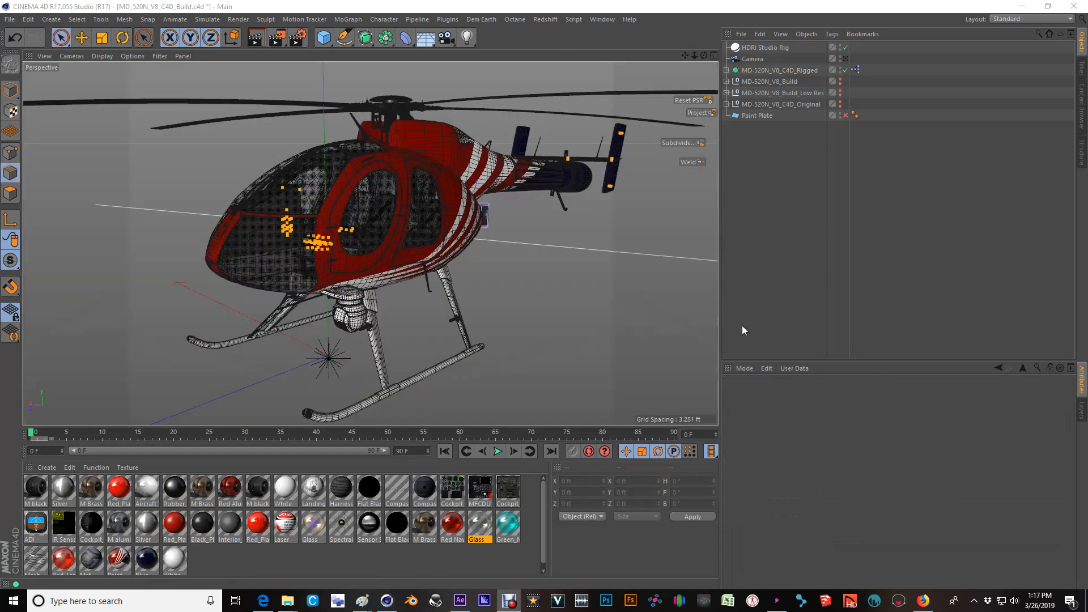
Inspect the MD-520N_V8_C4D_Rigged helicopter with its subdivision surface turned off, and turn the subdivision back on.
{"action": "left_click_drag", "start_coordinate": [442, 189], "coordinate": [347, 233], "text": "alt"}
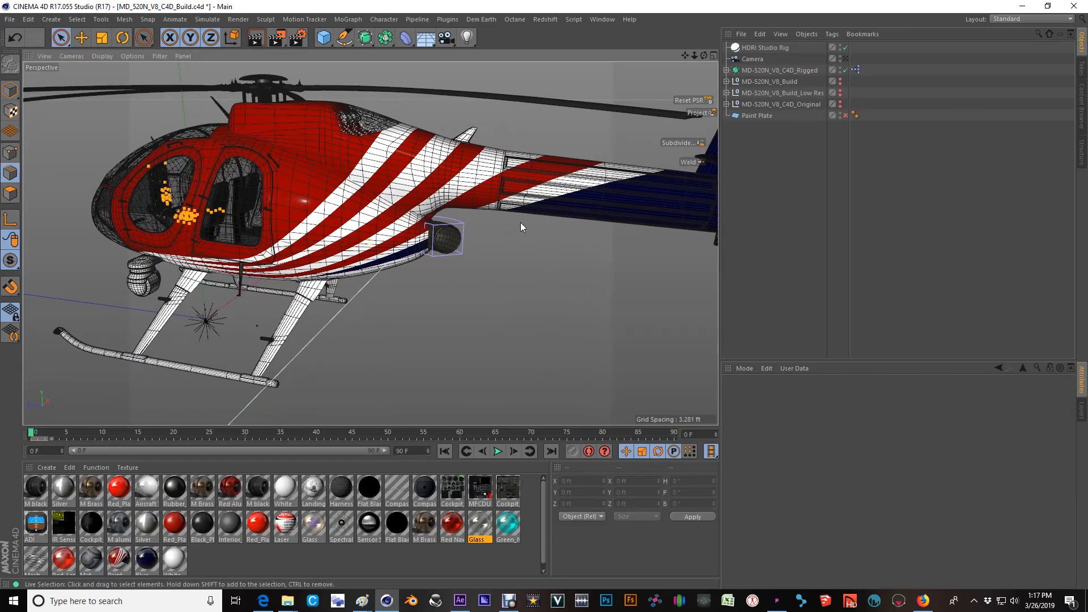
{"action": "left_click_drag", "start_coordinate": [460, 225], "coordinate": [523, 194], "text": "alt"}
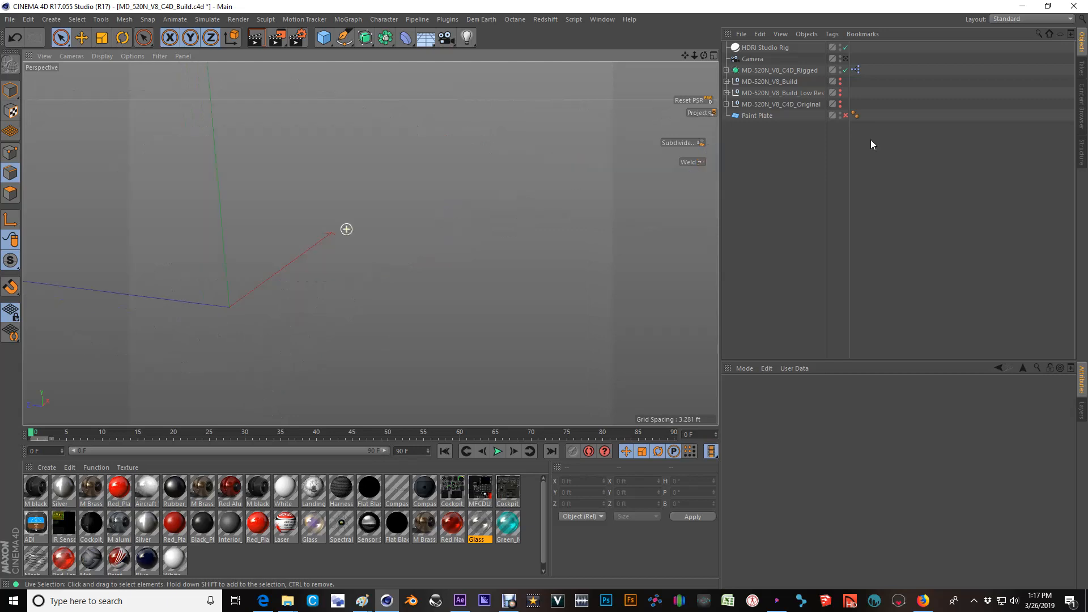
{"action": "left_click", "coordinate": [845, 70]}
{"action": "left_click_drag", "start_coordinate": [517, 194], "coordinate": [386, 185], "text": "alt"}
{"action": "scroll", "coordinate": [465, 196], "scroll_direction": "down", "scroll_amount": 3}
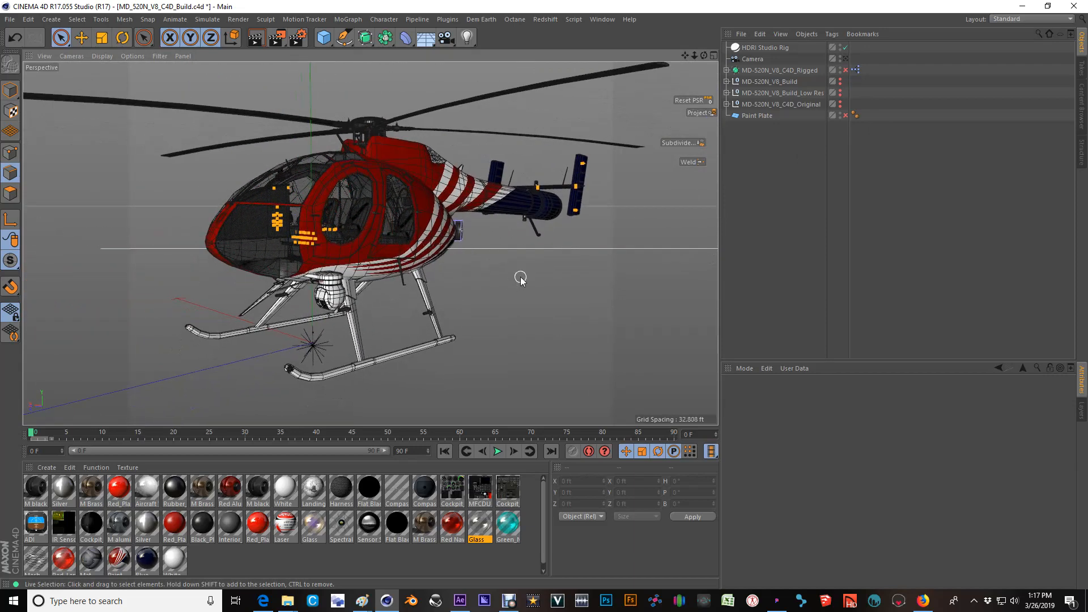
{"action": "left_click", "coordinate": [846, 70]}
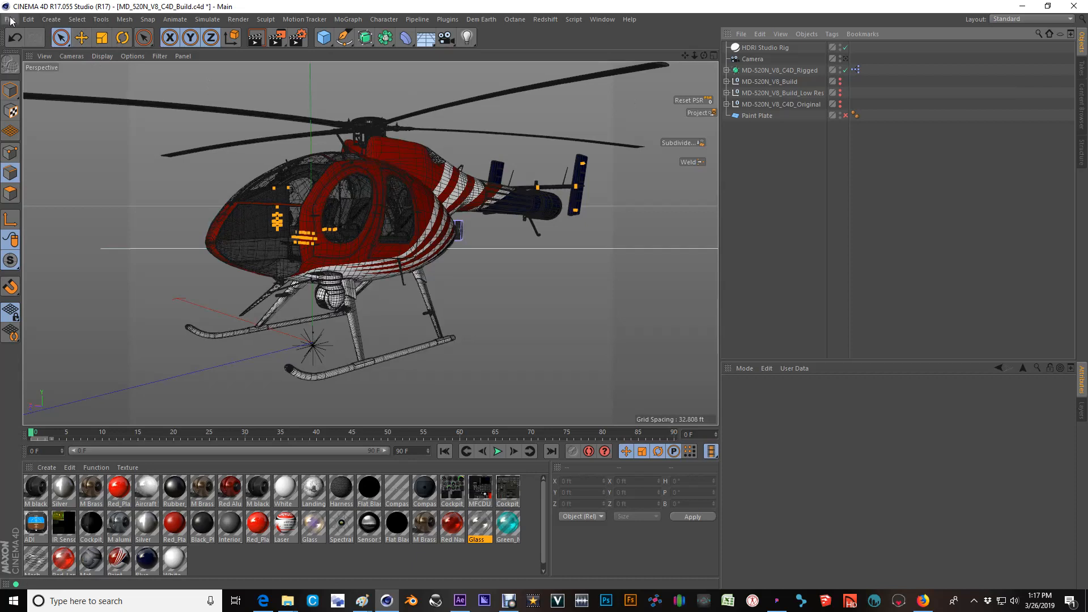
Save the MD_520N_V8_C4D_Build project and switch to the open document Untitled 13.
{"action": "left_click", "coordinate": [10, 19]}
{"action": "left_click", "coordinate": [40, 111]}
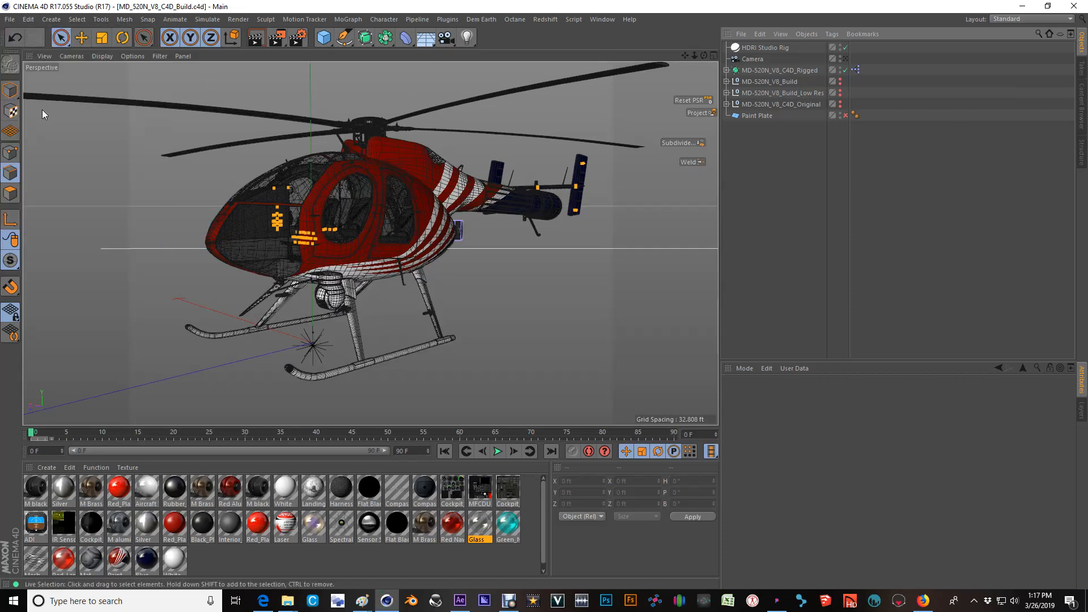
{"action": "left_click", "coordinate": [599, 20]}
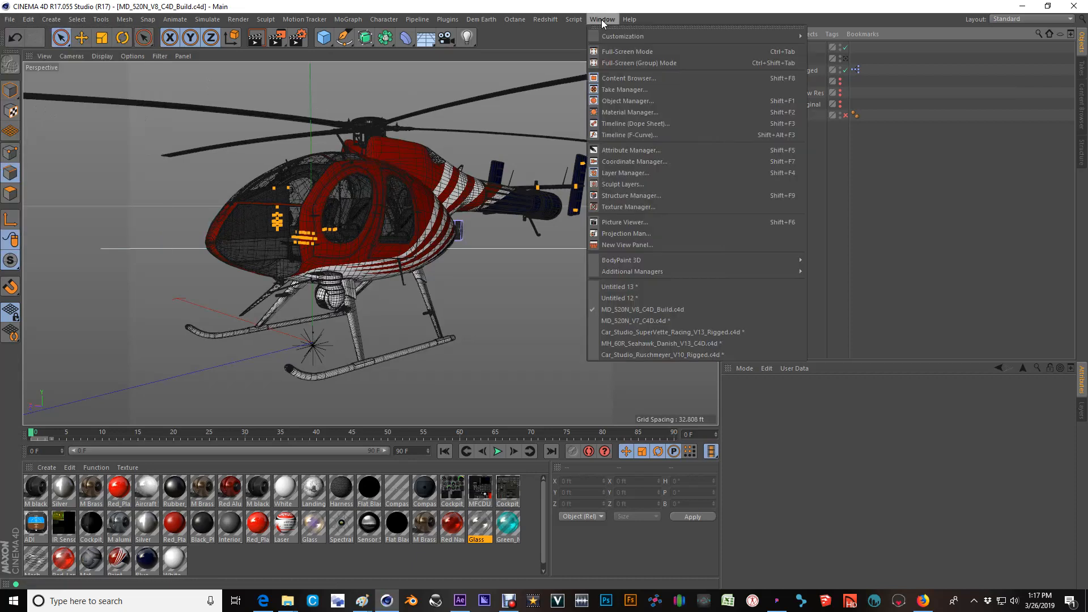
{"action": "left_click", "coordinate": [624, 286]}
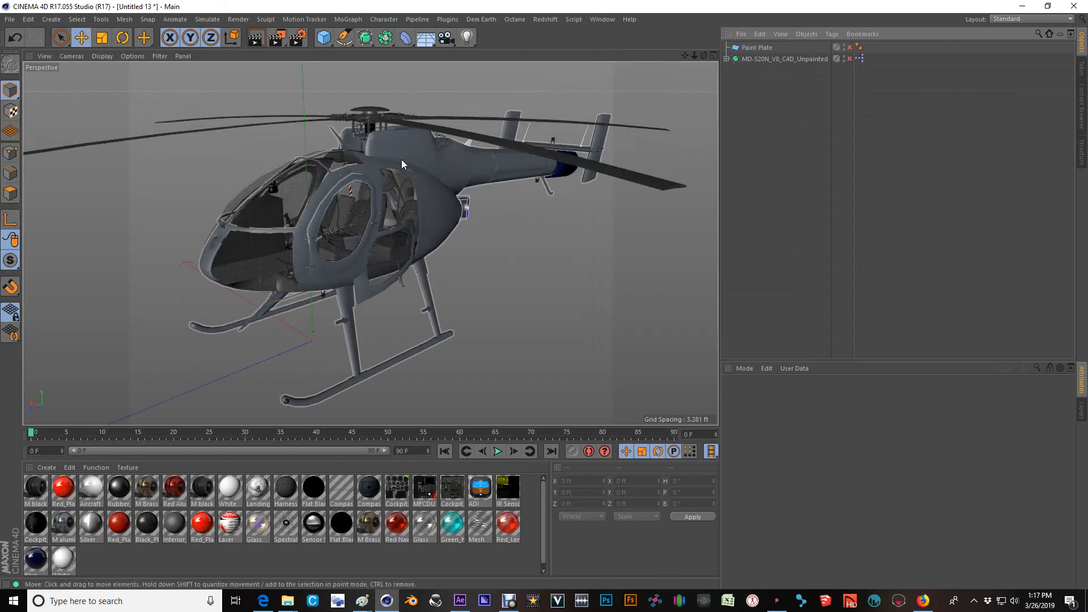
Examine the unpainted helicopter from several angles, including the painted-parts symmetry object and the rear door.
{"action": "left_click", "coordinate": [469, 200]}
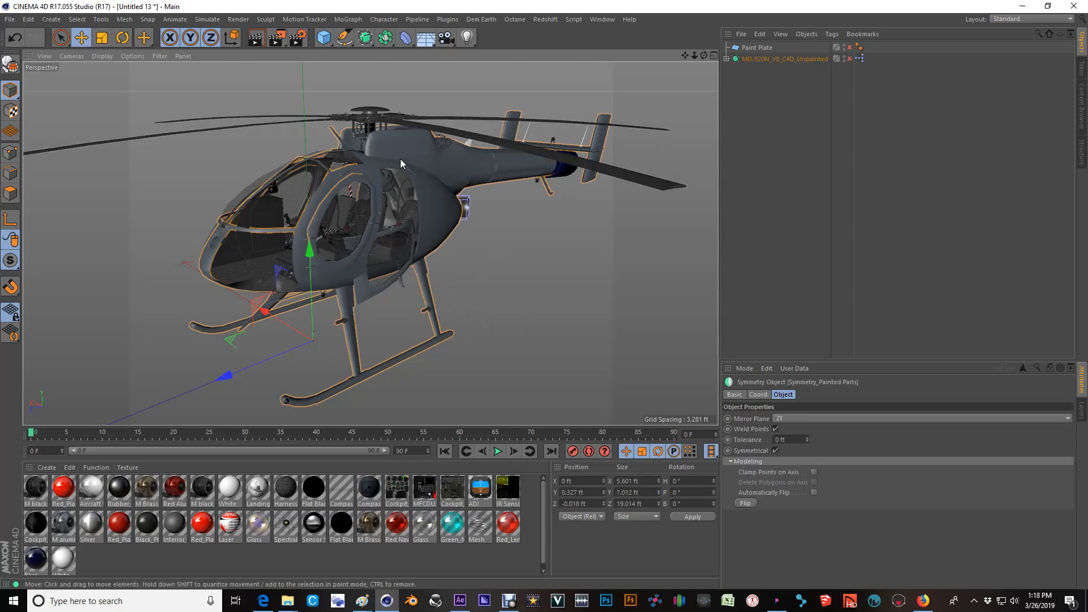
{"action": "left_click_drag", "start_coordinate": [401, 161], "coordinate": [338, 144], "text": "alt"}
{"action": "right_click_drag", "start_coordinate": [346, 223], "coordinate": [338, 251], "text": "alt"}
{"action": "left_click_drag", "start_coordinate": [338, 252], "coordinate": [408, 273], "text": "alt"}
{"action": "left_click", "coordinate": [387, 313]}
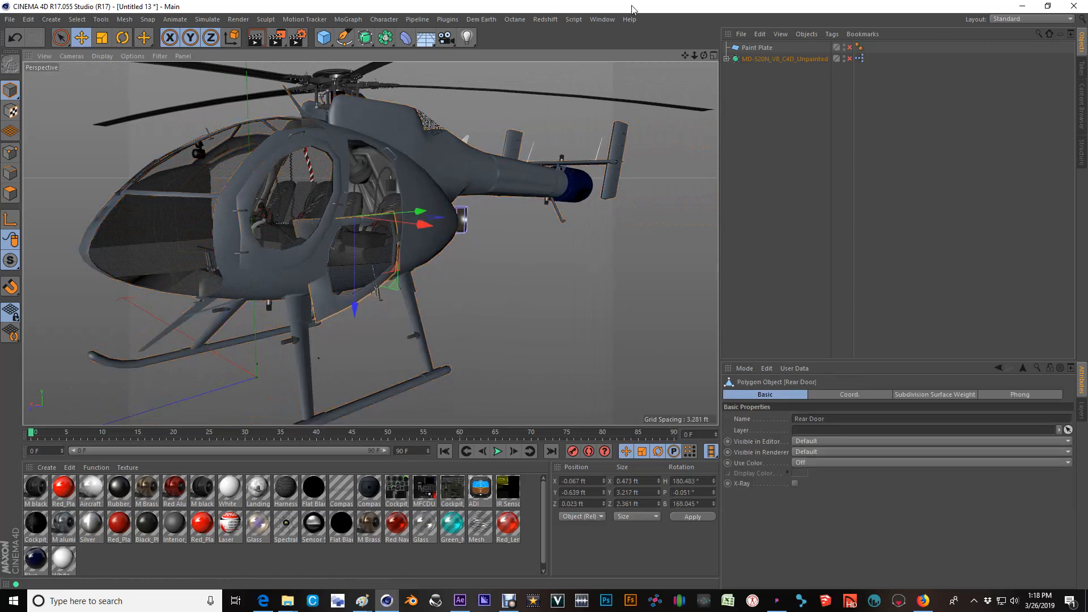
{"action": "scroll", "coordinate": [474, 261], "scroll_direction": "down", "scroll_amount": 3}
{"action": "left_click_drag", "start_coordinate": [403, 233], "coordinate": [349, 226], "text": "alt"}
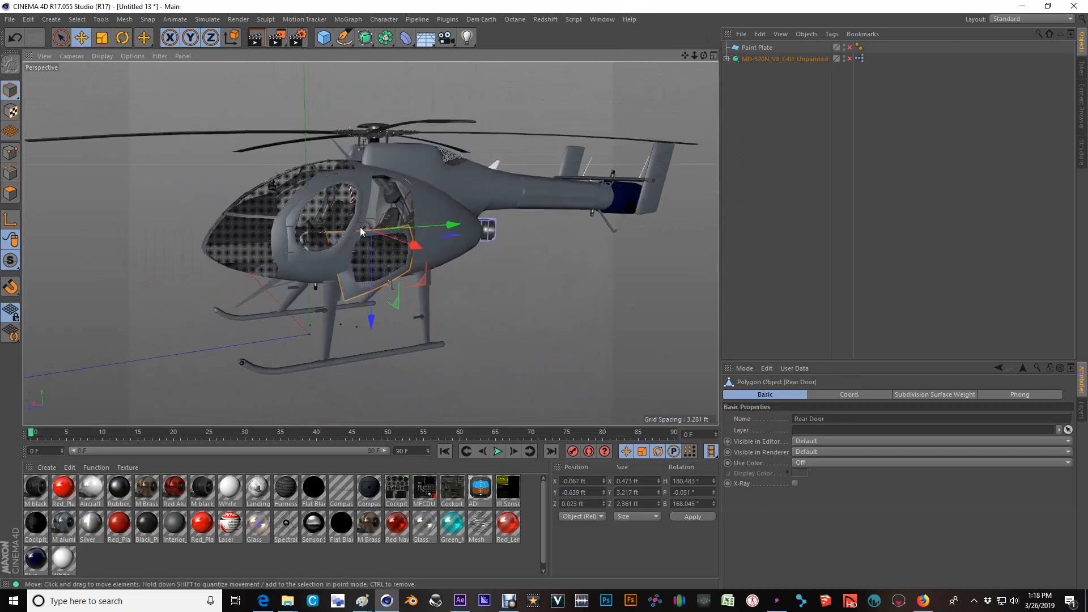
{"action": "scroll", "coordinate": [454, 253], "scroll_direction": "up", "scroll_amount": 2}
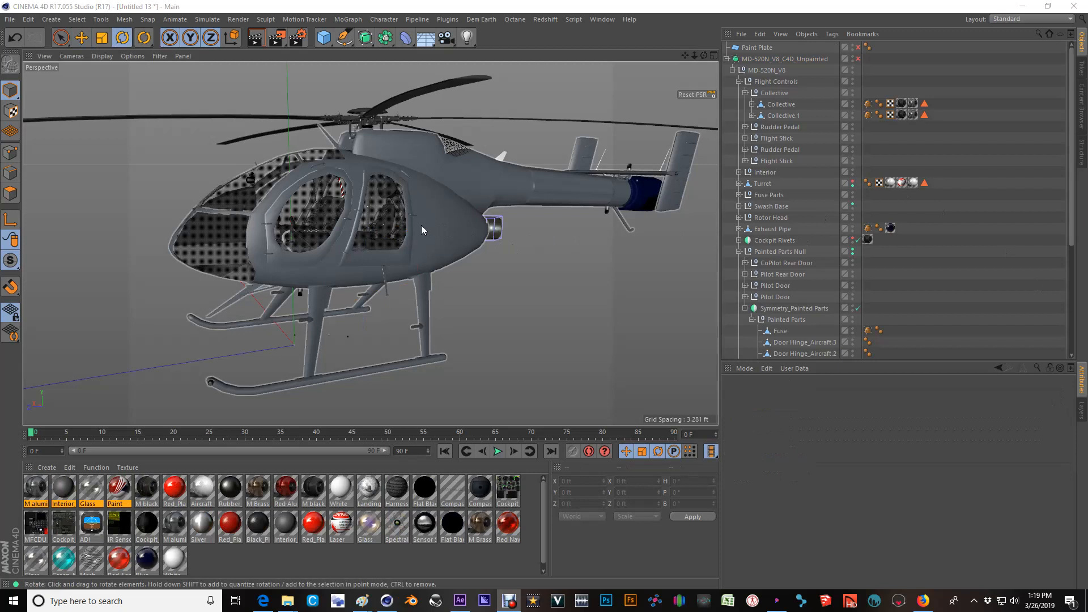
{"action": "left_click_drag", "start_coordinate": [421, 226], "coordinate": [434, 257], "text": "alt"}
{"action": "middle_click_drag", "start_coordinate": [399, 265], "coordinate": [447, 237], "text": "alt"}
{"action": "scroll", "coordinate": [448, 237], "scroll_direction": "down", "scroll_amount": 3}
{"action": "left_click_drag", "start_coordinate": [455, 222], "coordinate": [408, 355], "text": "alt"}
{"action": "scroll", "coordinate": [510, 181], "scroll_direction": "up", "scroll_amount": 2}
{"action": "left_click_drag", "start_coordinate": [522, 181], "coordinate": [368, 247], "text": "alt"}
{"action": "left_click_drag", "start_coordinate": [463, 269], "coordinate": [468, 228], "text": "alt"}
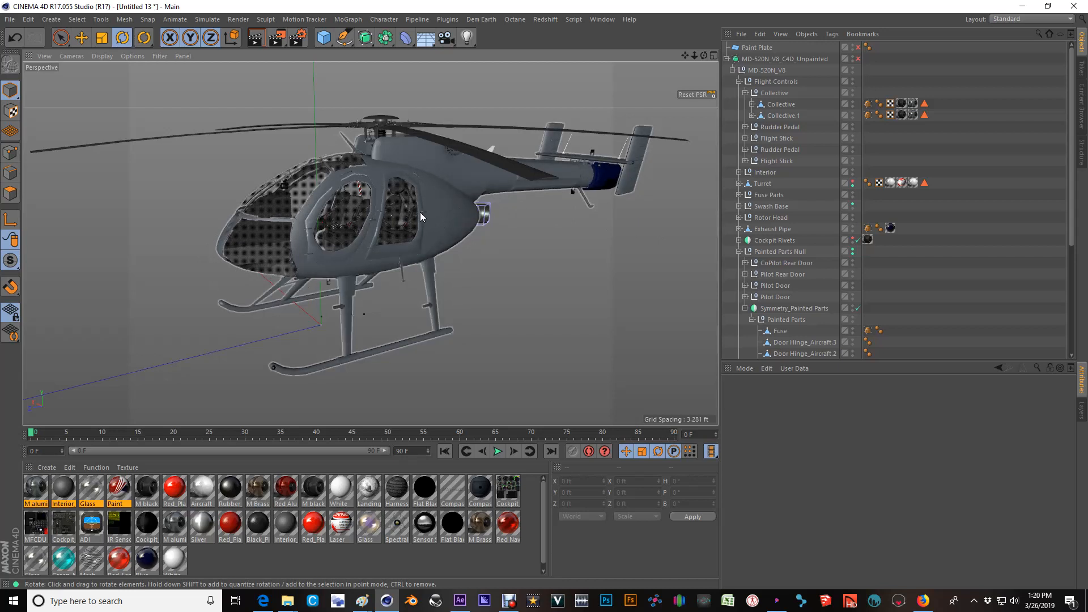
Select the helicopter's Symmetry_Painted Parts object and set the viewport display to Gouraud Shading (Lines).
{"action": "right_click_drag", "start_coordinate": [283, 222], "coordinate": [399, 238], "text": "alt"}
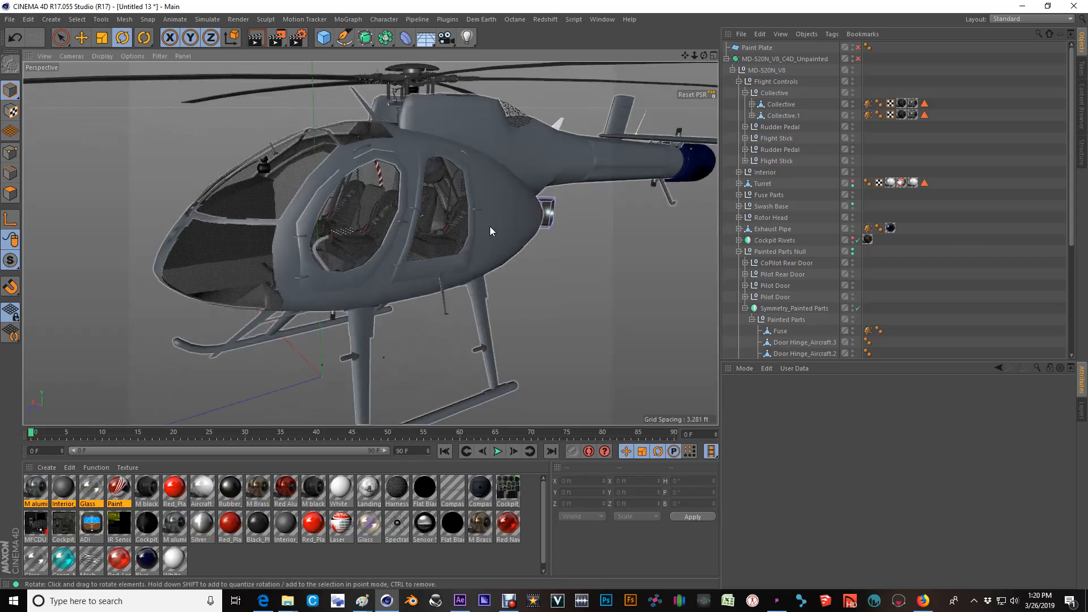
{"action": "middle_click_drag", "start_coordinate": [490, 226], "coordinate": [460, 227], "text": "alt"}
{"action": "left_click_drag", "start_coordinate": [460, 226], "coordinate": [506, 223], "text": "alt"}
{"action": "scroll", "coordinate": [409, 209], "scroll_direction": "down", "scroll_amount": 4}
{"action": "scroll", "coordinate": [416, 213], "scroll_direction": "up", "scroll_amount": 5}
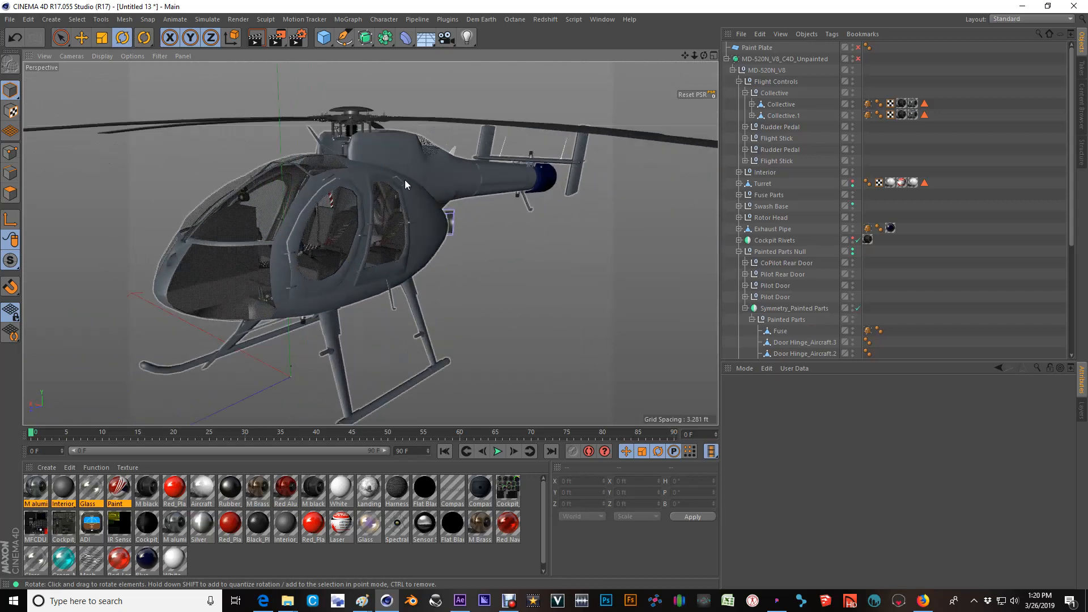
{"action": "left_click", "coordinate": [373, 143]}
{"action": "left_click", "coordinate": [108, 56]}
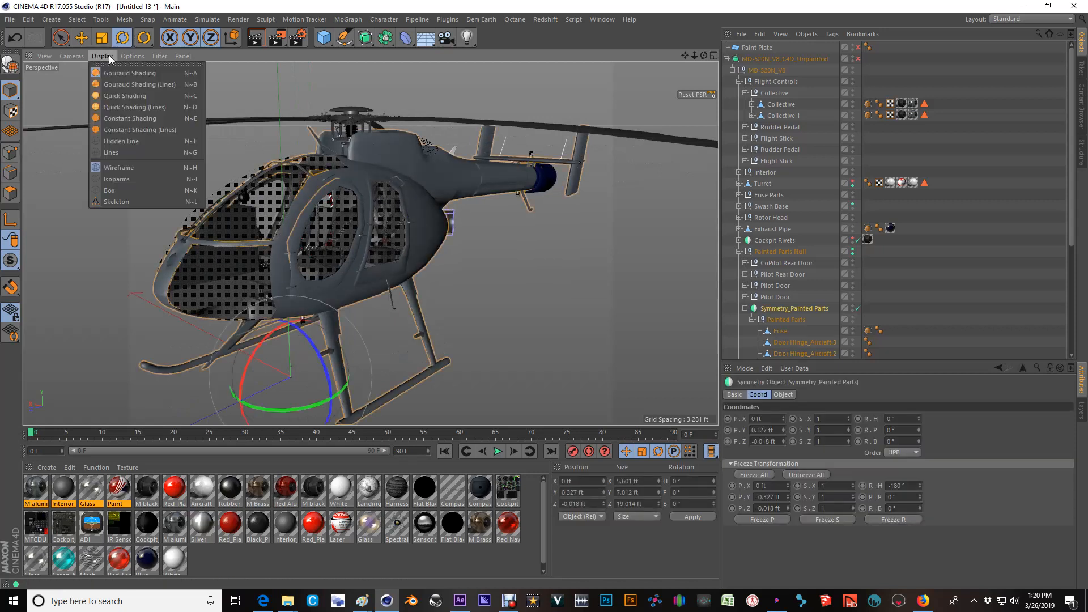
{"action": "left_click", "coordinate": [121, 84]}
Examine the polygon lines on the unpainted helicopter's fuselage, doors, tail and landing gear from different angles.
{"action": "scroll", "coordinate": [391, 173], "scroll_direction": "up", "scroll_amount": 2}
{"action": "left_click_drag", "start_coordinate": [406, 175], "coordinate": [318, 163], "text": "alt"}
{"action": "scroll", "coordinate": [409, 178], "scroll_direction": "up", "scroll_amount": 3}
{"action": "left_click_drag", "start_coordinate": [410, 178], "coordinate": [482, 204], "text": "alt"}
{"action": "scroll", "coordinate": [481, 163], "scroll_direction": "down", "scroll_amount": 5}
{"action": "scroll", "coordinate": [481, 204], "scroll_direction": "up", "scroll_amount": 2}
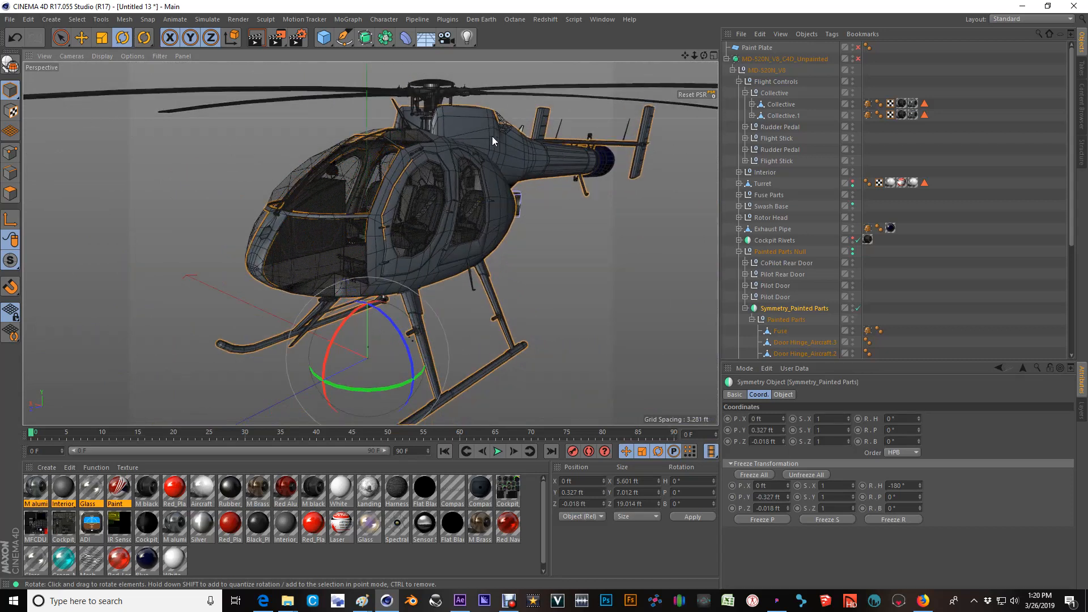
{"action": "left_click_drag", "start_coordinate": [545, 153], "coordinate": [362, 188], "text": "alt"}
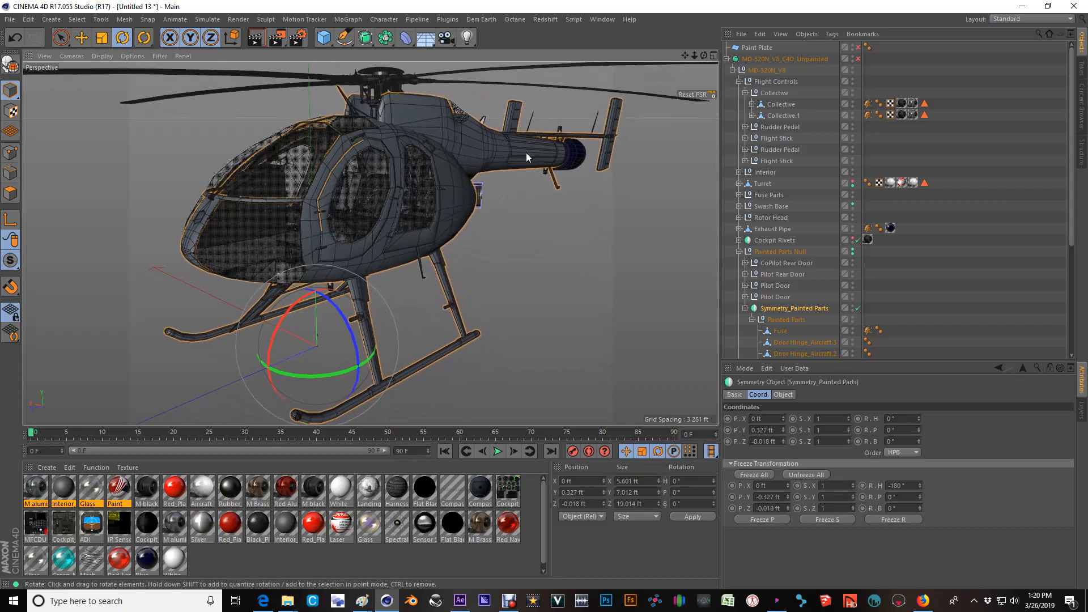
{"action": "left_click_drag", "start_coordinate": [502, 162], "coordinate": [475, 168], "text": "alt"}
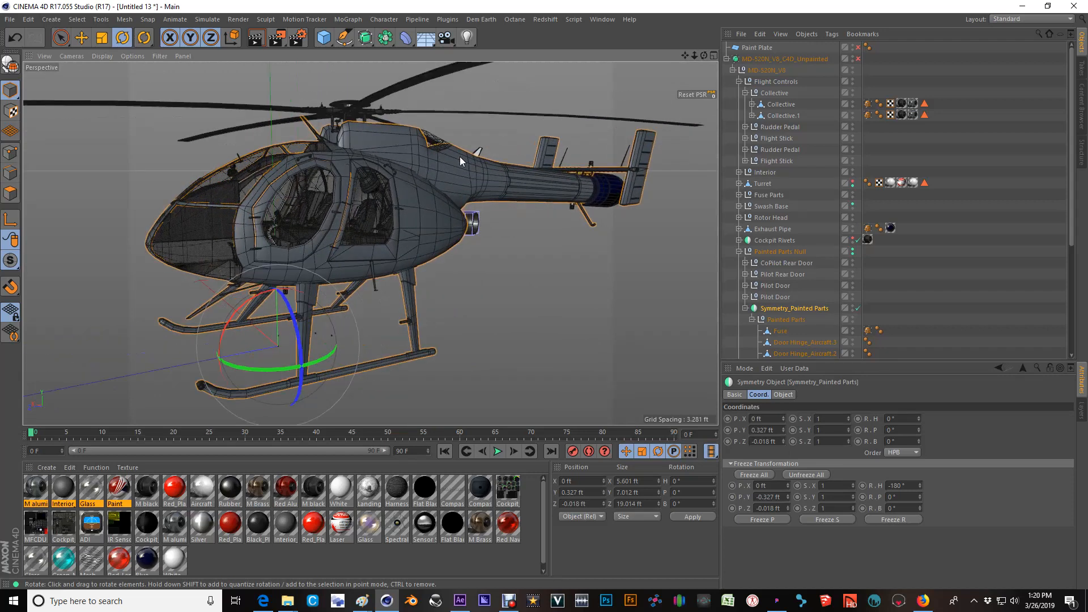
{"action": "left_click_drag", "start_coordinate": [407, 153], "coordinate": [372, 155], "text": "alt"}
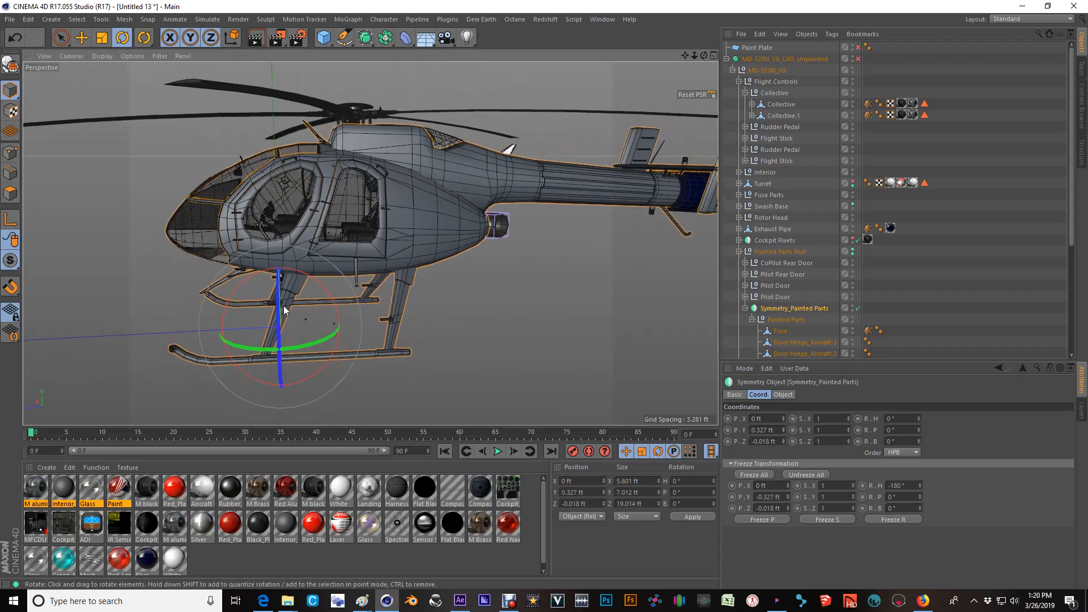
{"action": "mouse_move", "coordinate": [434, 247]}
{"action": "left_mouse_down", "text": "alt"}
{"action": "mouse_move", "coordinate": [492, 182]}
{"action": "mouse_move", "coordinate": [448, 206]}
{"action": "left_mouse_up", "text": "alt"}
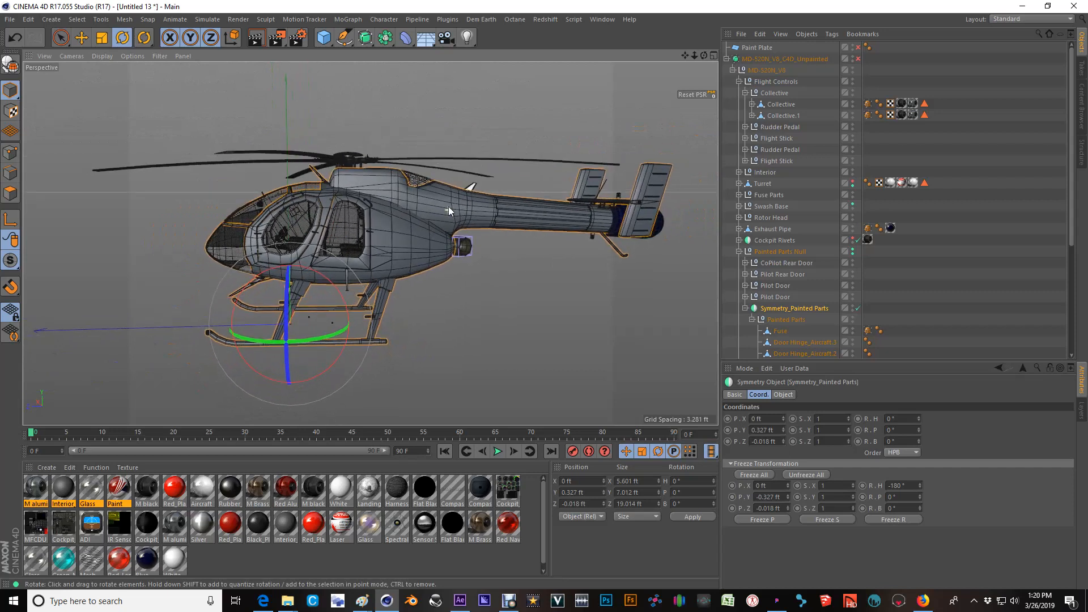
Enlarge the object list, collapse the Flight Controls group and leave the Painted Parts group expanded.
{"action": "left_click", "coordinate": [754, 320]}
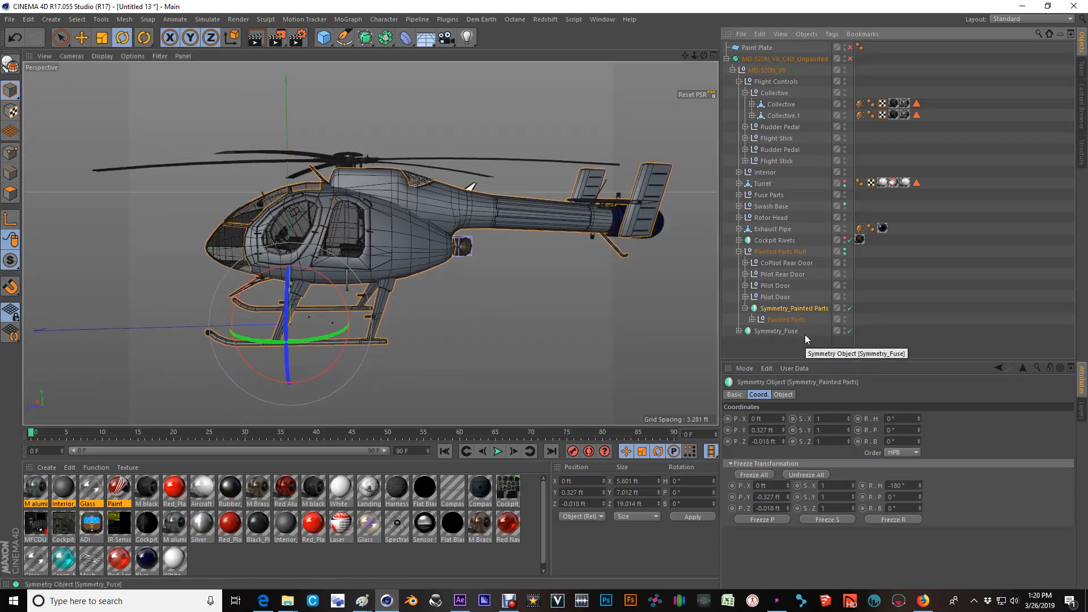
{"action": "left_click_drag", "start_coordinate": [781, 360], "coordinate": [782, 512]}
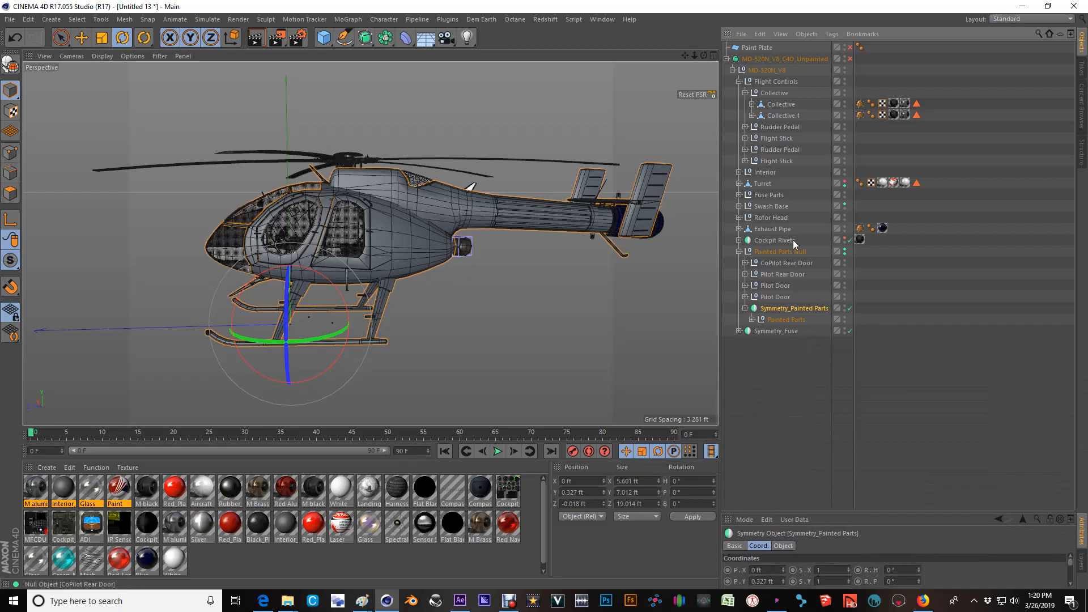
{"action": "left_click", "coordinate": [739, 81]}
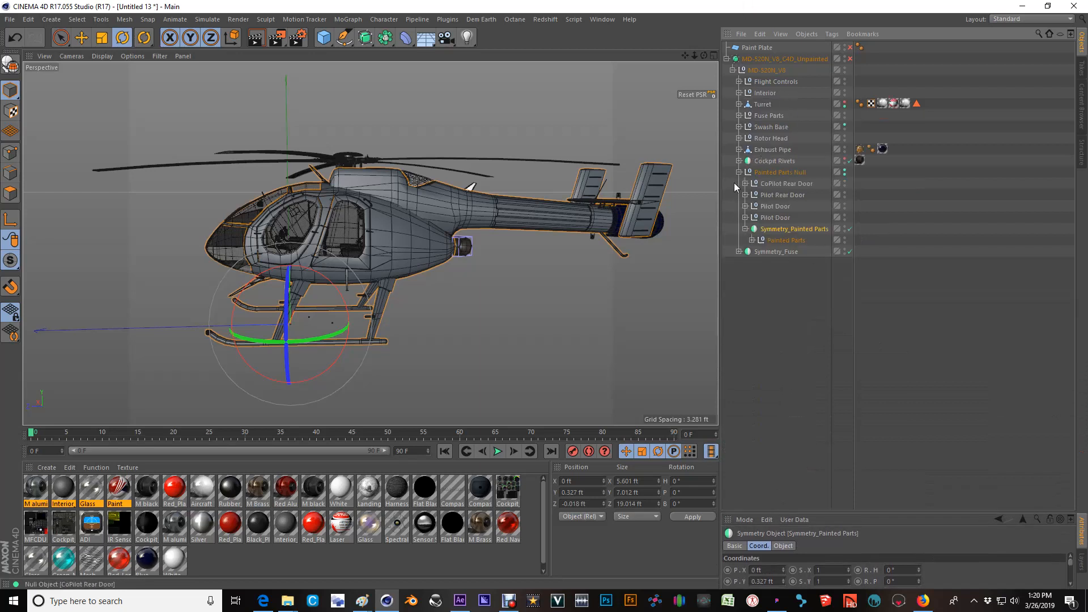
{"action": "left_click", "coordinate": [752, 240]}
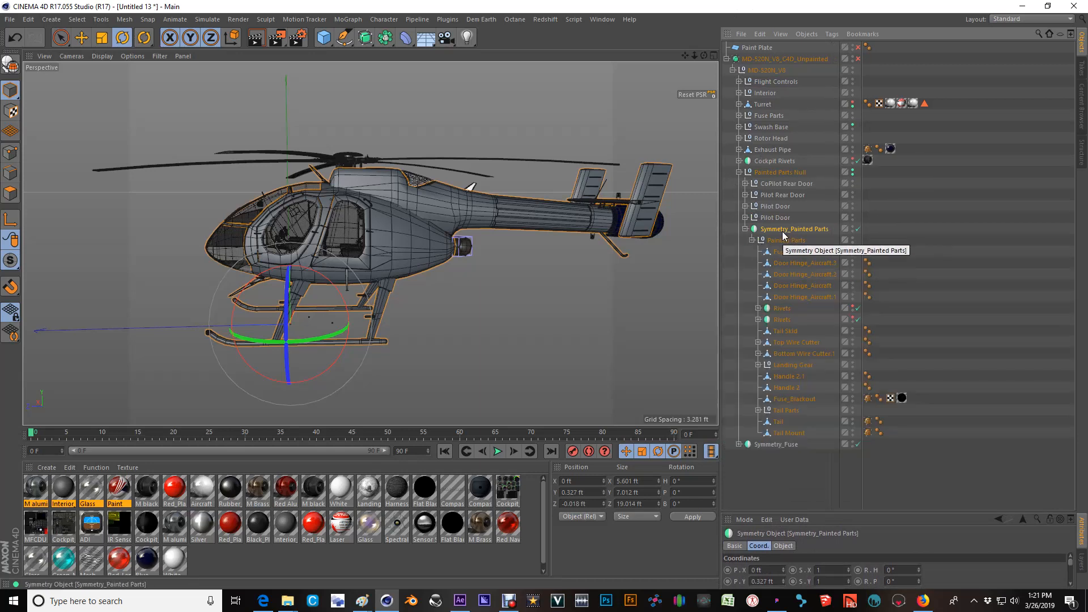
Select Painted Parts Null to inspect which helicopter parts it contains, and collapse the group and clear the selection.
{"action": "left_click", "coordinate": [775, 173]}
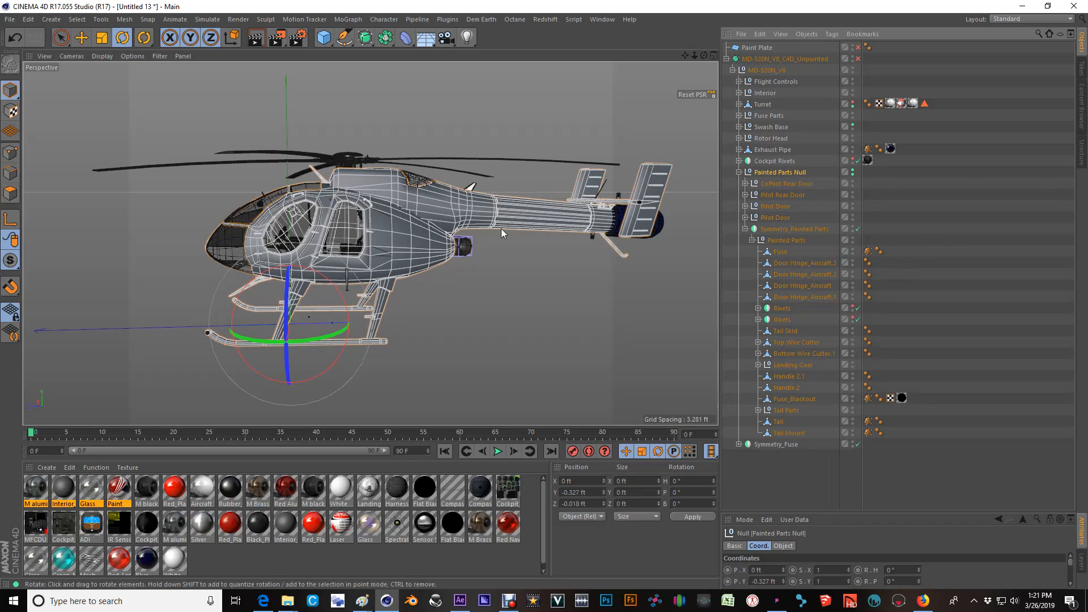
{"action": "scroll", "coordinate": [334, 256], "scroll_direction": "up", "scroll_amount": 5}
{"action": "left_click_drag", "start_coordinate": [334, 256], "coordinate": [416, 248], "text": "alt"}
{"action": "middle_click_drag", "start_coordinate": [305, 268], "coordinate": [310, 239], "text": "alt"}
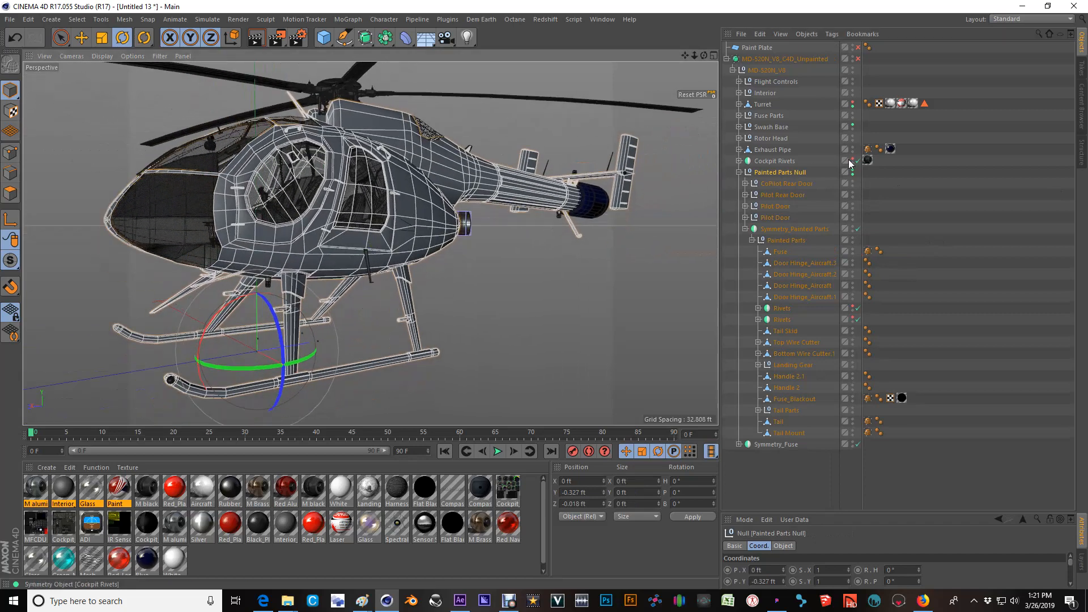
{"action": "left_click", "coordinate": [739, 173]}
{"action": "left_click", "coordinate": [763, 191]}
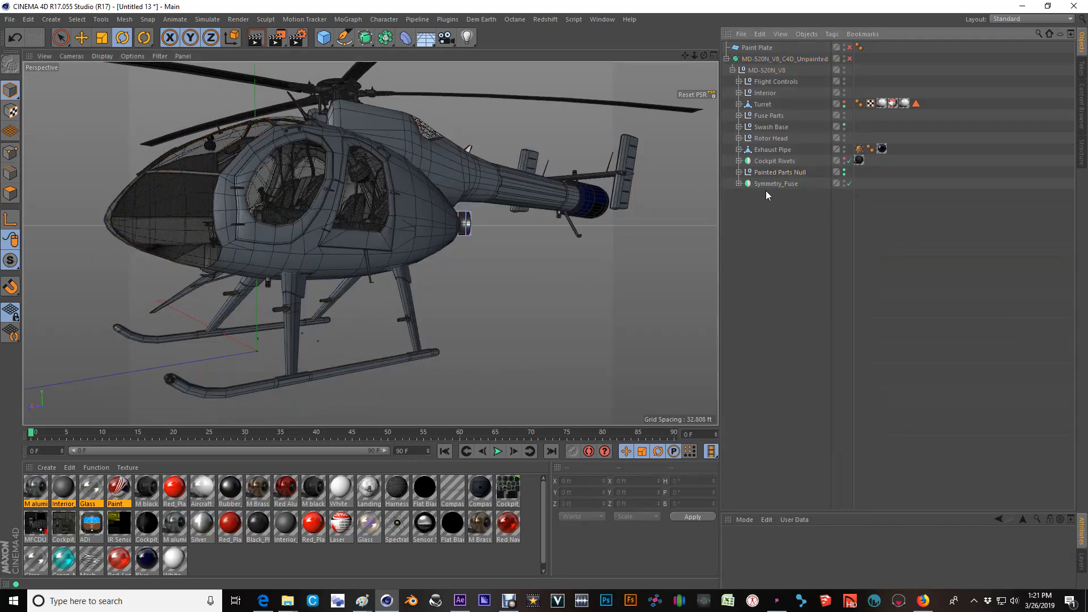
Try adding a null and placing it directly above Painted Parts Null in the MD-520N_V8 hierarchy, and delete it.
{"action": "left_click", "coordinate": [328, 40]}
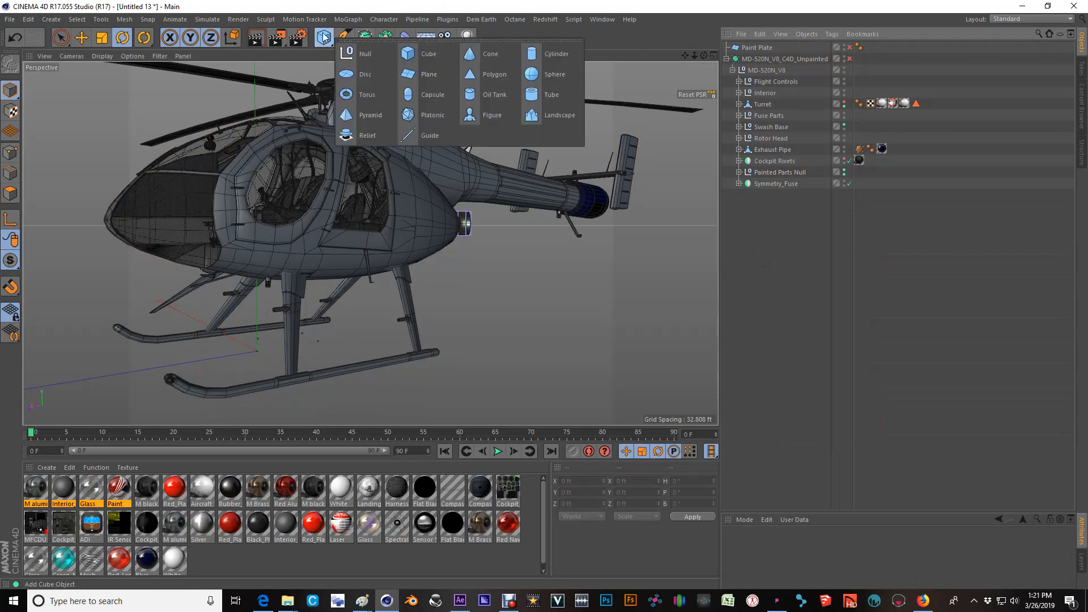
{"action": "left_click", "coordinate": [374, 53]}
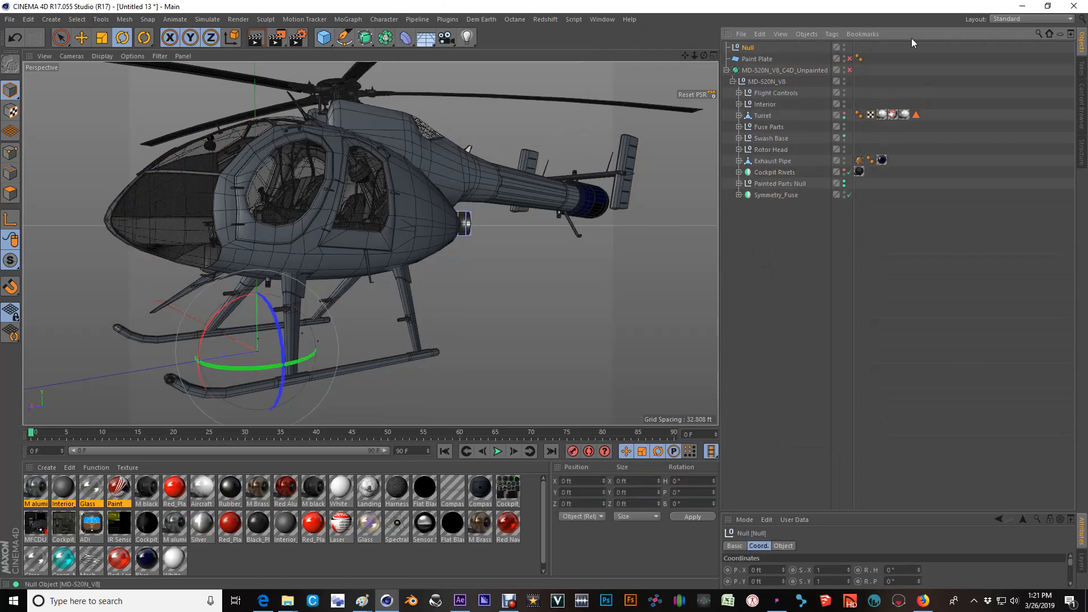
{"action": "left_click", "coordinate": [754, 59]}
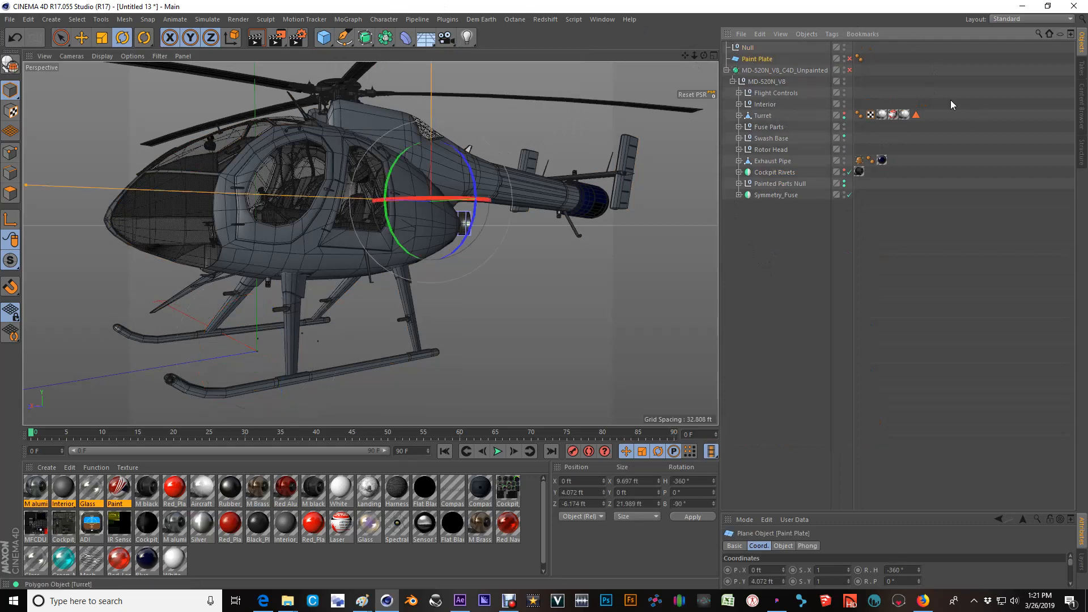
{"action": "left_click", "coordinate": [776, 184]}
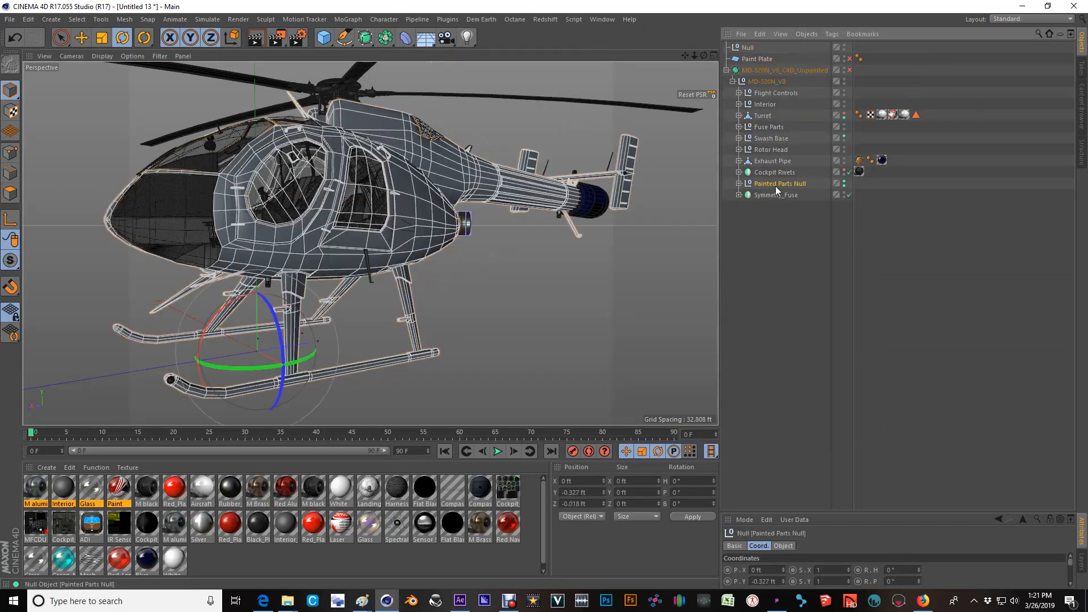
{"action": "key", "text": "alt+g"}
{"action": "key", "text": "ctrl+z"}
{"action": "mouse_move", "coordinate": [750, 45]}
{"action": "left_mouse_down"}
{"action": "mouse_move", "coordinate": [754, 224]}
{"action": "mouse_move", "coordinate": [757, 181]}
{"action": "mouse_move", "coordinate": [777, 182]}
{"action": "left_mouse_up"}
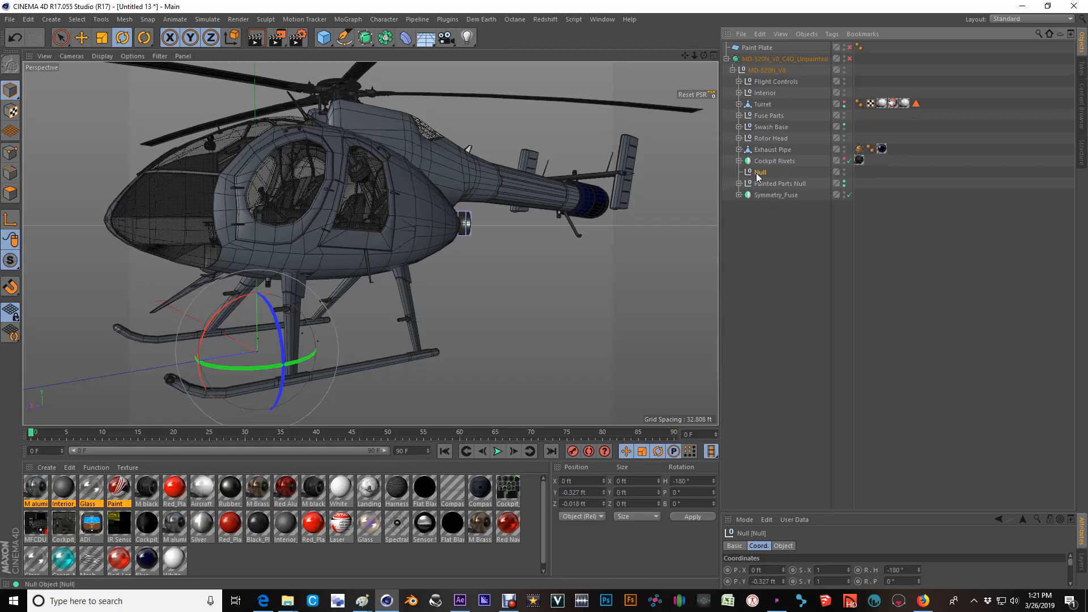
{"action": "key", "text": "Delete"}
Expand Painted Parts Null and unhide both Rivets symmetry objects in the Painted Parts group.
{"action": "left_click", "coordinate": [740, 172]}
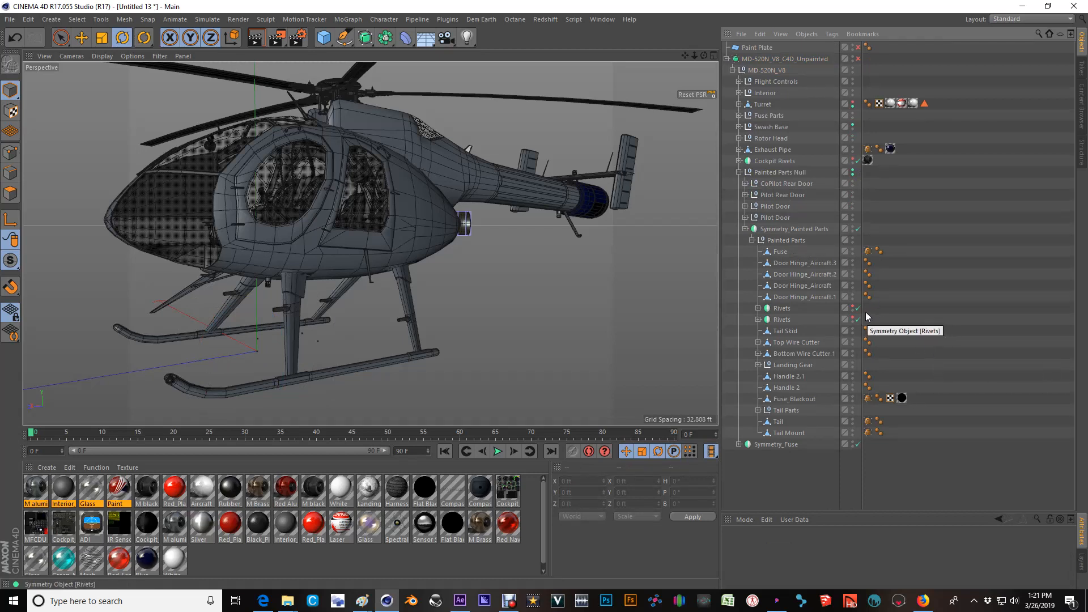
{"action": "left_click", "coordinate": [855, 318]}
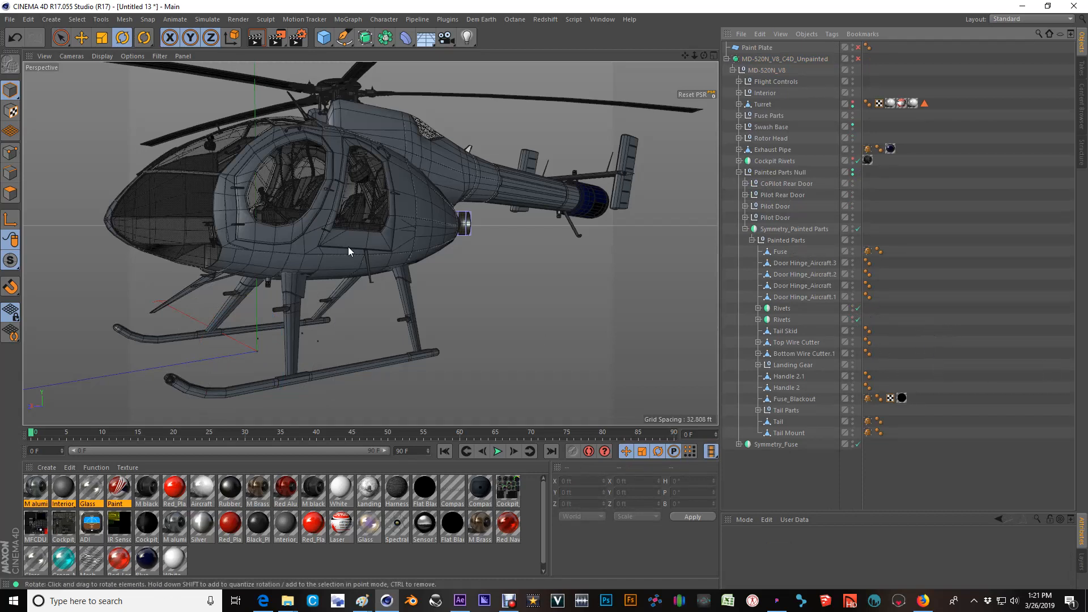
{"action": "left_click_drag", "start_coordinate": [274, 233], "coordinate": [390, 242], "text": "alt"}
{"action": "scroll", "coordinate": [385, 237], "scroll_direction": "down", "scroll_amount": 1}
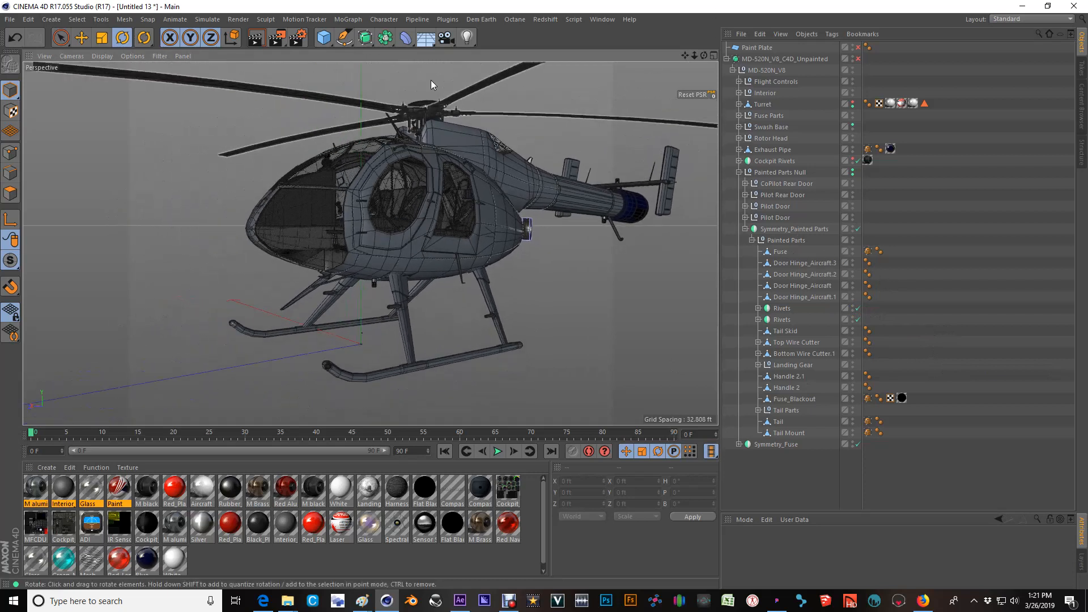
Hide MD-520N_V8_C4D_Unpainted in the viewport and reset the visibility overrides on Painted Parts Null and Cockpit Rivets.
{"action": "left_click", "coordinate": [853, 57]}
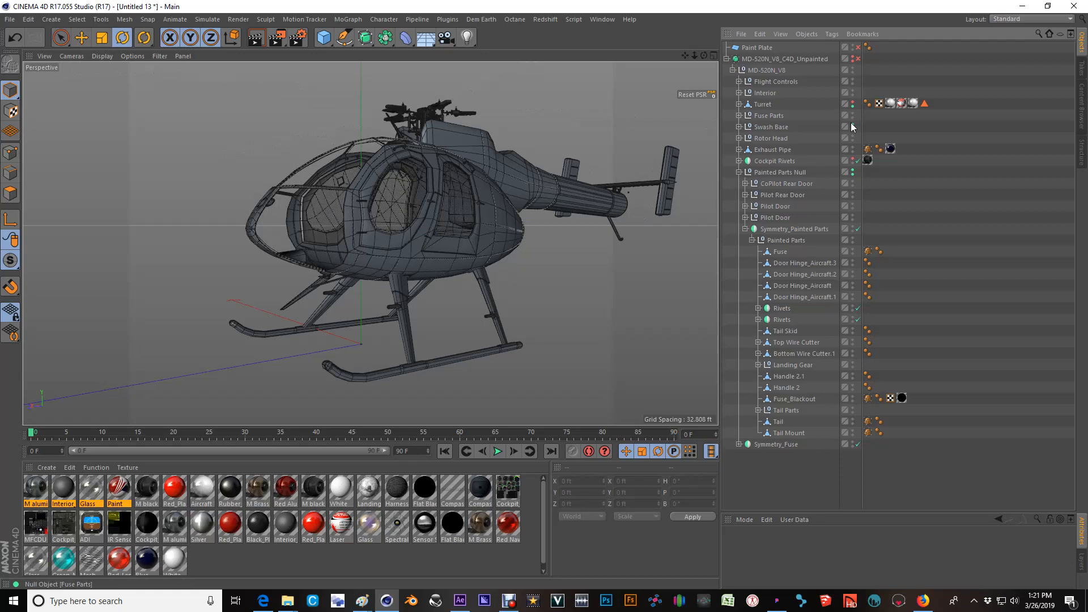
{"action": "left_click", "coordinate": [852, 172]}
{"action": "left_click", "coordinate": [853, 160]}
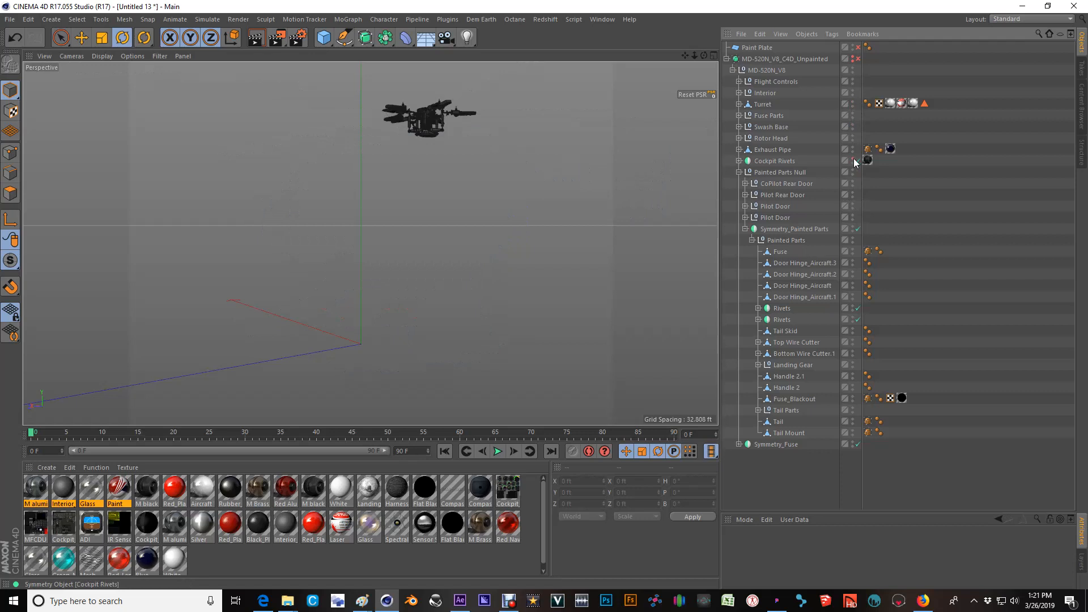
Find the remaining visible rotor parts under Rotor Head and reset the Details group's editor visibility so it hides.
{"action": "left_click", "coordinate": [394, 122]}
{"action": "left_click", "coordinate": [738, 139]}
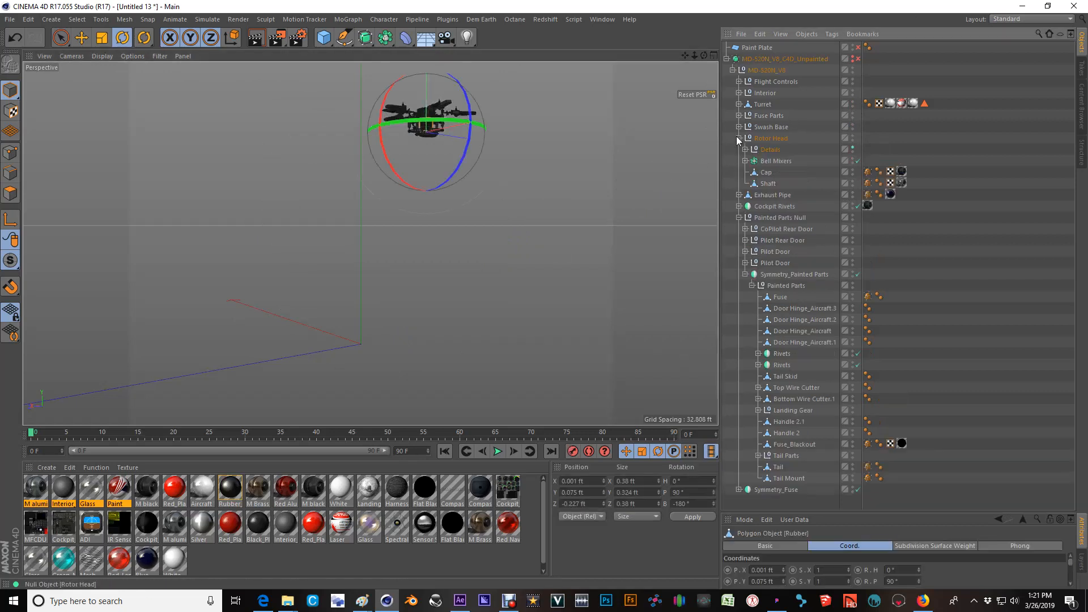
{"action": "left_click", "coordinate": [853, 148]}
Reset the remaining visibility overrides inside Bell Mixers to hide its rotor parts, collapse Rotor Head and clear the selection.
{"action": "left_click", "coordinate": [442, 108]}
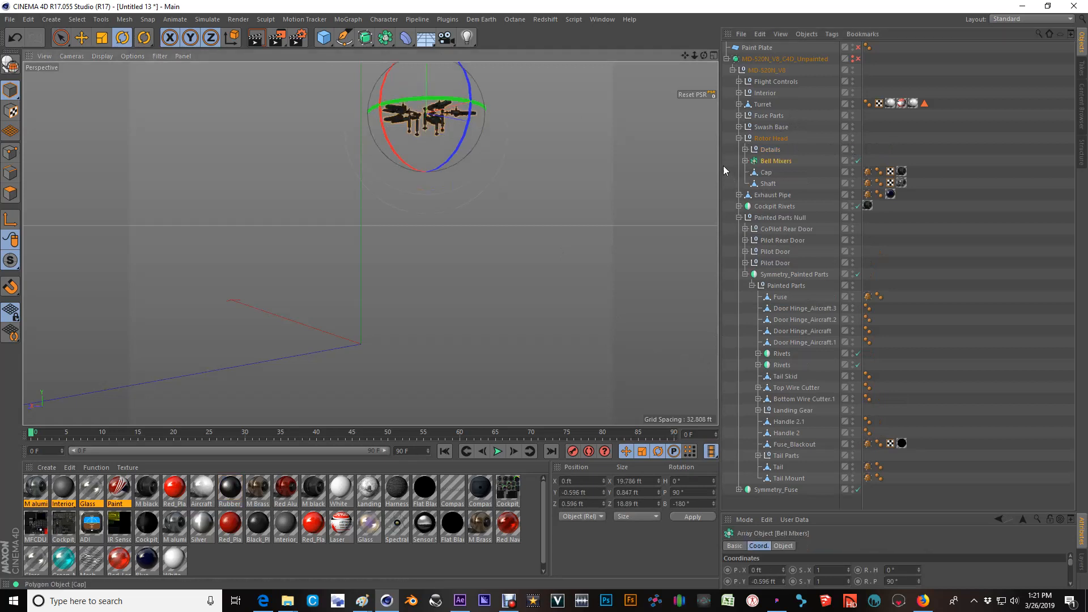
{"action": "left_click", "coordinate": [746, 161]}
{"action": "left_click", "coordinate": [746, 161]}
{"action": "left_click", "coordinate": [853, 195]}
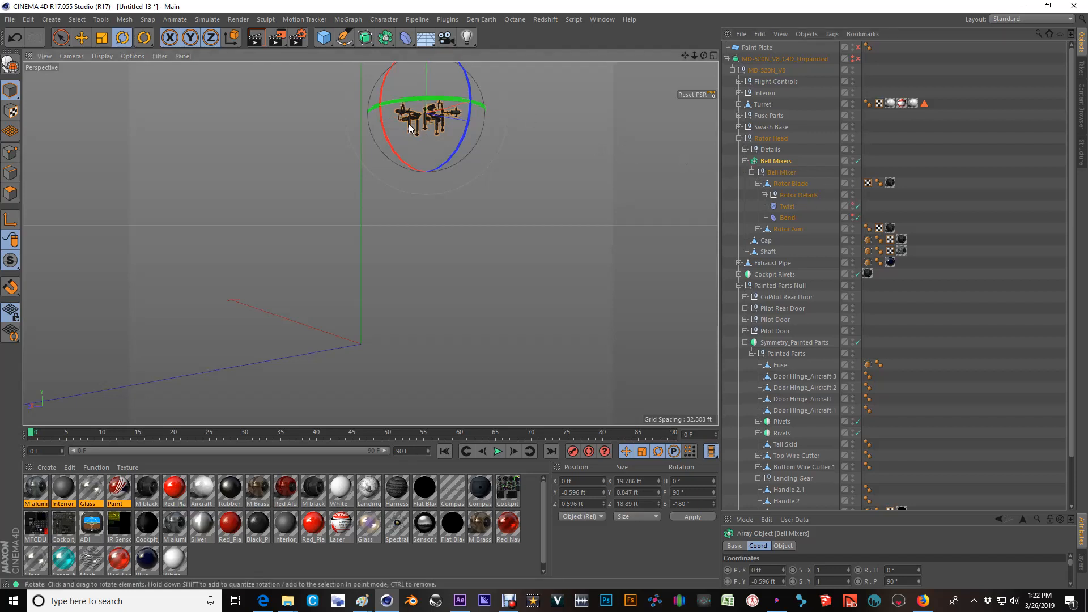
{"action": "left_click", "coordinate": [759, 230]}
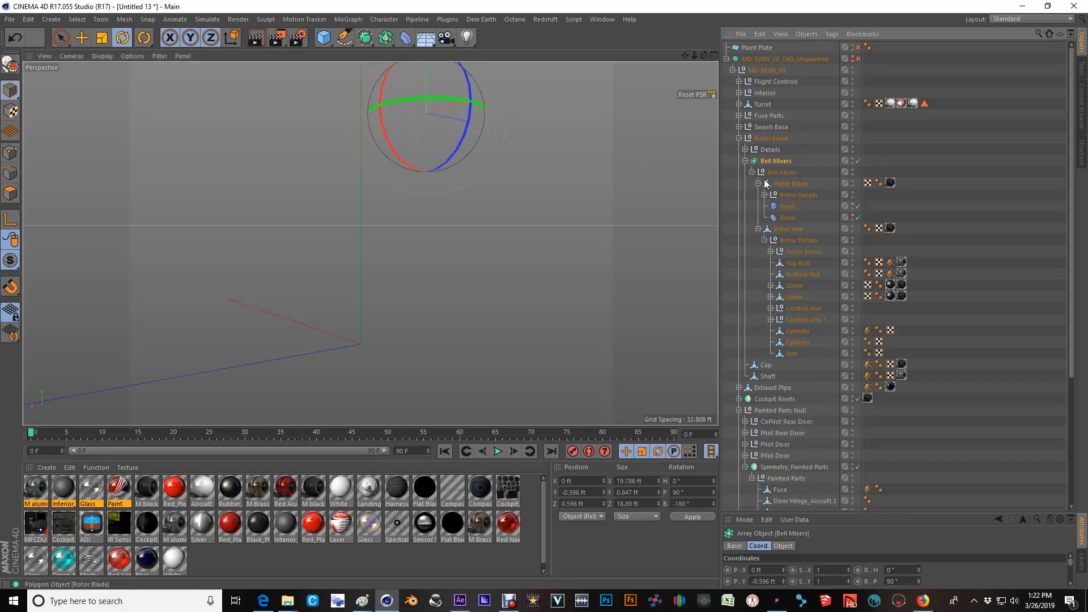
{"action": "left_click", "coordinate": [740, 138]}
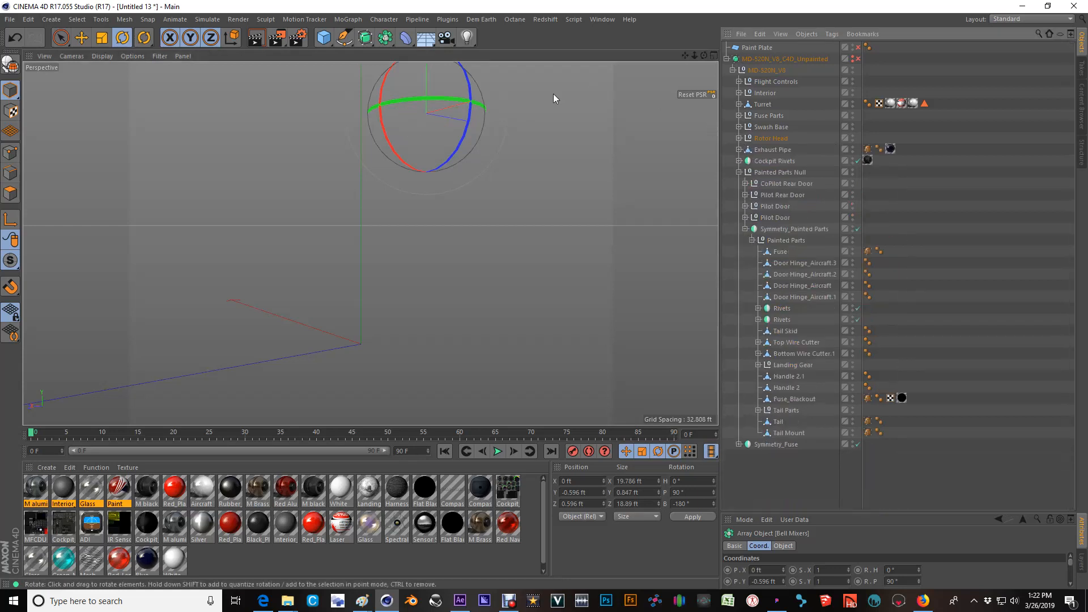
{"action": "left_click_drag", "start_coordinate": [416, 101], "coordinate": [383, 109], "text": "alt"}
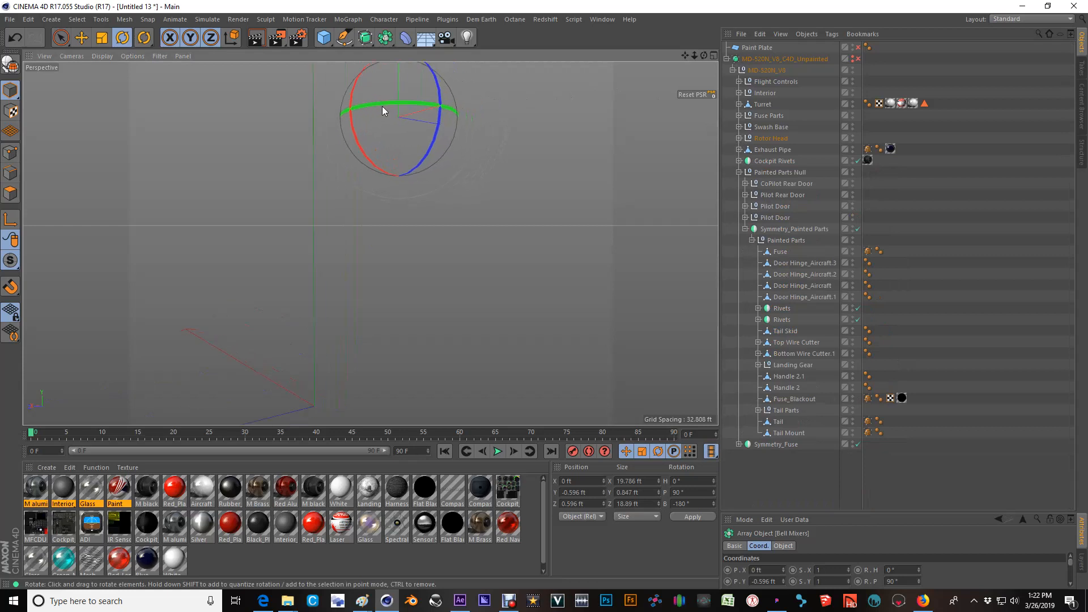
{"action": "left_click", "coordinate": [955, 180]}
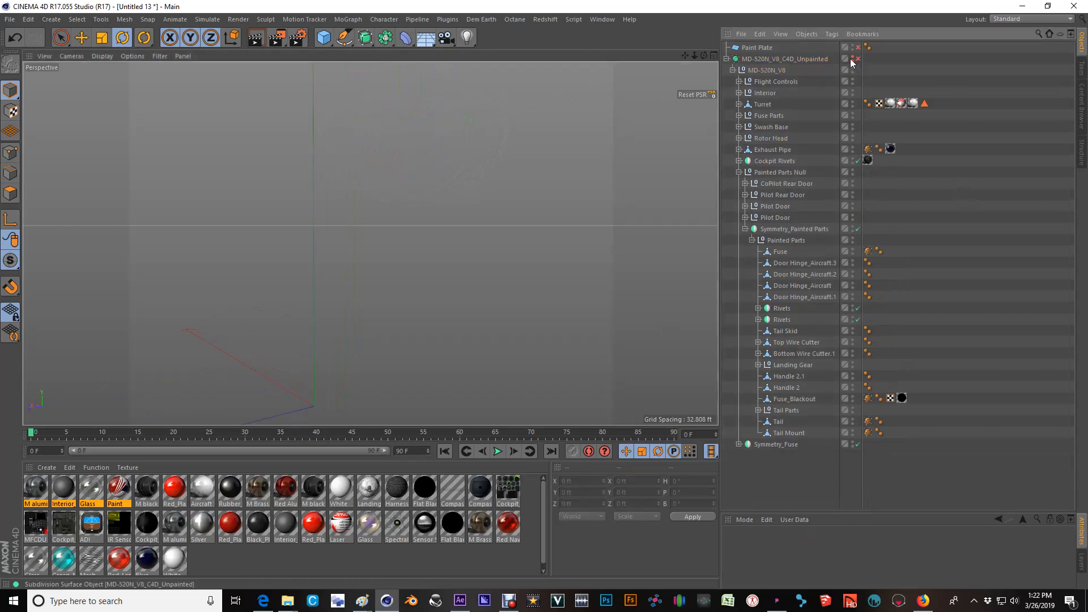
Add a cube primitive to the emptied scene and frame it in the perspective view.
{"action": "left_click", "coordinate": [321, 38]}
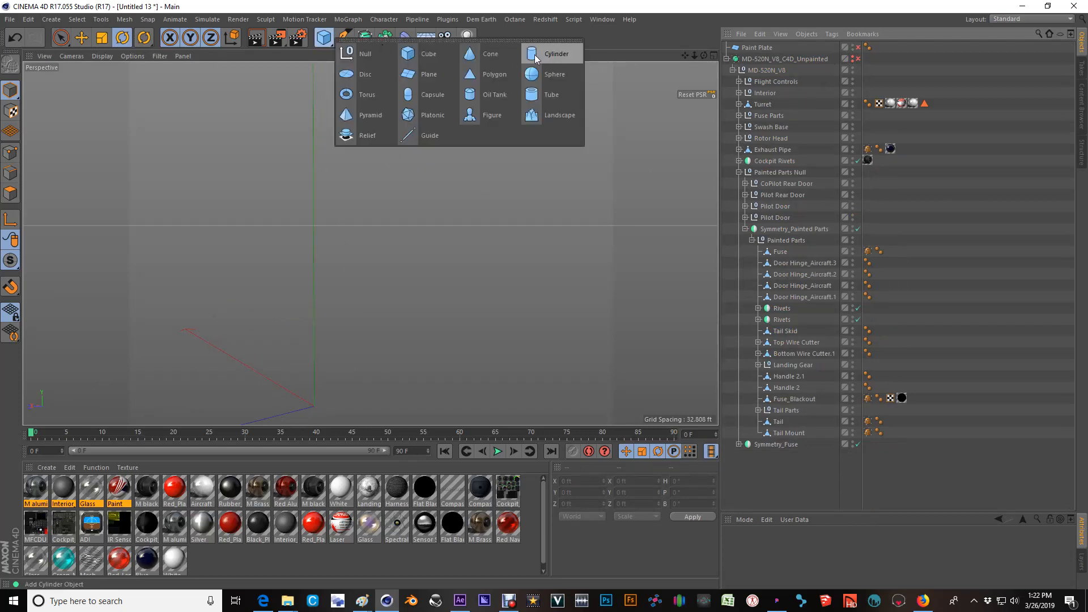
{"action": "left_click", "coordinate": [424, 55]}
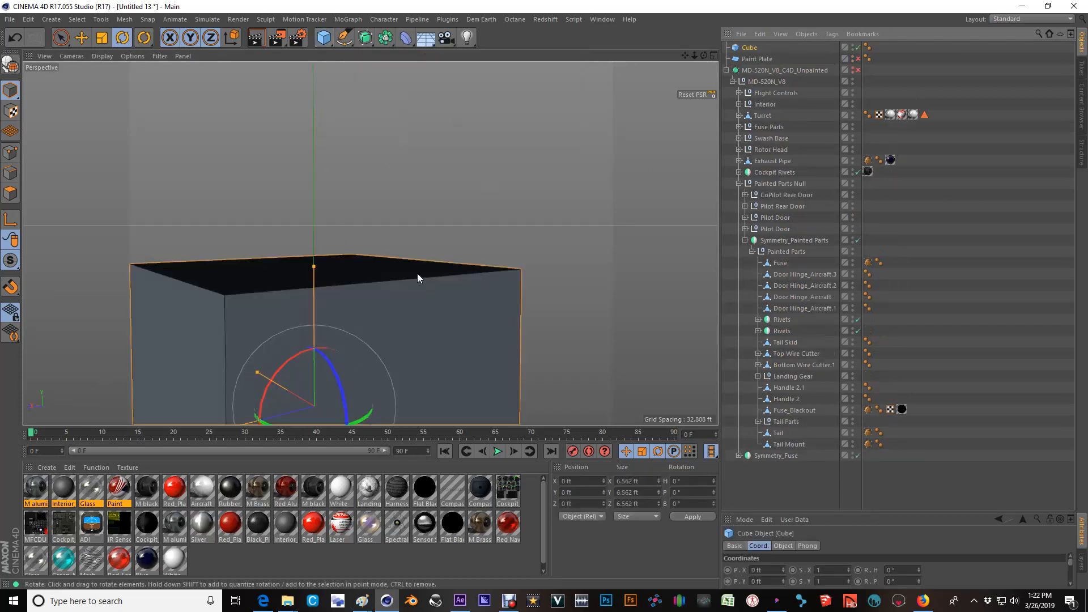
{"action": "right_click_drag", "start_coordinate": [455, 273], "coordinate": [335, 316], "text": "alt"}
{"action": "middle_click_drag", "start_coordinate": [335, 316], "coordinate": [405, 206], "text": "alt"}
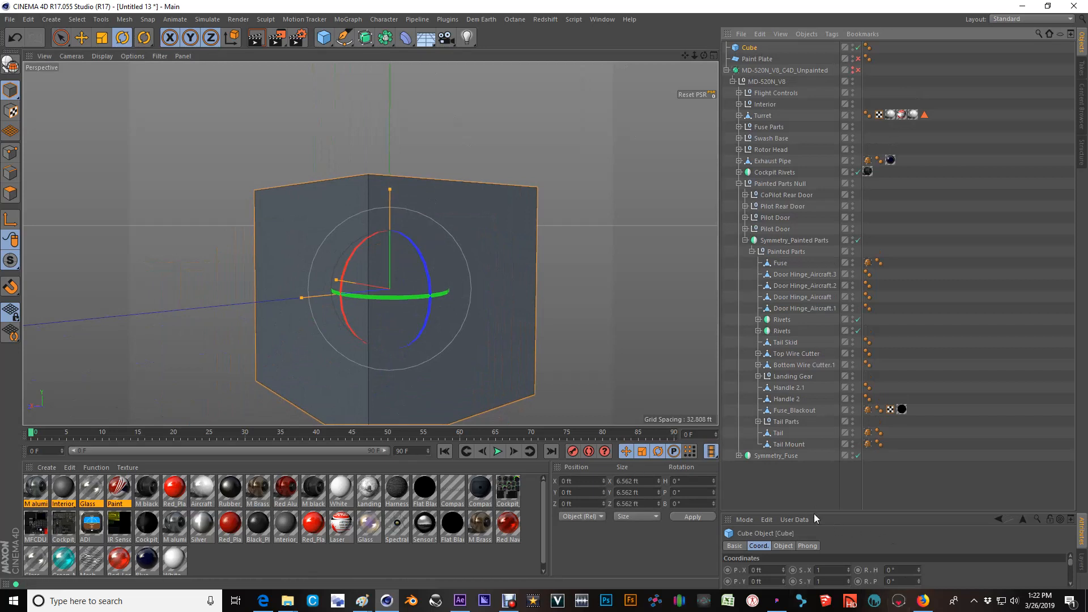
Enlarge the attributes area and set the cube's X, Y and Z segments to 2 each.
{"action": "left_click_drag", "start_coordinate": [814, 513], "coordinate": [808, 333]}
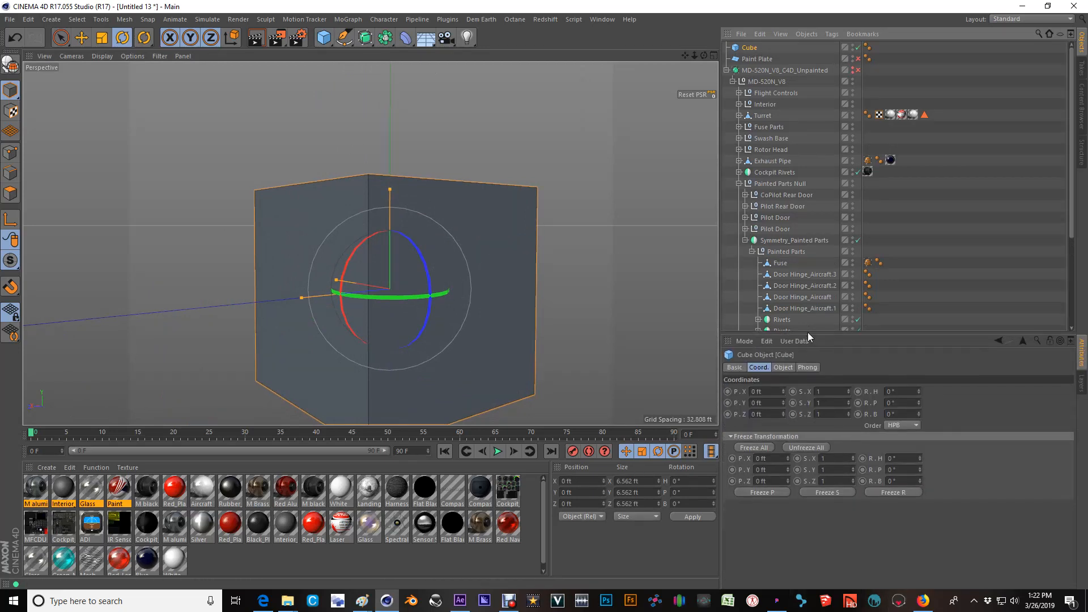
{"action": "left_click", "coordinate": [831, 392]}
{"action": "scroll", "coordinate": [831, 400], "scroll_direction": "up", "scroll_amount": 2}
{"action": "scroll", "coordinate": [833, 392], "scroll_direction": "down", "scroll_amount": 2}
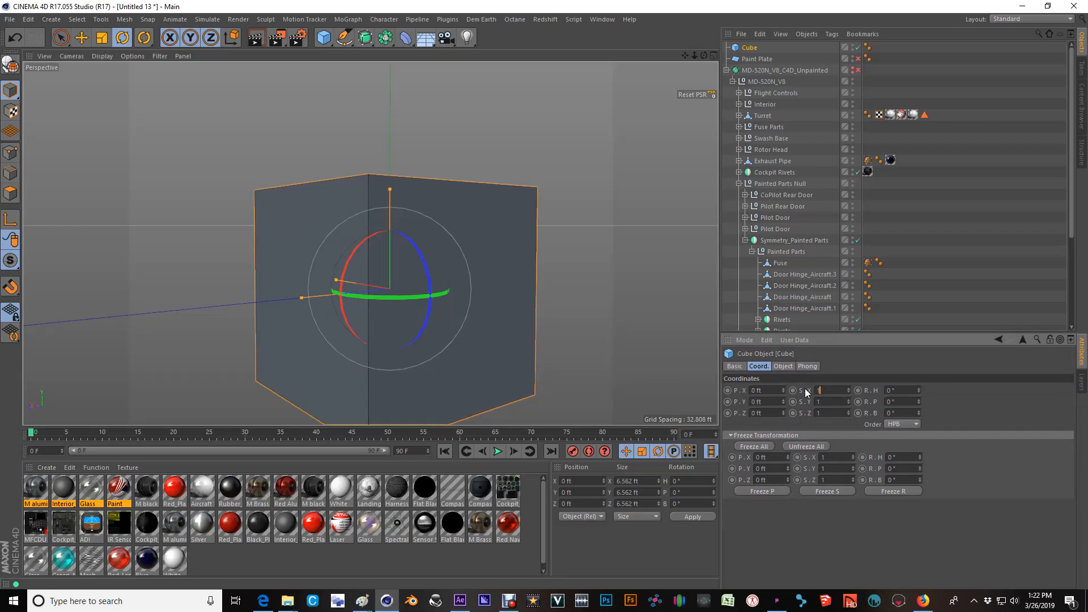
{"action": "left_click", "coordinate": [784, 367]}
{"action": "scroll", "coordinate": [855, 391], "scroll_direction": "up", "scroll_amount": 1}
{"action": "scroll", "coordinate": [855, 414], "scroll_direction": "up", "scroll_amount": 1}
{"action": "left_click_drag", "start_coordinate": [371, 244], "coordinate": [418, 239], "text": "alt"}
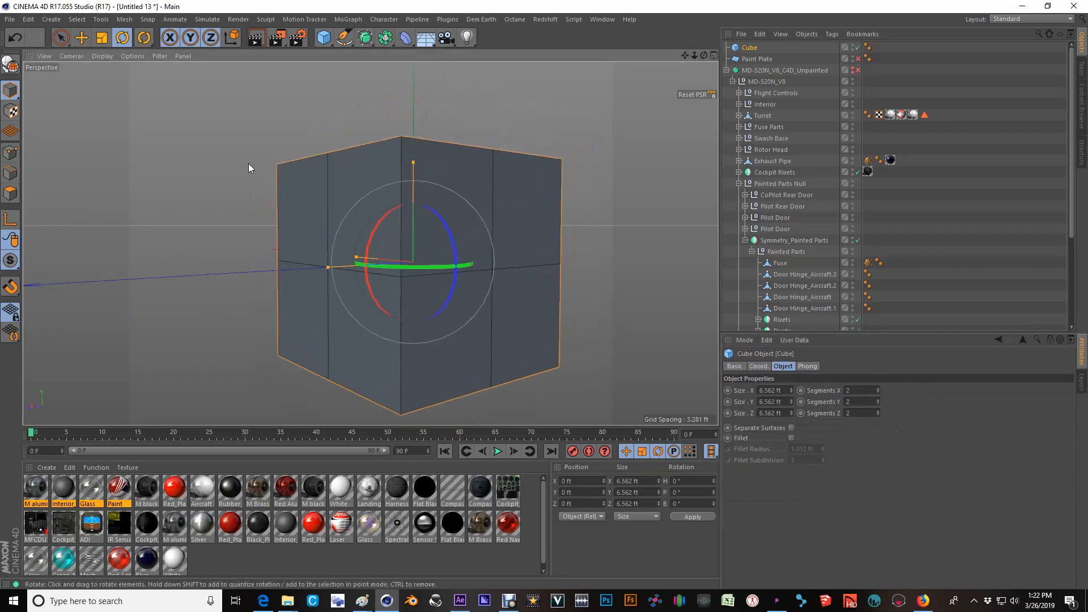
Convert the cube to an editable polygon object and switch to point editing with Live Selection.
{"action": "left_click", "coordinate": [10, 64]}
{"action": "left_click_drag", "start_coordinate": [475, 216], "coordinate": [538, 210], "text": "alt"}
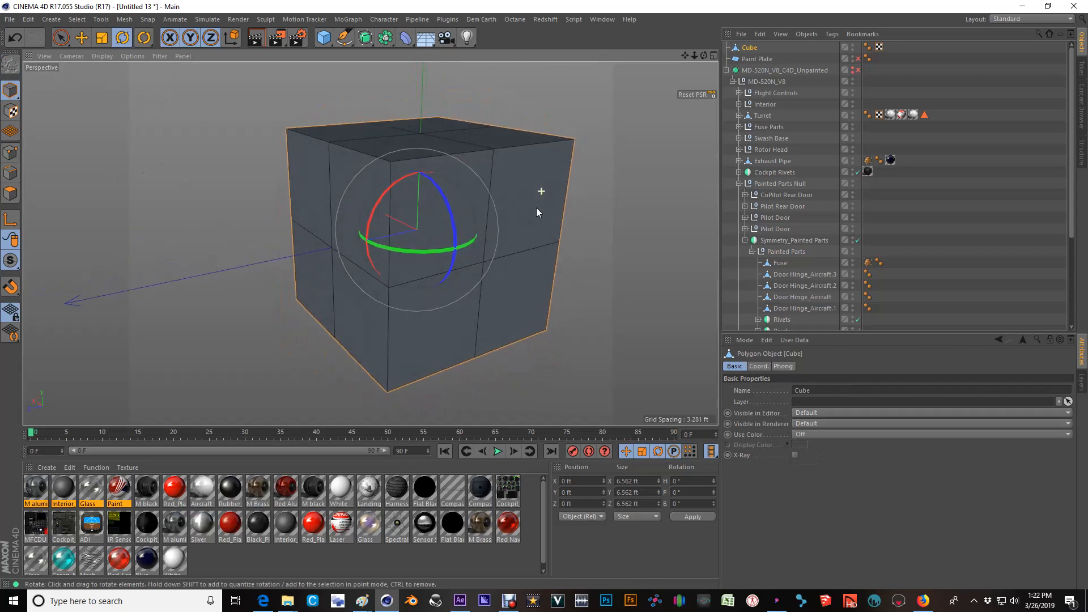
{"action": "left_click", "coordinate": [10, 153]}
{"action": "key", "text": "space"}
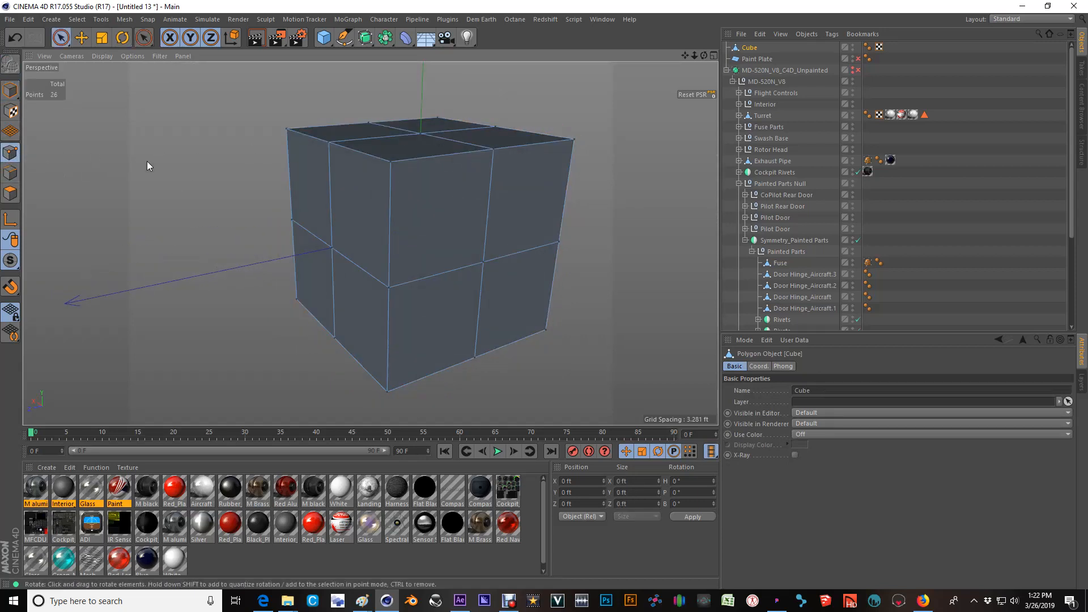
Move the three points of the cube's upper front edge inward and down to about Y 2.717 ft, Z 2.246 ft, and deselect them.
{"action": "left_click_drag", "start_coordinate": [284, 129], "coordinate": [439, 172]}
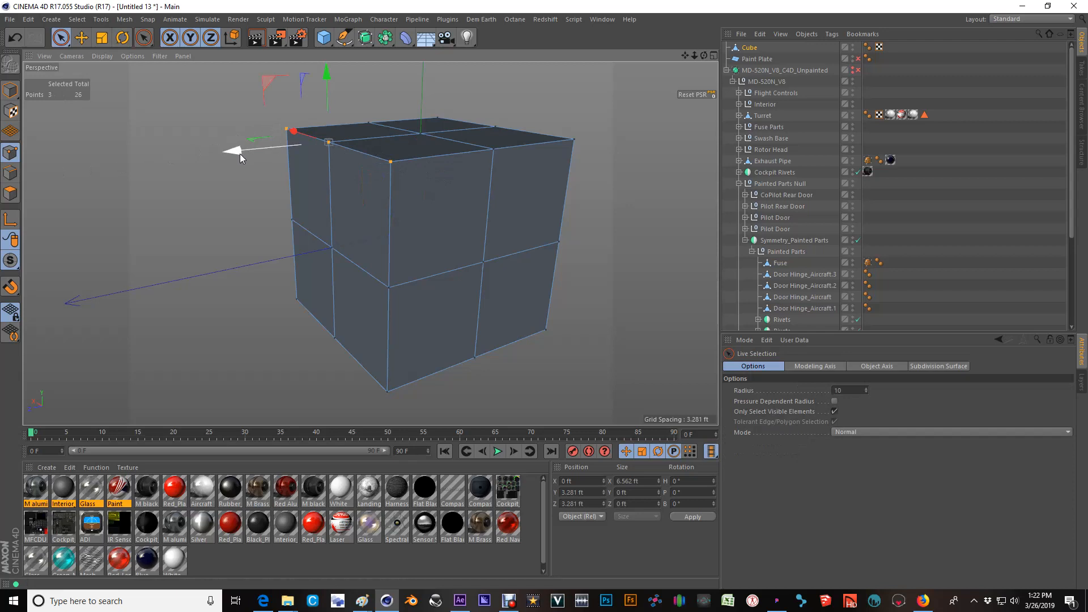
{"action": "left_click_drag", "start_coordinate": [239, 152], "coordinate": [274, 148]}
{"action": "left_click_drag", "start_coordinate": [361, 71], "coordinate": [362, 88]}
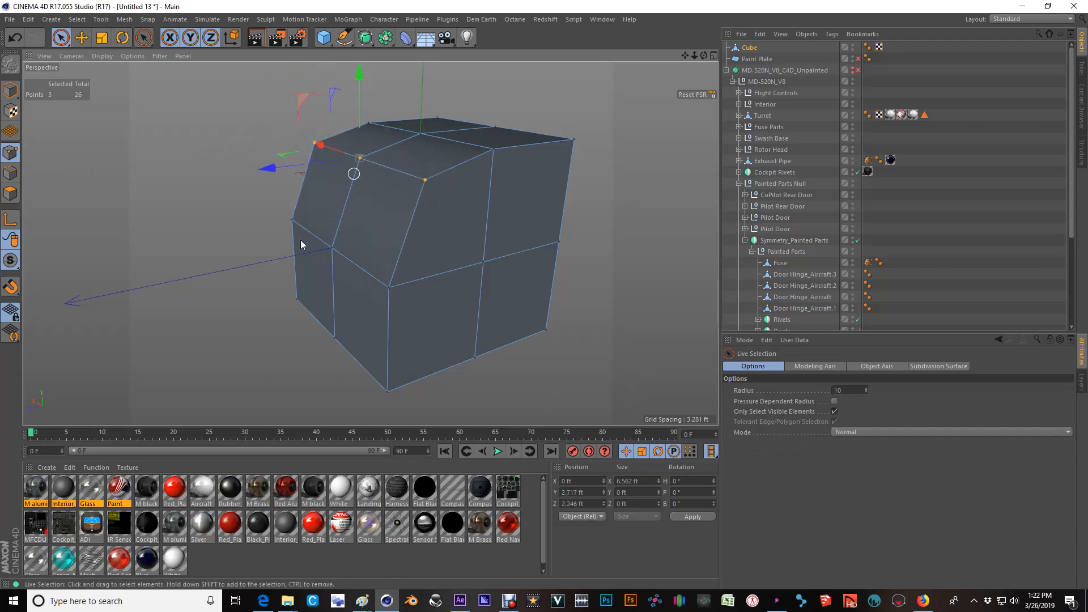
{"action": "left_click", "coordinate": [624, 196]}
{"action": "left_click_drag", "start_coordinate": [369, 208], "coordinate": [440, 199], "text": "alt"}
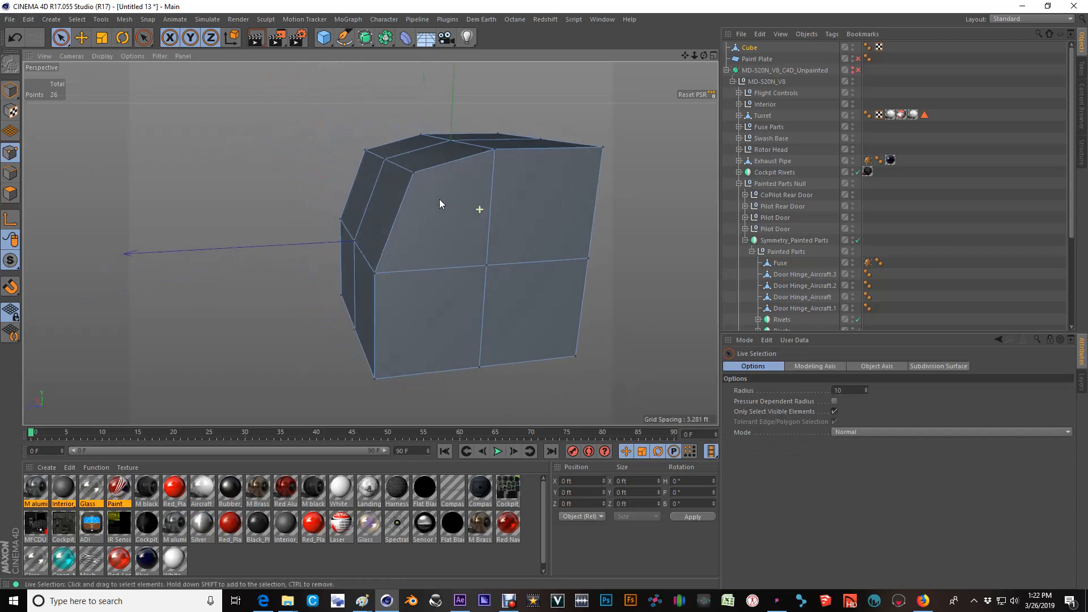
Select the Cube's UVW tag and examine its properties together with the reshaped cube from several angles.
{"action": "left_click", "coordinate": [749, 49]}
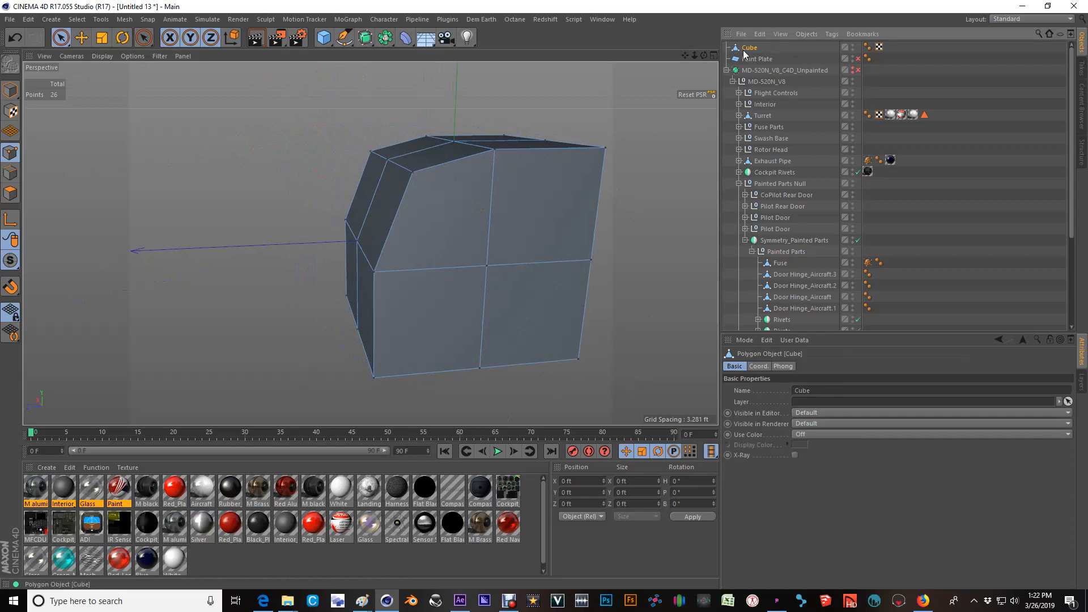
{"action": "left_click", "coordinate": [879, 47]}
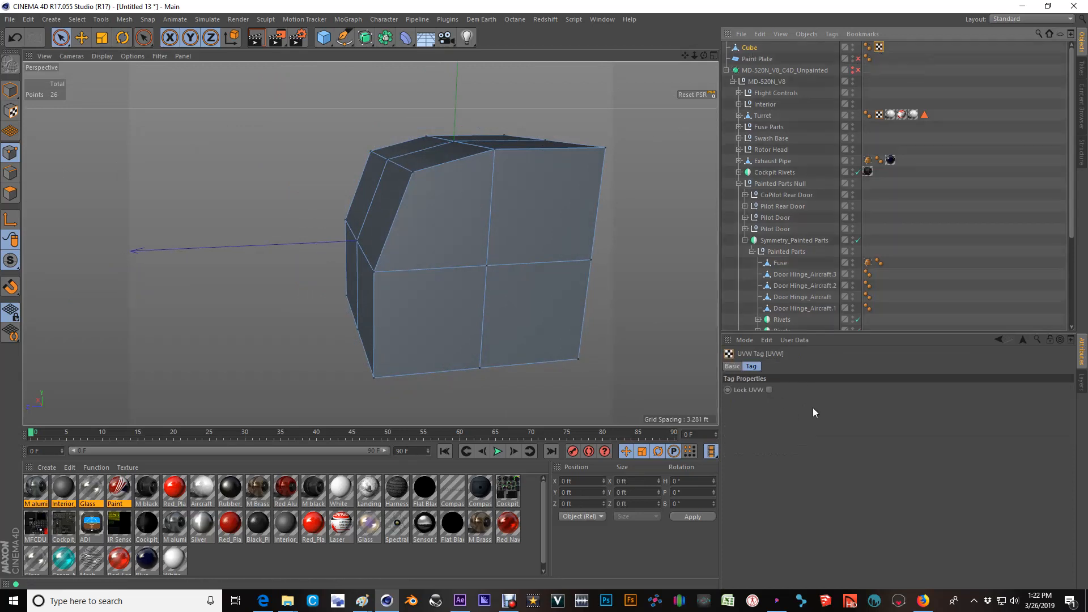
{"action": "left_click_drag", "start_coordinate": [305, 309], "coordinate": [498, 267], "text": "alt"}
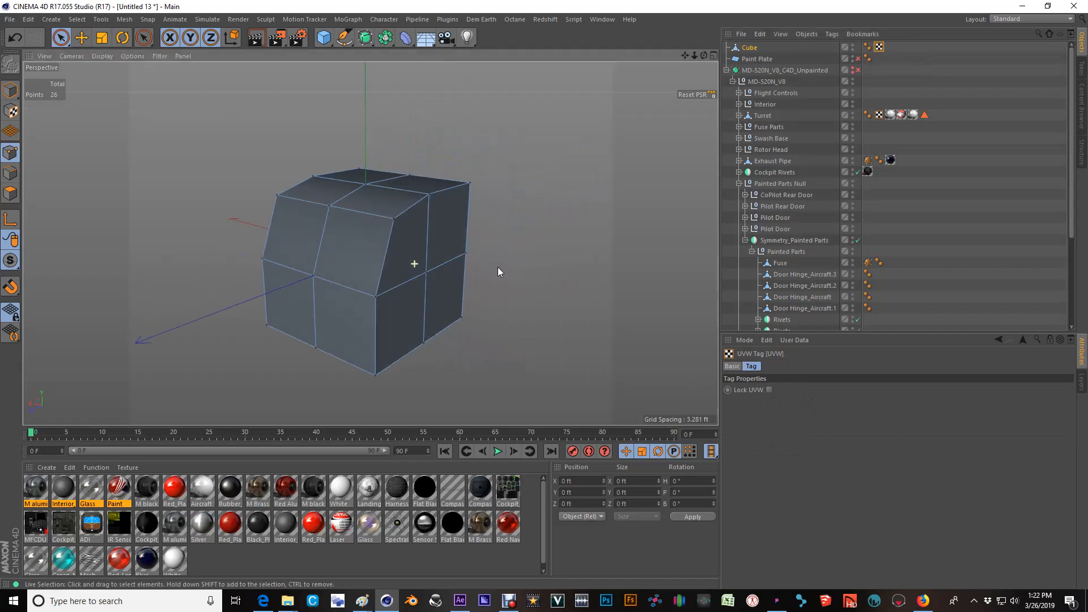
{"action": "left_click_drag", "start_coordinate": [402, 205], "coordinate": [366, 215], "text": "alt"}
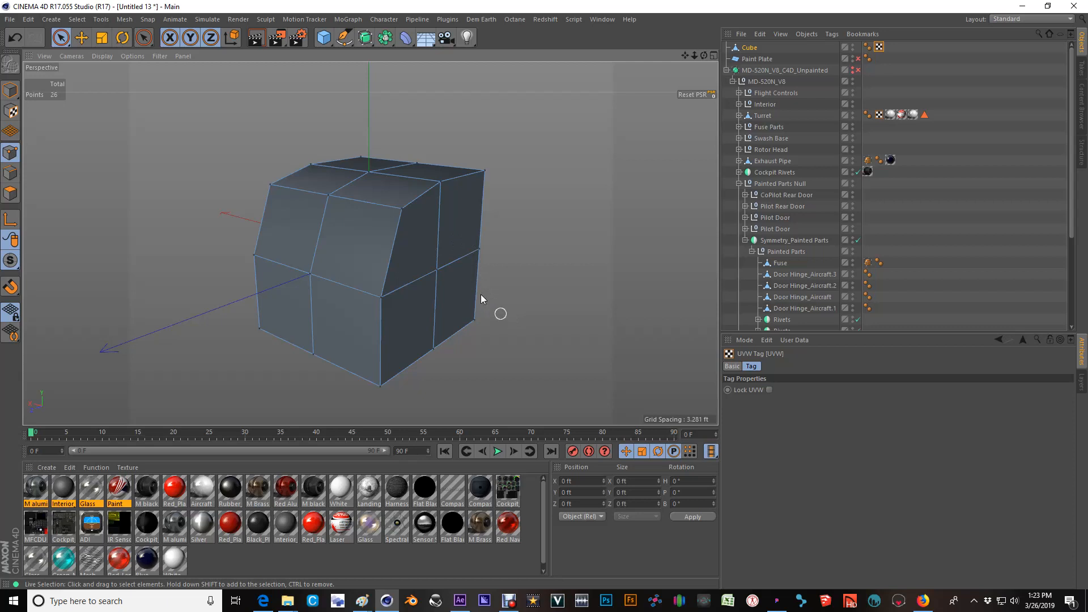
{"action": "left_click_drag", "start_coordinate": [400, 198], "coordinate": [363, 270], "text": "alt"}
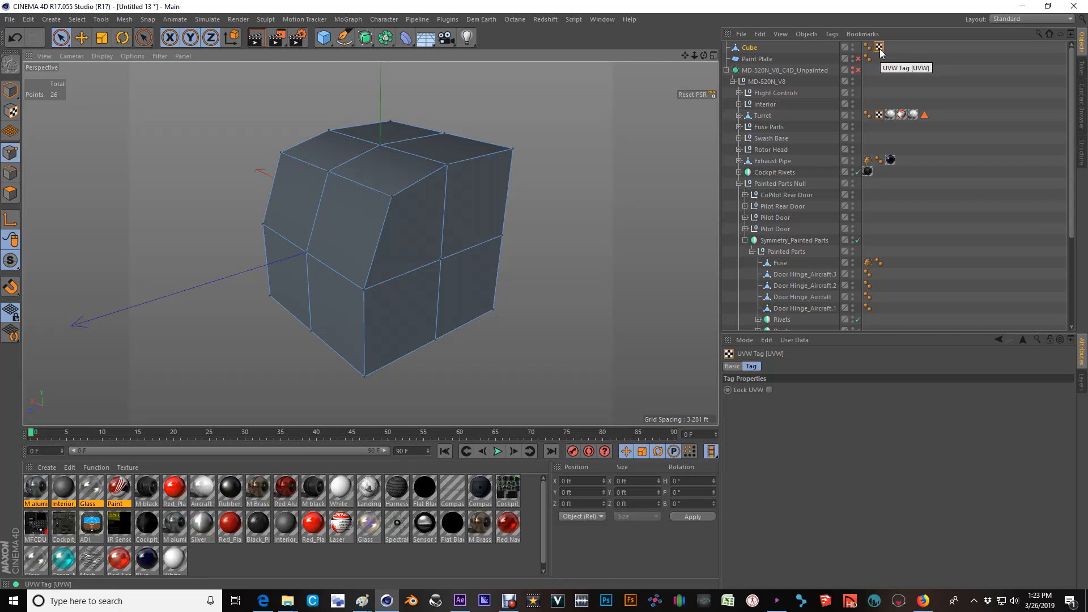
{"action": "scroll", "coordinate": [395, 259], "scroll_direction": "down", "scroll_amount": 1}
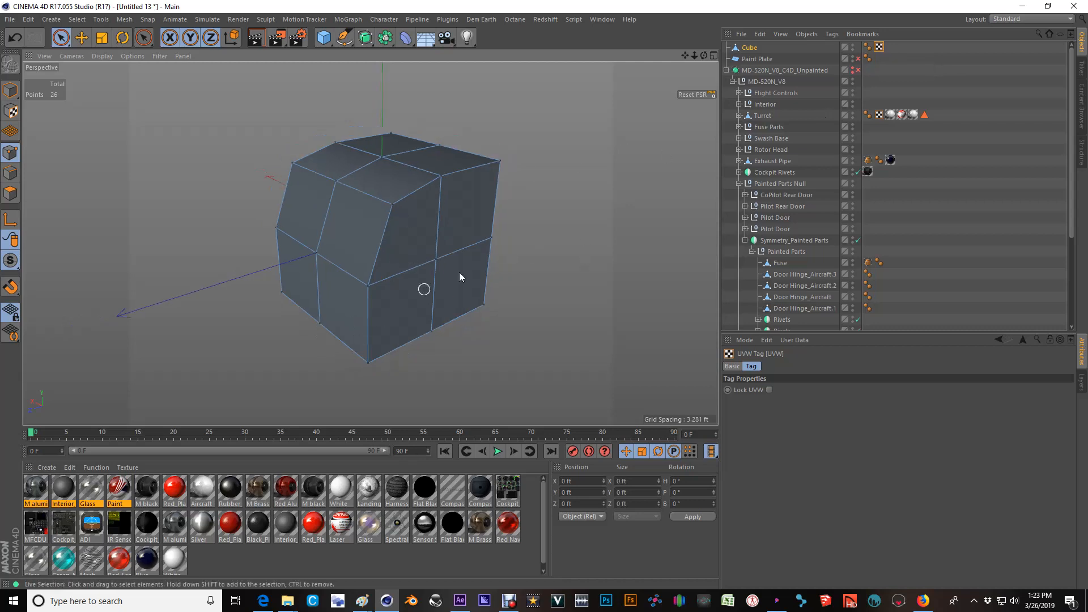
{"action": "middle_click_drag", "start_coordinate": [426, 208], "coordinate": [431, 216], "text": "alt"}
{"action": "right_click_drag", "start_coordinate": [440, 217], "coordinate": [478, 212], "text": "alt"}
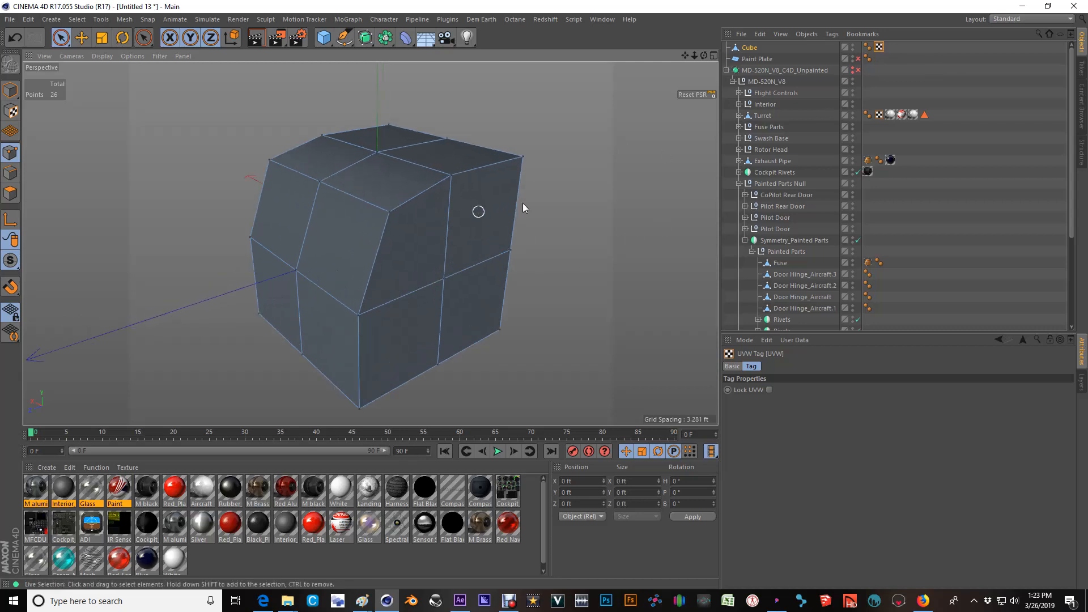
{"action": "mouse_move", "coordinate": [405, 249]}
{"action": "right_mouse_down", "text": "alt"}
{"action": "mouse_move", "coordinate": [388, 290]}
{"action": "mouse_move", "coordinate": [390, 258]}
{"action": "mouse_move", "coordinate": [406, 254]}
{"action": "right_mouse_up", "text": "alt"}
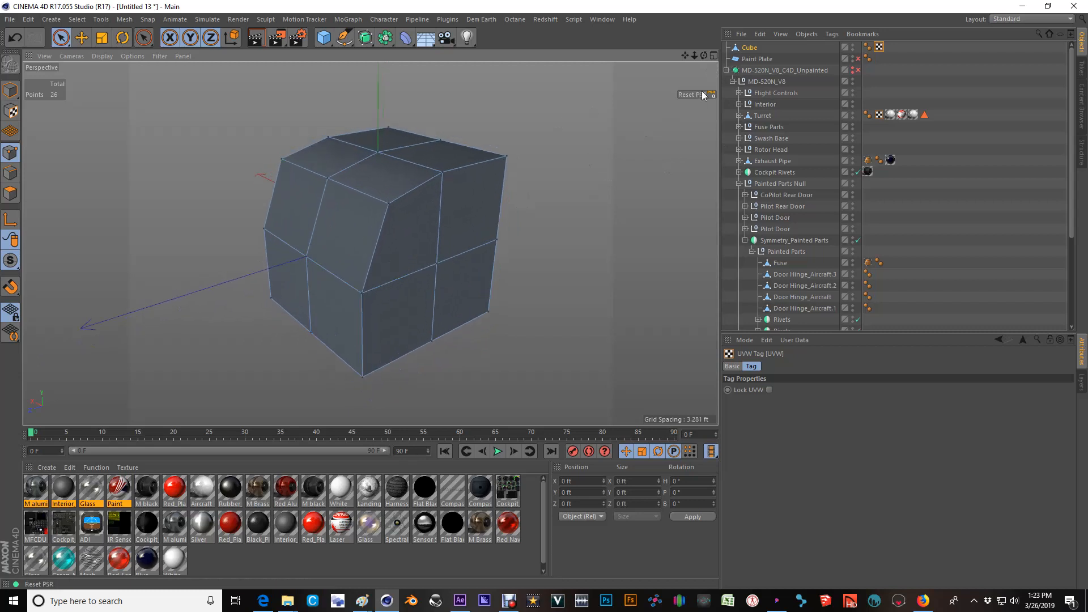
Try deleting the Cube from the scene, and undo the deletion.
{"action": "left_click", "coordinate": [750, 49]}
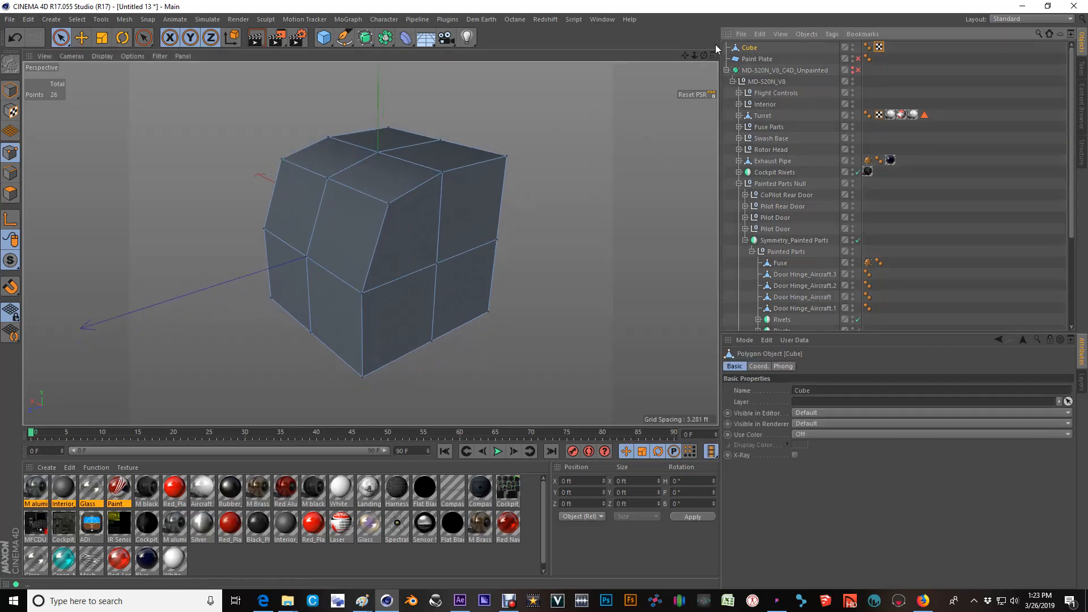
{"action": "key", "text": "Delete"}
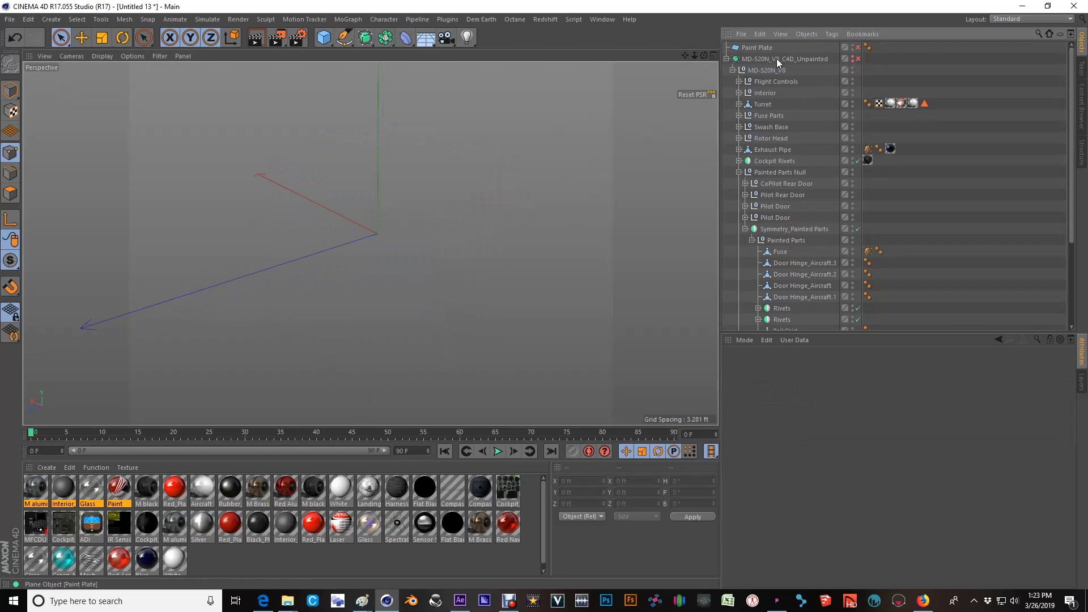
{"action": "key", "text": "ctrl+z"}
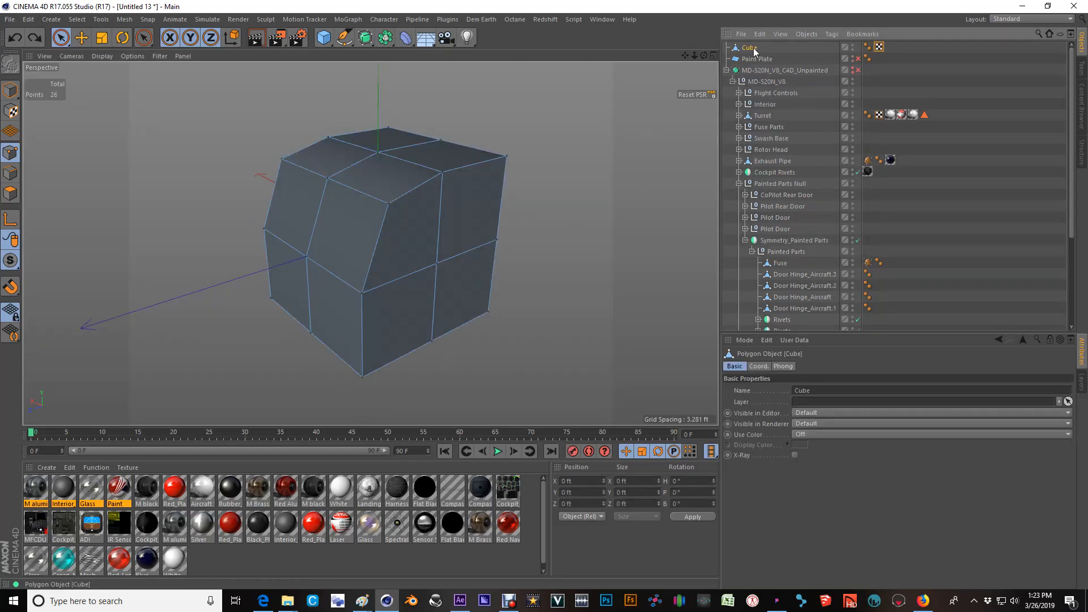
Check the Paint Plate's Phong tag, reselect the Cube and add a cylinder primitive to the scene.
{"action": "left_click", "coordinate": [868, 58]}
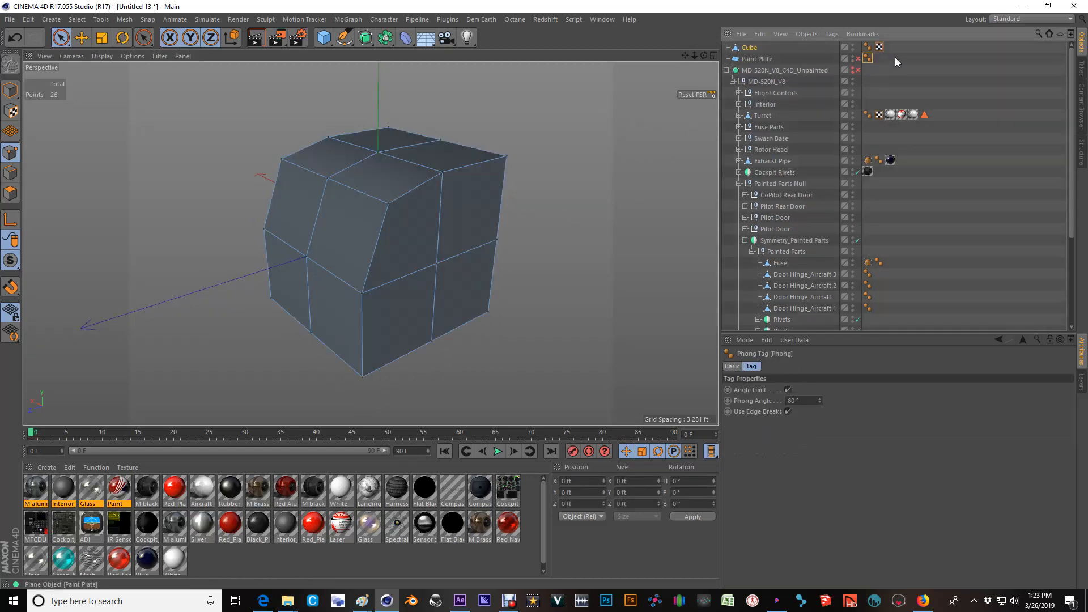
{"action": "left_click", "coordinate": [752, 48]}
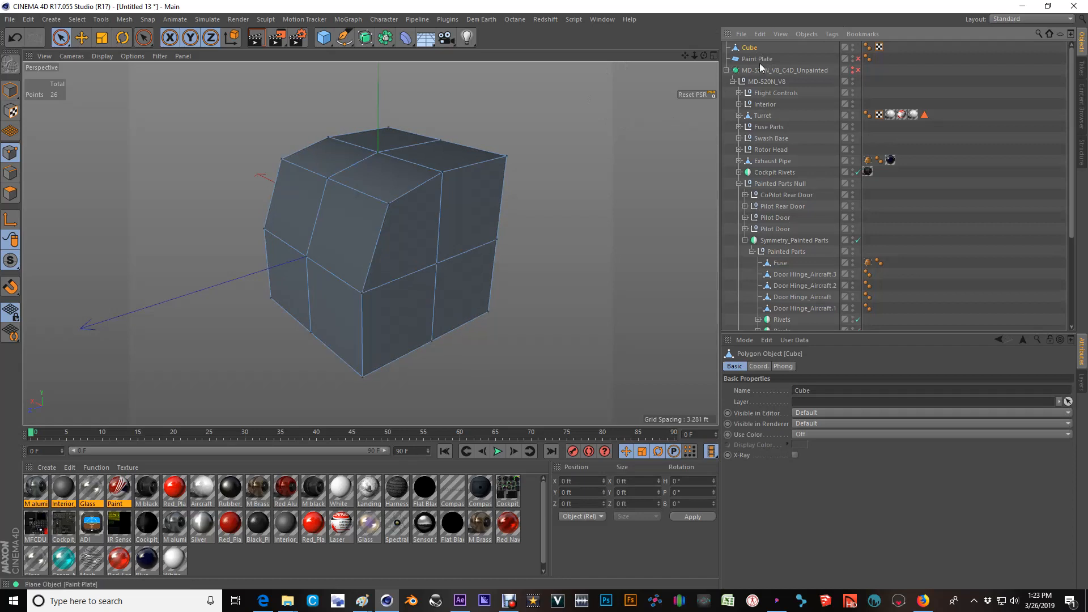
{"action": "left_click", "coordinate": [323, 37]}
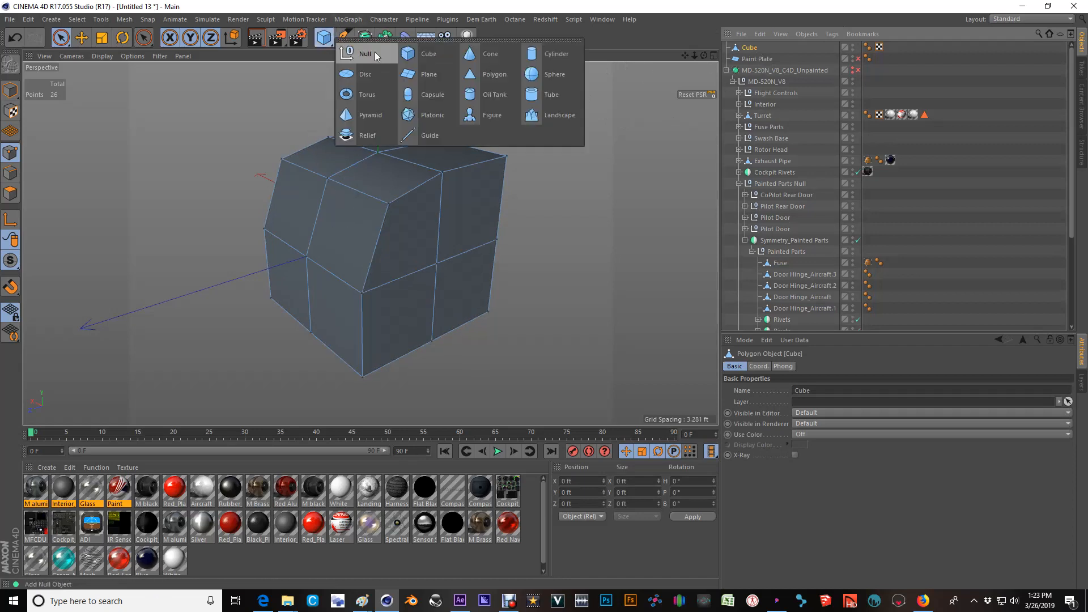
{"action": "left_click", "coordinate": [546, 56]}
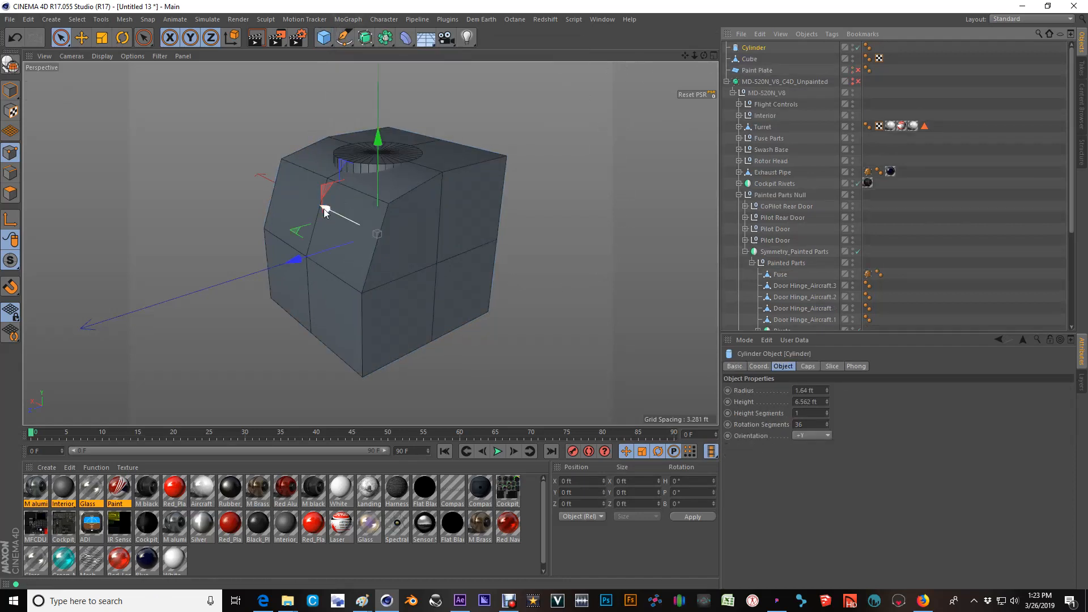
Place the cylinder on top of the cube with a duplicate beside it, and make both cylinders editable.
{"action": "left_click_drag", "start_coordinate": [379, 166], "coordinate": [490, 200]}
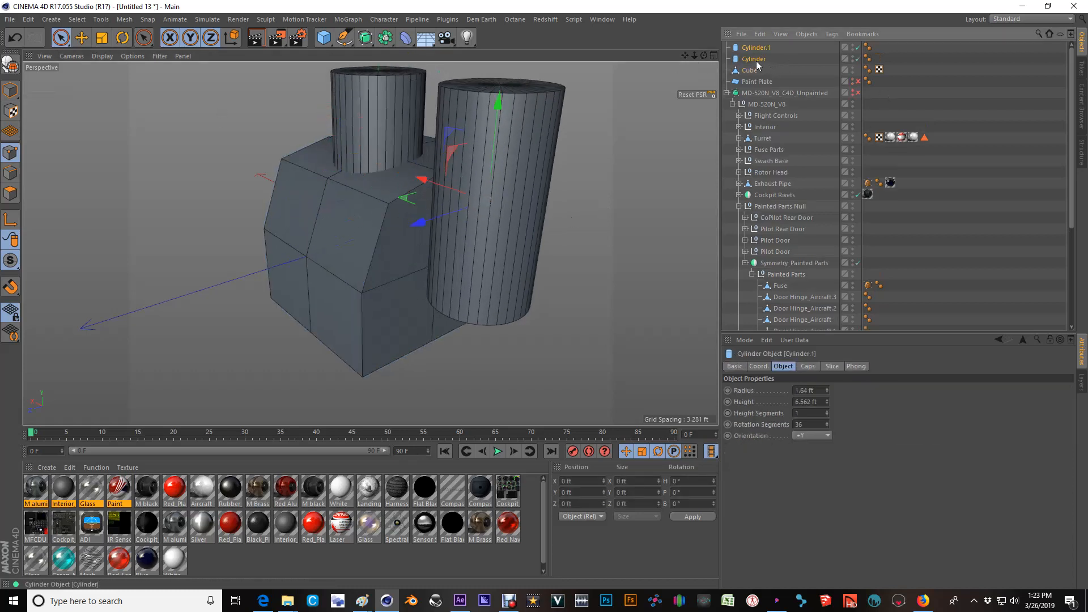
{"action": "key", "text": "c"}
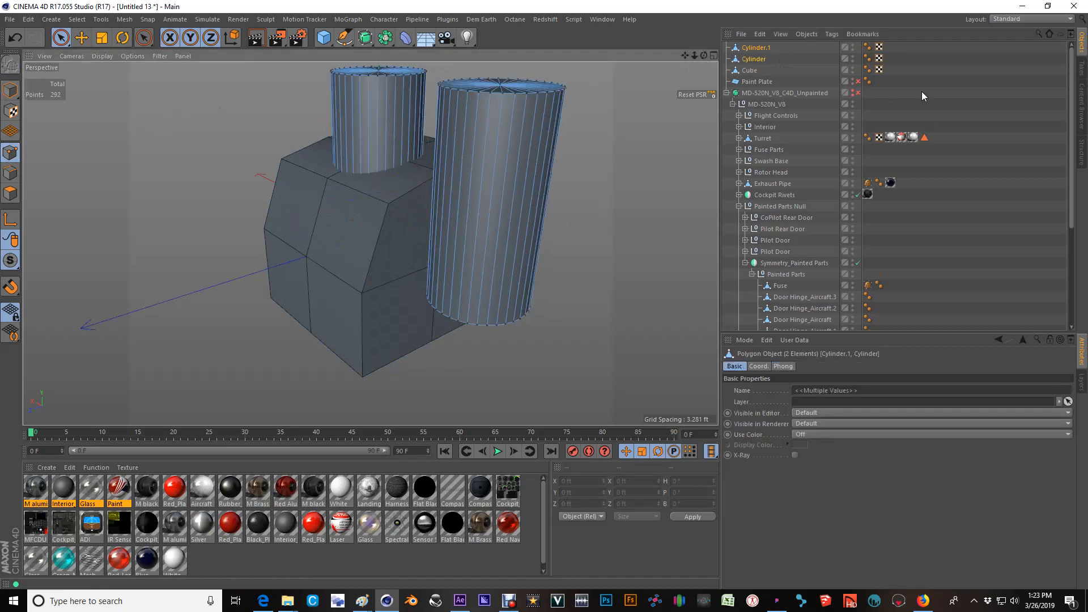
Delete the UVW tags of both cylinders and the cube.
{"action": "left_click", "coordinate": [879, 47]}
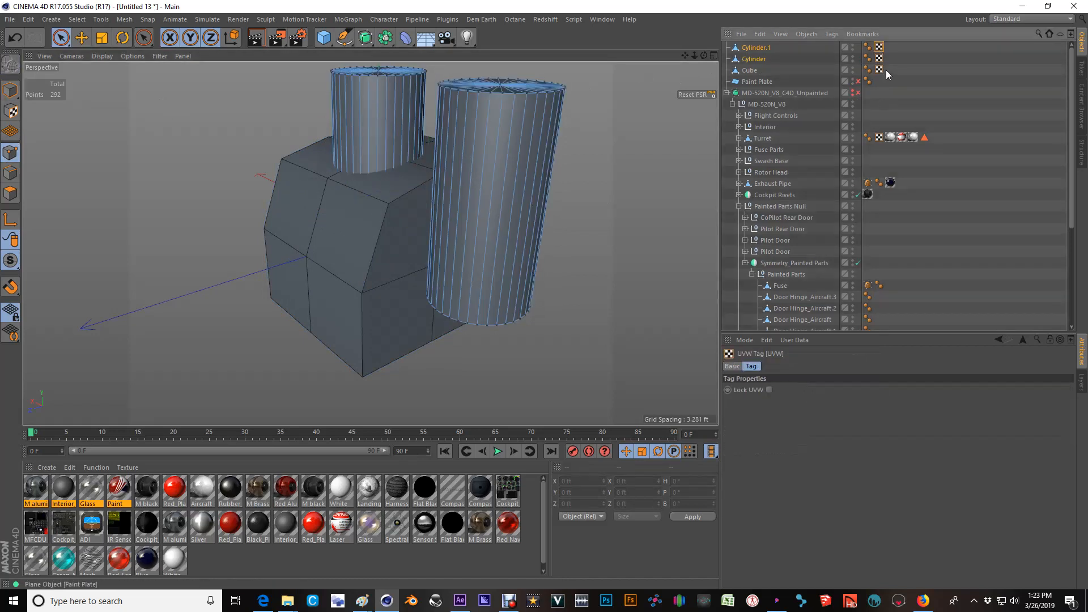
{"action": "left_click", "coordinate": [881, 70], "text": "shift"}
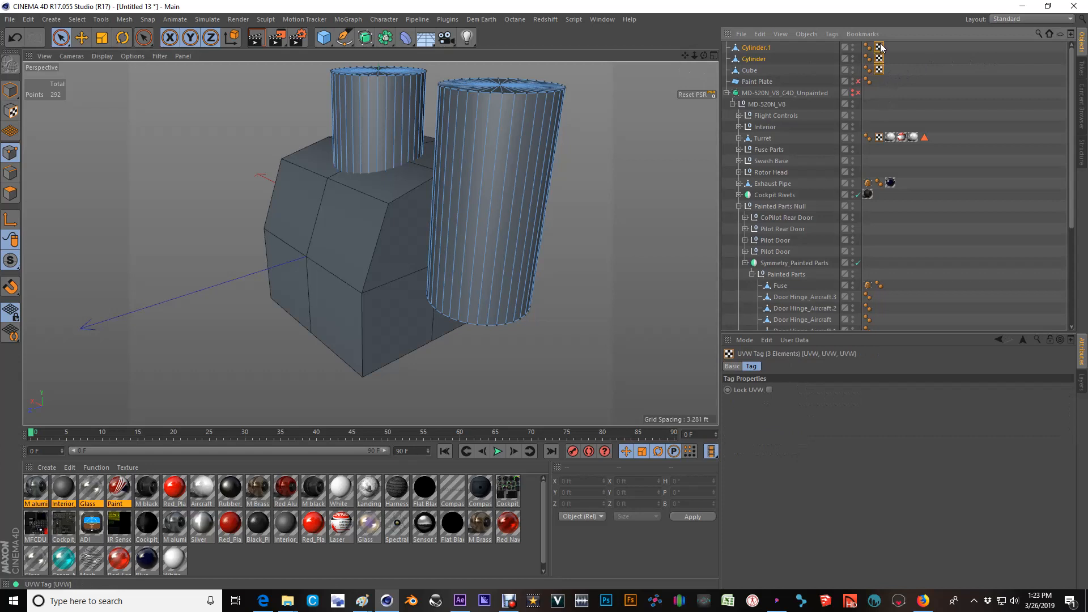
{"action": "left_click", "coordinate": [881, 47]}
{"action": "left_click", "coordinate": [879, 69], "text": "shift"}
{"action": "key", "text": "Delete"}
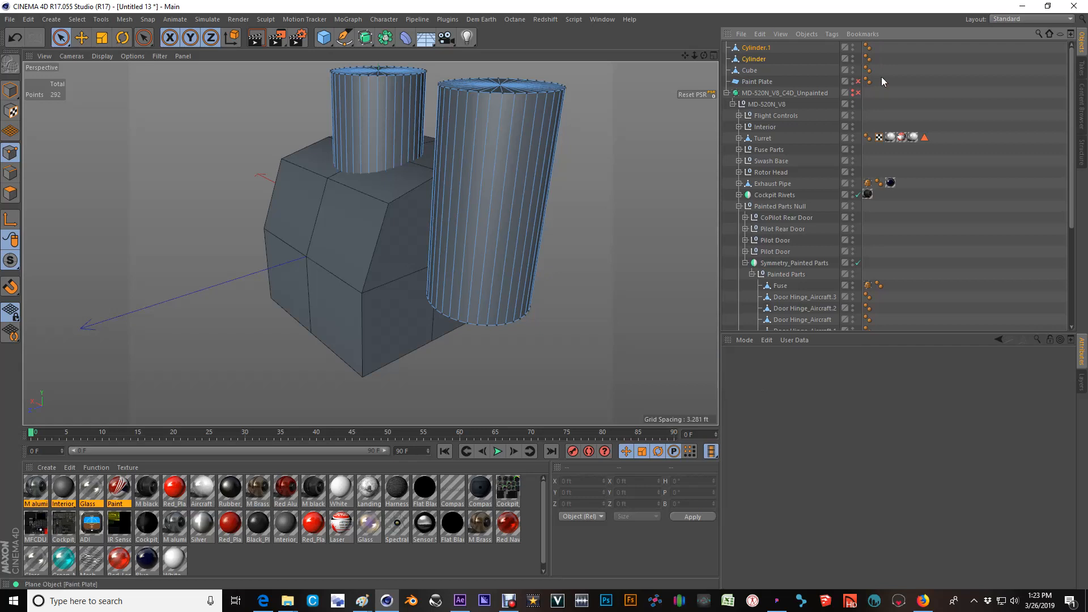
{"action": "left_click_drag", "start_coordinate": [375, 199], "coordinate": [349, 263], "text": "alt"}
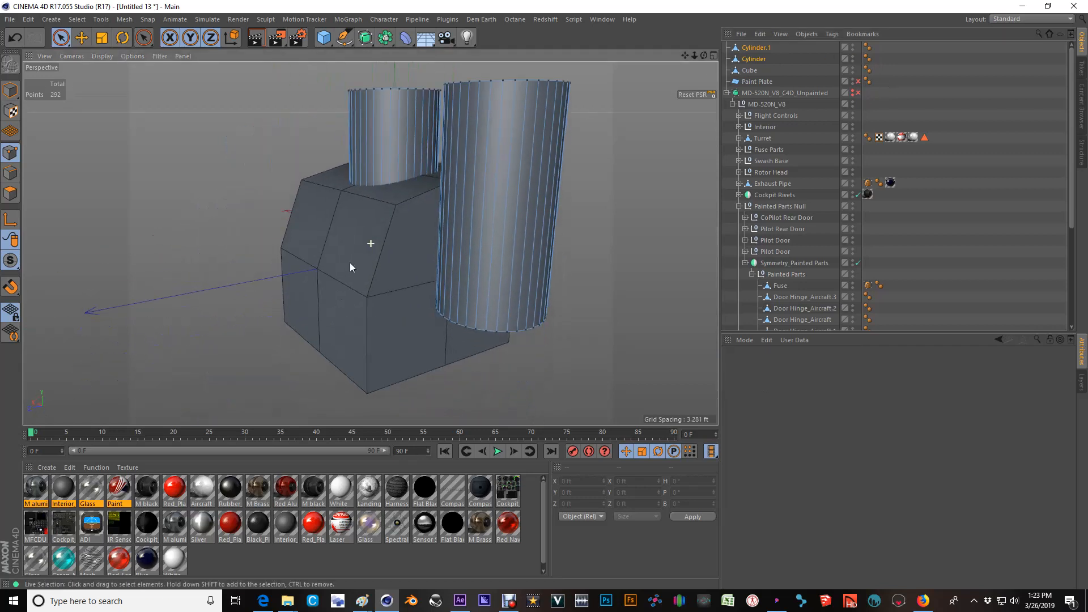
Delete both cylinders and the cube from the scene.
{"action": "left_click", "coordinate": [756, 48]}
{"action": "key", "text": "Delete"}
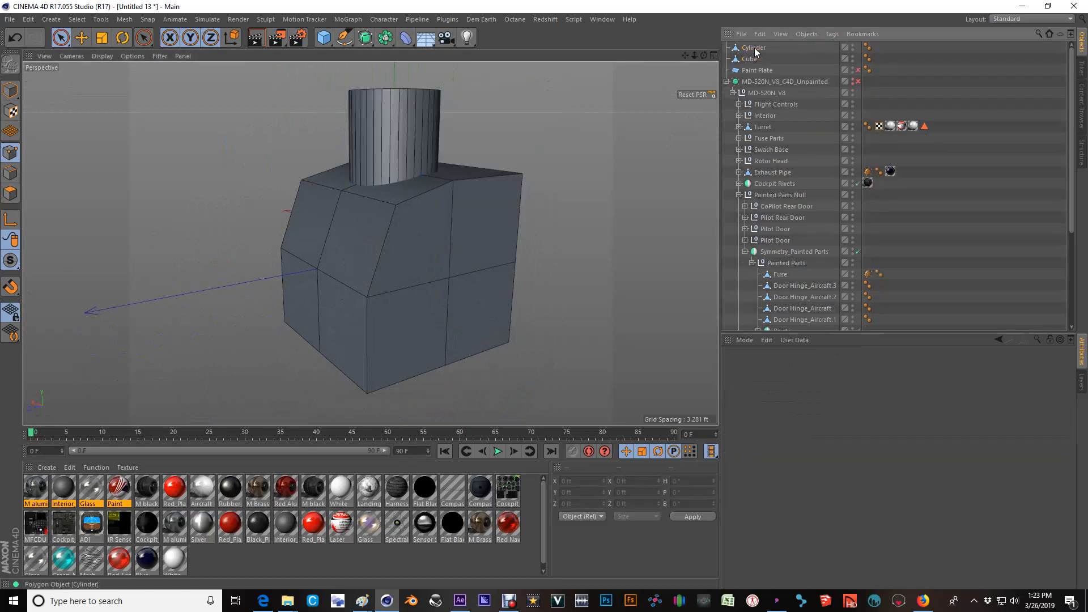
{"action": "left_click", "coordinate": [754, 49]}
{"action": "key", "text": "Delete"}
{"action": "left_click", "coordinate": [753, 48]}
{"action": "key", "text": "Delete"}
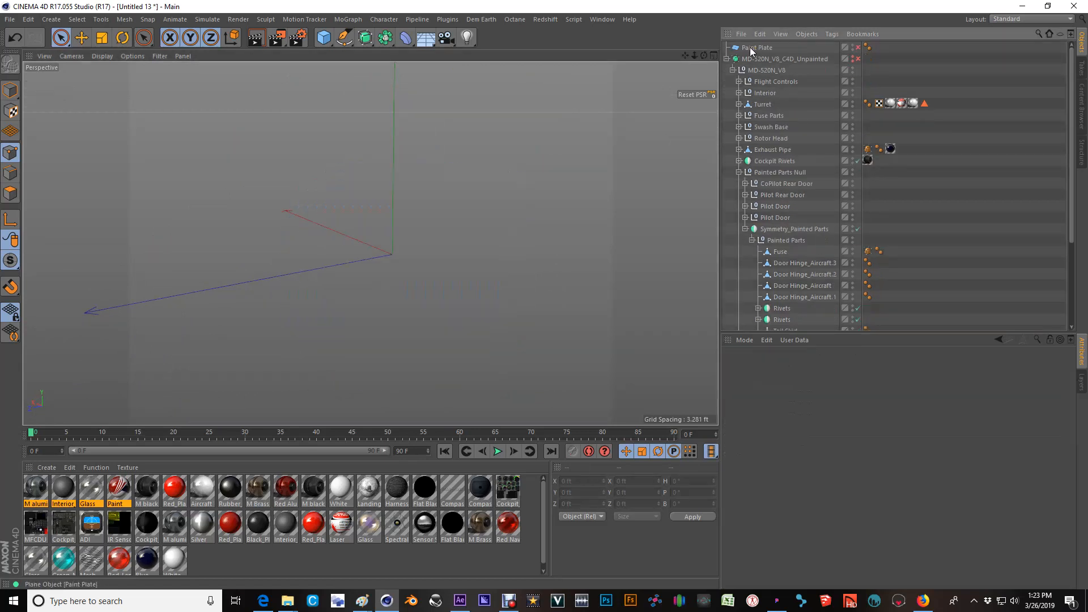
Select the Painted Parts Null and force it visible in the editor while the rest of the helicopter stays hidden.
{"action": "left_click", "coordinate": [790, 230]}
{"action": "left_click", "coordinate": [779, 172]}
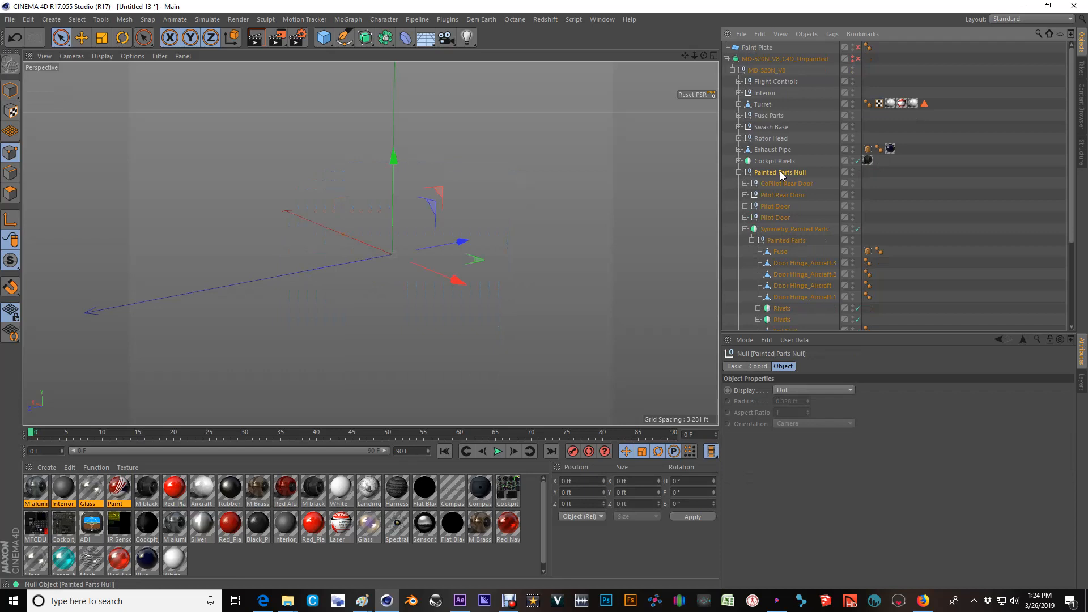
{"action": "left_click", "coordinate": [852, 174], "text": "alt"}
{"action": "middle_click_drag", "start_coordinate": [442, 139], "coordinate": [407, 189], "text": "alt"}
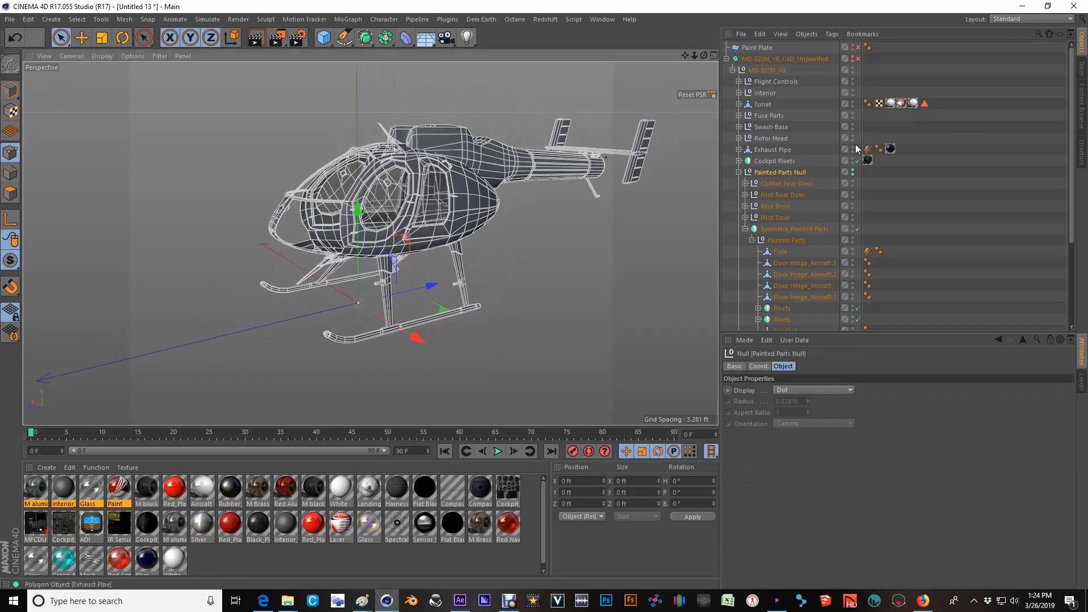
Toggle the editor visibility of MD-520N_V8_C4D_Unpainted to compare the complete helicopter with the painted parts alone from several angles.
{"action": "left_click", "coordinate": [853, 57]}
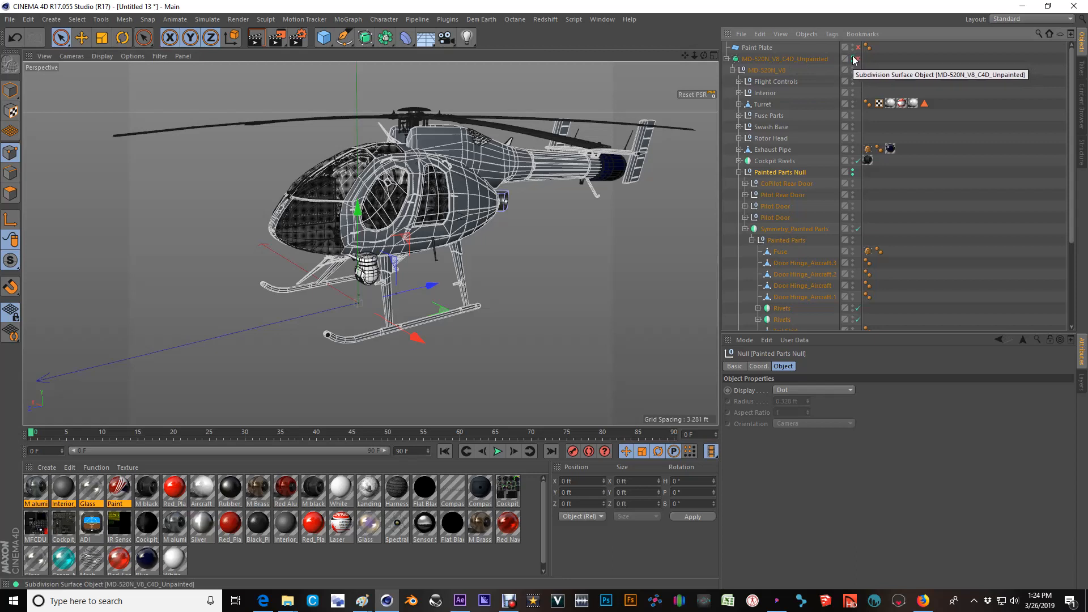
{"action": "left_click", "coordinate": [854, 58]}
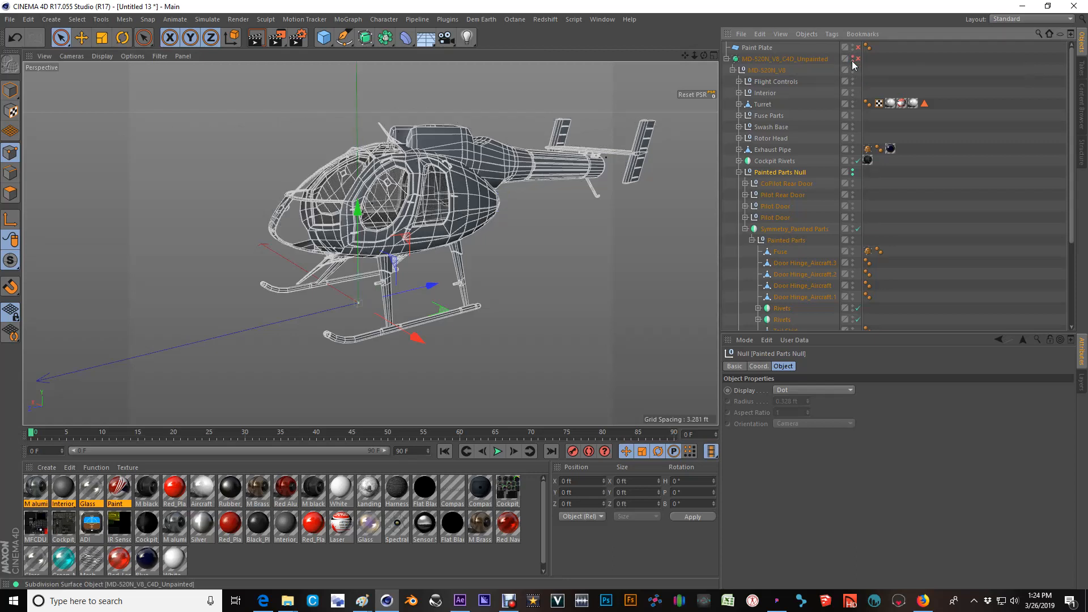
{"action": "left_click", "coordinate": [855, 59]}
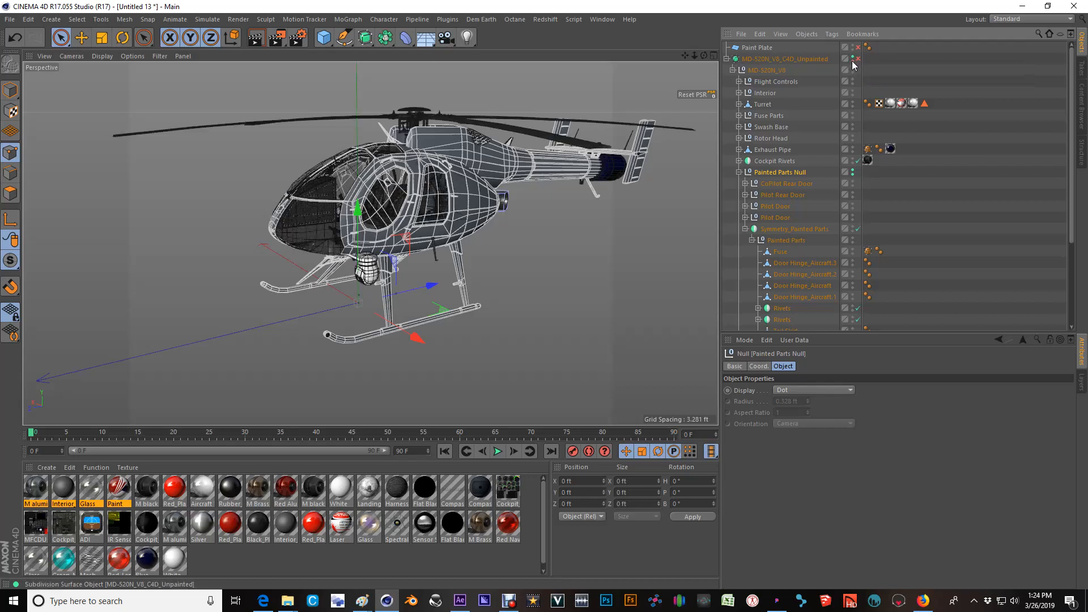
{"action": "left_click", "coordinate": [853, 59]}
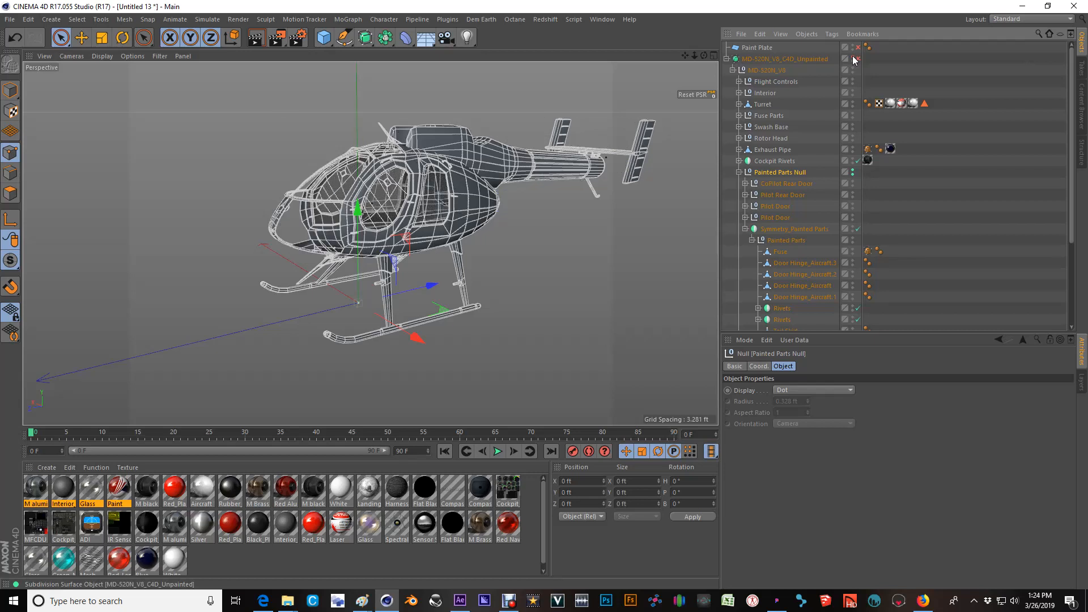
{"action": "left_click", "coordinate": [854, 58]}
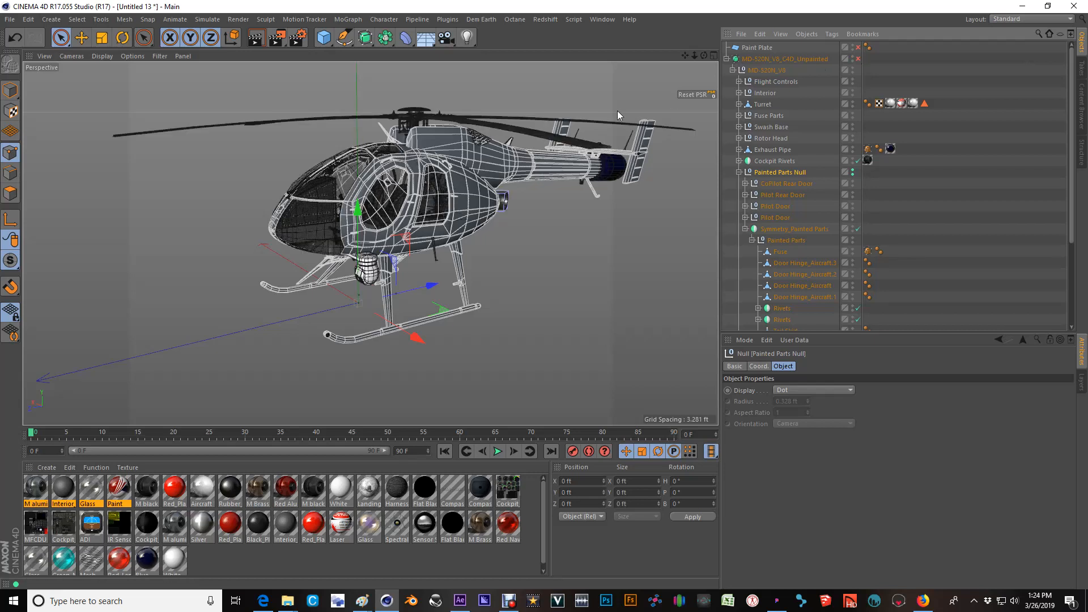
{"action": "scroll", "coordinate": [452, 178], "scroll_direction": "up", "scroll_amount": 3}
{"action": "left_click_drag", "start_coordinate": [431, 198], "coordinate": [364, 190], "text": "alt"}
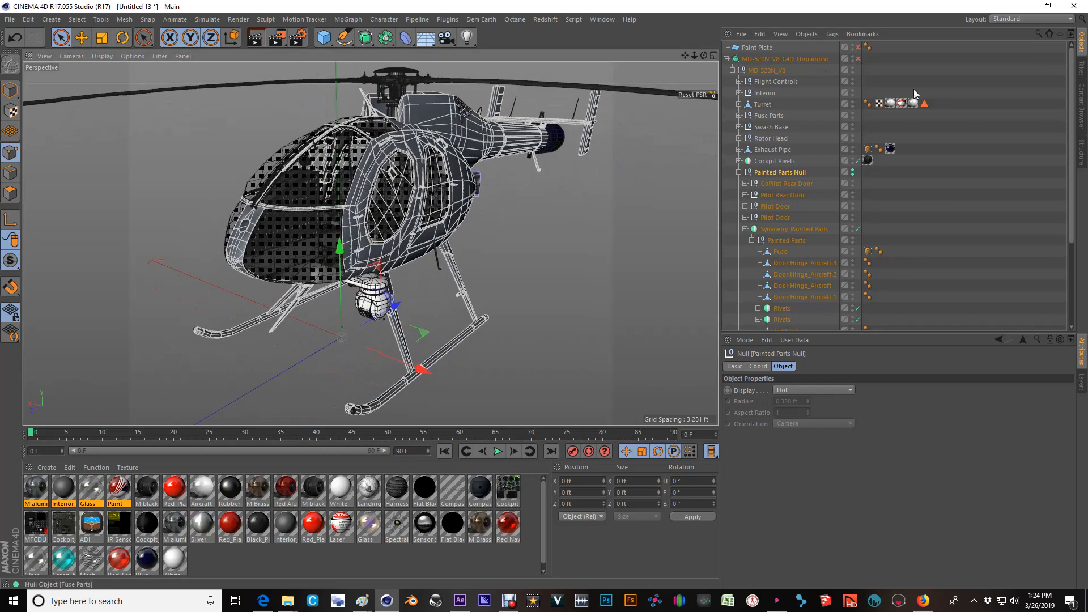
{"action": "left_click_drag", "start_coordinate": [365, 231], "coordinate": [327, 229], "text": "alt"}
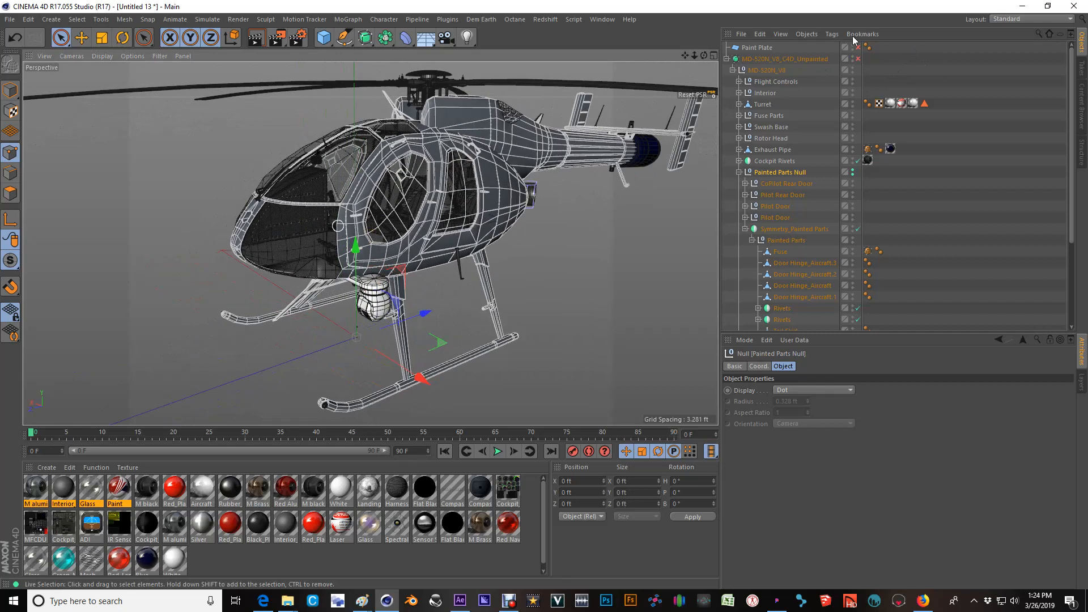
{"action": "left_click", "coordinate": [853, 57]}
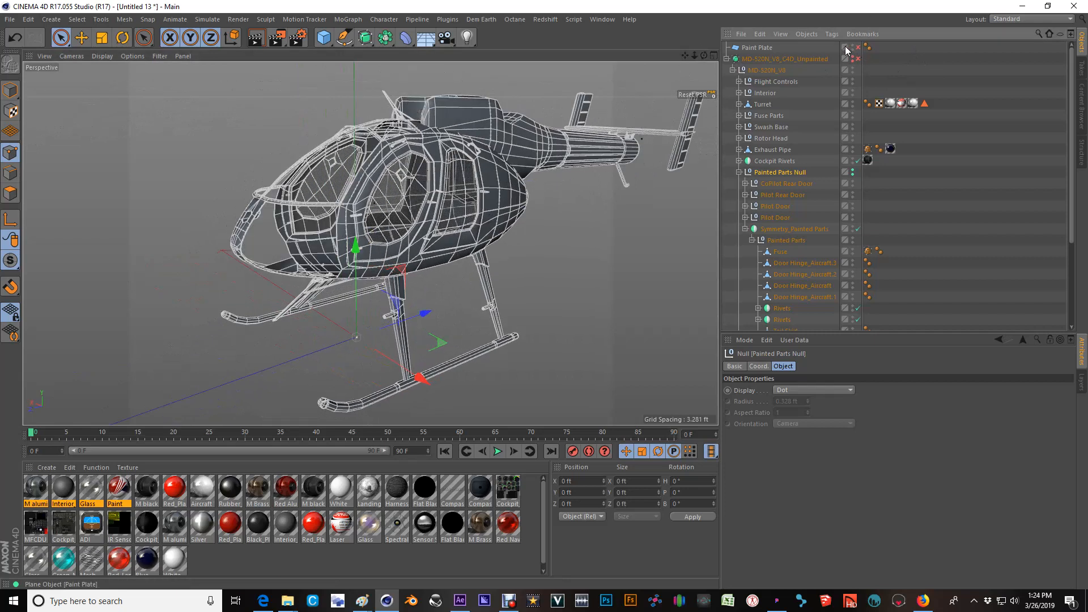
{"action": "middle_click_drag", "start_coordinate": [408, 273], "coordinate": [379, 266], "text": "alt"}
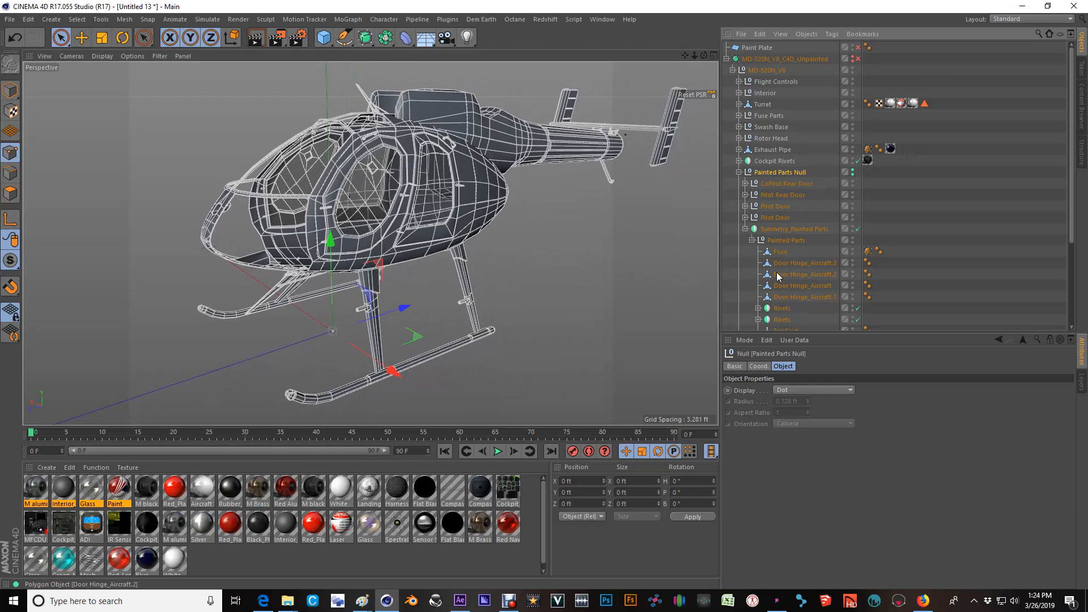
Select Fuse_Blackout in the Painted Parts group and examine its Flat Black texture tag and the helicopter's nose.
{"action": "scroll", "coordinate": [852, 225], "scroll_direction": "down", "scroll_amount": 3}
{"action": "scroll", "coordinate": [816, 306], "scroll_direction": "down", "scroll_amount": 2}
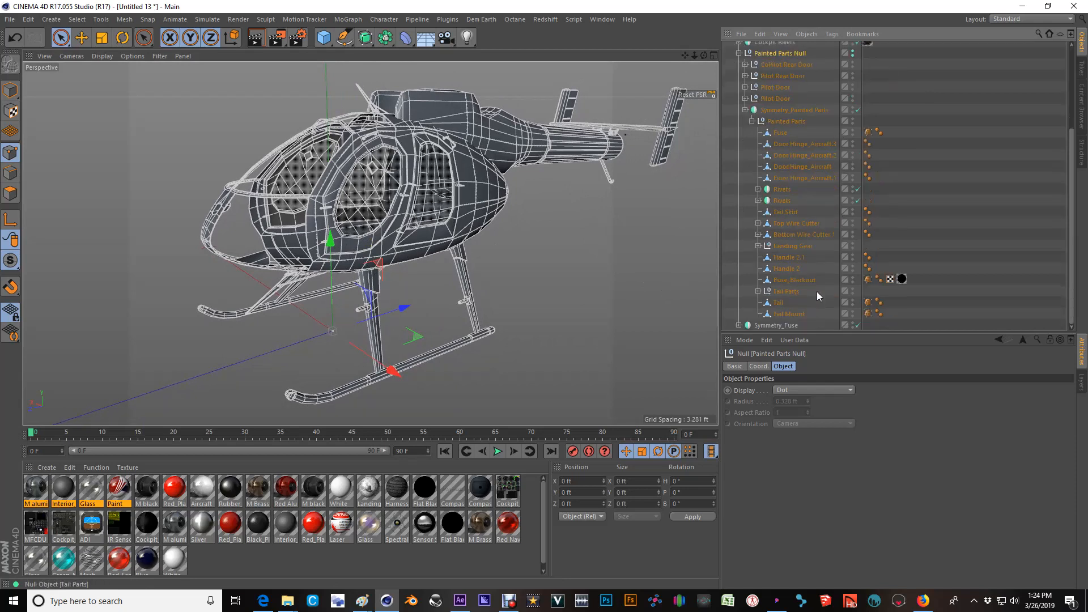
{"action": "left_click", "coordinate": [794, 281]}
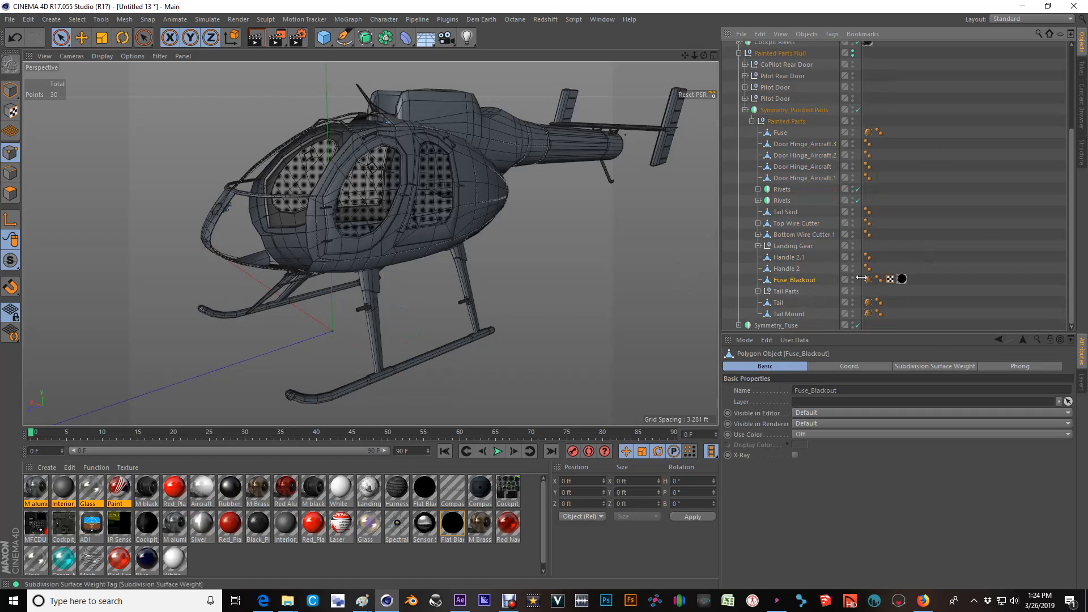
{"action": "left_click", "coordinate": [902, 279]}
{"action": "middle_click_drag", "start_coordinate": [300, 254], "coordinate": [454, 217], "text": "alt"}
{"action": "left_click_drag", "start_coordinate": [460, 198], "coordinate": [514, 197], "text": "alt"}
{"action": "scroll", "coordinate": [511, 184], "scroll_direction": "up", "scroll_amount": 8}
{"action": "scroll", "coordinate": [454, 173], "scroll_direction": "down", "scroll_amount": 8}
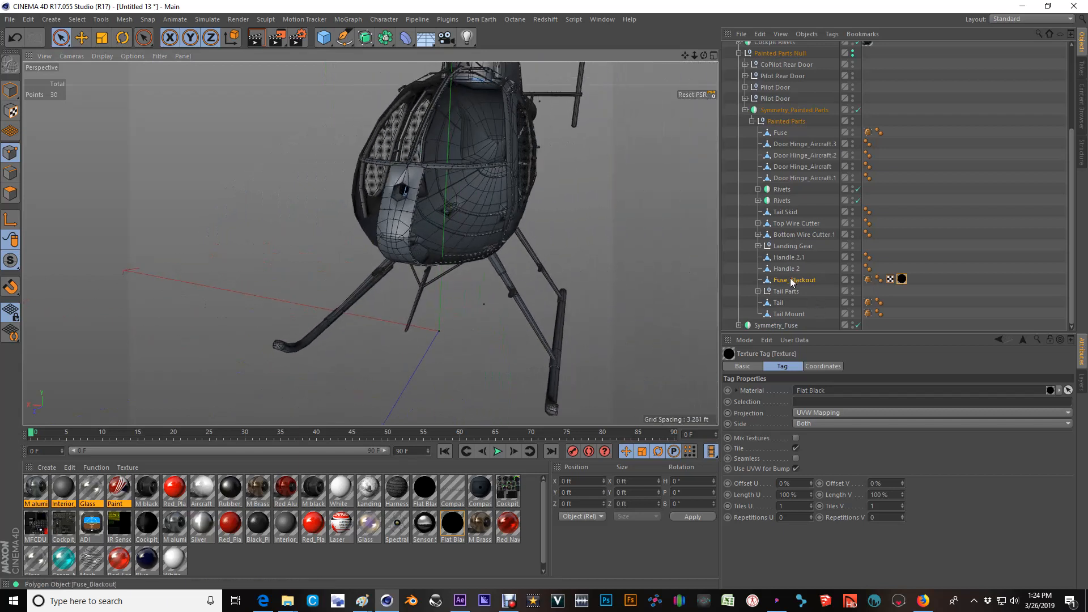
Move Fuse_Blackout out of the Painted Parts group to directly above the Painted Parts Null in the MD-520N_V8 hierarchy.
{"action": "left_click_drag", "start_coordinate": [792, 281], "coordinate": [792, 76]}
{"action": "mouse_move", "coordinate": [784, 38]}
{"action": "left_mouse_down"}
{"action": "mouse_move", "coordinate": [788, 141]}
{"action": "mouse_move", "coordinate": [763, 170]}
{"action": "left_mouse_up"}
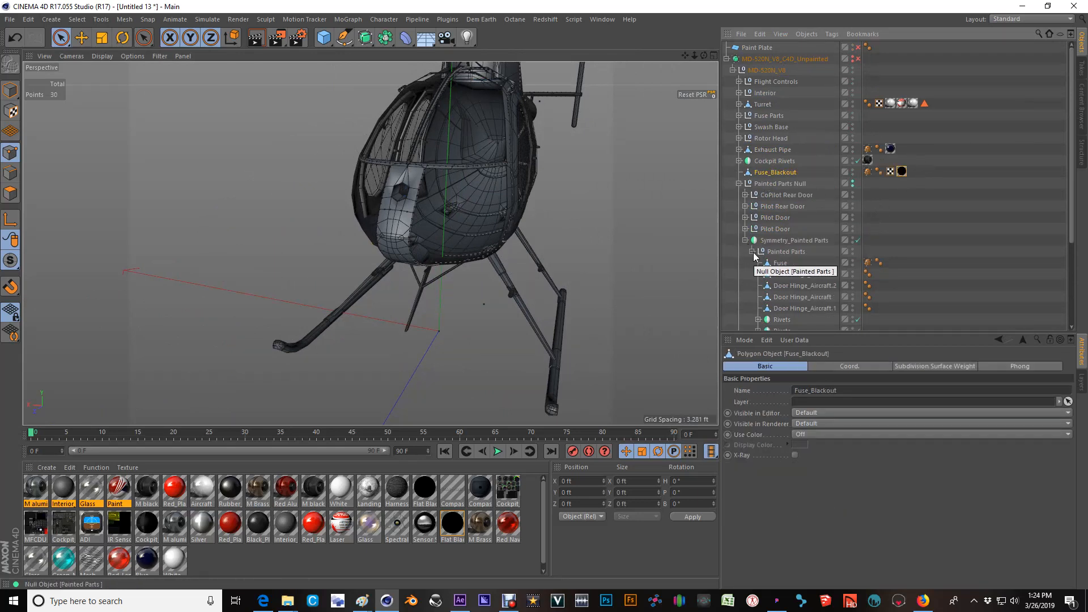
{"action": "left_click_drag", "start_coordinate": [545, 233], "coordinate": [481, 201], "text": "alt"}
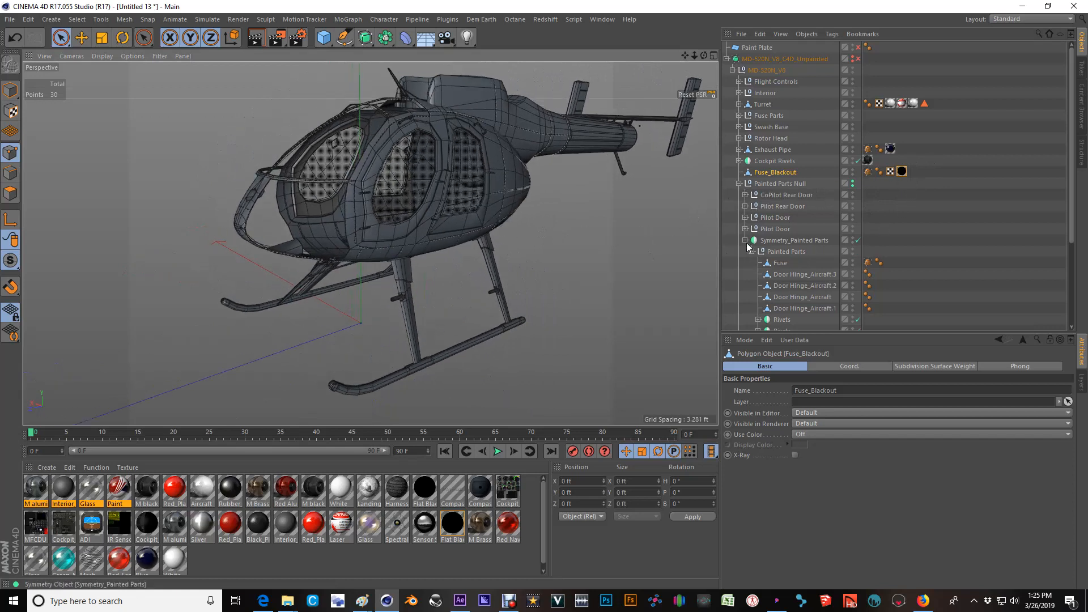
Select the Painted Parts Null and inspect the parts it contains from several angles.
{"action": "left_click", "coordinate": [788, 181]}
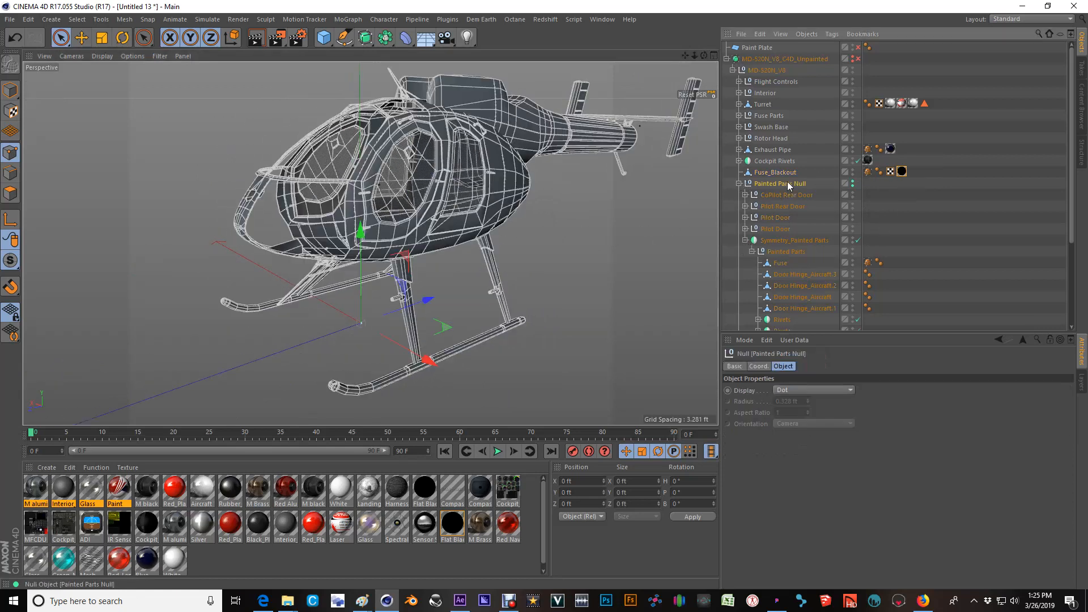
{"action": "left_click_drag", "start_coordinate": [439, 170], "coordinate": [399, 185], "text": "alt"}
{"action": "right_click_drag", "start_coordinate": [438, 165], "coordinate": [418, 204], "text": "alt"}
{"action": "left_click_drag", "start_coordinate": [434, 214], "coordinate": [367, 222], "text": "alt"}
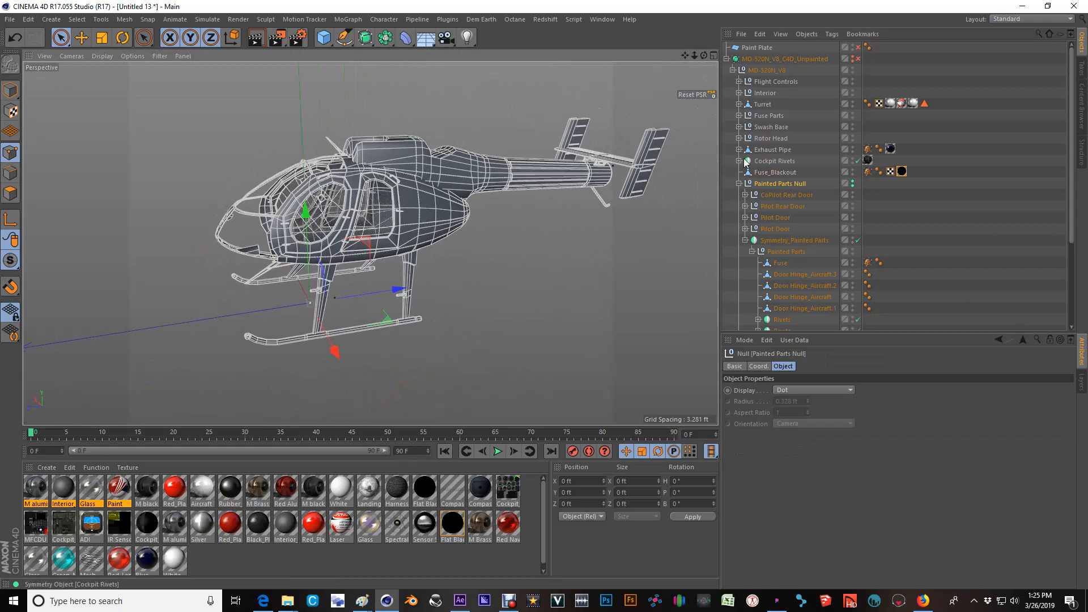
Collapse the Symmetry_Painted Parts and MD-520N_V8_C4D_Unpainted hierarchies, and deselect everything.
{"action": "left_click", "coordinate": [746, 240]}
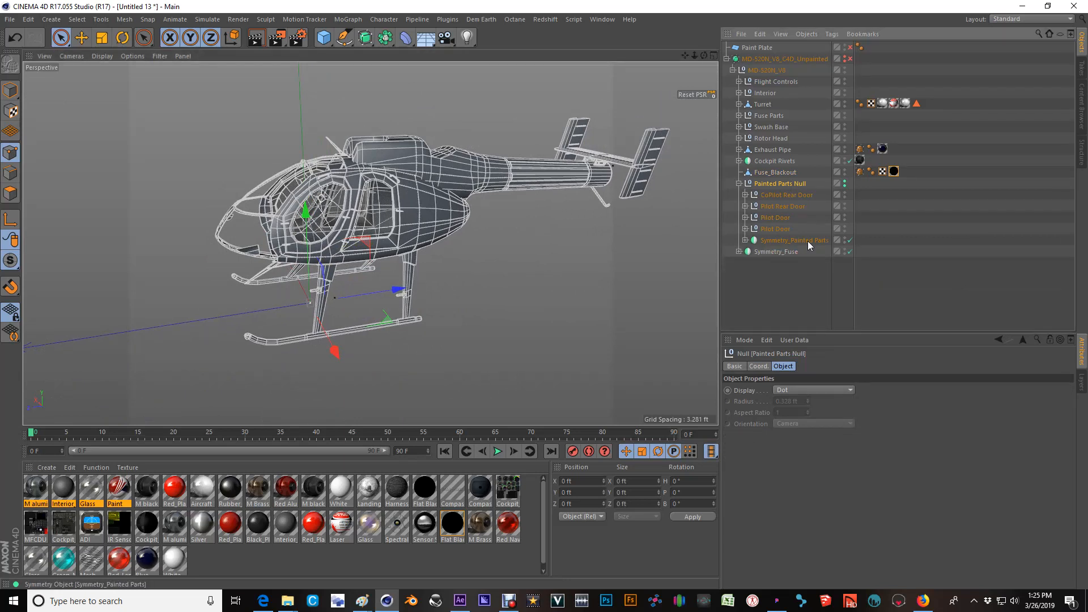
{"action": "left_click", "coordinate": [801, 282]}
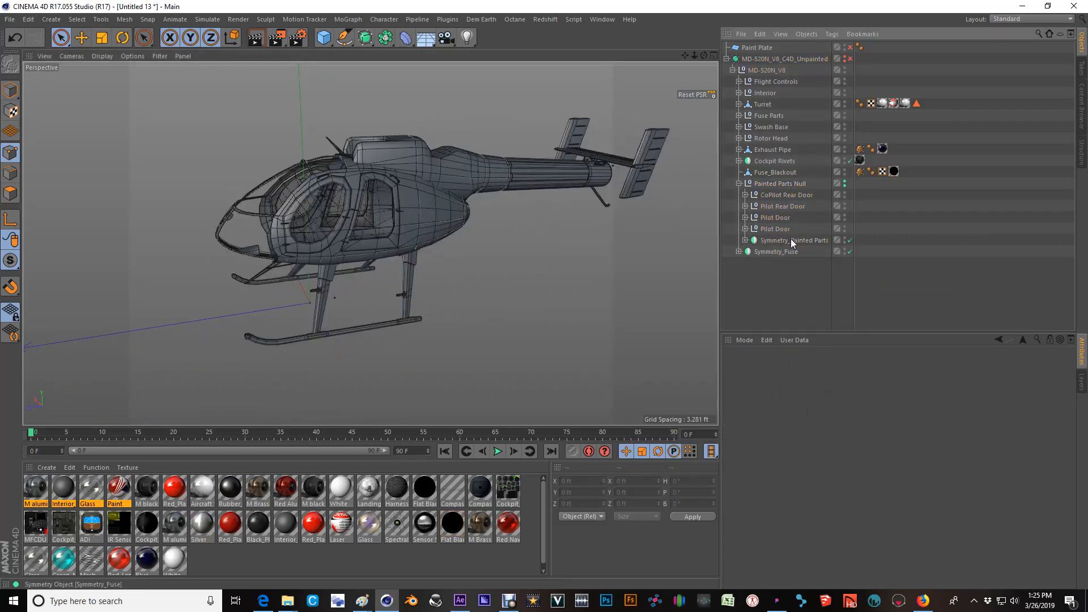
{"action": "left_click", "coordinate": [727, 59]}
Try adding a plane primitive beneath the helicopter, and delete it again.
{"action": "left_click", "coordinate": [323, 37]}
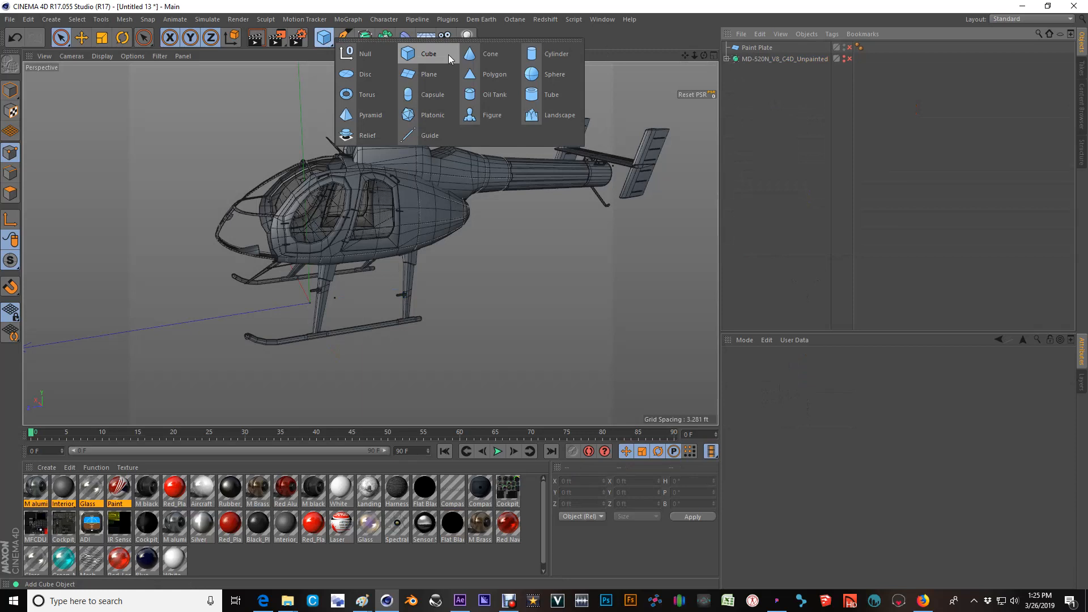
{"action": "left_click", "coordinate": [413, 73]}
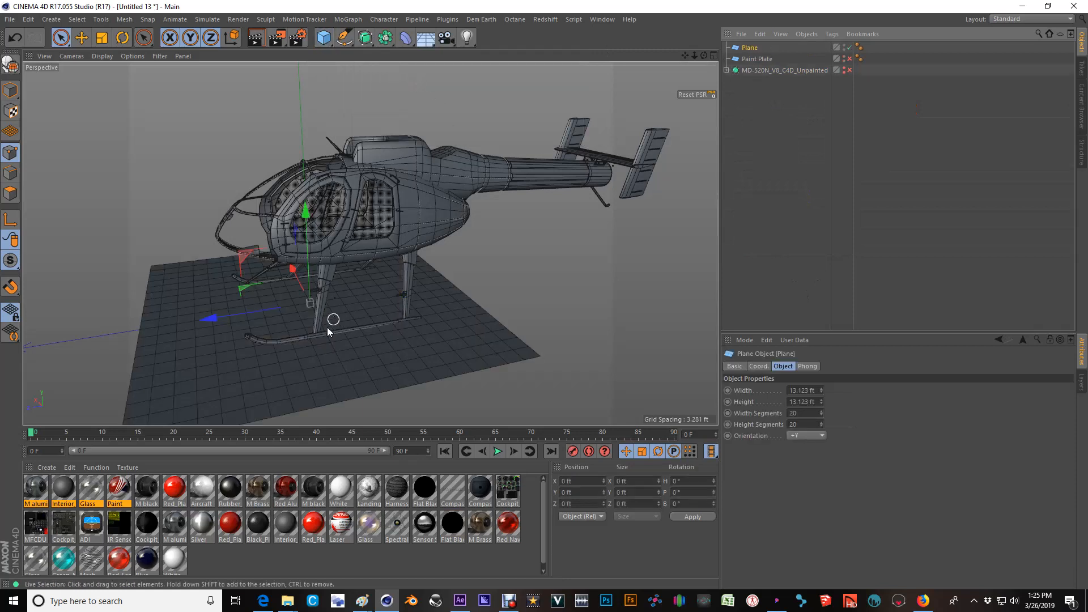
{"action": "middle_click_drag", "start_coordinate": [327, 328], "coordinate": [342, 332], "text": "alt"}
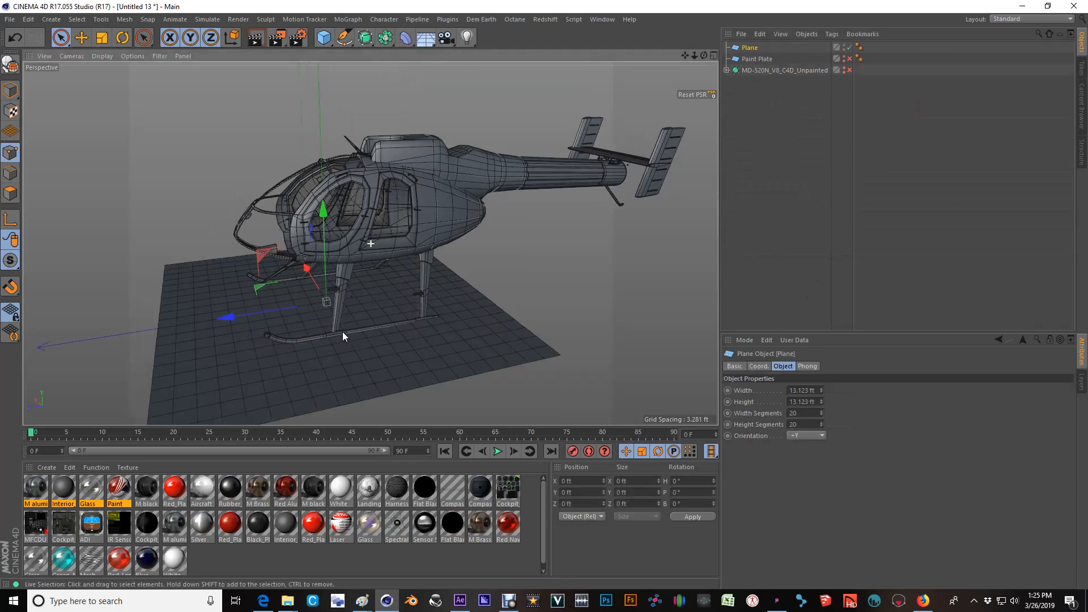
{"action": "left_click", "coordinate": [750, 49]}
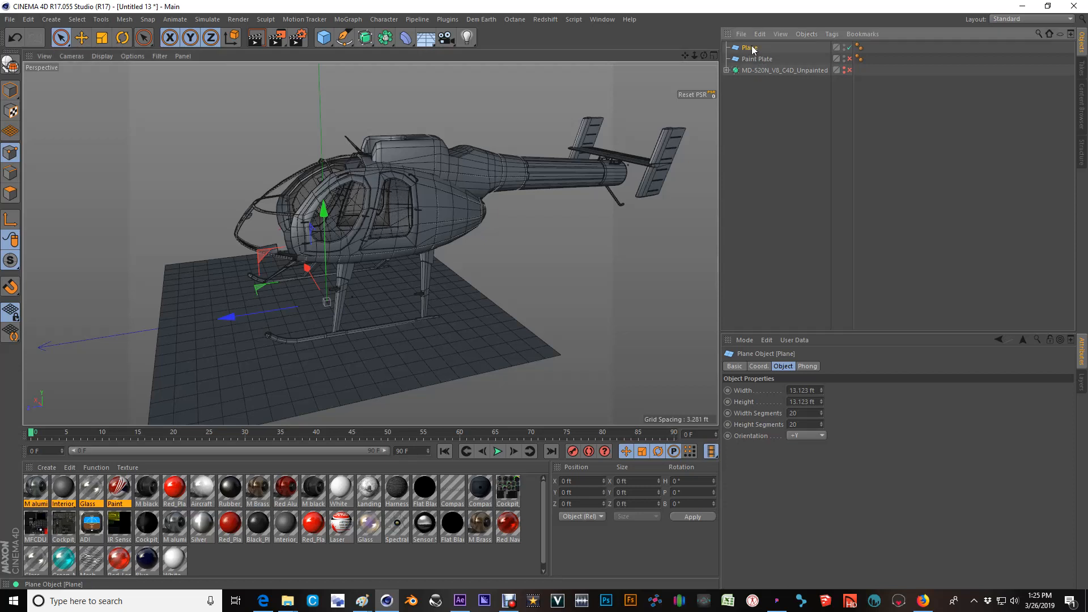
{"action": "key", "text": "Delete"}
Select and enable the Paint Plate behind the helicopter, and display the scene in all four views.
{"action": "left_click", "coordinate": [757, 49]}
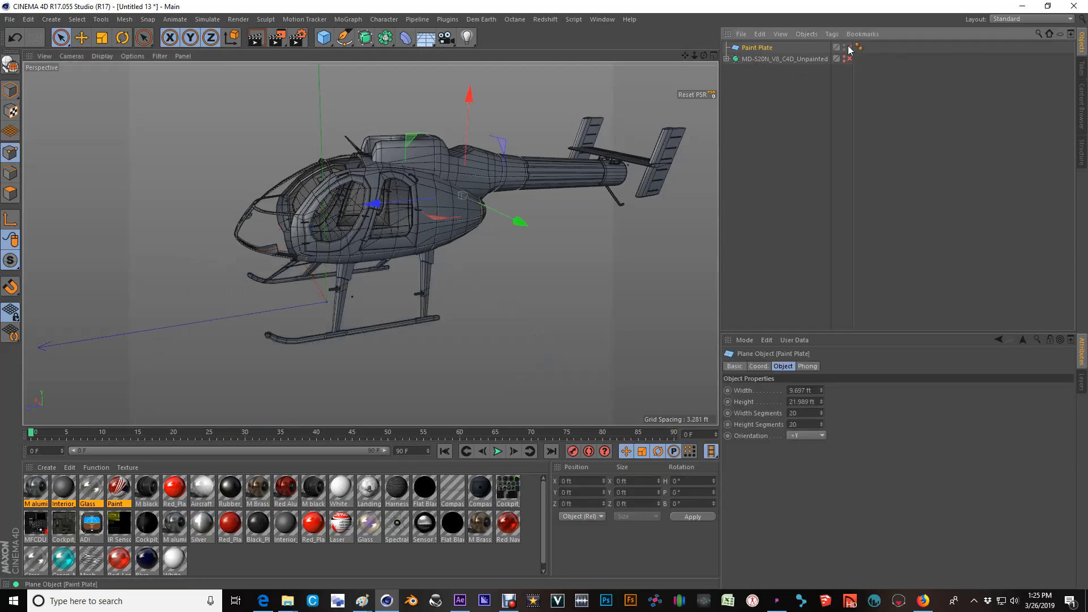
{"action": "left_click", "coordinate": [850, 48]}
{"action": "left_click_drag", "start_coordinate": [374, 248], "coordinate": [427, 213], "text": "alt"}
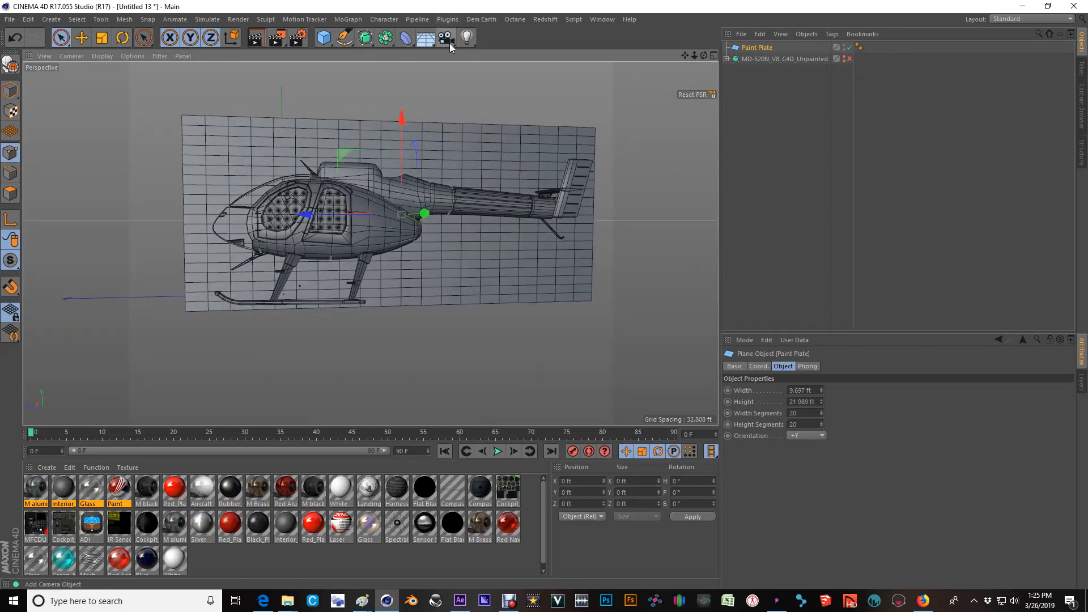
{"action": "middle_click", "coordinate": [379, 274]}
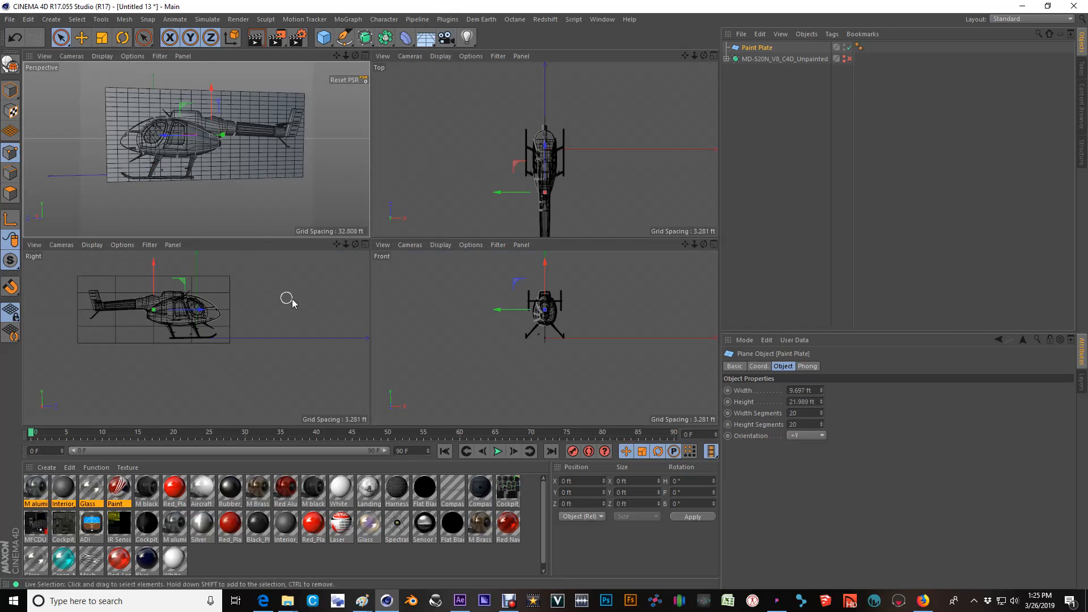
Maximize the Right view and switch its camera to the Left view of the helicopter.
{"action": "middle_click", "coordinate": [215, 314]}
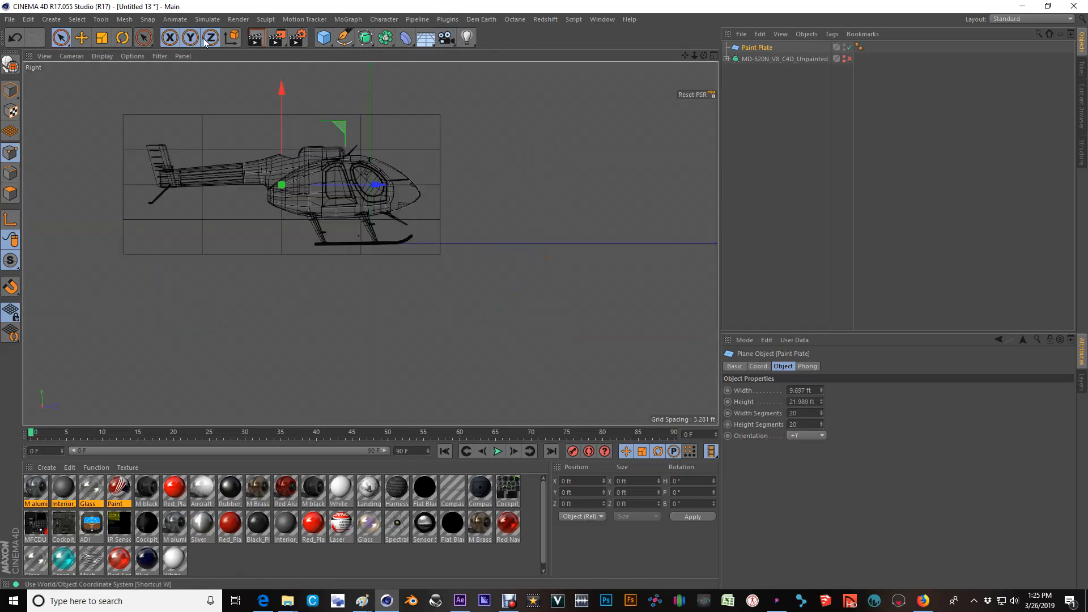
{"action": "left_click", "coordinate": [102, 56]}
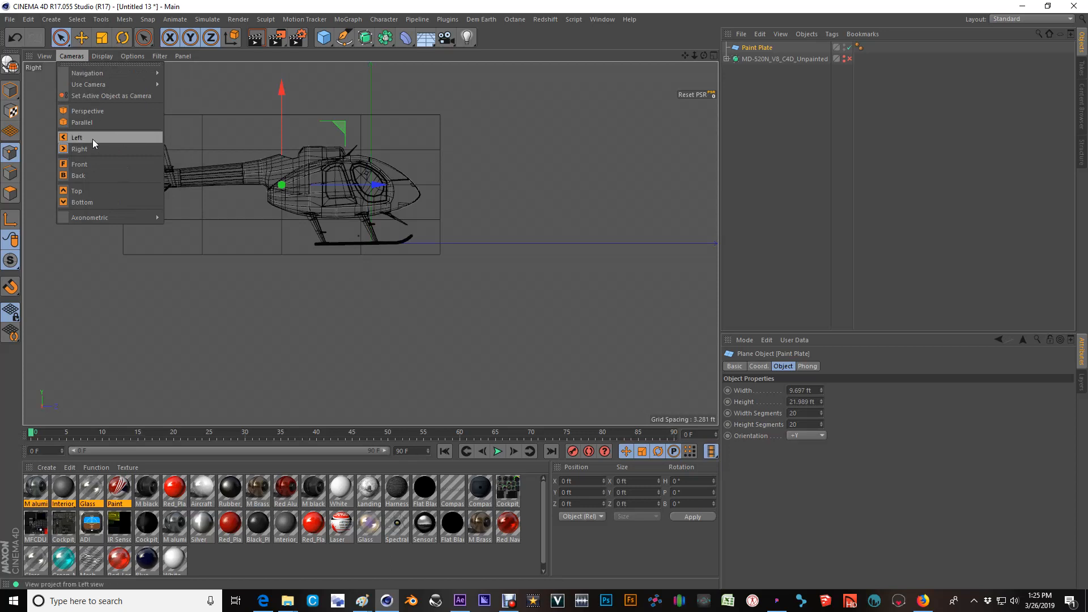
{"action": "left_click", "coordinate": [94, 141]}
{"action": "scroll", "coordinate": [486, 184], "scroll_direction": "up", "scroll_amount": 5}
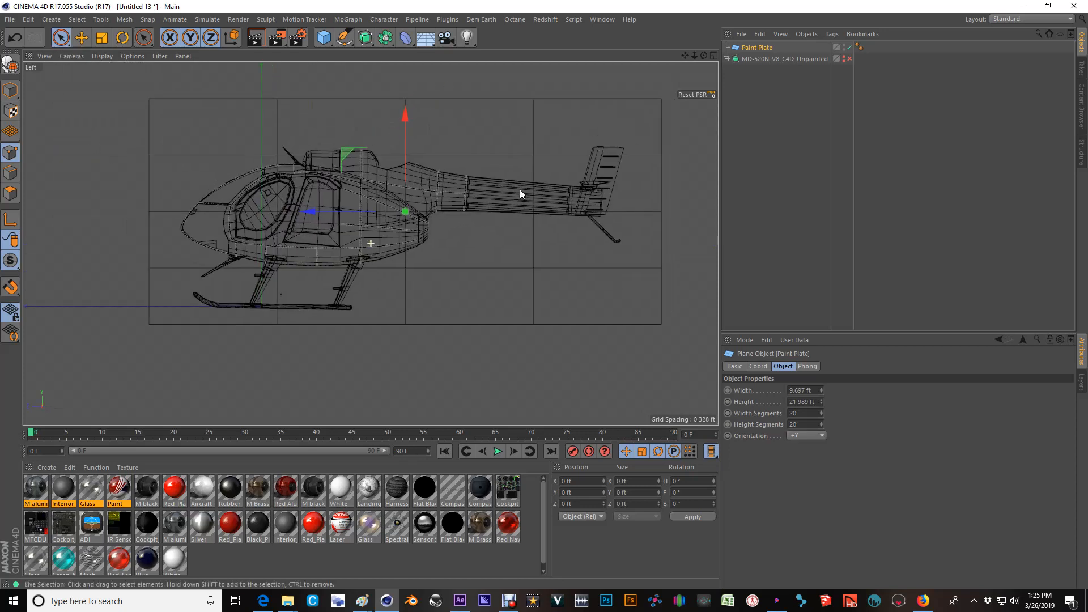
Display the Left view in Gouraud Shading (Lines), with the helicopter and the whole Paint Plate in frame.
{"action": "left_click", "coordinate": [102, 56]}
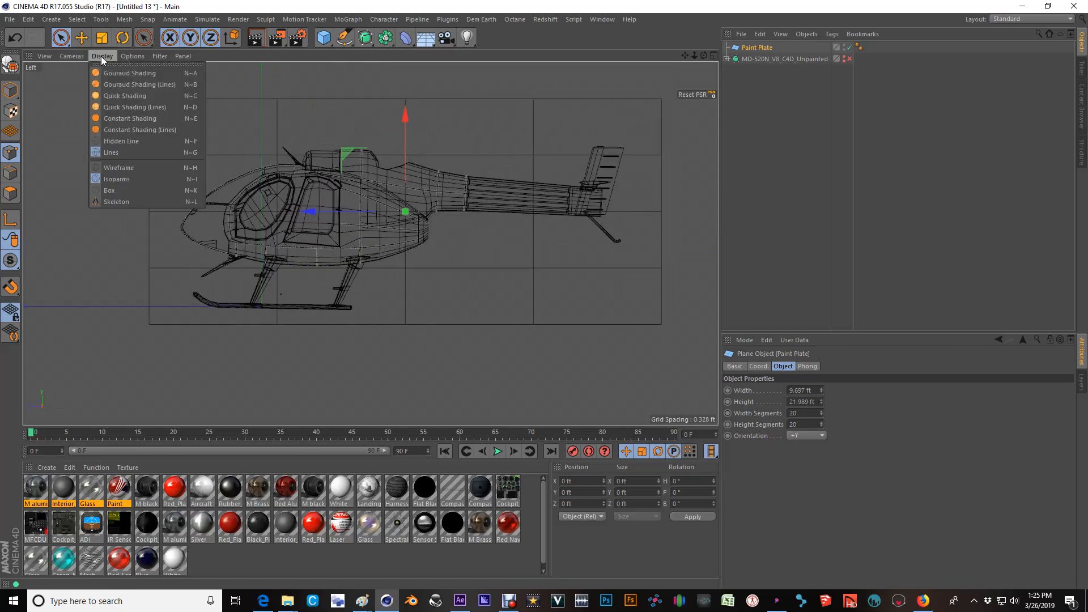
{"action": "left_click", "coordinate": [123, 83]}
{"action": "scroll", "coordinate": [493, 247], "scroll_direction": "up", "scroll_amount": 2}
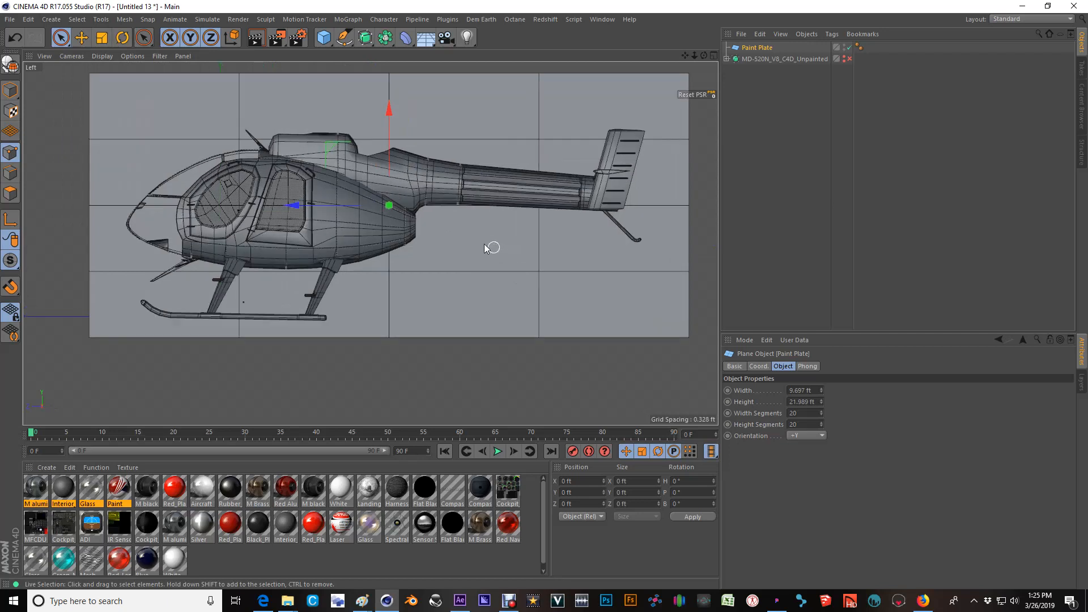
{"action": "middle_click_drag", "start_coordinate": [484, 266], "coordinate": [484, 271], "text": "alt"}
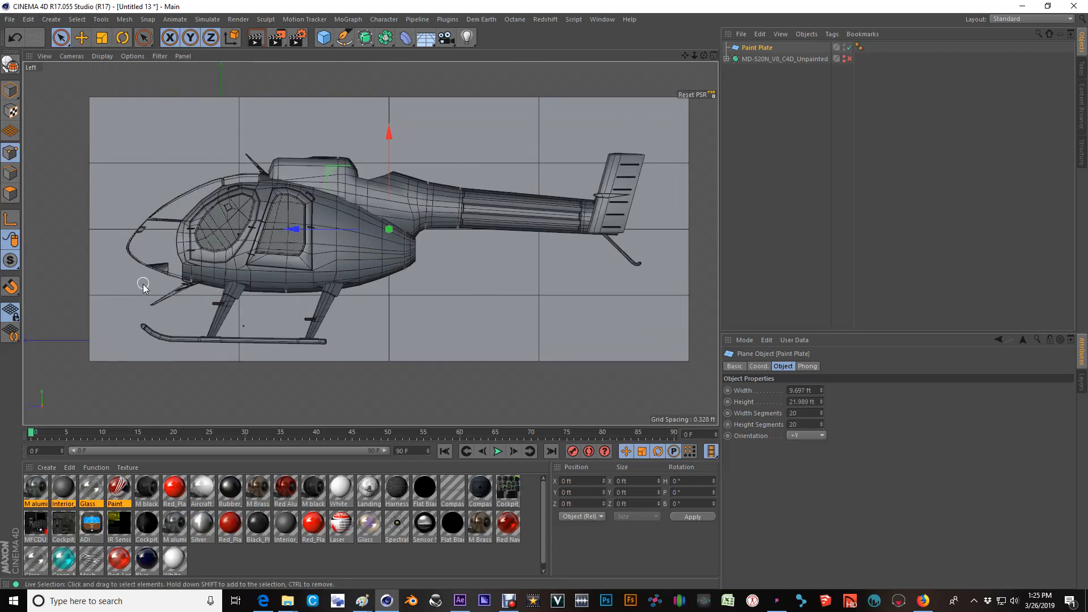
{"action": "middle_click_drag", "start_coordinate": [515, 244], "coordinate": [467, 250], "text": "alt"}
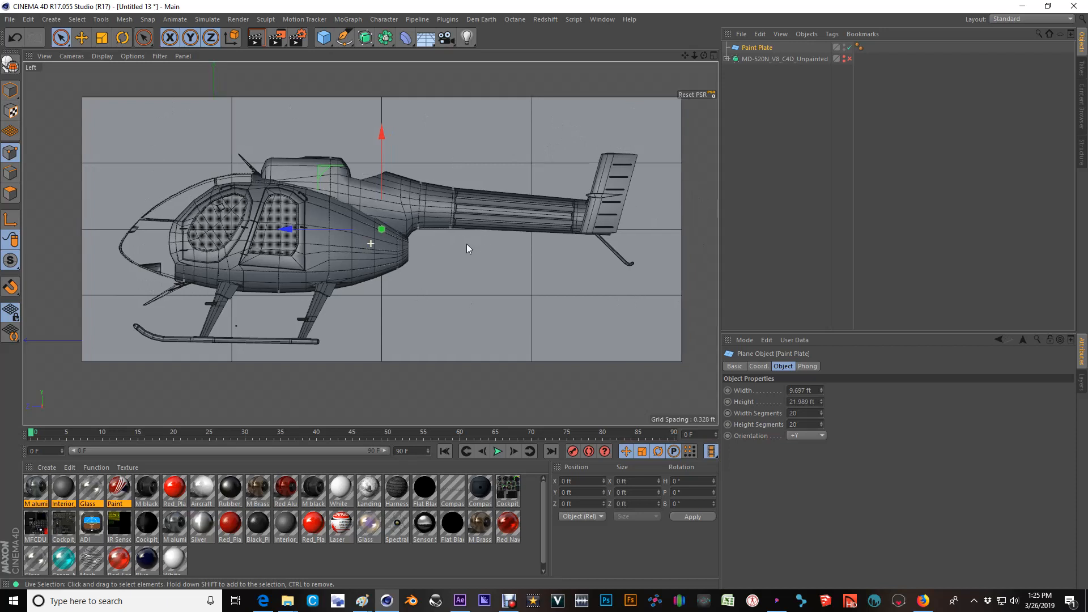
{"action": "right_click", "coordinate": [702, 95]}
{"action": "left_click", "coordinate": [740, 200]}
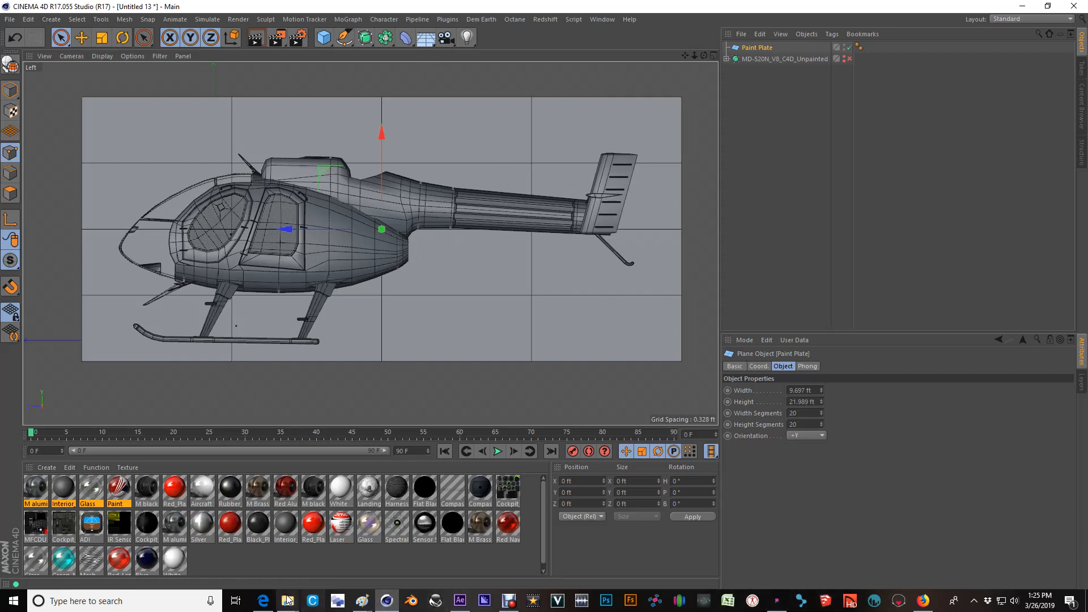
Bring up the TAHD01_089 reference photo in Paint, examine the helicopter's paint scheme up close, and minimize it.
{"action": "mouse_move", "coordinate": [288, 600]}
{"action": "mouse_move", "coordinate": [309, 558]}
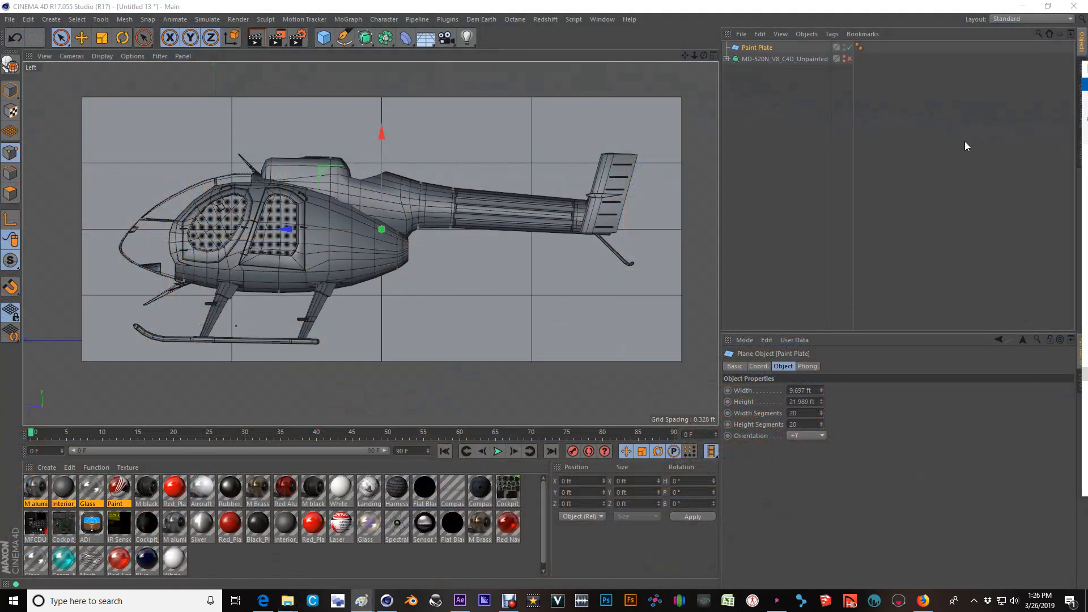
{"action": "mouse_move", "coordinate": [1087, 207]}
{"action": "left_mouse_down"}
{"action": "mouse_move", "coordinate": [673, 207]}
{"action": "mouse_move", "coordinate": [480, 115]}
{"action": "mouse_move", "coordinate": [522, 122]}
{"action": "left_mouse_up"}
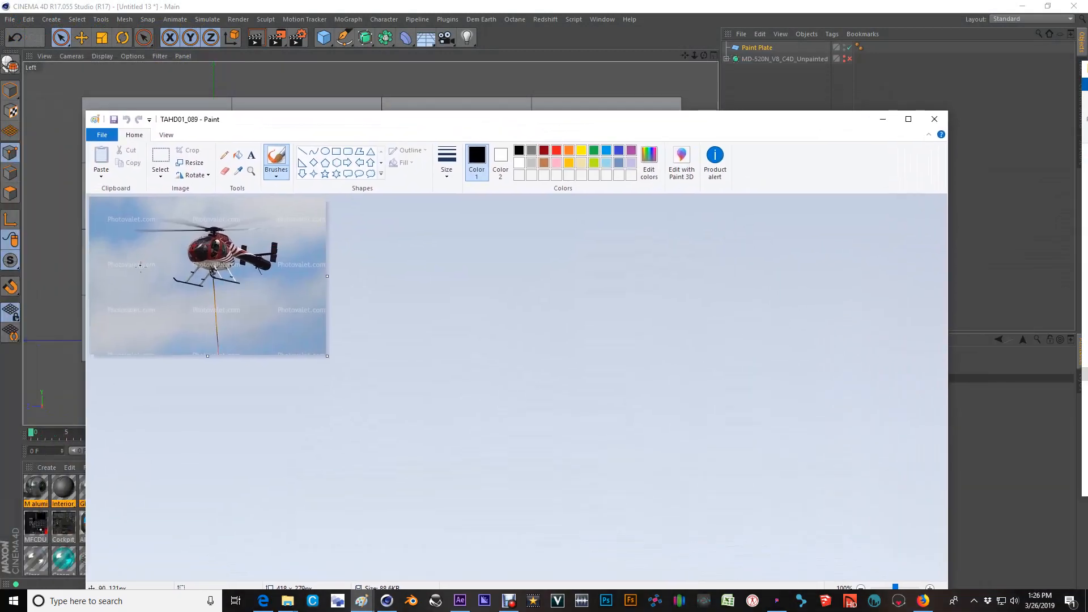
{"action": "scroll", "coordinate": [312, 324], "scroll_direction": "up", "scroll_amount": 1, "text": "ctrl"}
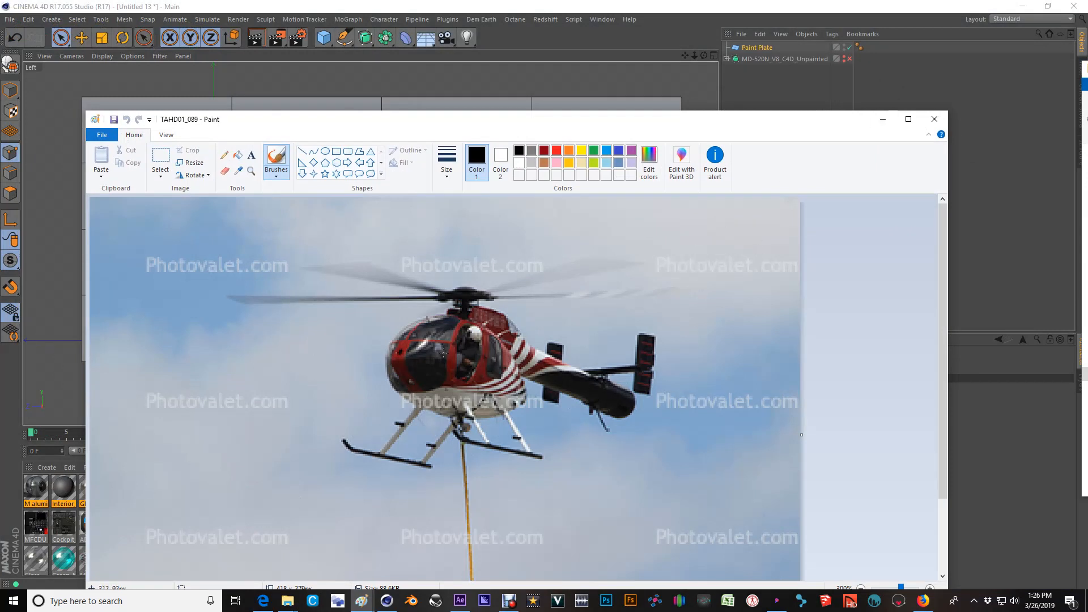
{"action": "left_click", "coordinate": [883, 121]}
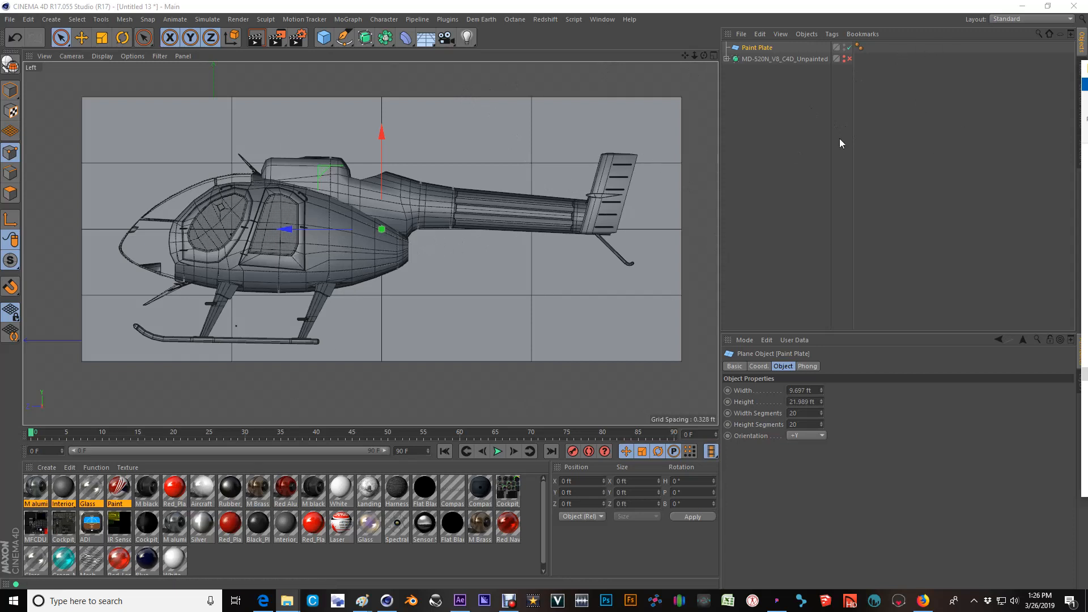
Expand the MD-520N_V8_C4D_Unpainted hierarchy, enable its Subdivision Surface, and show only its Object properties.
{"action": "left_click", "coordinate": [799, 57]}
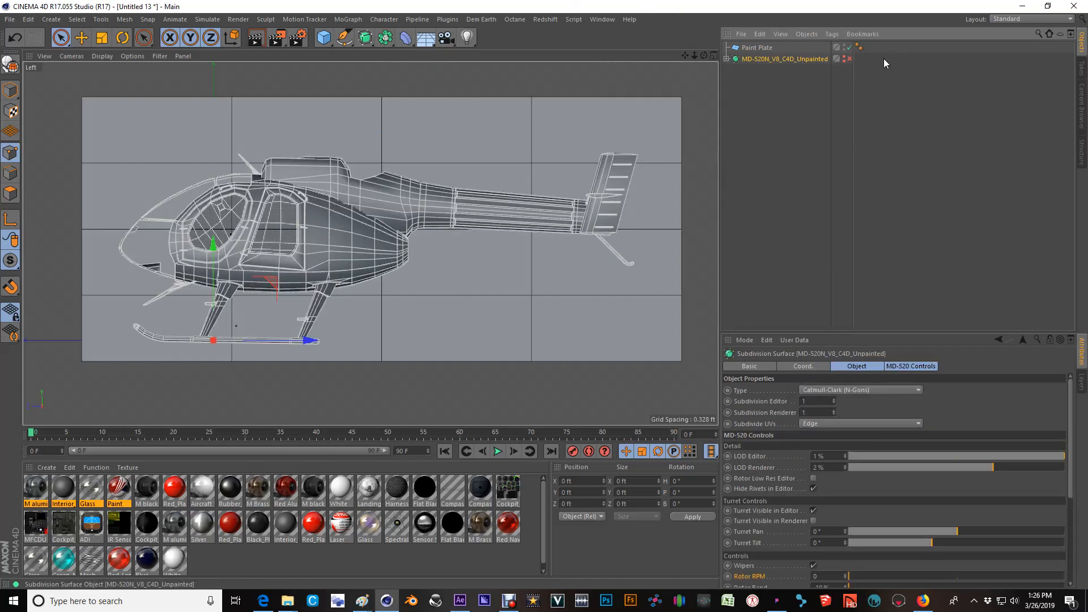
{"action": "left_click", "coordinate": [850, 59]}
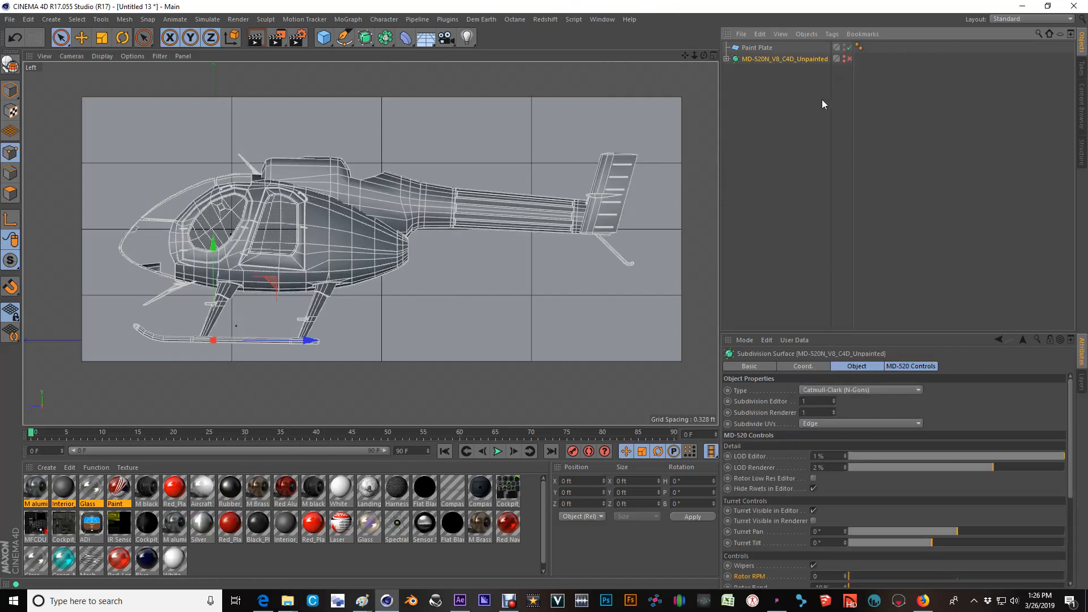
{"action": "left_click", "coordinate": [727, 59]}
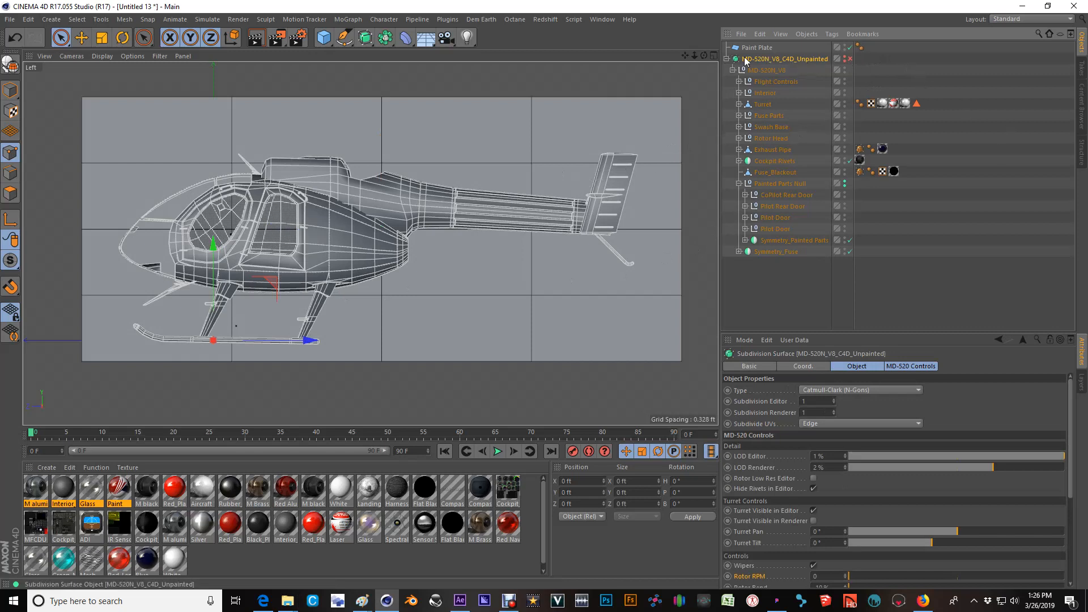
{"action": "left_click", "coordinate": [365, 38]}
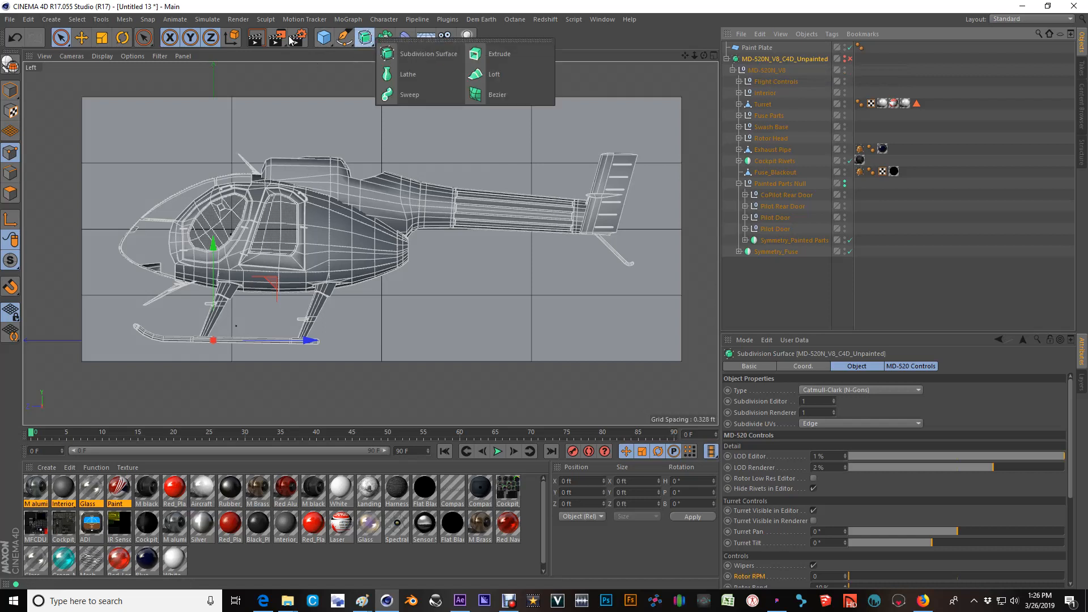
{"action": "left_click", "coordinate": [850, 59]}
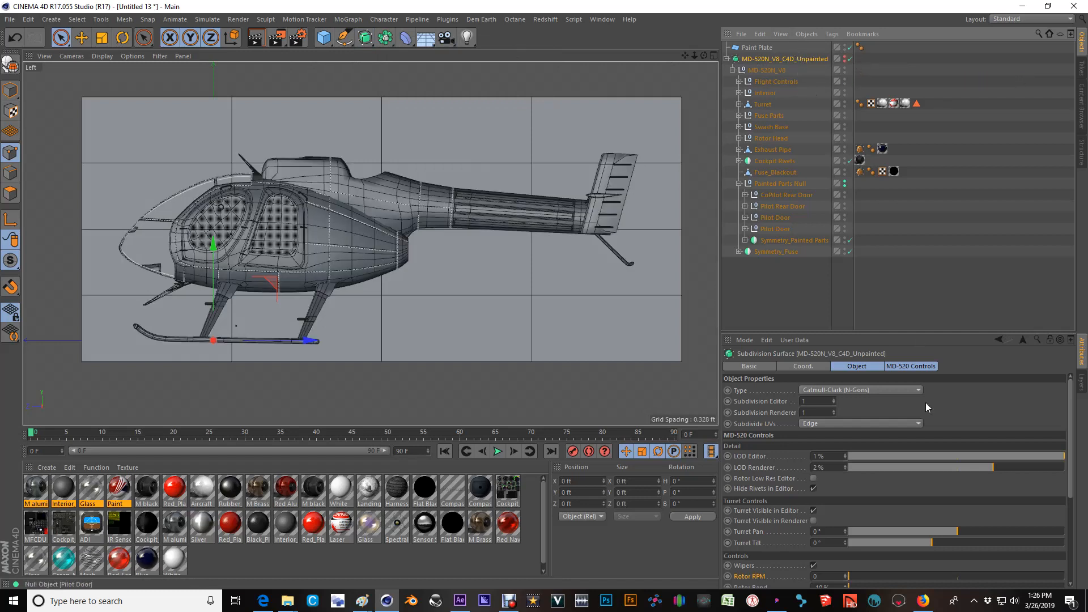
{"action": "left_click", "coordinate": [854, 367]}
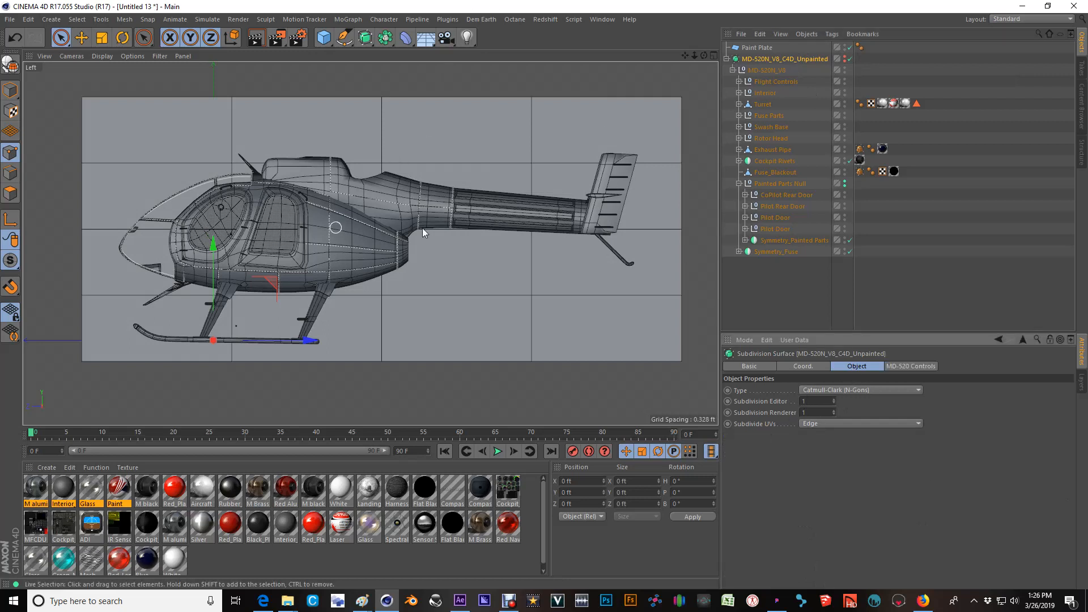
Frame the full Paint Plate with the helicopter, and paste a screen capture of it into the maximized Paint window.
{"action": "middle_click_drag", "start_coordinate": [442, 227], "coordinate": [445, 226], "text": "alt"}
{"action": "scroll", "coordinate": [423, 226], "scroll_direction": "up", "scroll_amount": 3}
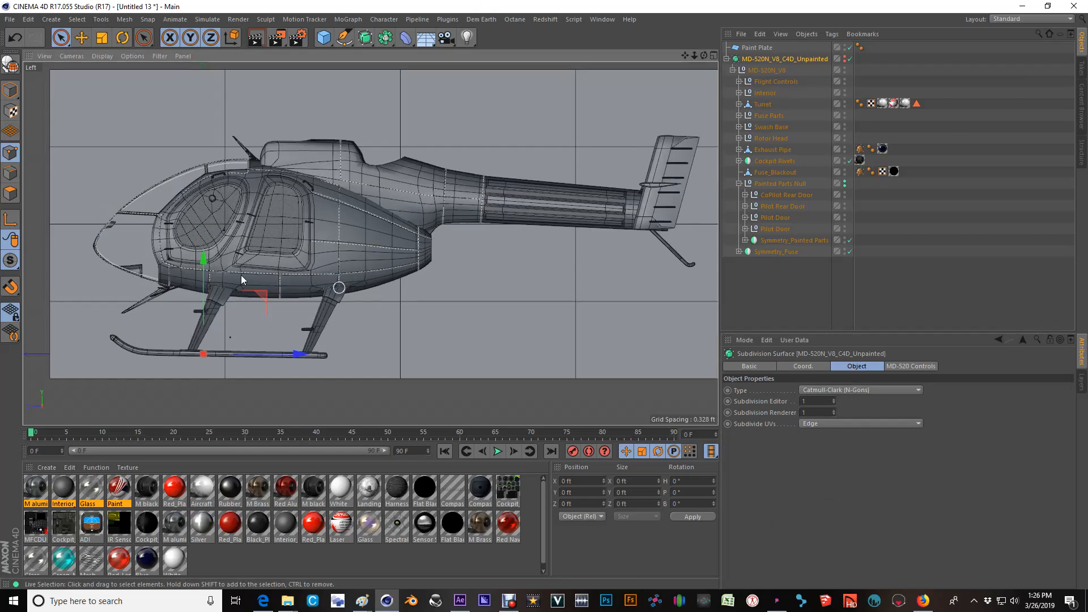
{"action": "middle_click_drag", "start_coordinate": [437, 206], "coordinate": [383, 213], "text": "alt"}
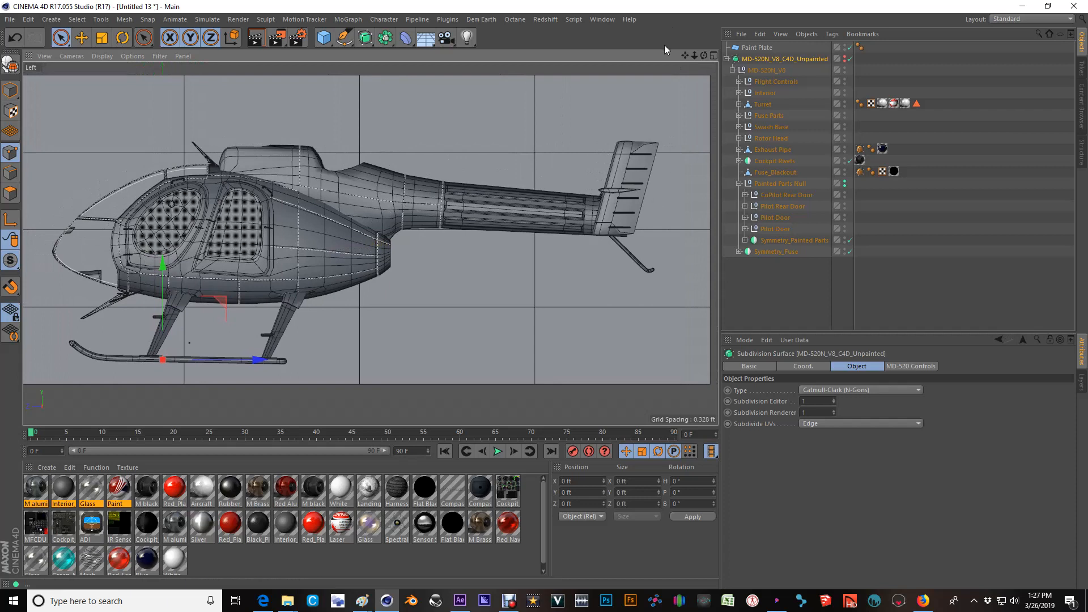
{"action": "scroll", "coordinate": [544, 296], "scroll_direction": "up", "scroll_amount": 1}
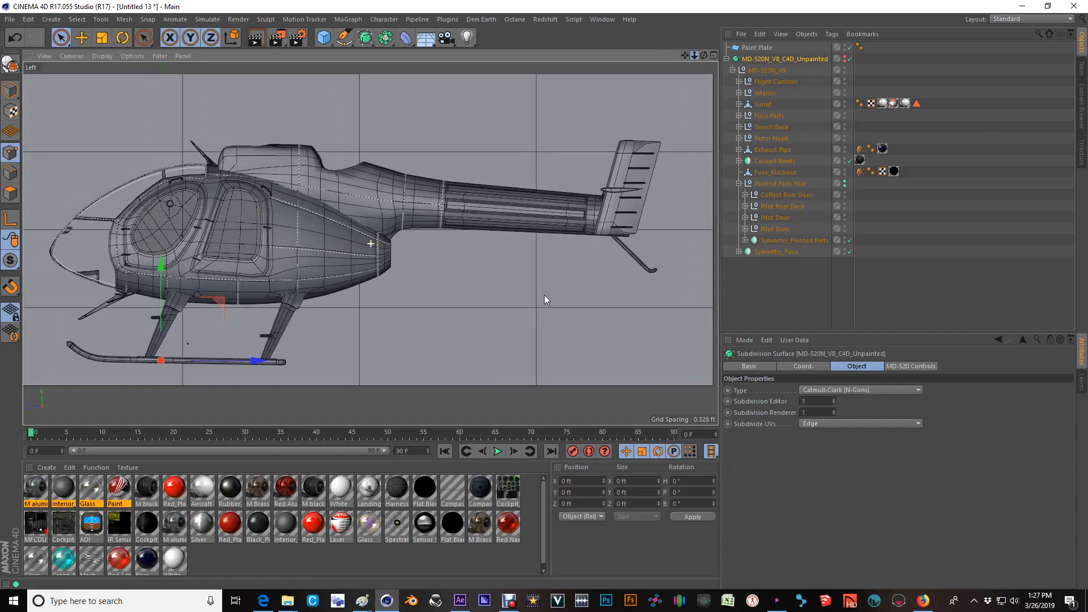
{"action": "scroll", "coordinate": [545, 295], "scroll_direction": "down", "scroll_amount": 2}
{"action": "middle_click_drag", "start_coordinate": [578, 126], "coordinate": [582, 128], "text": "alt"}
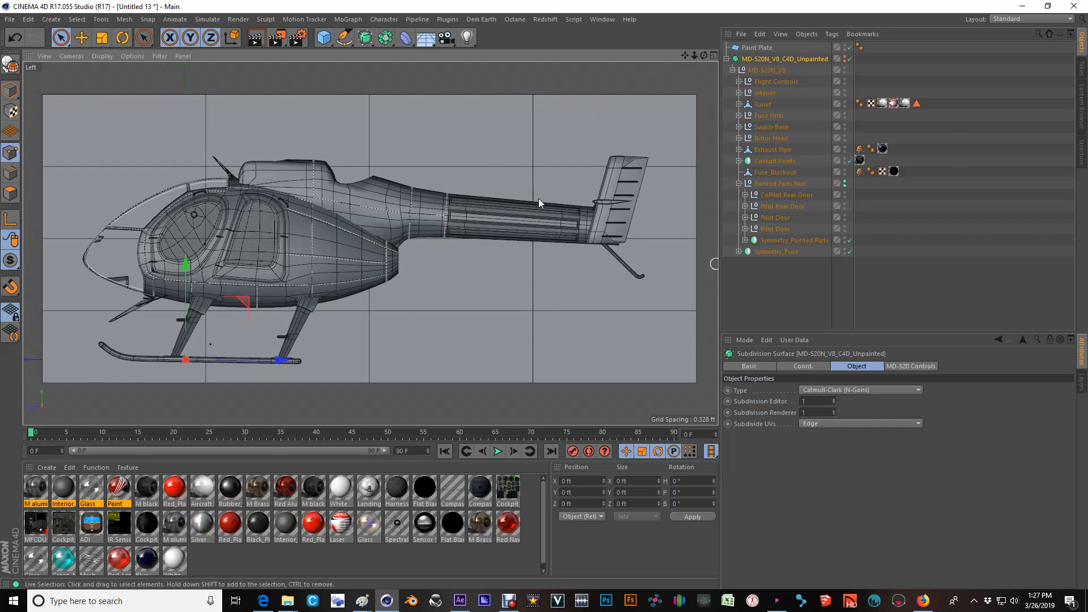
{"action": "mouse_move", "coordinate": [361, 601]}
{"action": "left_click", "coordinate": [559, 570]}
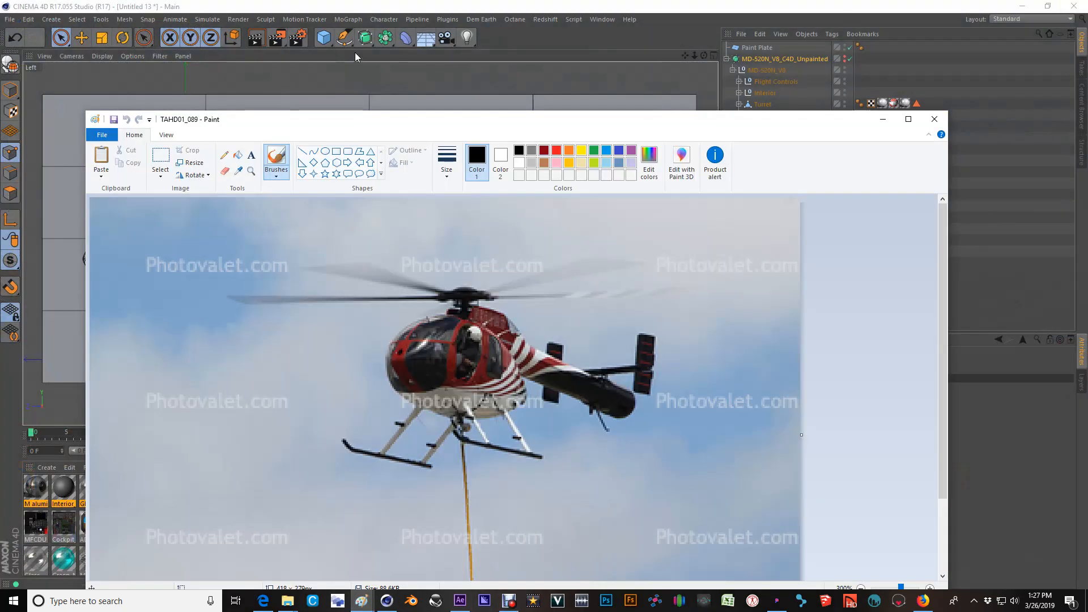
{"action": "left_click_drag", "start_coordinate": [374, 112], "coordinate": [349, 5]}
{"action": "left_click", "coordinate": [16, 20]}
{"action": "left_click", "coordinate": [16, 19]}
{"action": "key", "text": "ctrl+v"}
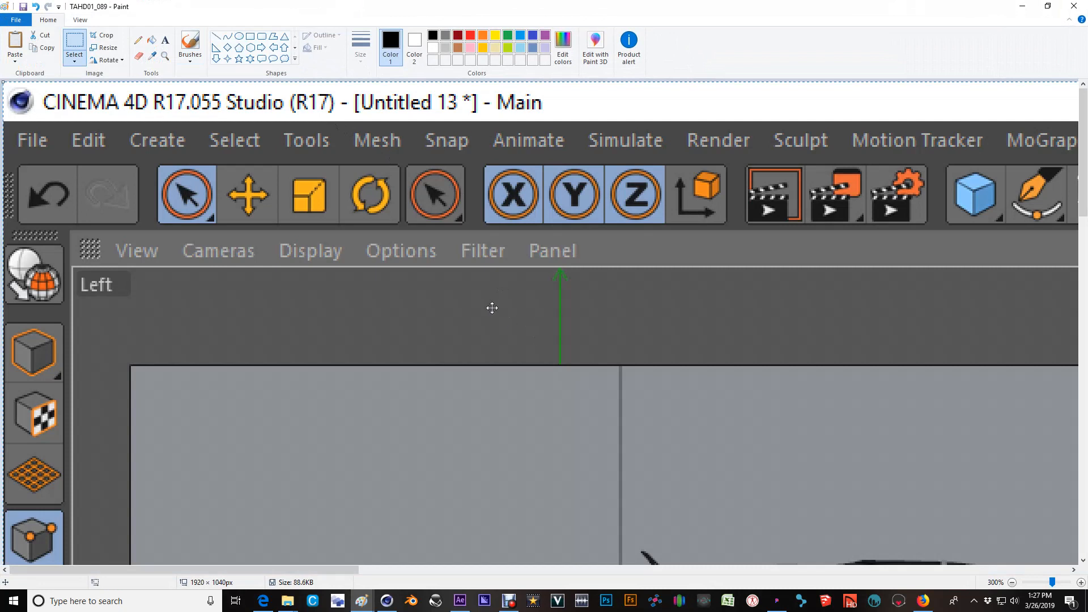
Crop the pasted screen capture to the edges of the Paint Plate rectangle.
{"action": "scroll", "coordinate": [486, 301], "scroll_direction": "down", "scroll_amount": 2, "text": "ctrl"}
{"action": "scroll", "coordinate": [485, 300], "scroll_direction": "down", "scroll_amount": 1, "text": "ctrl"}
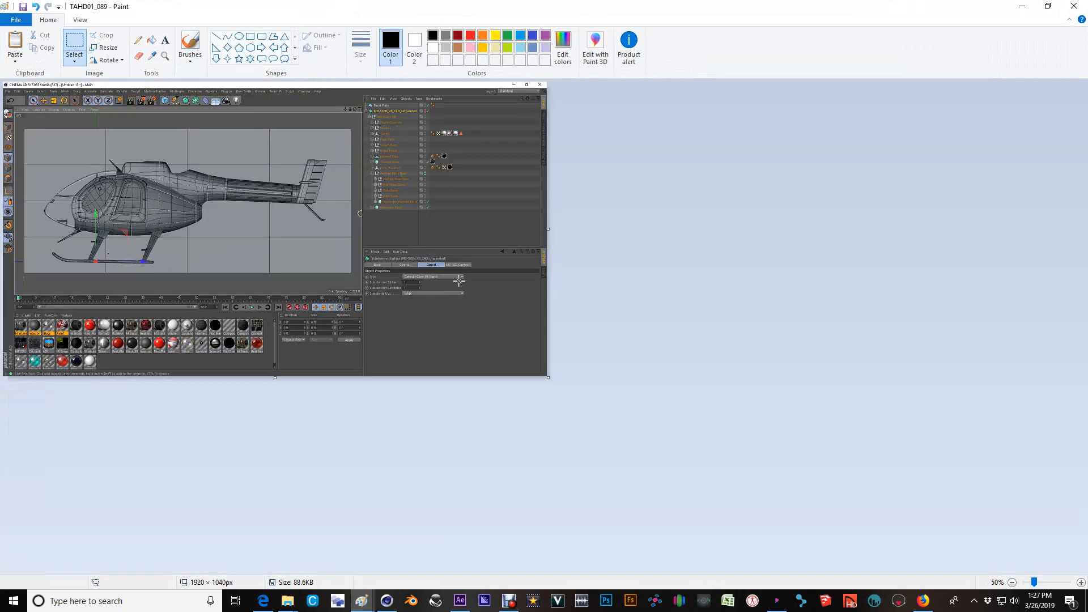
{"action": "left_click_drag", "start_coordinate": [174, 197], "coordinate": [162, 177]}
{"action": "scroll", "coordinate": [350, 273], "scroll_direction": "up", "scroll_amount": 1, "text": "ctrl"}
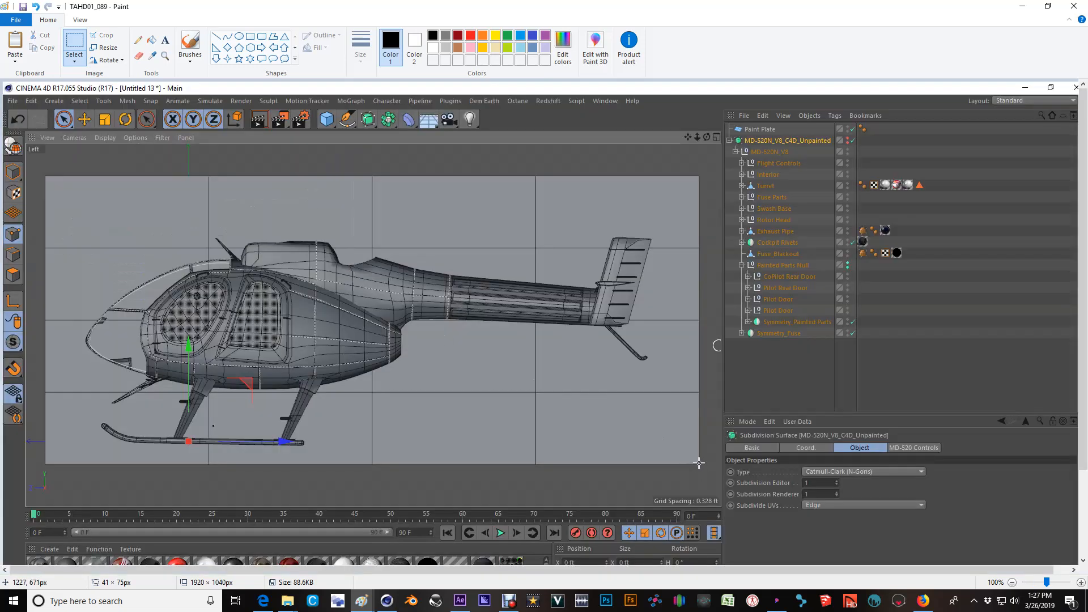
{"action": "left_click_drag", "start_coordinate": [699, 464], "coordinate": [80, 183]}
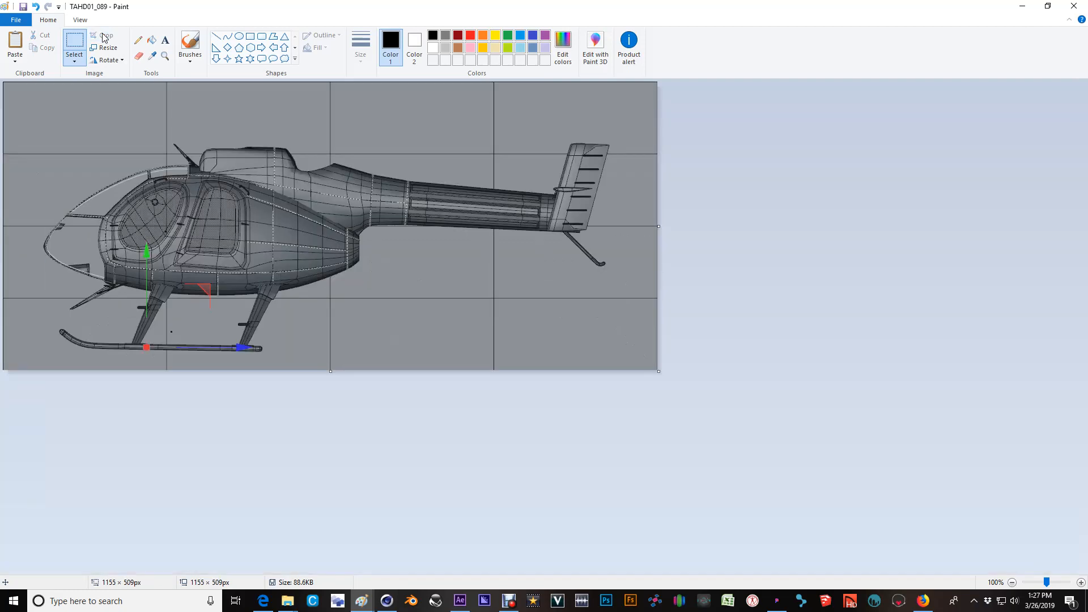
{"action": "left_click", "coordinate": [103, 35]}
Save the cropped image as a JPEG named Ref in the MD-520N_NOTAR folder.
{"action": "left_click", "coordinate": [736, 187]}
{"action": "left_click", "coordinate": [17, 20]}
{"action": "left_click", "coordinate": [35, 111]}
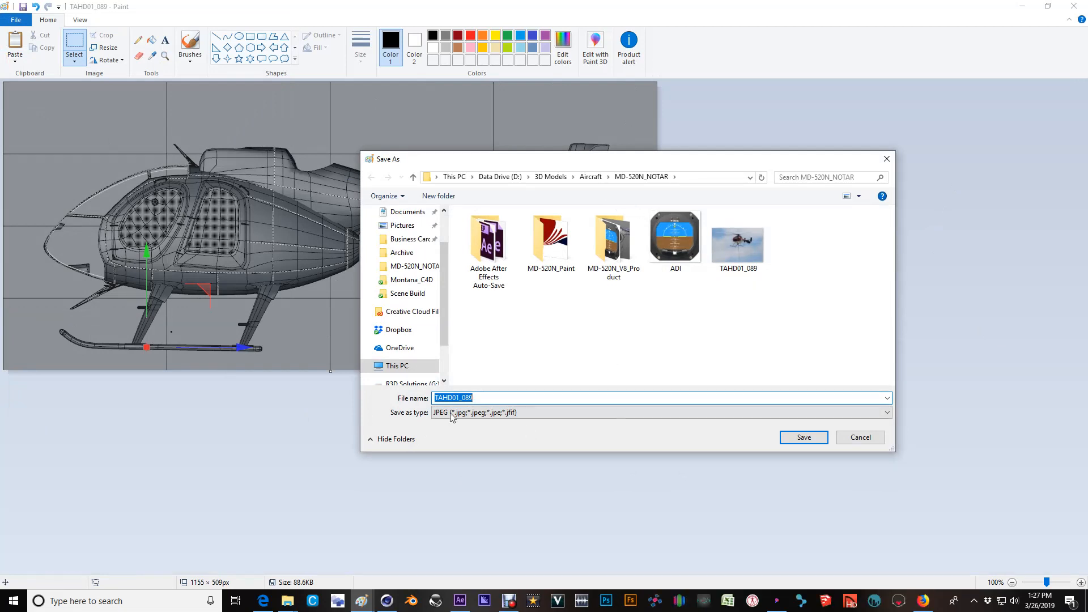
{"action": "type", "text": "Ref"}
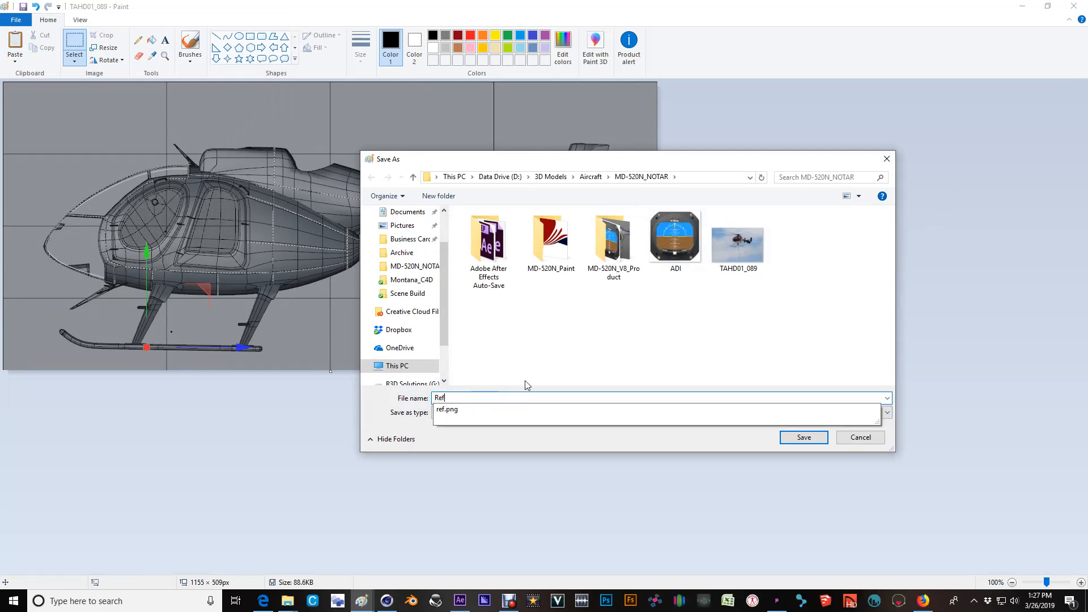
{"action": "key", "text": "Return"}
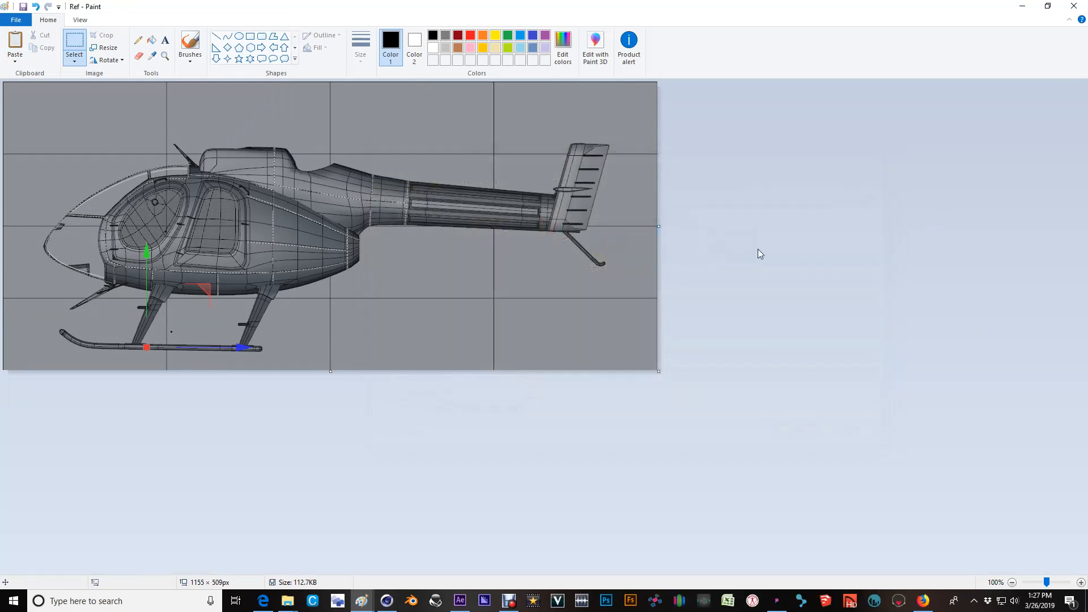
Switch to After Effects to examine the MD-520N_Paint composition with its side reference, and return to Cinema 4D.
{"action": "left_click", "coordinate": [1022, 7]}
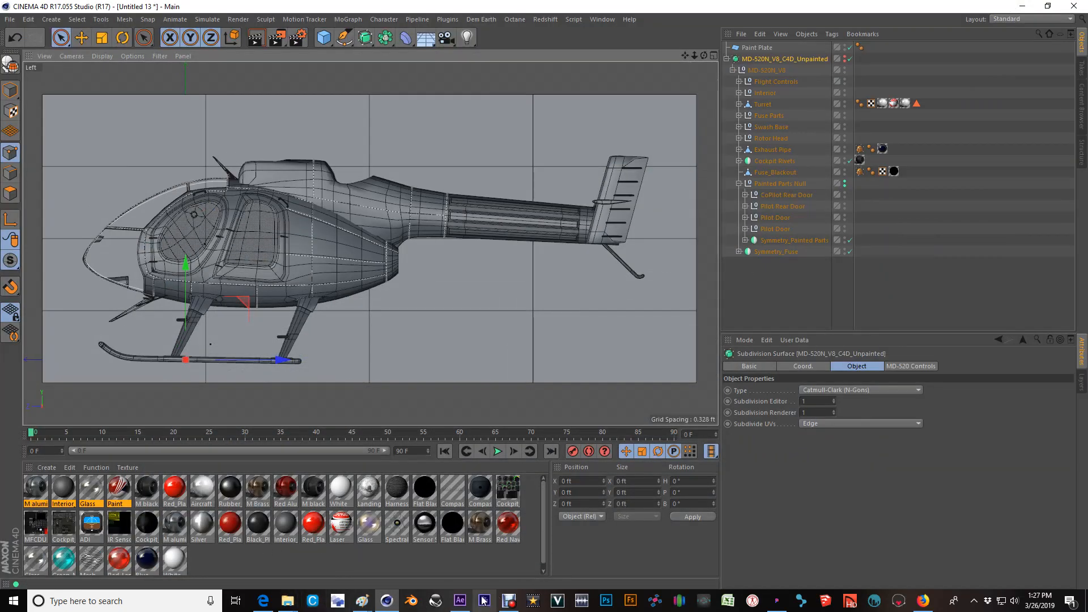
{"action": "left_click", "coordinate": [462, 603]}
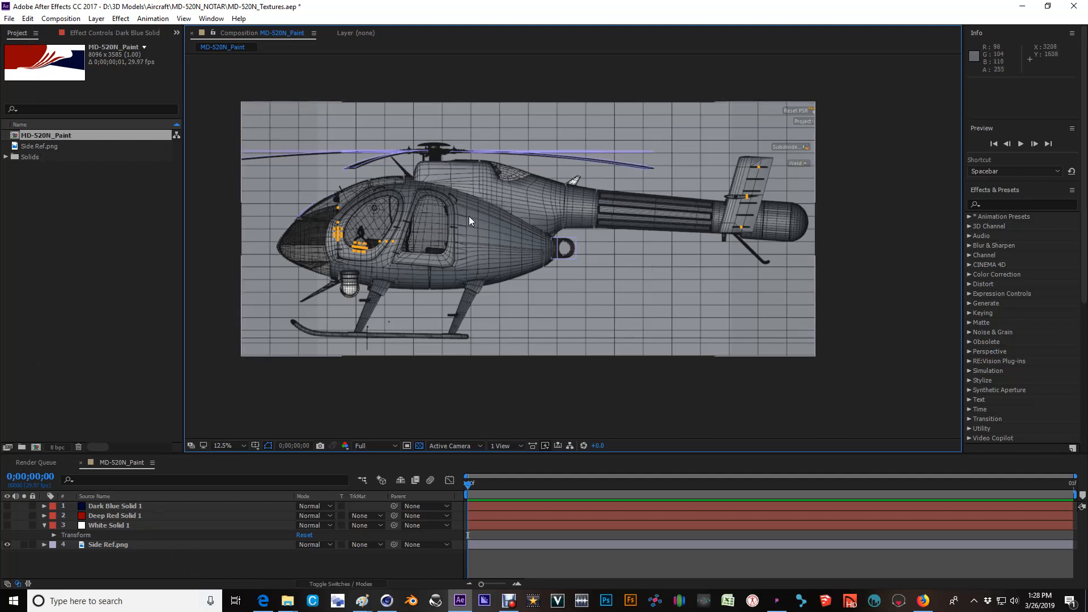
{"action": "left_click", "coordinate": [1025, 7]}
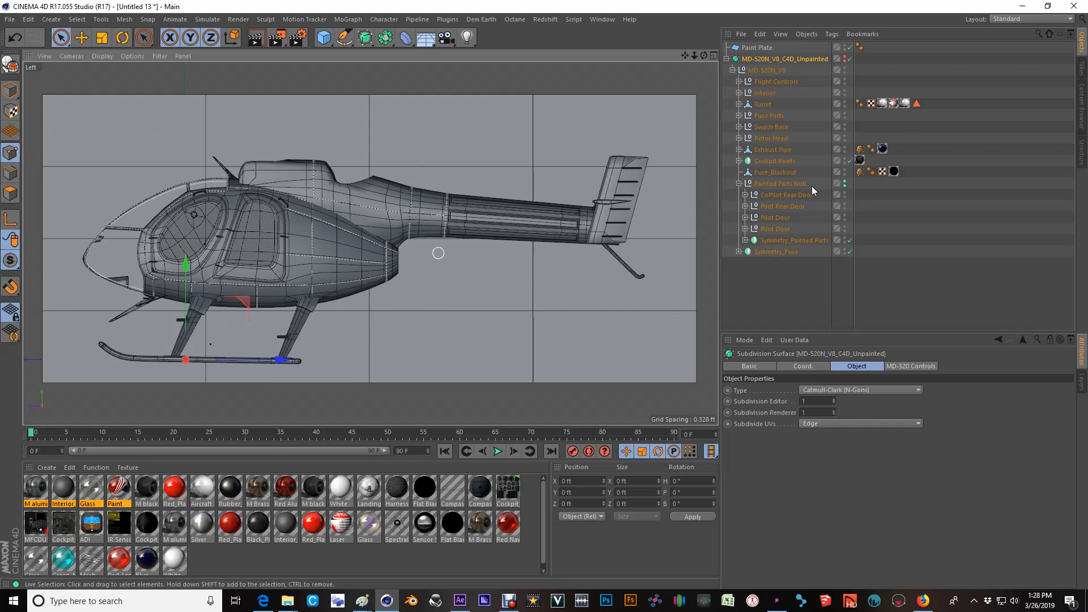
Create a new material from the image file in File Explorer, and open that material in the Material Editor.
{"action": "left_click", "coordinate": [351, 570]}
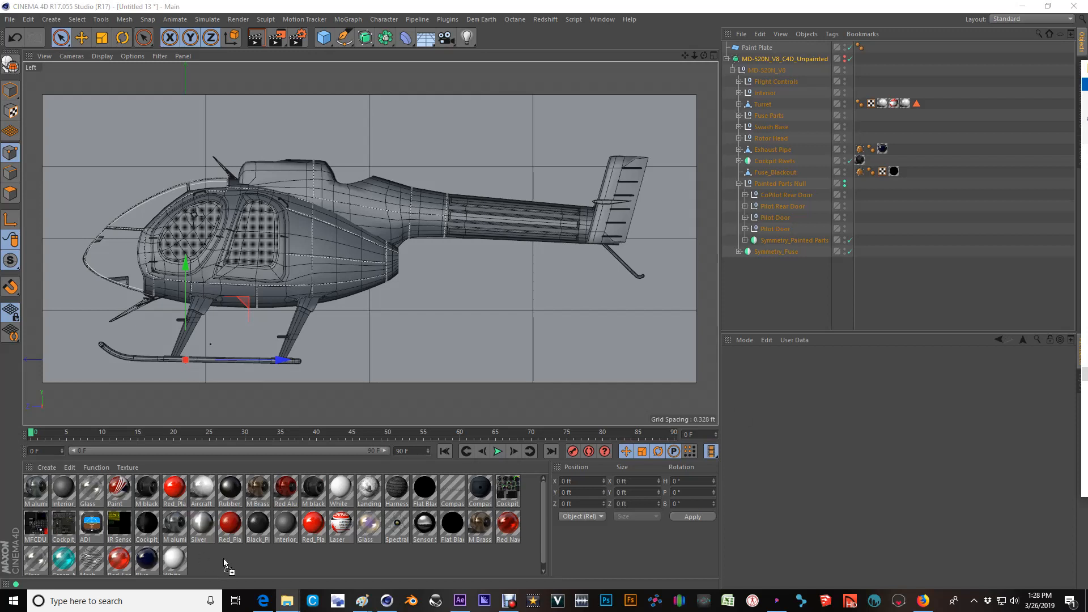
{"action": "left_click_drag", "start_coordinate": [224, 559], "coordinate": [224, 559]}
{"action": "left_click", "coordinate": [608, 339]}
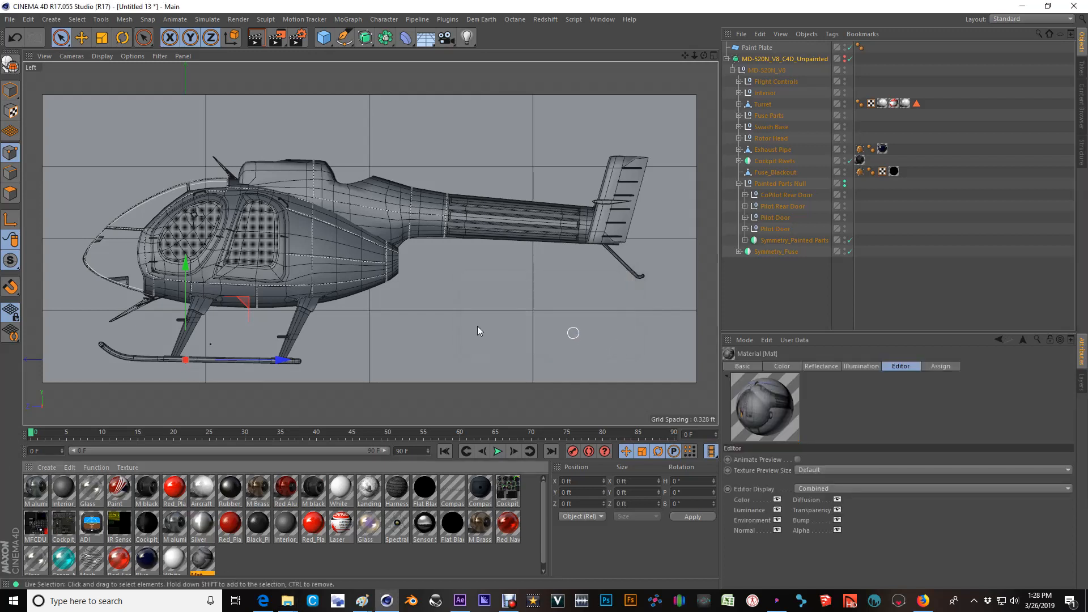
{"action": "double_click", "coordinate": [204, 569]}
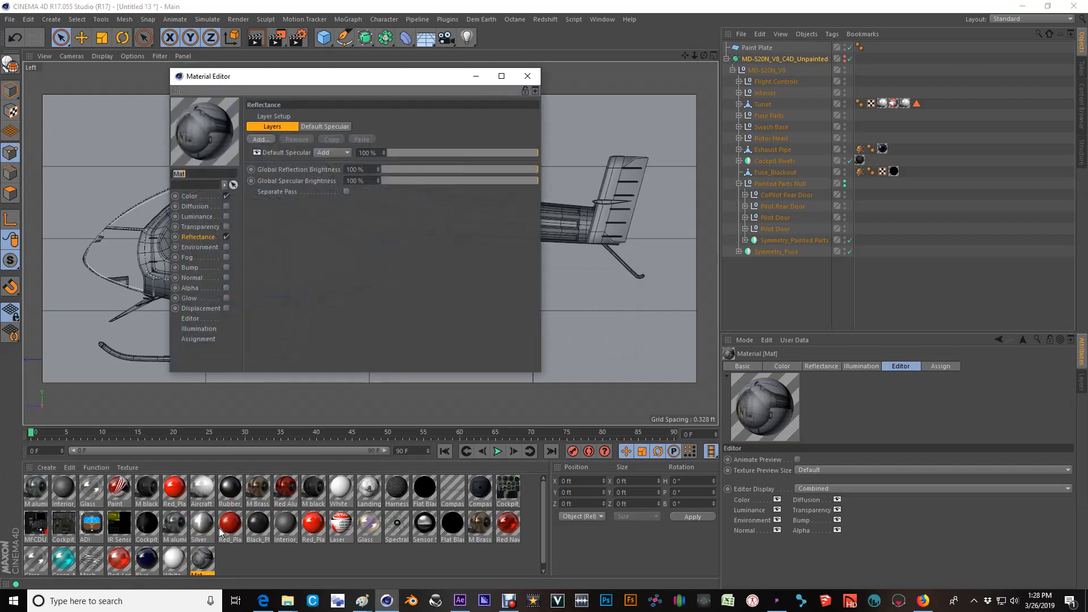
Turn off the Mat material's Reflectance channel and assign the material to Painted Parts Null.
{"action": "left_click", "coordinate": [227, 237]}
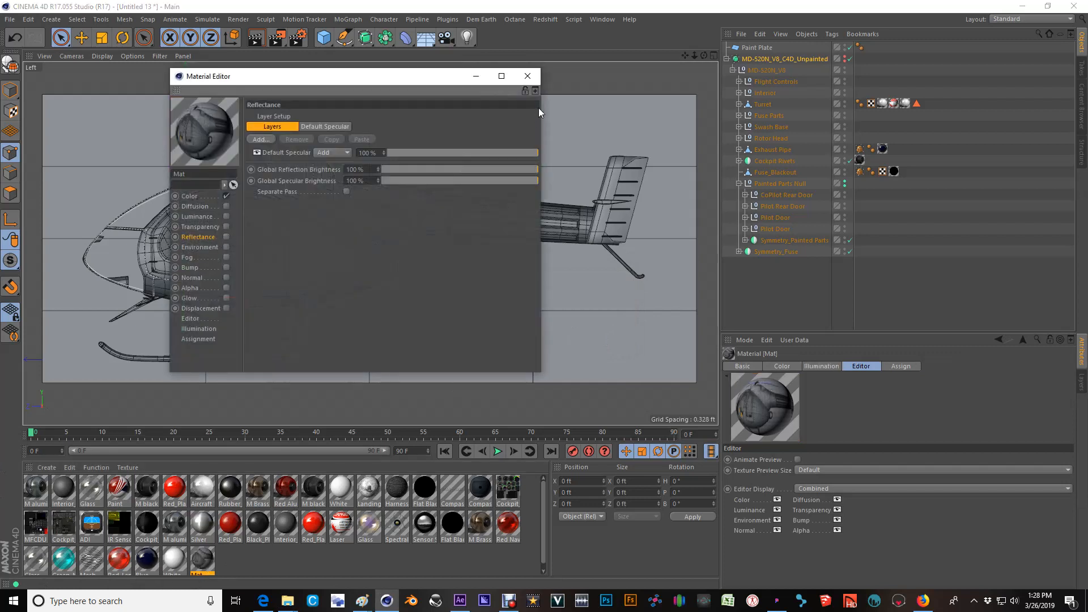
{"action": "left_click", "coordinate": [536, 79]}
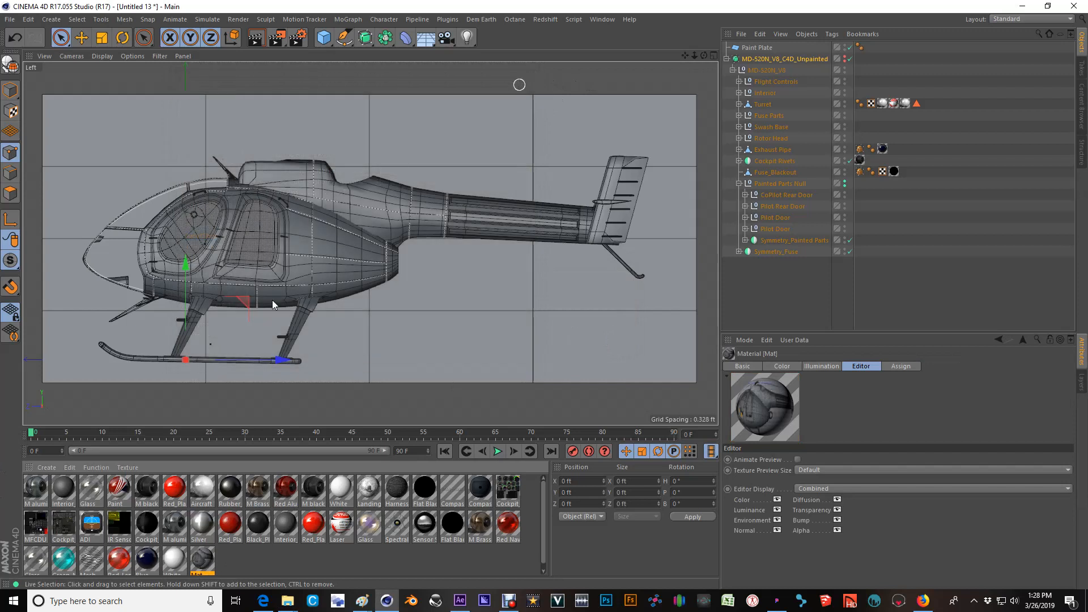
{"action": "mouse_move", "coordinate": [205, 567]}
{"action": "left_mouse_down"}
{"action": "mouse_move", "coordinate": [270, 570]}
{"action": "mouse_move", "coordinate": [797, 186]}
{"action": "mouse_move", "coordinate": [787, 187]}
{"action": "left_mouse_up"}
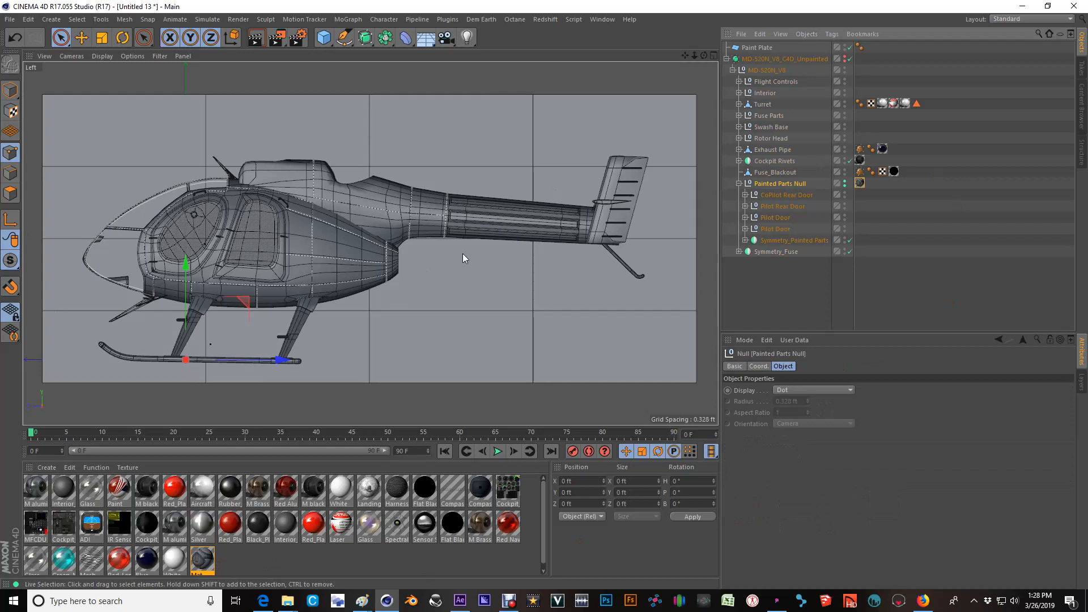
Switch to the Perspective view and disable the MD-520N_V8_C4D_Unpainted subdivision surface.
{"action": "middle_click", "coordinate": [368, 238]}
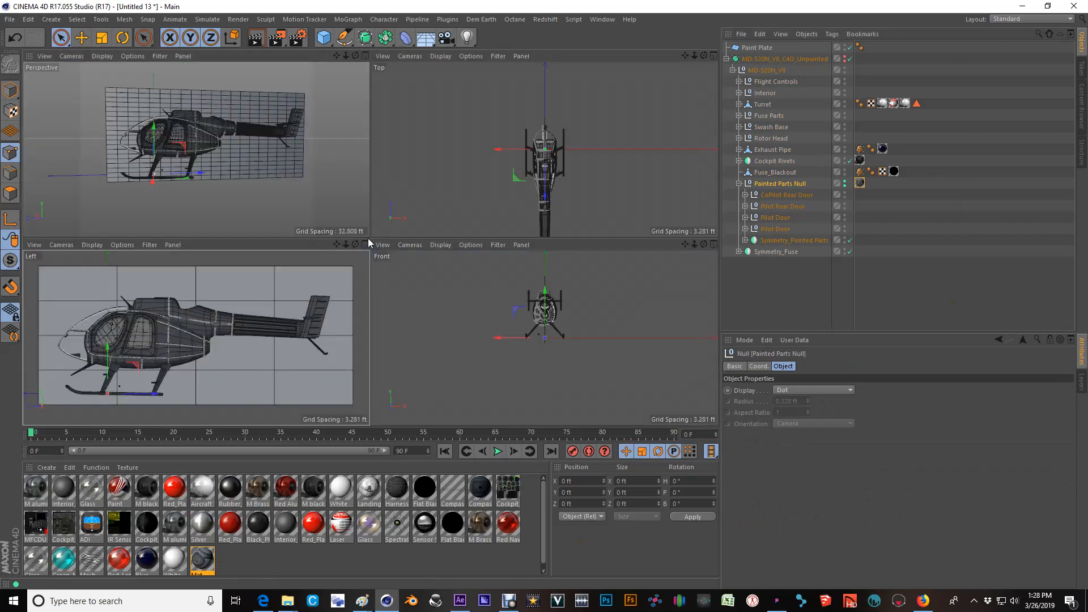
{"action": "middle_click", "coordinate": [279, 198]}
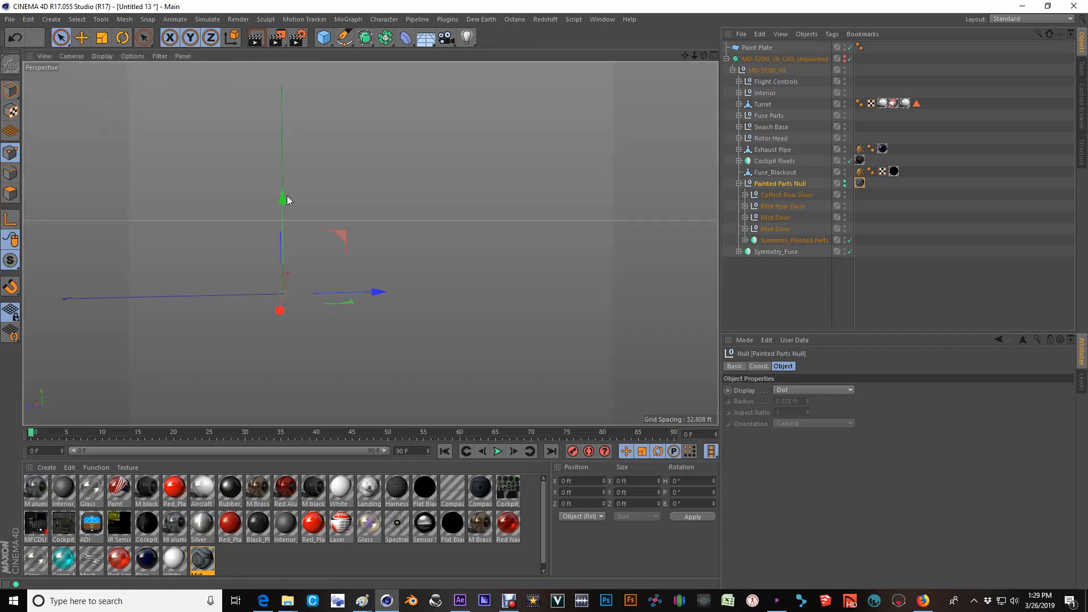
{"action": "left_click", "coordinate": [851, 59]}
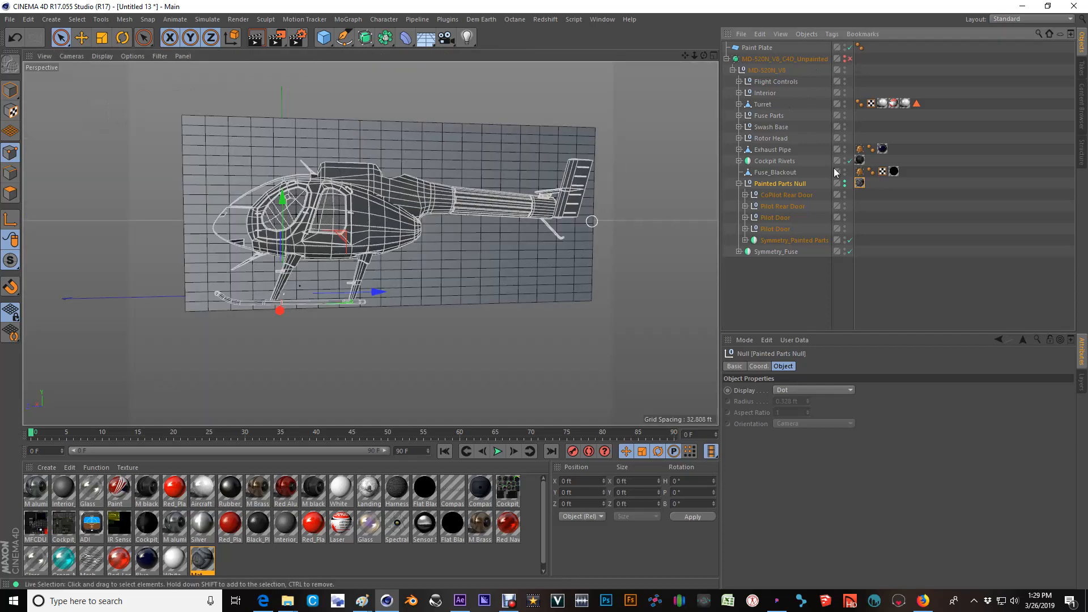
Set the Perspective view to Gouraud Shading and inspect the material on the helicopter.
{"action": "scroll", "coordinate": [237, 228], "scroll_direction": "up", "scroll_amount": 5}
{"action": "mouse_move", "coordinate": [311, 233]}
{"action": "left_mouse_down", "text": "alt"}
{"action": "mouse_move", "coordinate": [426, 253]}
{"action": "mouse_move", "coordinate": [267, 213]}
{"action": "mouse_move", "coordinate": [355, 201]}
{"action": "left_mouse_up", "text": "alt"}
{"action": "scroll", "coordinate": [313, 236], "scroll_direction": "up", "scroll_amount": 4}
{"action": "left_click", "coordinate": [101, 57]}
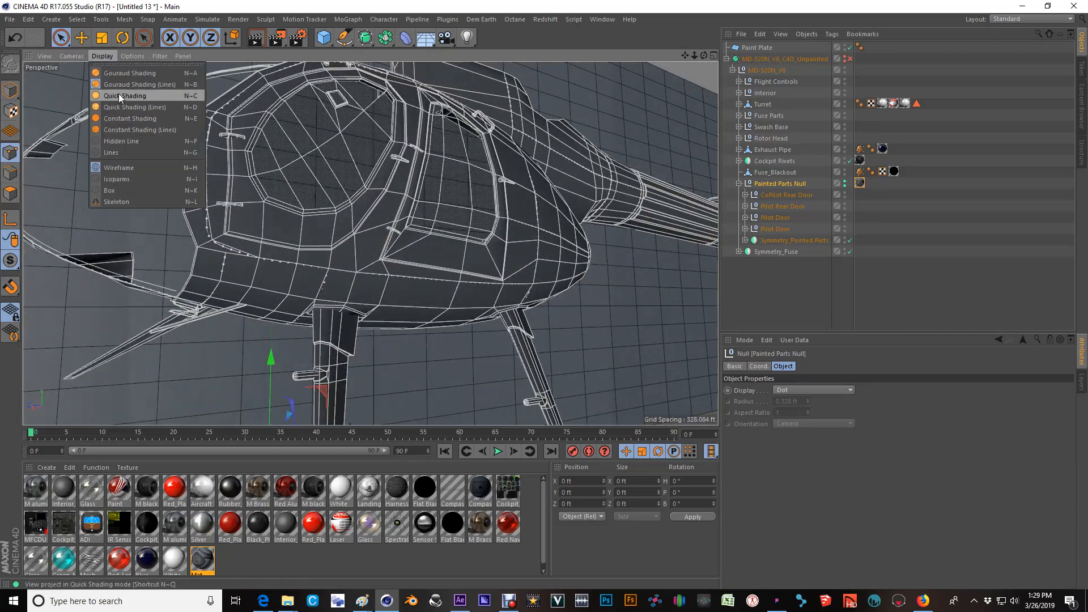
{"action": "left_click", "coordinate": [112, 74]}
{"action": "scroll", "coordinate": [378, 277], "scroll_direction": "down", "scroll_amount": 5}
{"action": "mouse_move", "coordinate": [446, 244]}
{"action": "left_mouse_down", "text": "alt"}
{"action": "mouse_move", "coordinate": [359, 289]}
{"action": "mouse_move", "coordinate": [413, 300]}
{"action": "mouse_move", "coordinate": [489, 287]}
{"action": "mouse_move", "coordinate": [432, 305]}
{"action": "mouse_move", "coordinate": [423, 269]}
{"action": "mouse_move", "coordinate": [530, 265]}
{"action": "left_mouse_up", "text": "alt"}
{"action": "middle_click_drag", "start_coordinate": [550, 260], "coordinate": [486, 242], "text": "alt"}
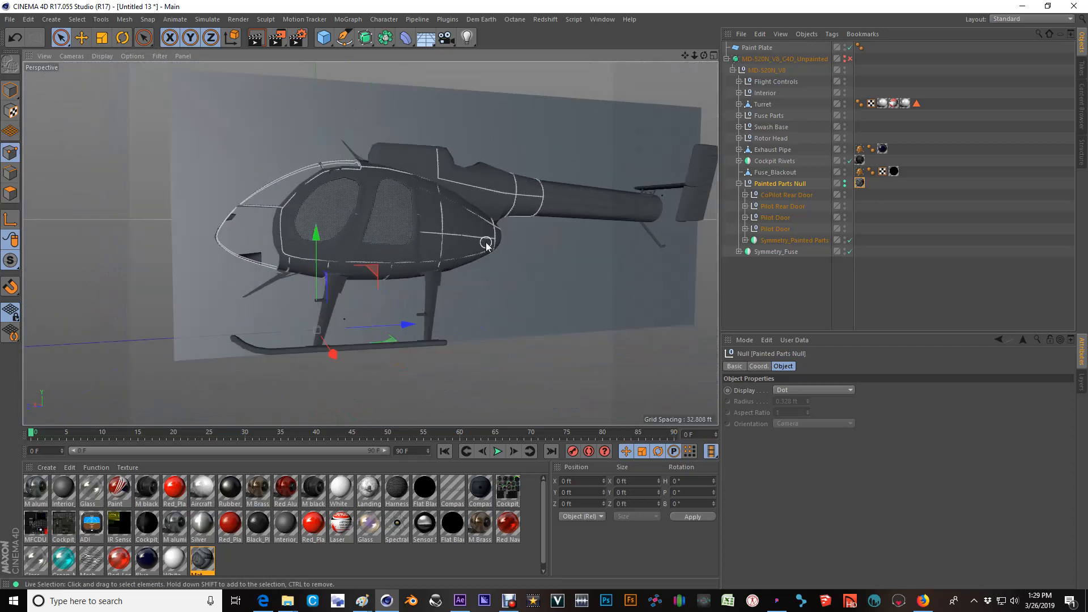
{"action": "middle_click_drag", "start_coordinate": [398, 233], "coordinate": [427, 222], "text": "alt"}
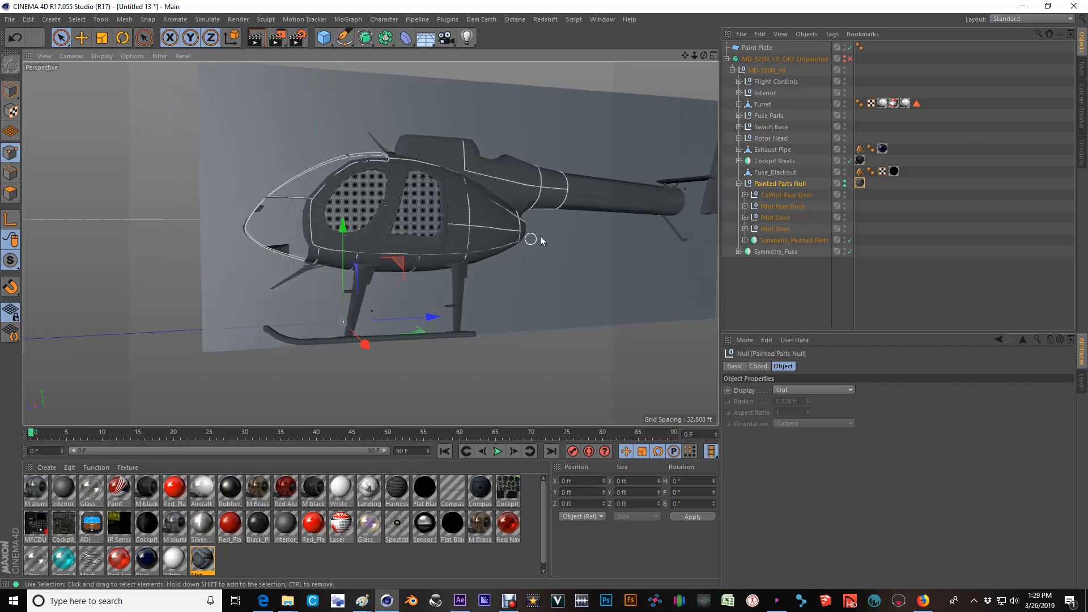
In the Left view, fit the Painted Parts Null texture tag to a region spanning the Paint Plate from corner to corner.
{"action": "middle_click", "coordinate": [487, 230]}
{"action": "middle_click", "coordinate": [128, 361]}
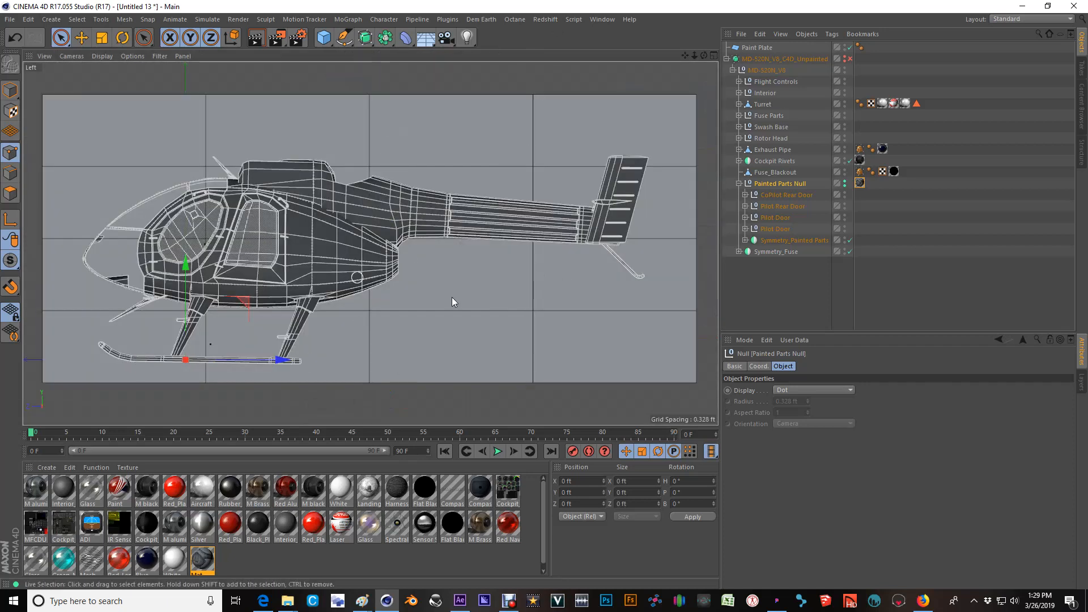
{"action": "left_click", "coordinate": [860, 183]}
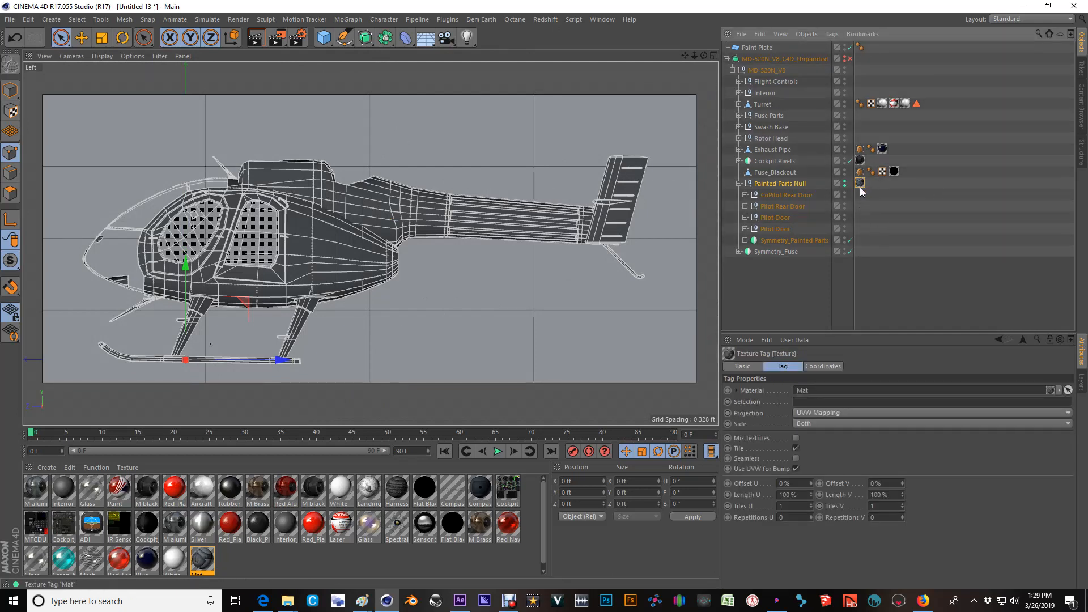
{"action": "left_click", "coordinate": [831, 34]}
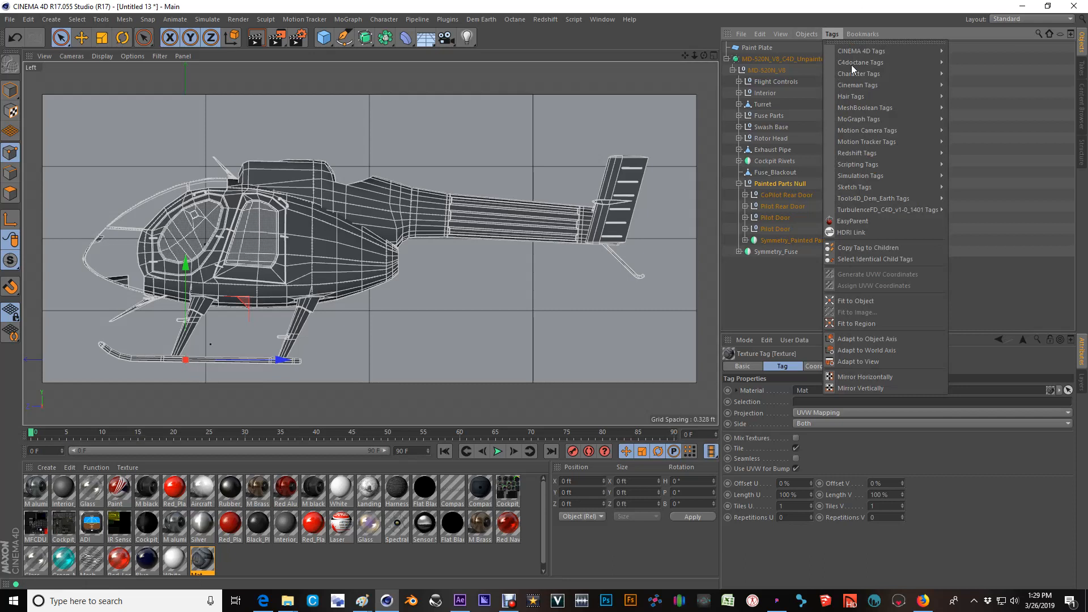
{"action": "left_click", "coordinate": [859, 322]}
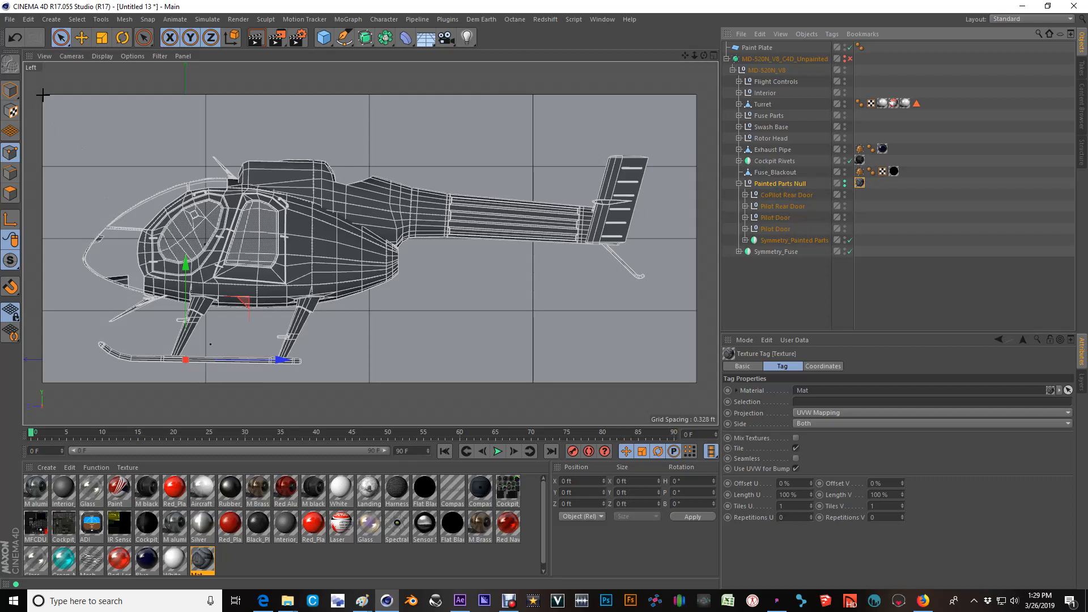
{"action": "left_click_drag", "start_coordinate": [43, 95], "coordinate": [696, 382]}
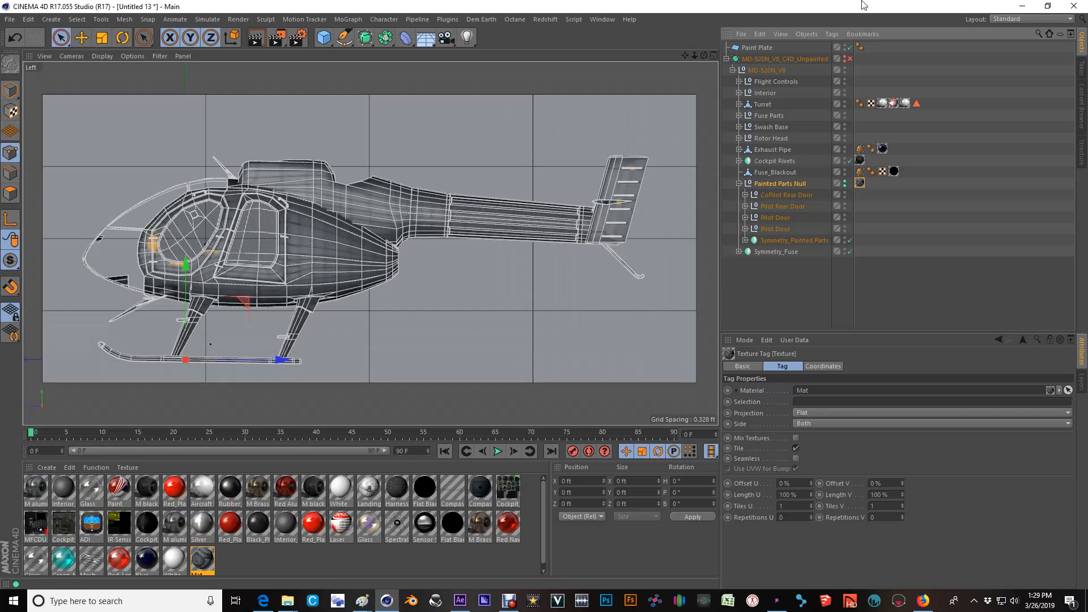
Re-enable the MD-520N_V8_C4D_Unpainted subdivision surface and set its Subdivision Editor level to 2.
{"action": "left_click", "coordinate": [850, 58]}
{"action": "left_click", "coordinate": [785, 58]}
{"action": "double_click", "coordinate": [811, 403]}
{"action": "type", "text": "2"}
{"action": "left_click", "coordinate": [280, 294]}
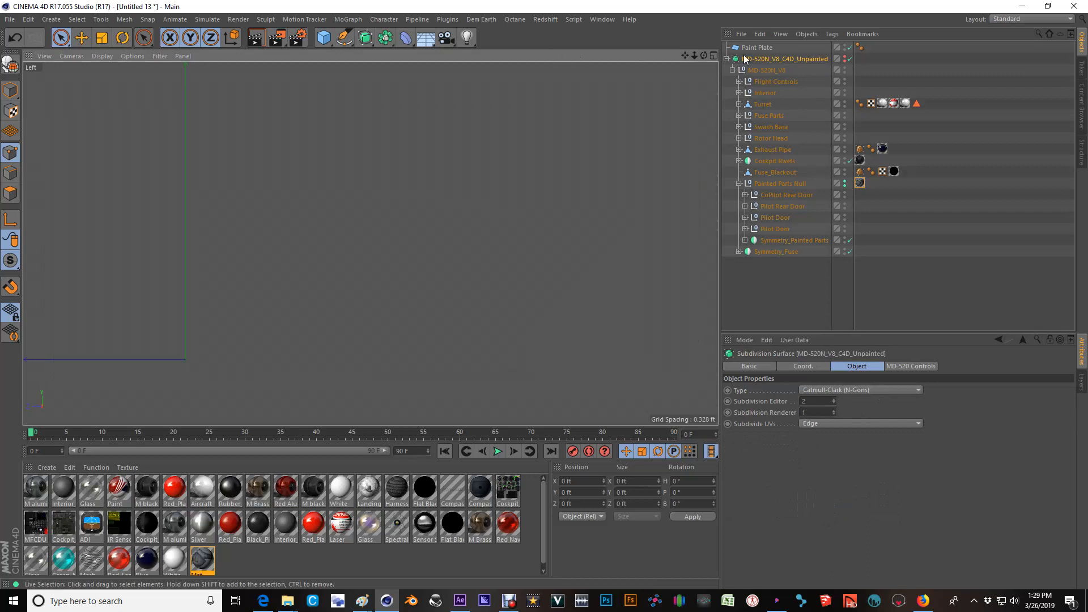
Expand Symmetry_Painted Parts and disable both Rivets objects inside Painted Parts.
{"action": "middle_click", "coordinate": [400, 98]}
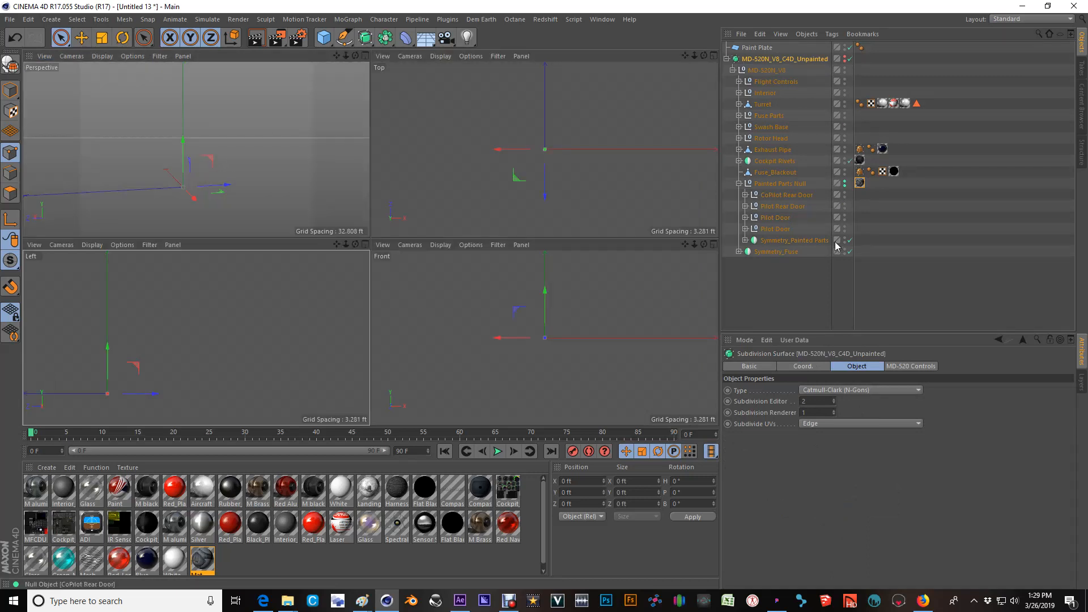
{"action": "left_click", "coordinate": [745, 241]}
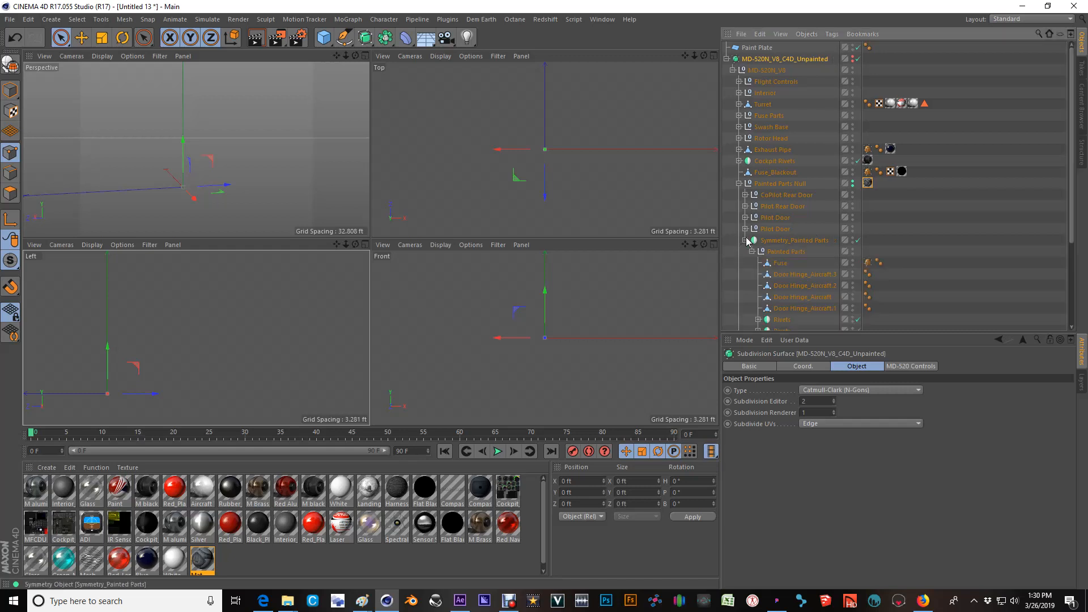
{"action": "scroll", "coordinate": [858, 321], "scroll_direction": "down", "scroll_amount": 3}
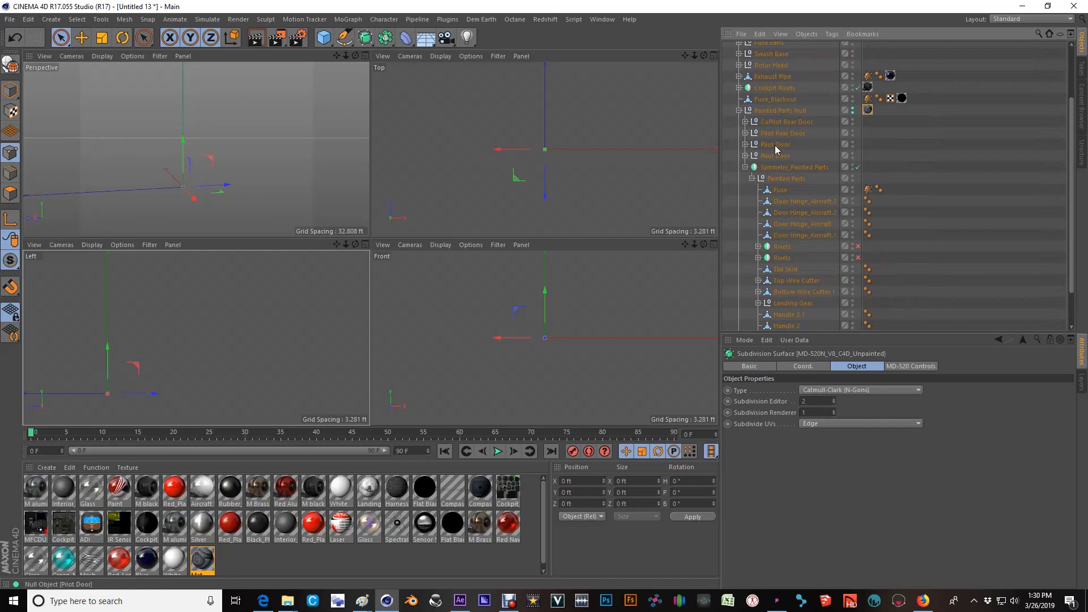
Show the helicopter in the Perspective view with Gouraud Shading (Lines).
{"action": "middle_click", "coordinate": [190, 162]}
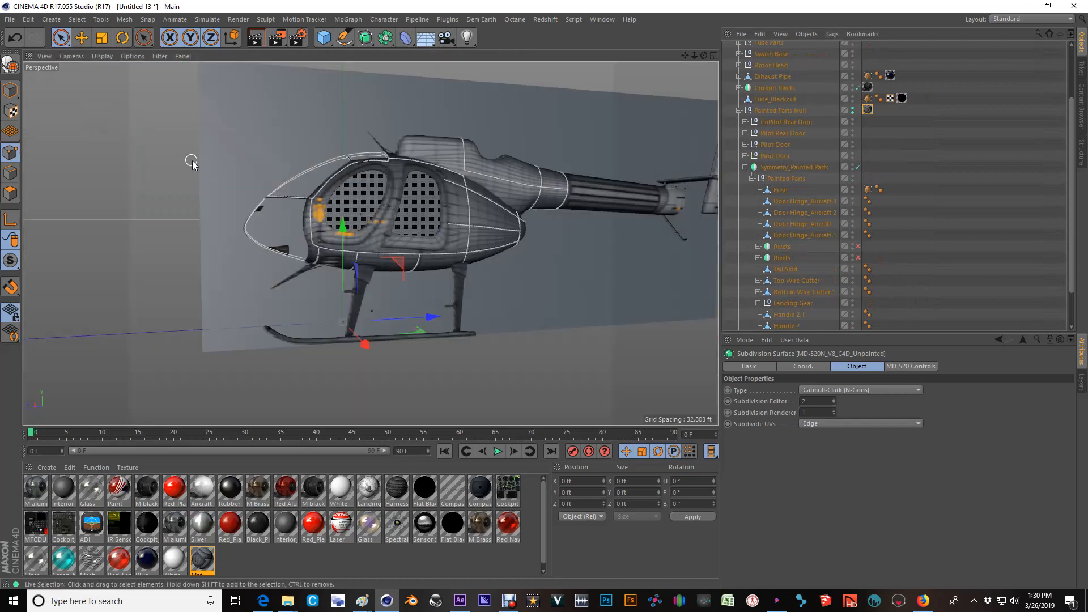
{"action": "scroll", "coordinate": [394, 200], "scroll_direction": "up", "scroll_amount": 5}
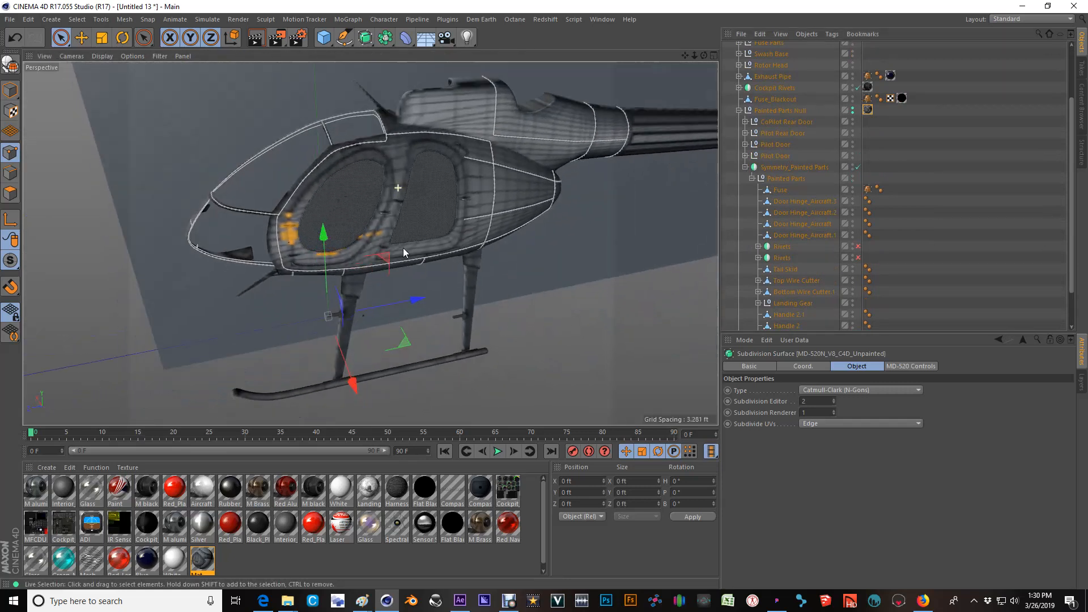
{"action": "left_click_drag", "start_coordinate": [403, 248], "coordinate": [427, 188], "text": "alt"}
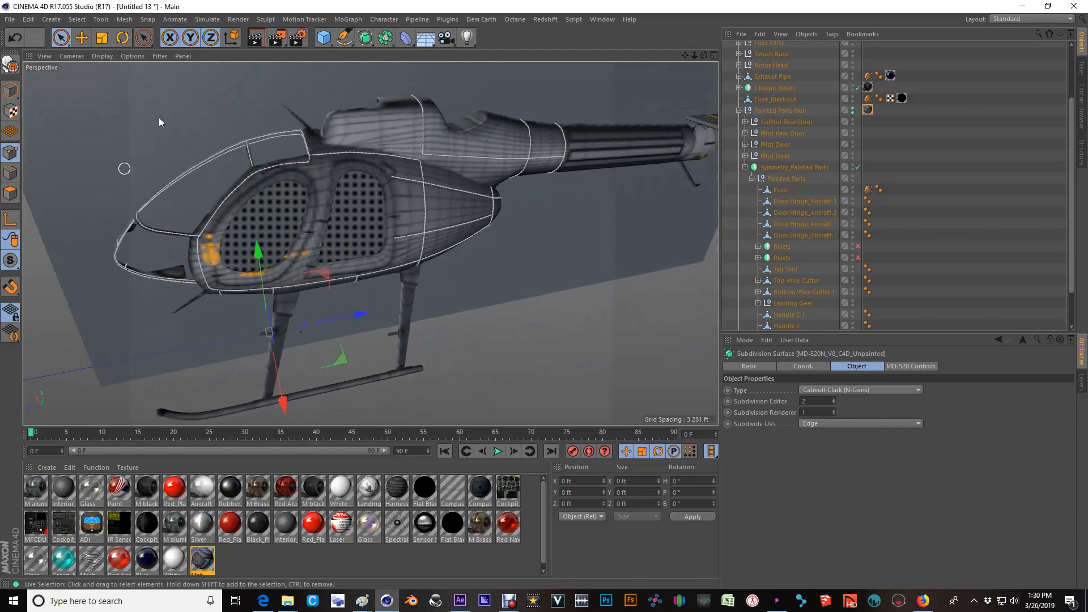
{"action": "left_click", "coordinate": [103, 56]}
{"action": "left_click", "coordinate": [116, 85]}
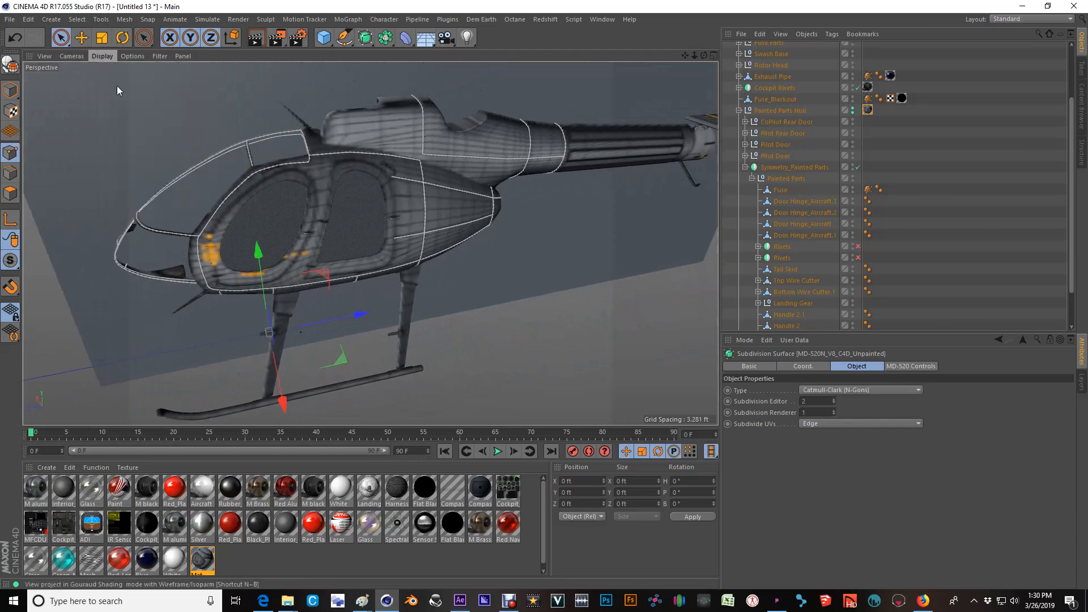
{"action": "scroll", "coordinate": [401, 119], "scroll_direction": "up", "scroll_amount": 6}
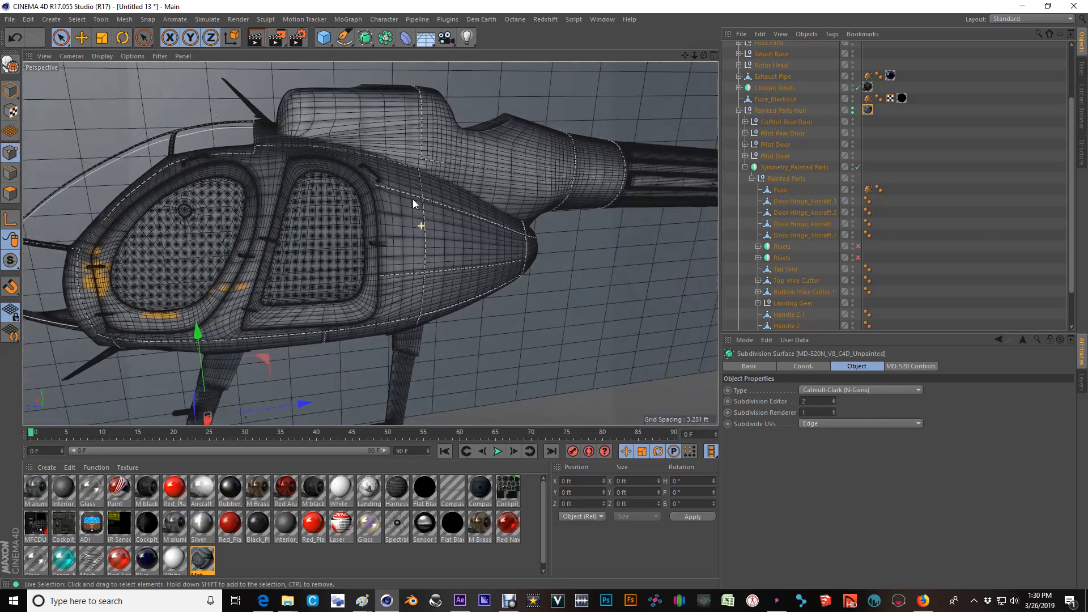
{"action": "scroll", "coordinate": [414, 204], "scroll_direction": "up", "scroll_amount": 2}
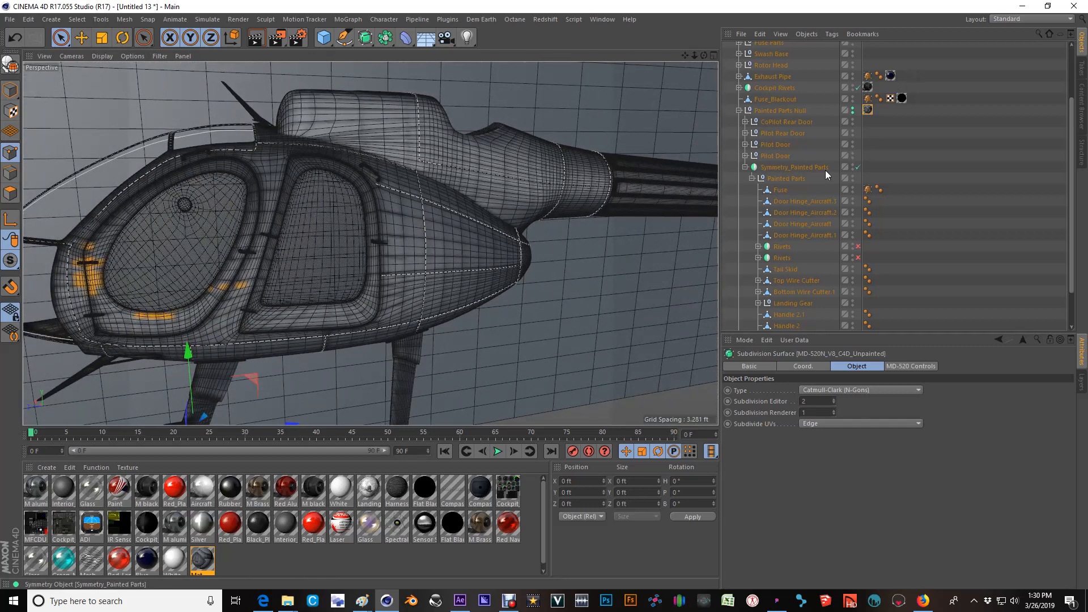
Set the Mat material's Texture Preview Size to No Scaling.
{"action": "left_click", "coordinate": [869, 111]}
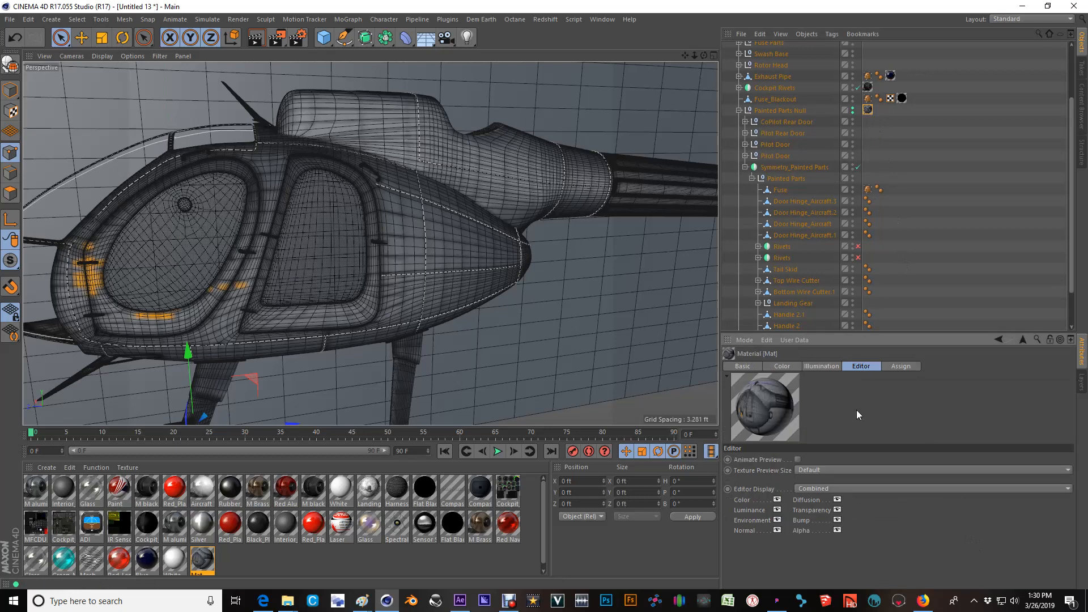
{"action": "left_click", "coordinate": [815, 469]}
{"action": "left_click", "coordinate": [829, 357]}
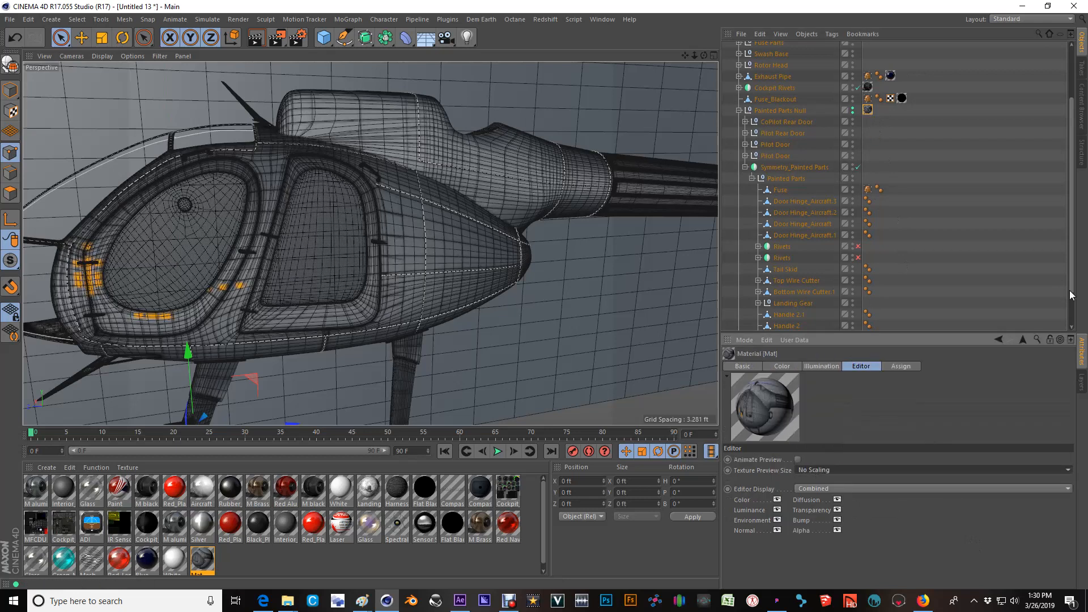
Examine how the projected texture lines up with the mesh on the rear fuselage, doors, nose and upper body.
{"action": "left_click_drag", "start_coordinate": [345, 255], "coordinate": [495, 284], "text": "alt"}
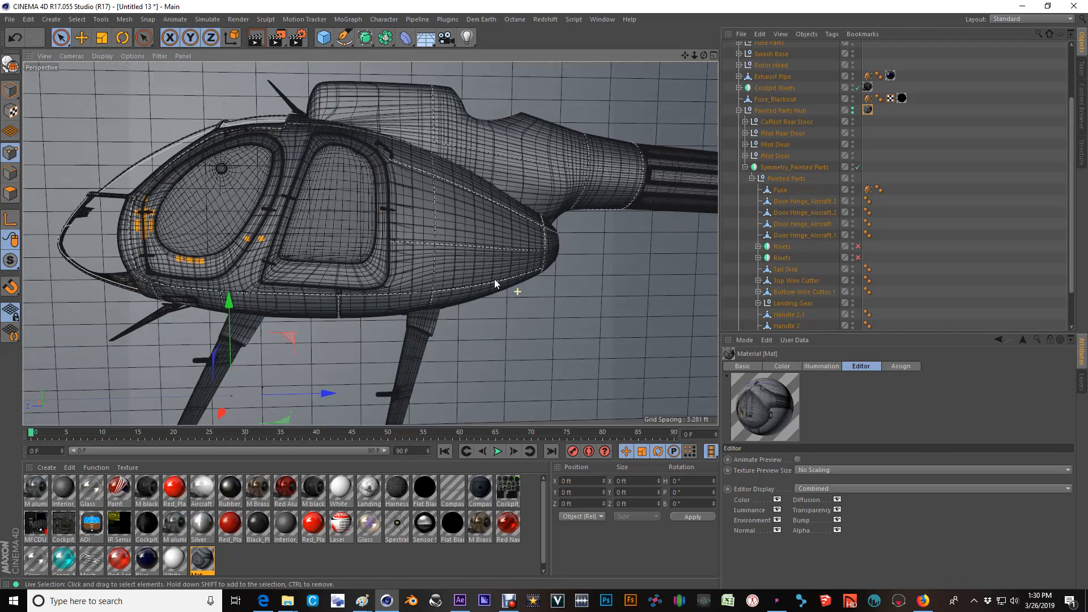
{"action": "scroll", "coordinate": [437, 257], "scroll_direction": "up", "scroll_amount": 6}
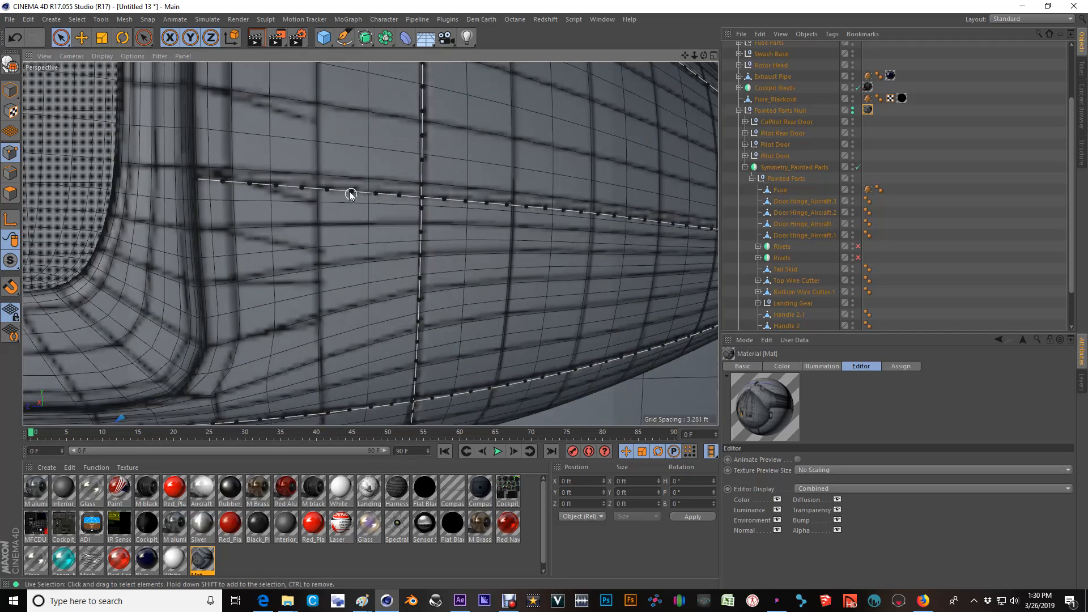
{"action": "scroll", "coordinate": [583, 320], "scroll_direction": "down", "scroll_amount": 3}
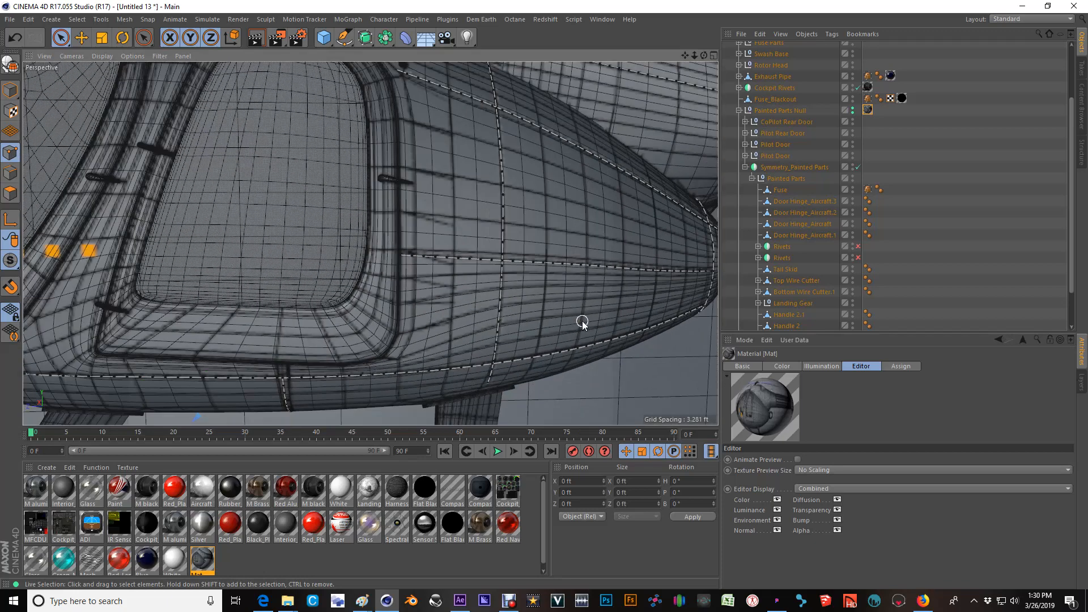
{"action": "middle_click_drag", "start_coordinate": [369, 251], "coordinate": [600, 274], "text": "alt"}
{"action": "left_click_drag", "start_coordinate": [342, 232], "coordinate": [393, 235], "text": "alt"}
{"action": "left_click_drag", "start_coordinate": [329, 375], "coordinate": [523, 275], "text": "alt"}
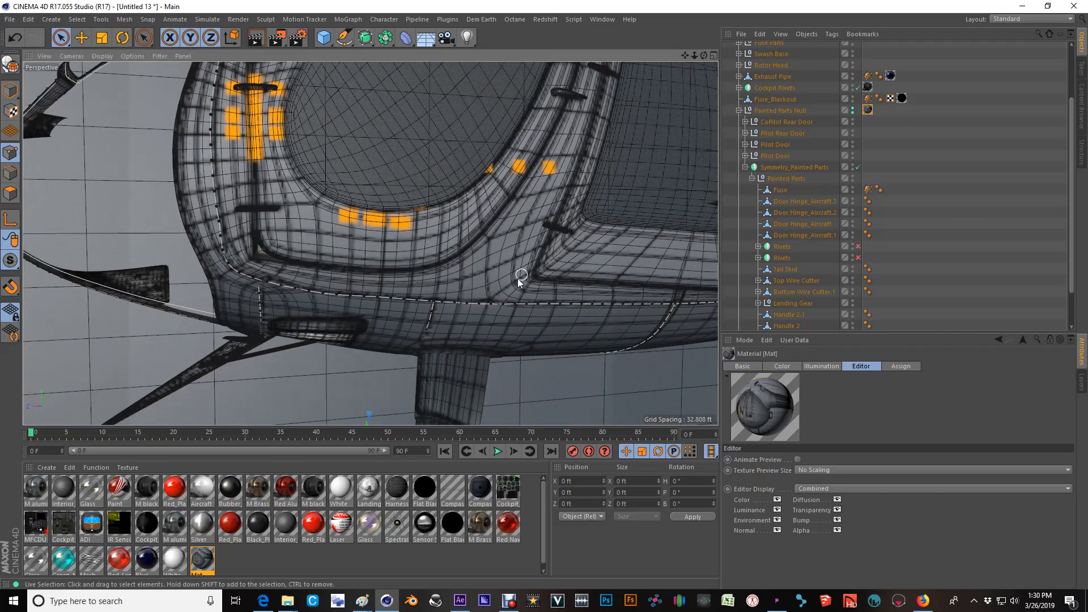
{"action": "left_click_drag", "start_coordinate": [263, 264], "coordinate": [319, 214], "text": "alt"}
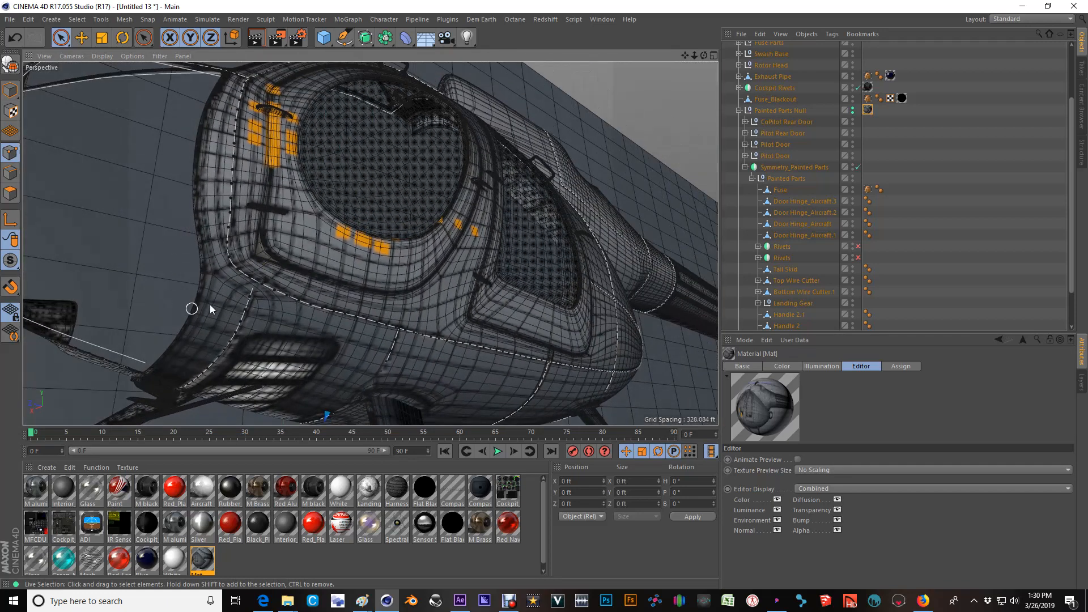
{"action": "middle_click_drag", "start_coordinate": [512, 335], "coordinate": [476, 226], "text": "alt"}
{"action": "right_click_drag", "start_coordinate": [471, 222], "coordinate": [314, 260], "text": "alt"}
{"action": "left_click_drag", "start_coordinate": [306, 257], "coordinate": [339, 385], "text": "alt"}
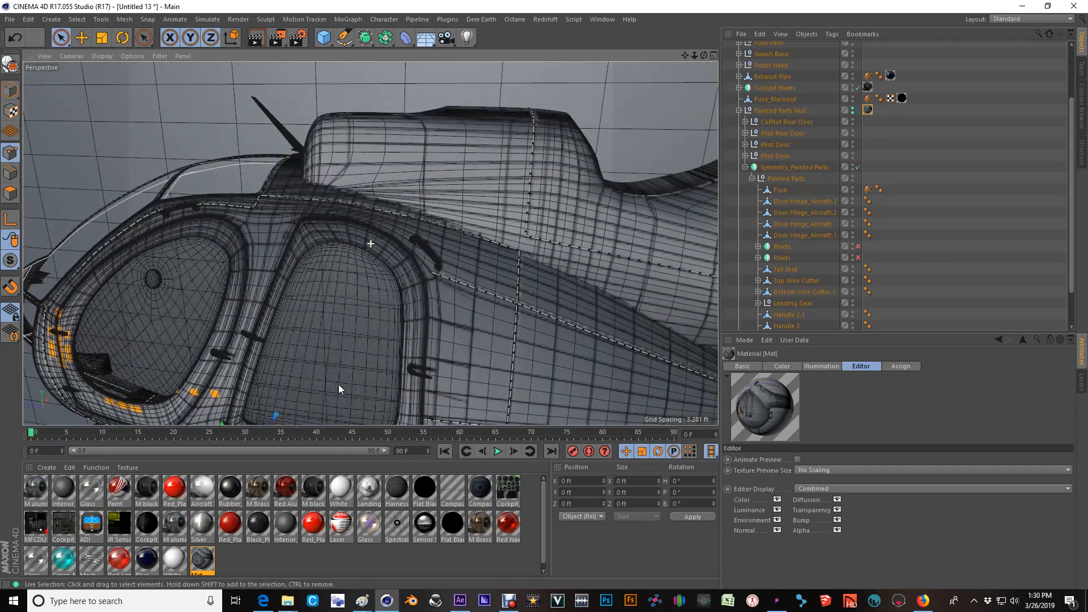
{"action": "left_click_drag", "start_coordinate": [465, 204], "coordinate": [471, 302], "text": "alt"}
{"action": "scroll", "coordinate": [482, 183], "scroll_direction": "down", "scroll_amount": 3}
{"action": "middle_click_drag", "start_coordinate": [420, 321], "coordinate": [352, 266], "text": "alt"}
{"action": "scroll", "coordinate": [351, 262], "scroll_direction": "down", "scroll_amount": 3}
{"action": "left_click_drag", "start_coordinate": [415, 245], "coordinate": [459, 246], "text": "alt"}
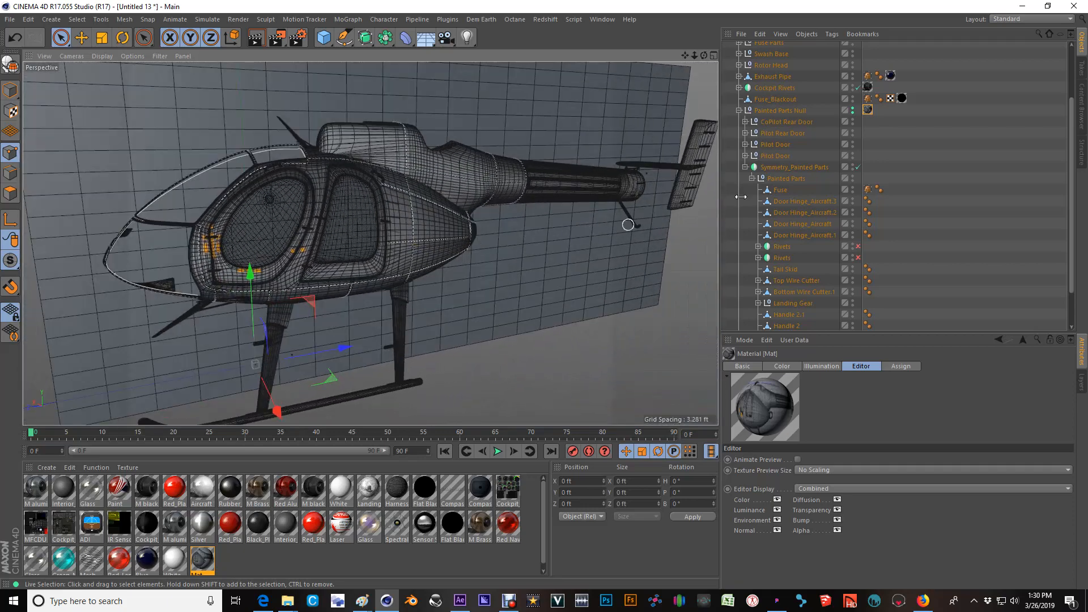
Collapse Symmetry_Painted Parts, select Painted Parts Null and disable the Paint Plate so only the helicopter shows in the Perspective view.
{"action": "left_click", "coordinate": [745, 167]}
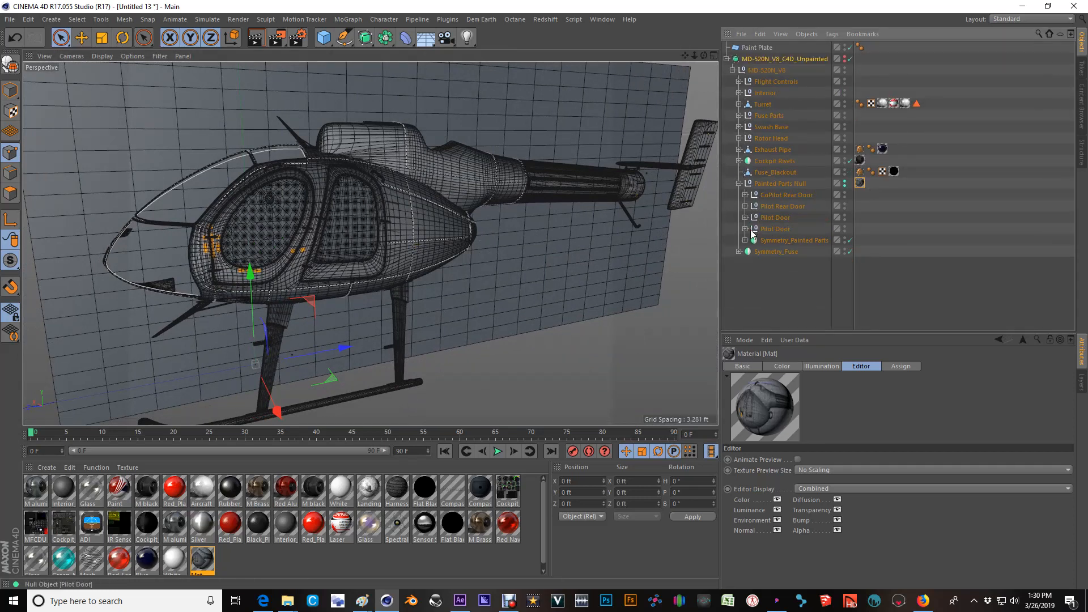
{"action": "left_click", "coordinate": [781, 183]}
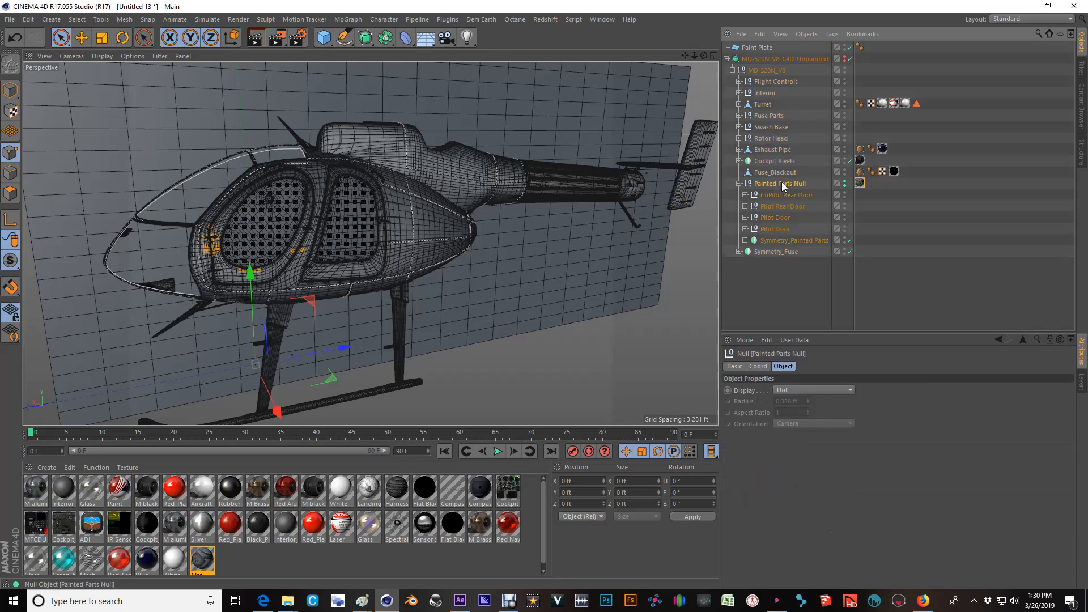
{"action": "left_click", "coordinate": [851, 47]}
{"action": "left_click_drag", "start_coordinate": [483, 289], "coordinate": [400, 195], "text": "alt"}
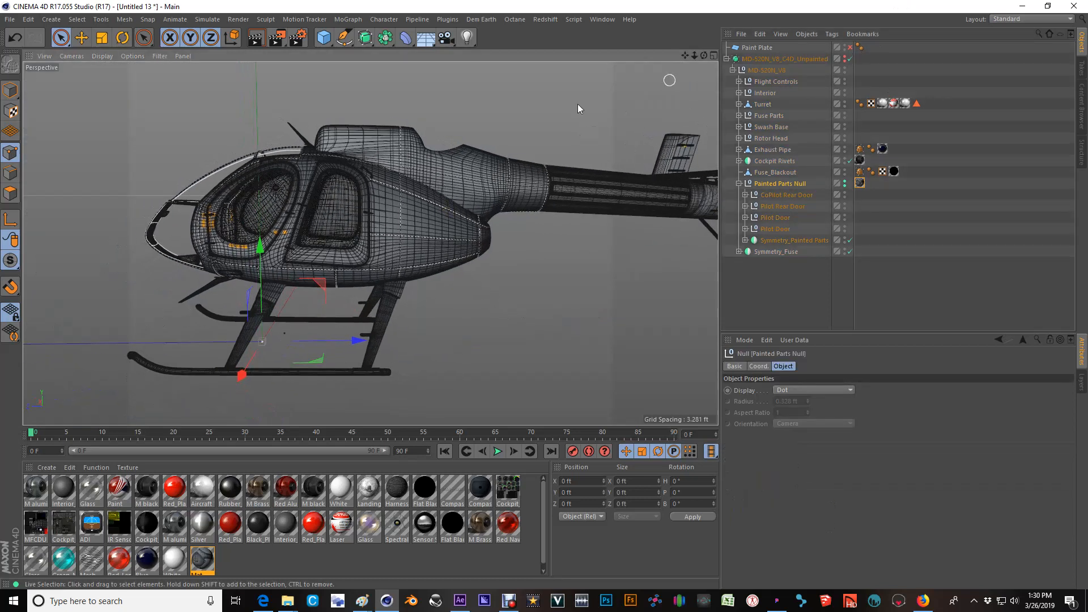
{"action": "scroll", "coordinate": [463, 188], "scroll_direction": "down", "scroll_amount": 3}
{"action": "left_click_drag", "start_coordinate": [381, 246], "coordinate": [503, 258], "text": "alt"}
{"action": "scroll", "coordinate": [221, 240], "scroll_direction": "up", "scroll_amount": 4}
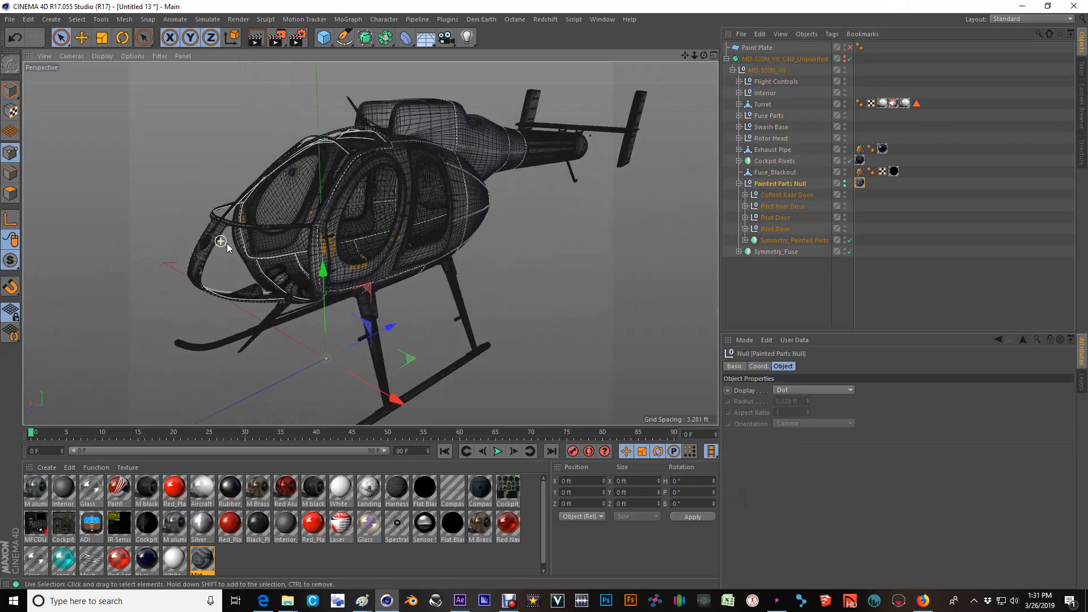
Switch to After Effects and lower White Solid 1's opacity to 9% in the MD-520N_Paint composition.
{"action": "left_click", "coordinate": [460, 601]}
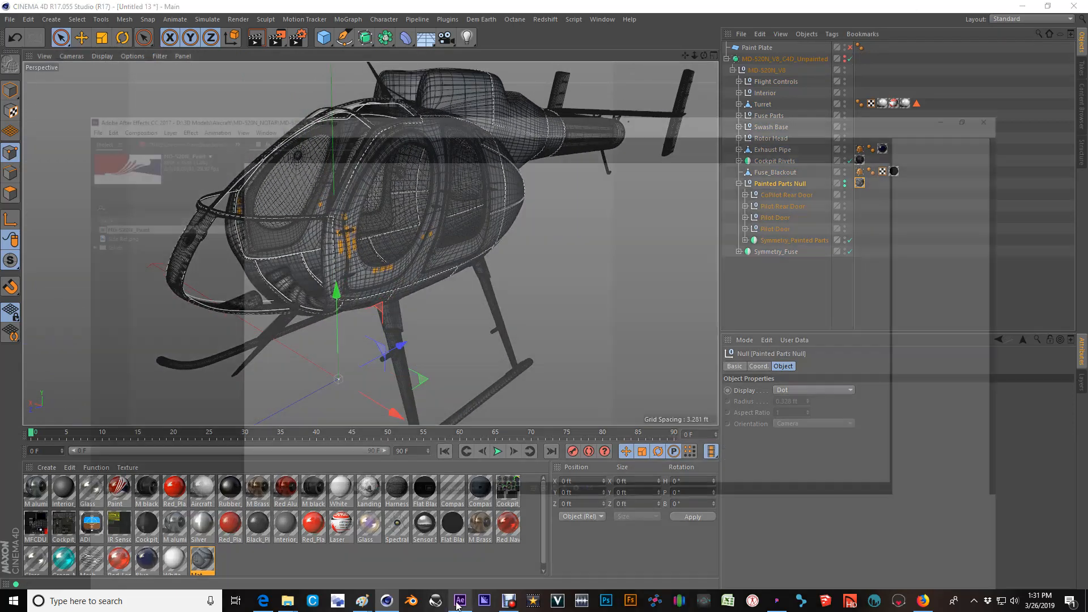
{"action": "left_click_drag", "start_coordinate": [6, 506], "coordinate": [8, 526]}
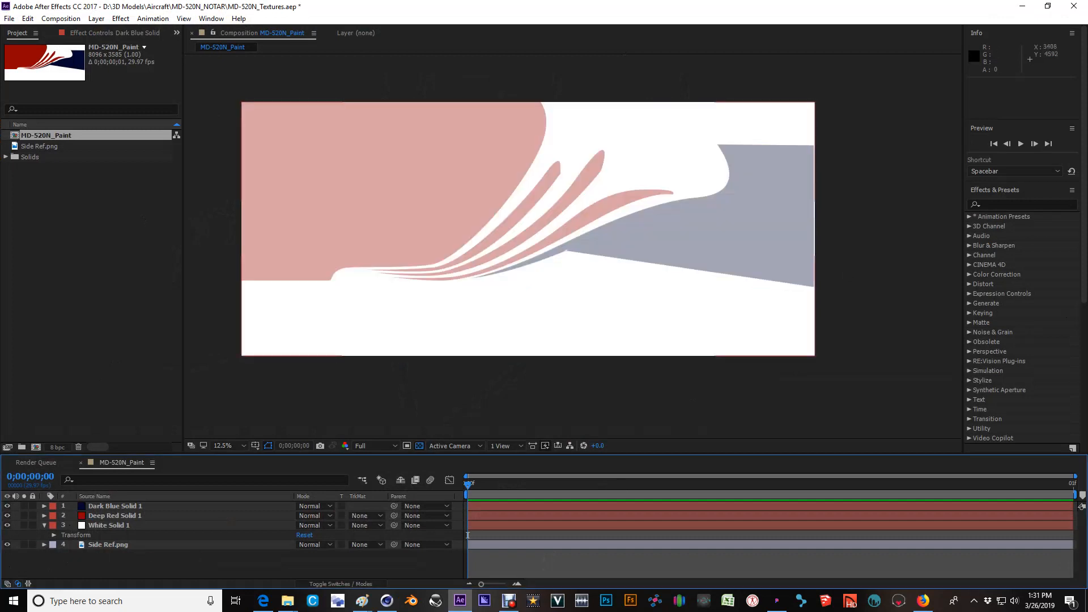
{"action": "left_click", "coordinate": [44, 526]}
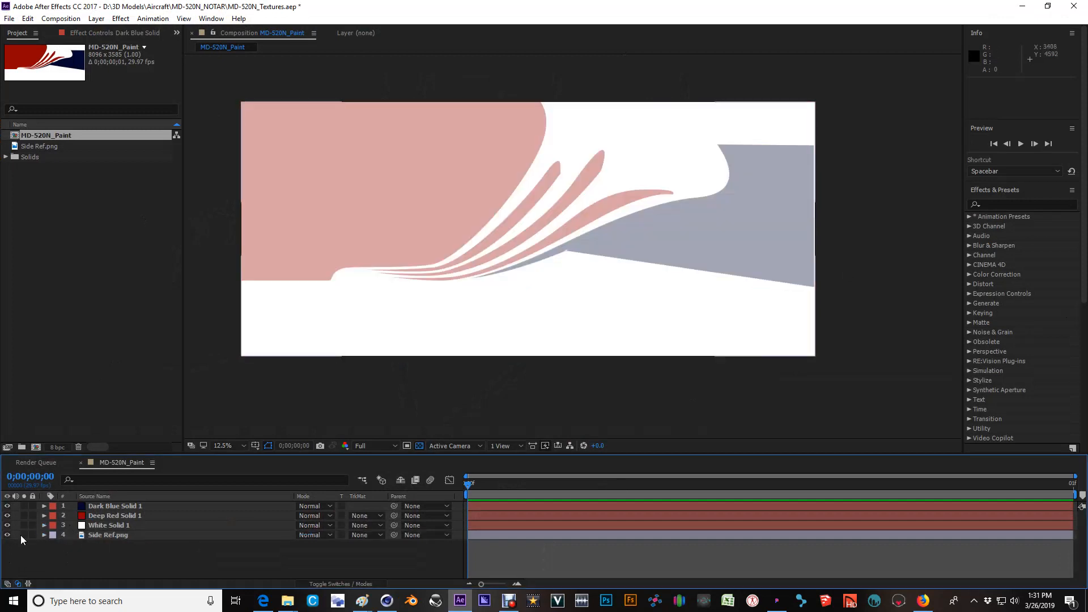
{"action": "left_click", "coordinate": [45, 526]}
{"action": "left_click", "coordinate": [54, 535]}
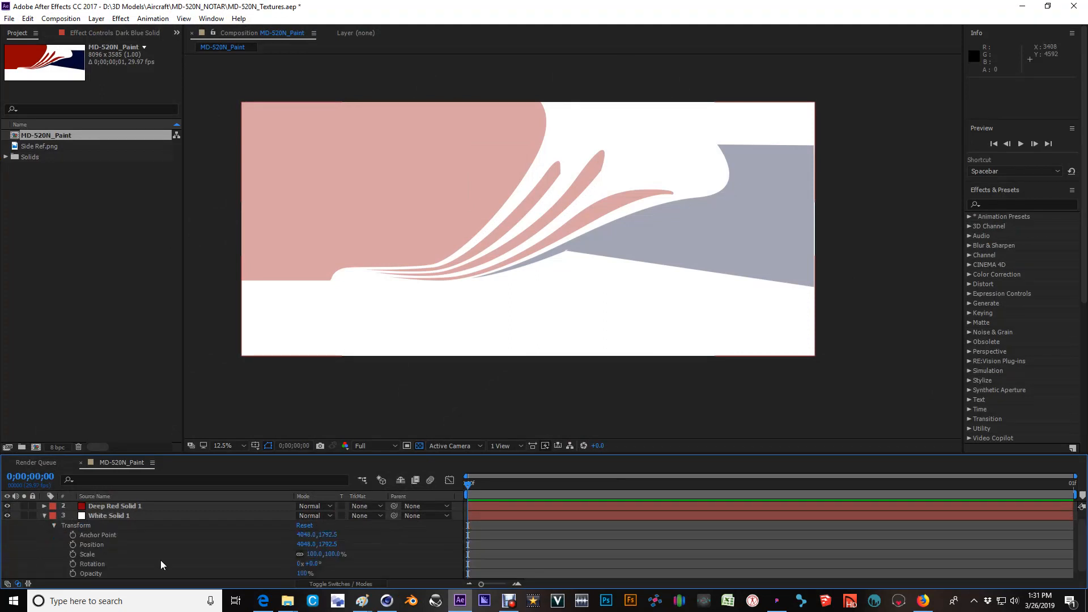
{"action": "left_click_drag", "start_coordinate": [302, 574], "coordinate": [251, 573]}
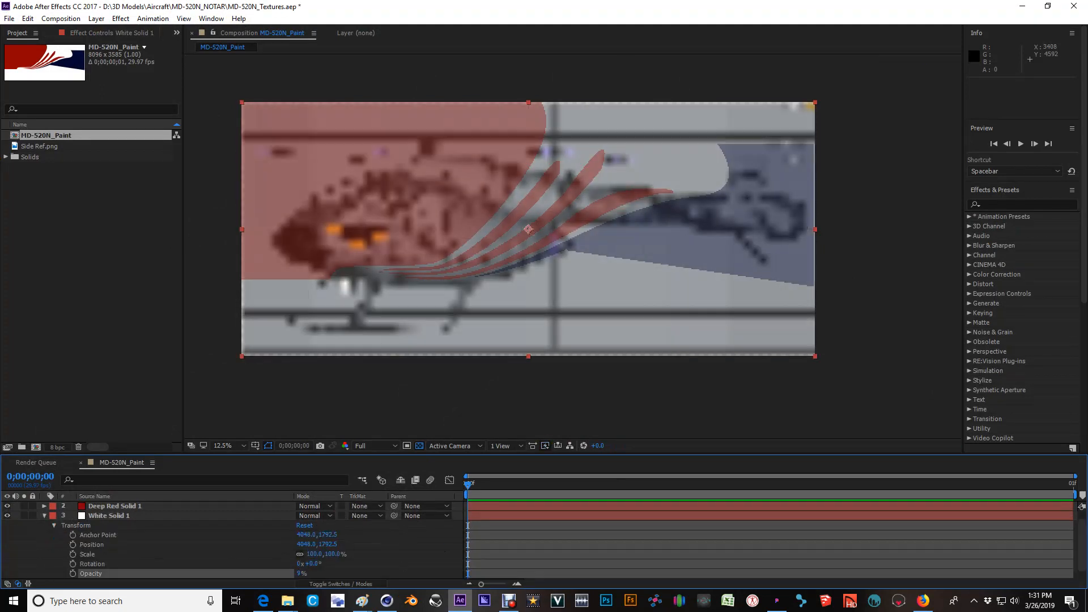
Examine how the Deep Red Solid 1 stripe masks follow the helicopter's nose, fuselage and tail boom in the side reference.
{"action": "scroll", "coordinate": [386, 270], "scroll_direction": "up", "scroll_amount": 2}
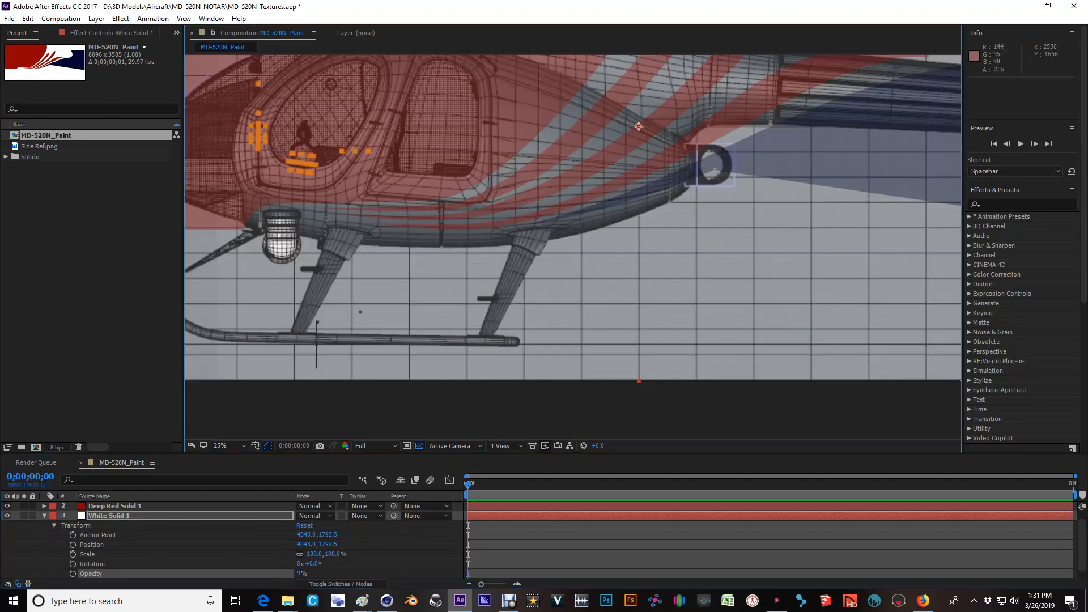
{"action": "left_click_drag", "start_coordinate": [425, 111], "coordinate": [516, 169]}
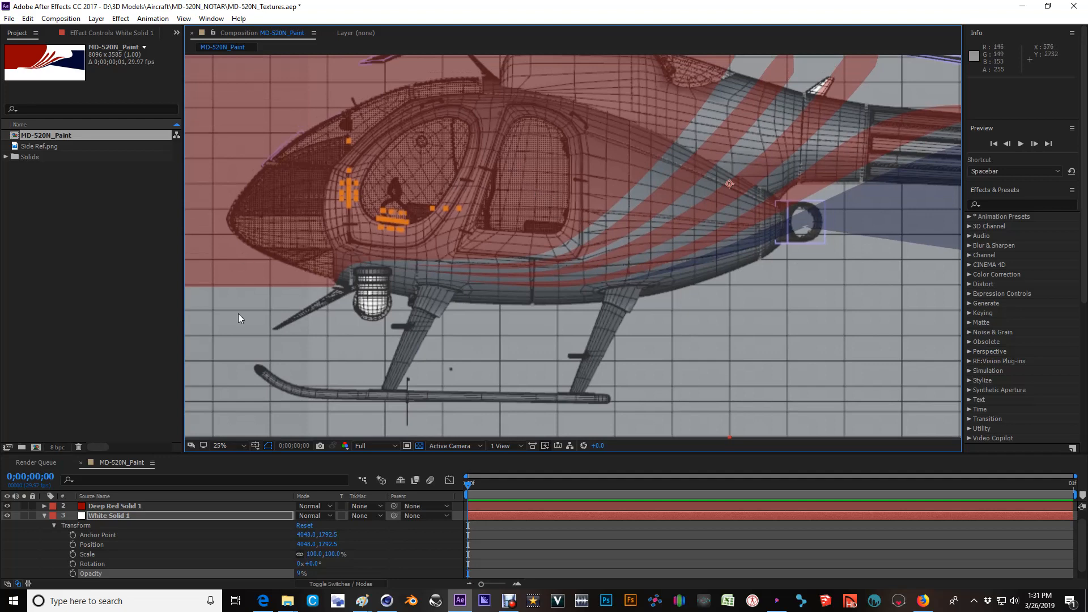
{"action": "middle_click_drag", "start_coordinate": [679, 138], "coordinate": [611, 183]}
{"action": "left_click", "coordinate": [105, 507]}
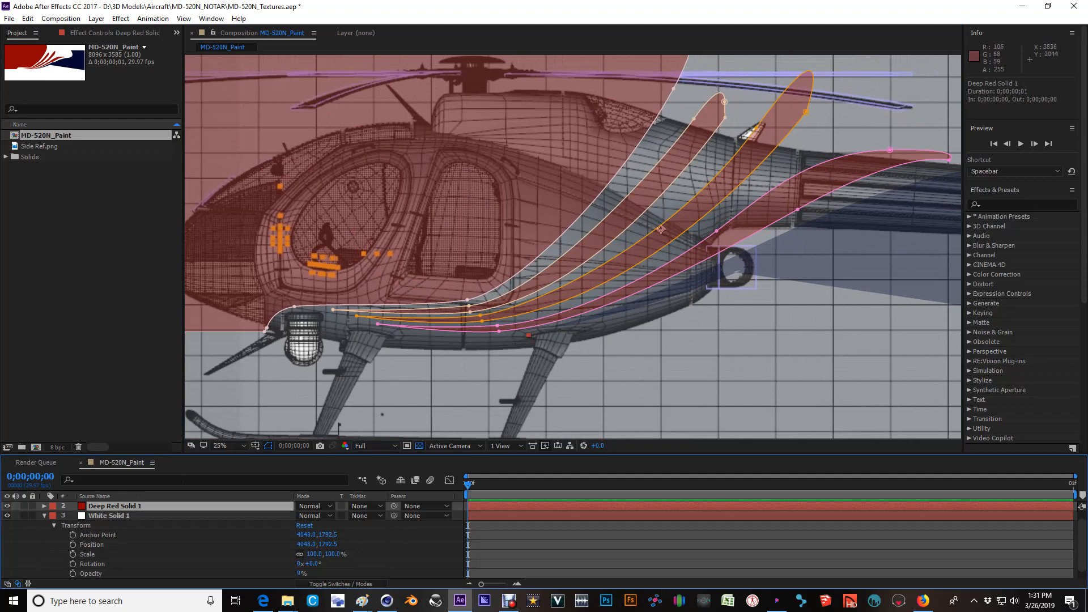
{"action": "middle_click_drag", "start_coordinate": [688, 191], "coordinate": [541, 237]}
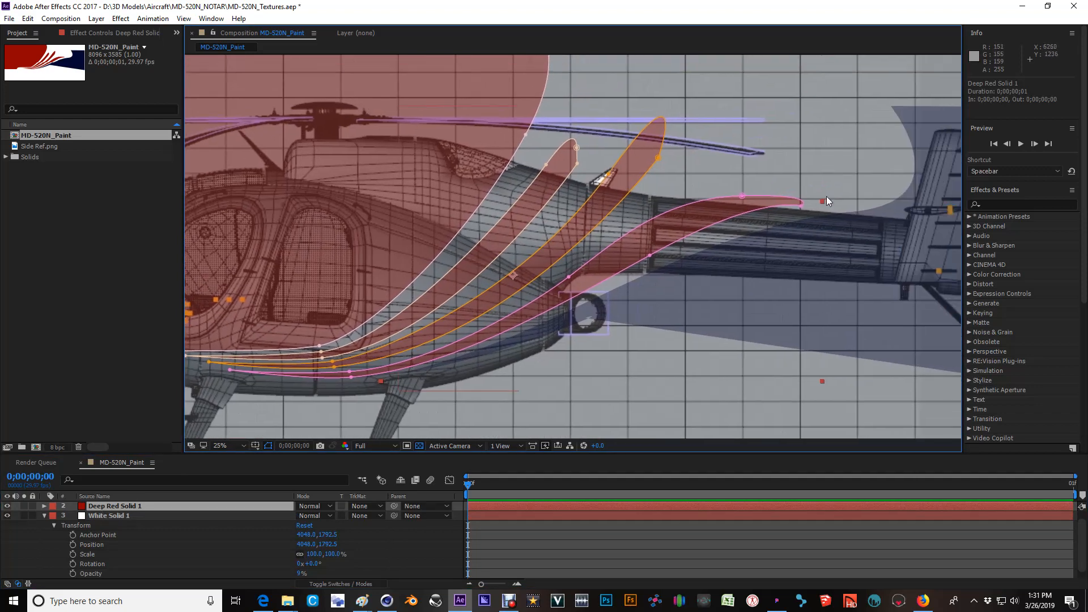
{"action": "middle_click_drag", "start_coordinate": [752, 237], "coordinate": [859, 204]}
{"action": "scroll", "coordinate": [833, 191], "scroll_direction": "down", "scroll_amount": 2}
Select the Dark Blue, Deep Red and White solids and raise their opacity together until Dark Blue Solid 1 is at 100%.
{"action": "left_click", "coordinate": [44, 516]}
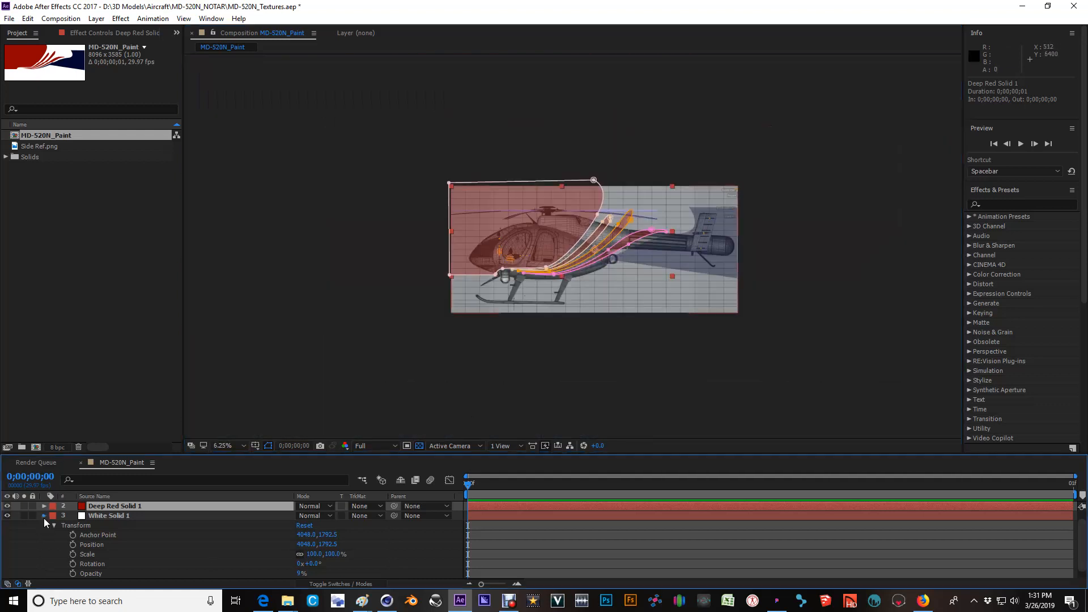
{"action": "left_click", "coordinate": [110, 508], "text": "ctrl"}
{"action": "left_click", "coordinate": [104, 526], "text": "ctrl"}
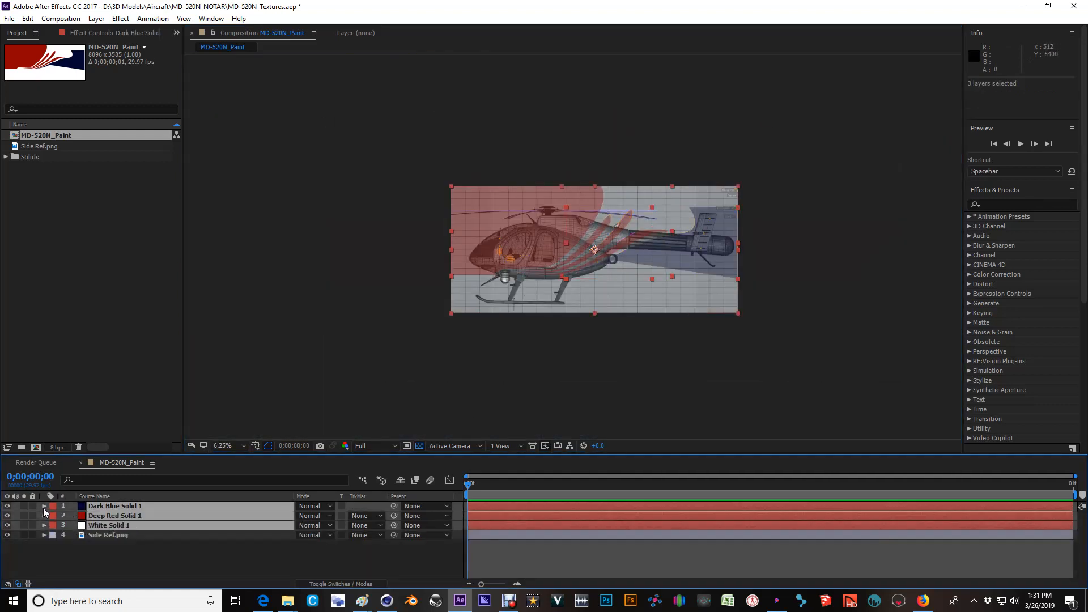
{"action": "left_click", "coordinate": [44, 507]}
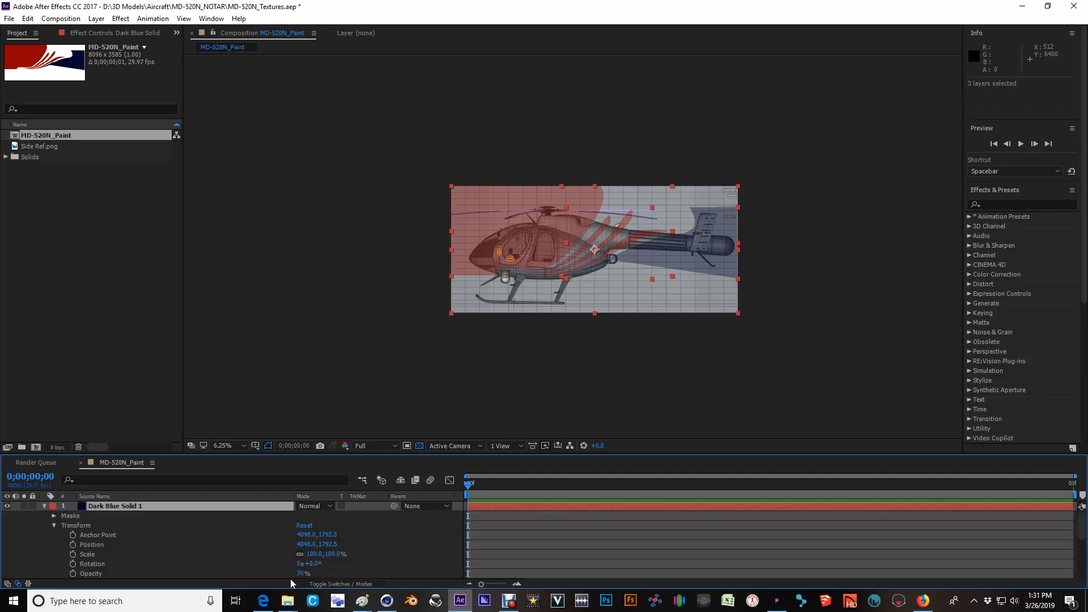
{"action": "left_click_drag", "start_coordinate": [301, 574], "coordinate": [396, 570]}
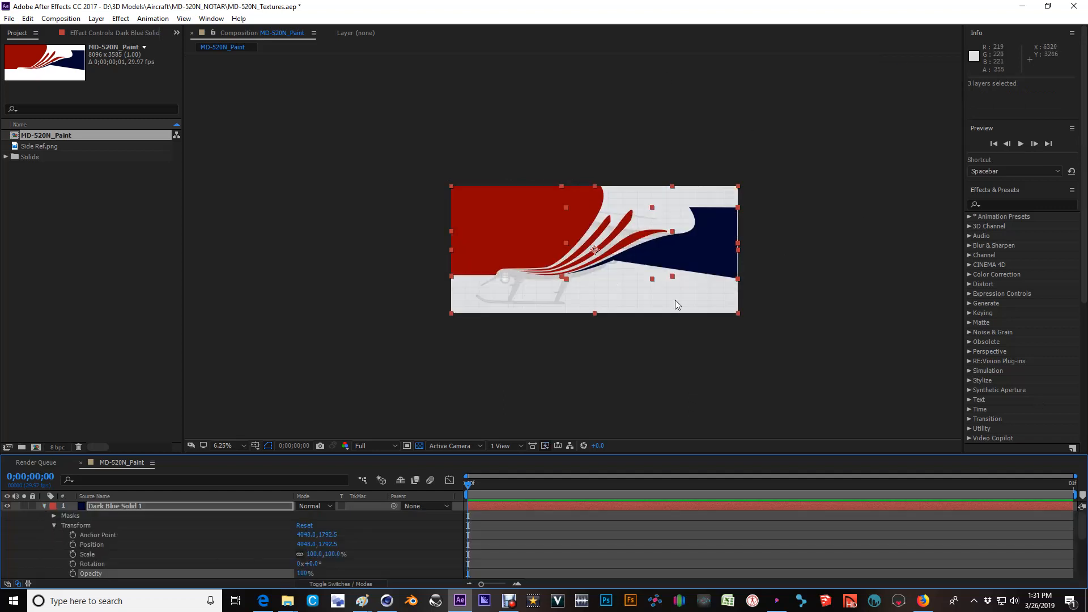
{"action": "left_click", "coordinate": [44, 506]}
{"action": "left_click", "coordinate": [71, 554]}
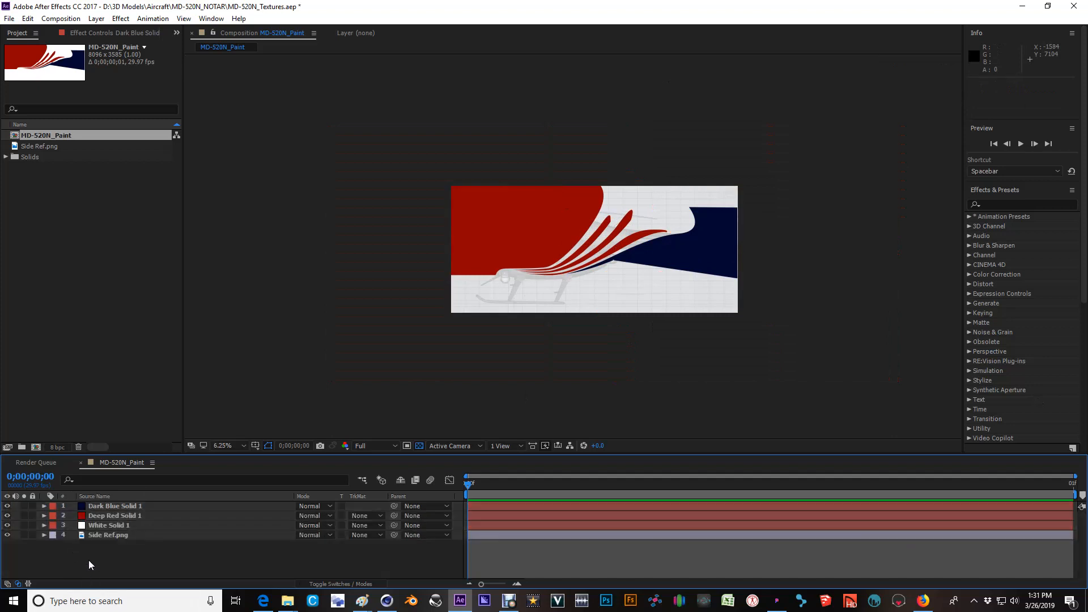
Set White Solid 1's opacity to 100% and show the full paint artwork enlarged.
{"action": "left_click", "coordinate": [44, 526]}
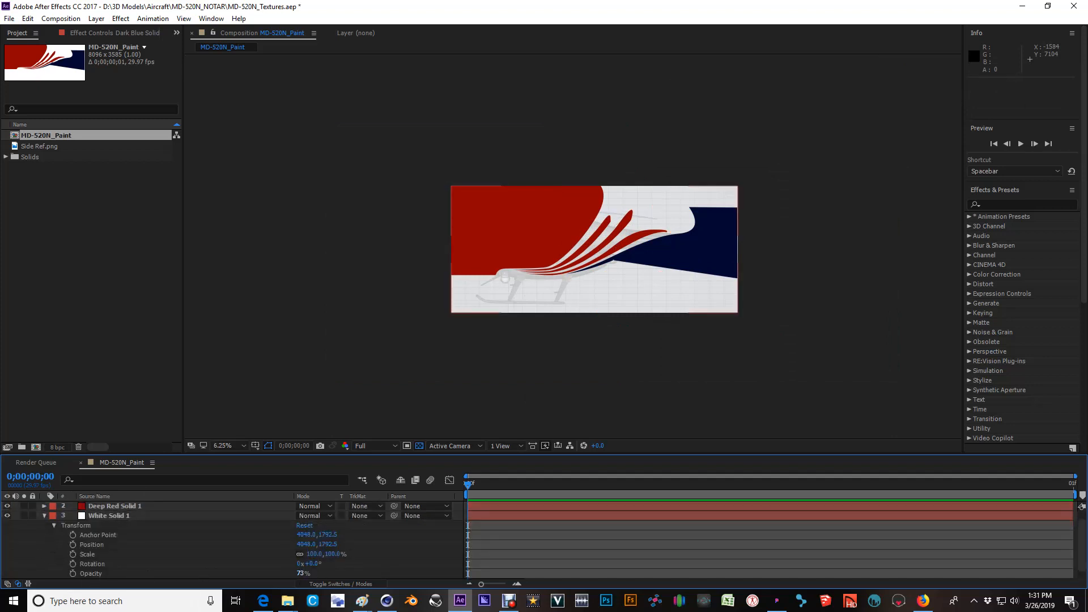
{"action": "left_click_drag", "start_coordinate": [301, 573], "coordinate": [340, 572]}
{"action": "key", "text": "period"}
{"action": "middle_click_drag", "start_coordinate": [709, 310], "coordinate": [668, 300]}
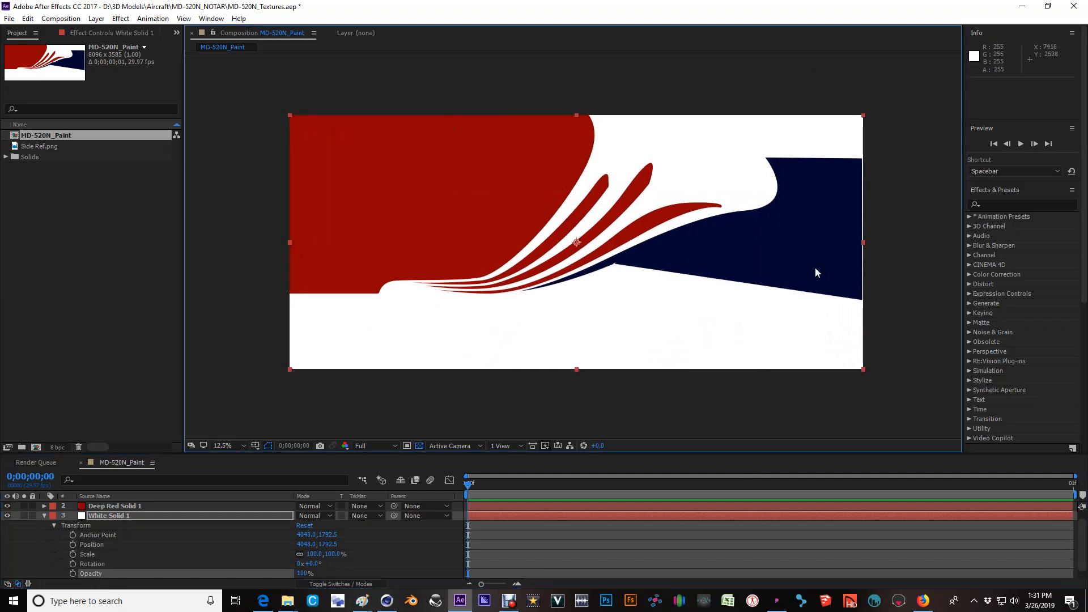
Review the MD-520N_Paint composition's size and frame settings without changing them, and inspect the finished artwork.
{"action": "left_click", "coordinate": [61, 18]}
{"action": "left_click", "coordinate": [91, 48]}
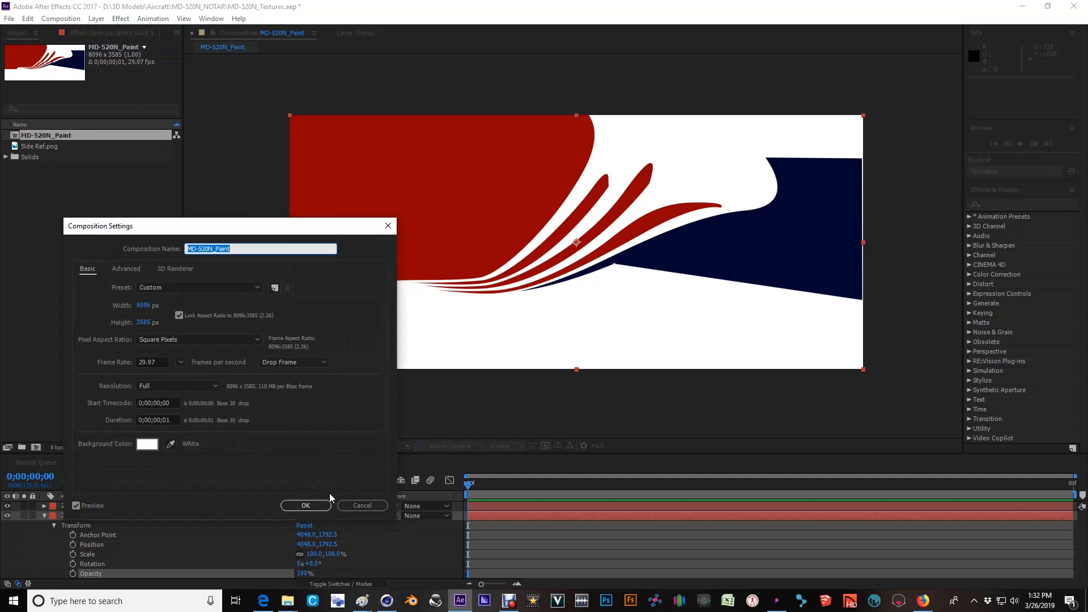
{"action": "left_click", "coordinate": [361, 505]}
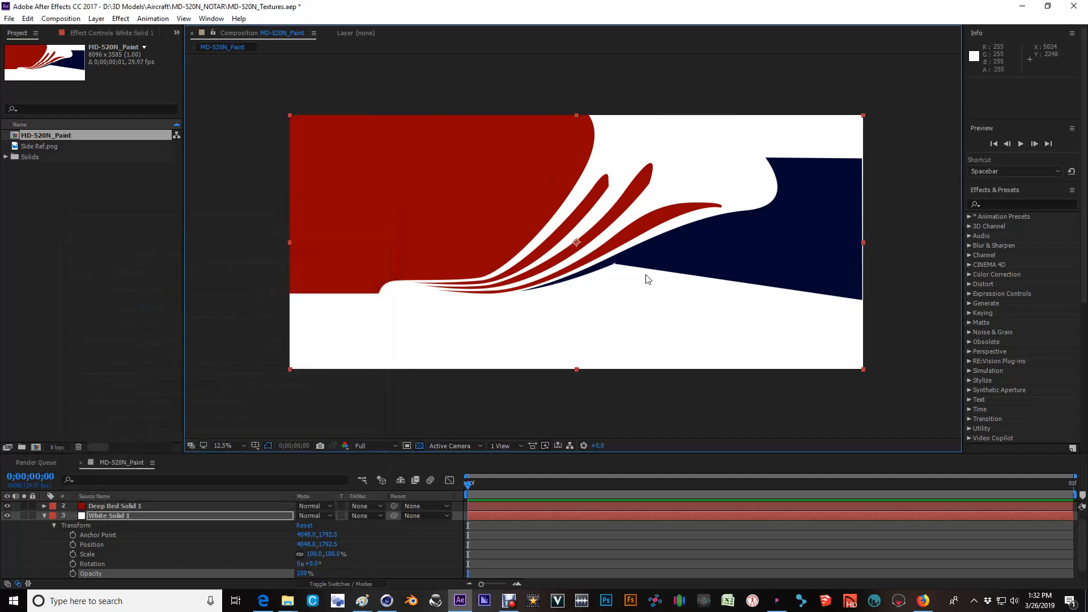
{"action": "scroll", "coordinate": [651, 284], "scroll_direction": "up", "scroll_amount": 1}
{"action": "scroll", "coordinate": [594, 320], "scroll_direction": "down", "scroll_amount": 1}
Return to Cinema 4D and inspect the helicopter model from the front side in the Perspective view.
{"action": "left_click", "coordinate": [1023, 6]}
{"action": "left_click_drag", "start_coordinate": [531, 195], "coordinate": [477, 234], "text": "alt"}
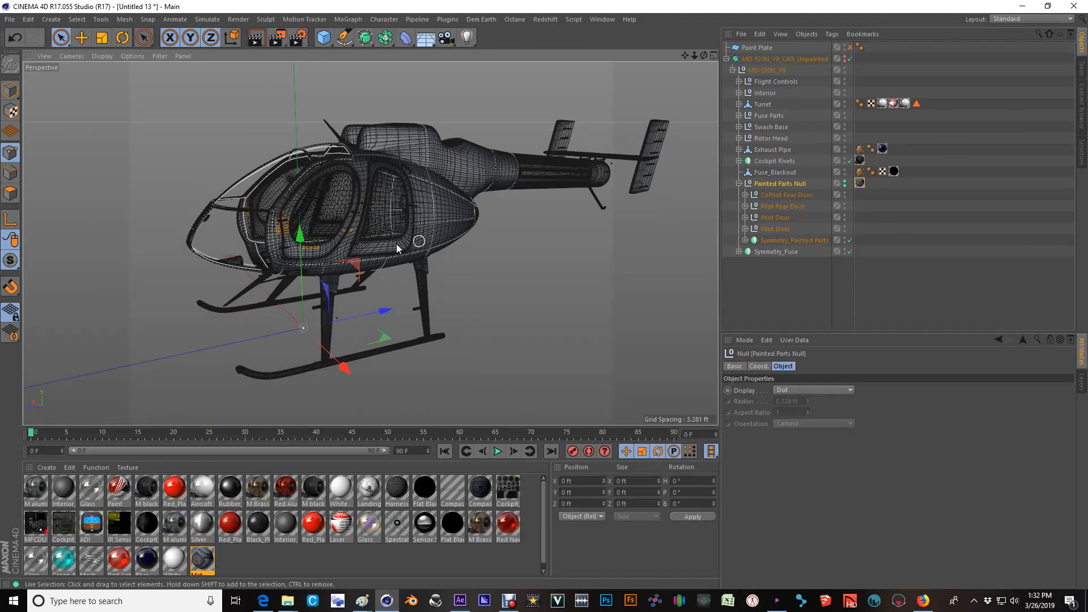
{"action": "scroll", "coordinate": [396, 244], "scroll_direction": "up", "scroll_amount": 1}
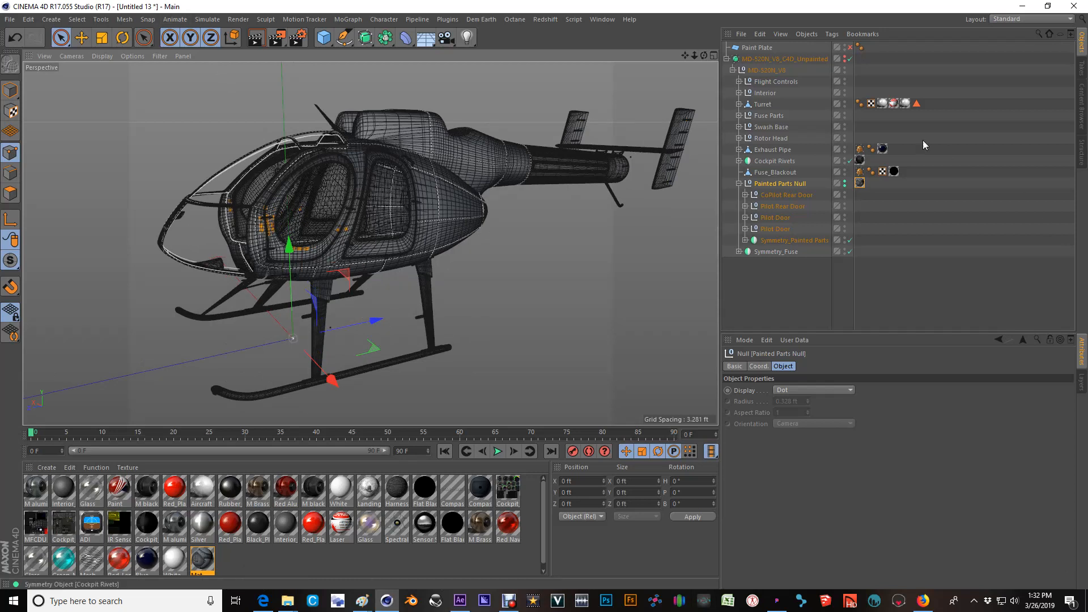
{"action": "middle_click_drag", "start_coordinate": [339, 261], "coordinate": [355, 256], "text": "alt"}
{"action": "scroll", "coordinate": [356, 258], "scroll_direction": "up", "scroll_amount": 2}
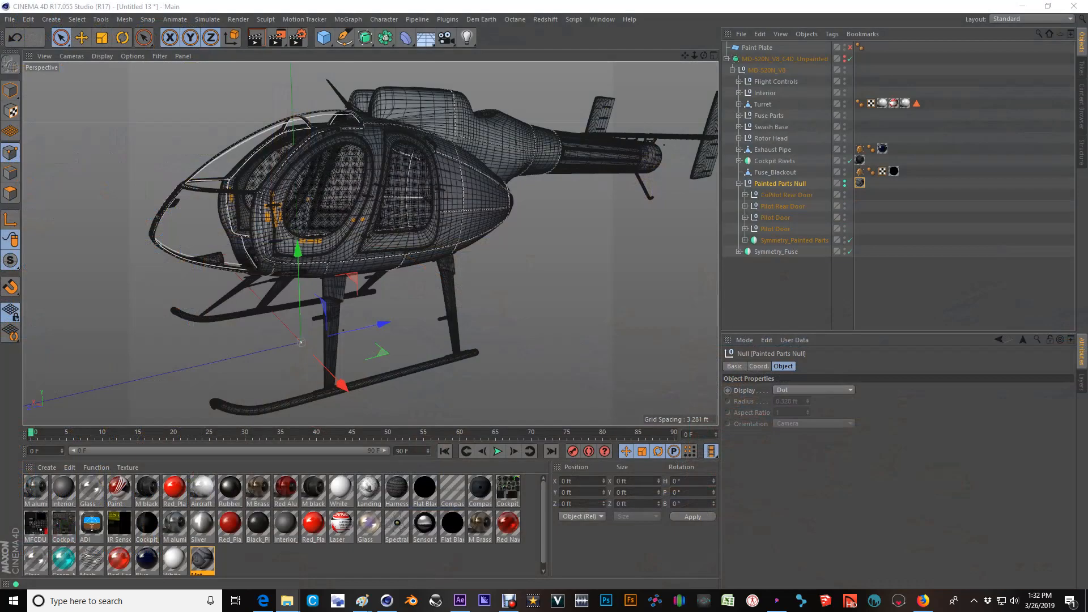
Open the MD-520N_Paint image from the MD-520N_NOTAR folder in File Explorer, view it and close the preview.
{"action": "left_click_drag", "start_coordinate": [1087, 147], "coordinate": [522, 148]}
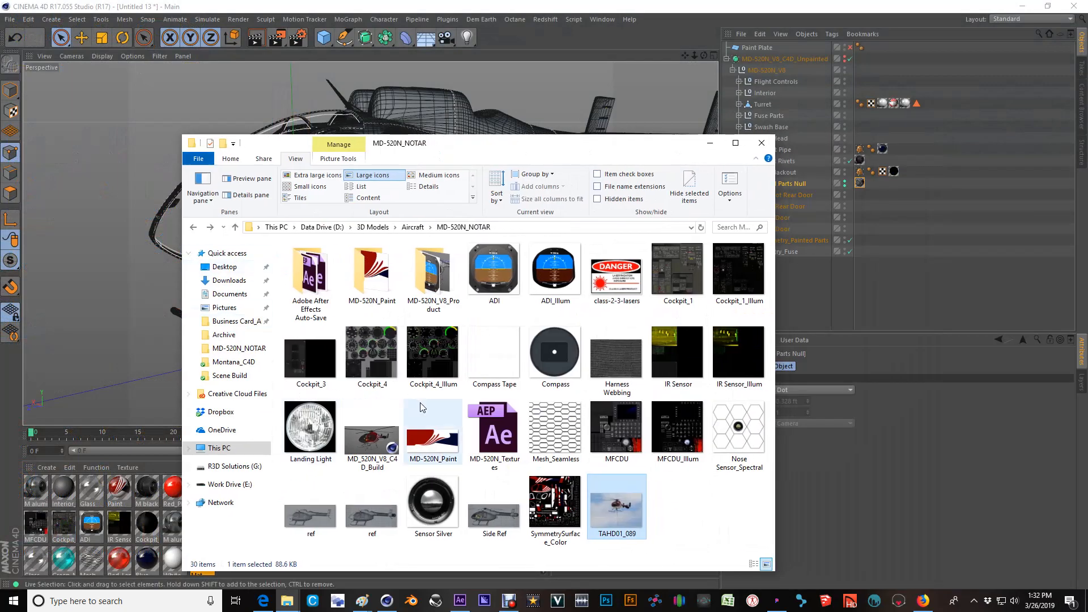
{"action": "left_click", "coordinate": [446, 450]}
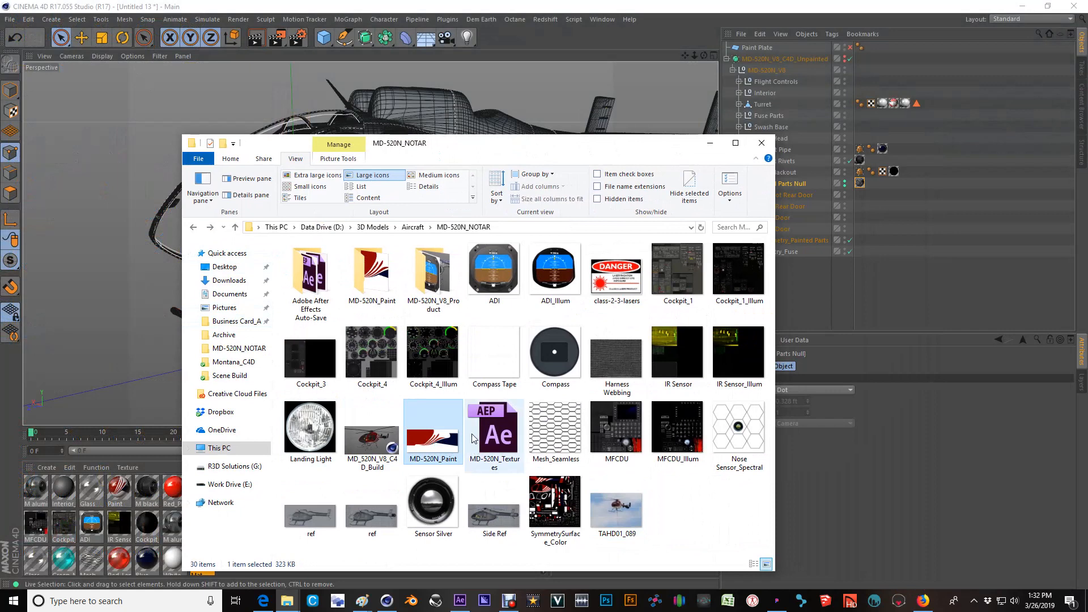
{"action": "left_click_drag", "start_coordinate": [527, 143], "coordinate": [671, 94]}
{"action": "double_click", "coordinate": [583, 397]}
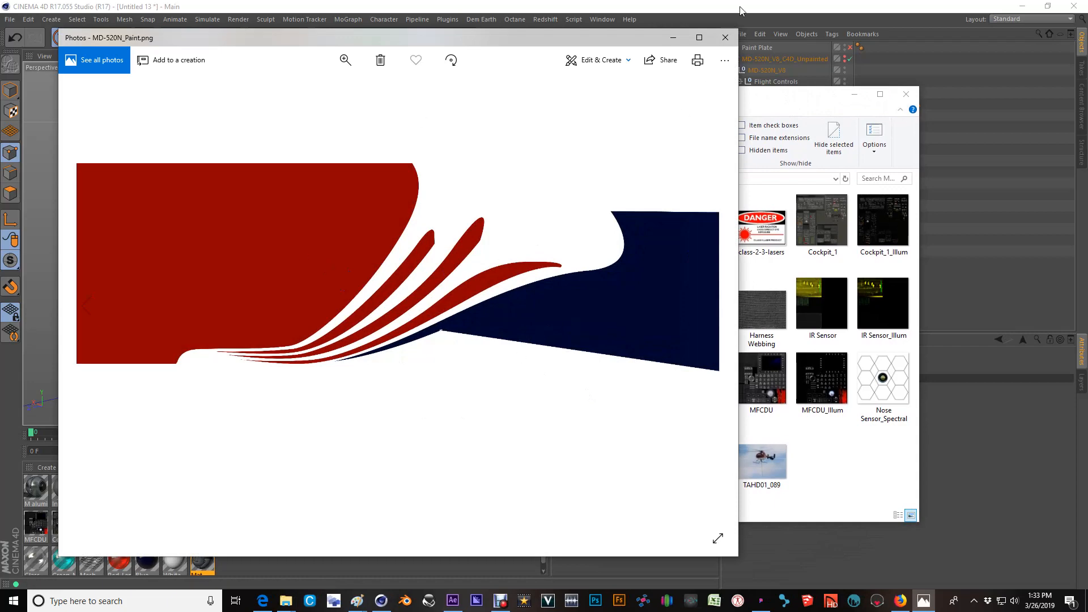
{"action": "left_click", "coordinate": [726, 37]}
Create a new Cinema 4D material from the MD-520N_Paint image without copying the file to the project location.
{"action": "left_click_drag", "start_coordinate": [645, 96], "coordinate": [789, 70]}
{"action": "left_click_drag", "start_coordinate": [703, 365], "coordinate": [289, 575]}
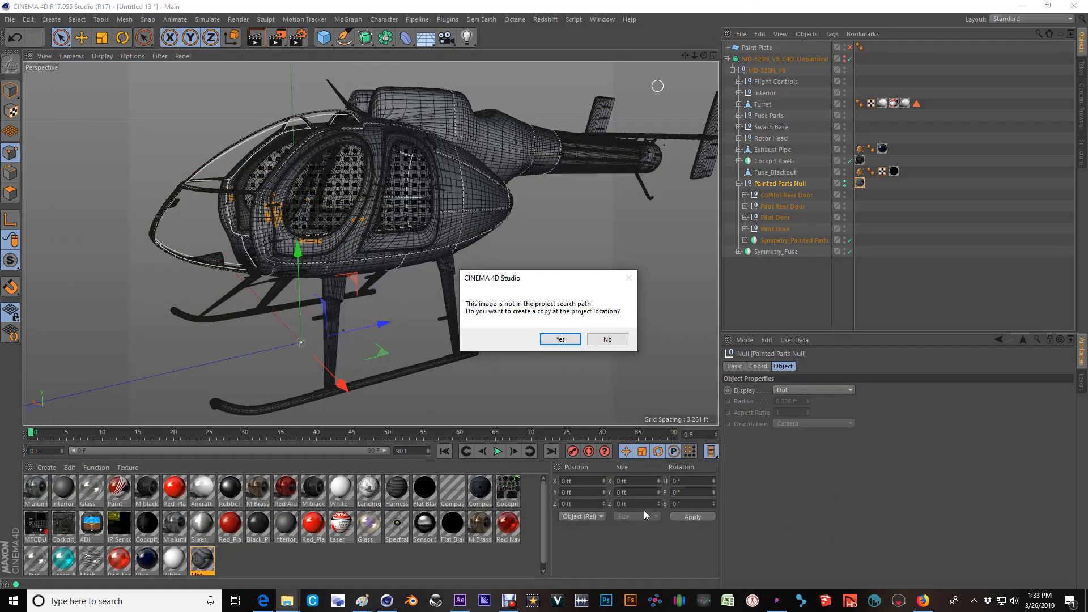
{"action": "left_click", "coordinate": [607, 339]}
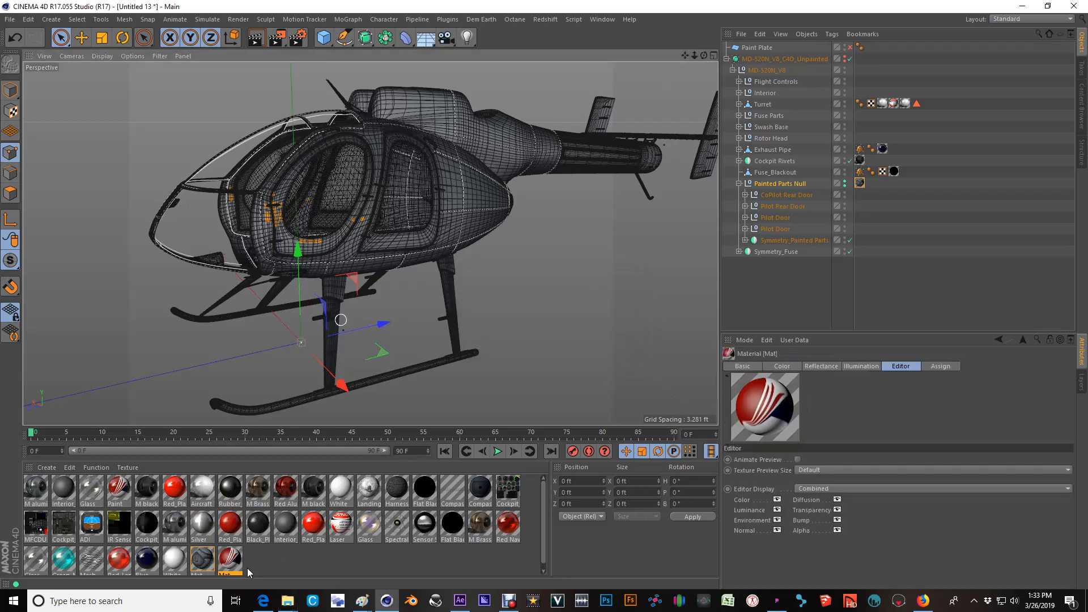
Inspect the existing Paint material's reflectance Layer 1 and color texture settings, then close its editor.
{"action": "left_click", "coordinate": [125, 491]}
{"action": "double_click", "coordinate": [119, 491]}
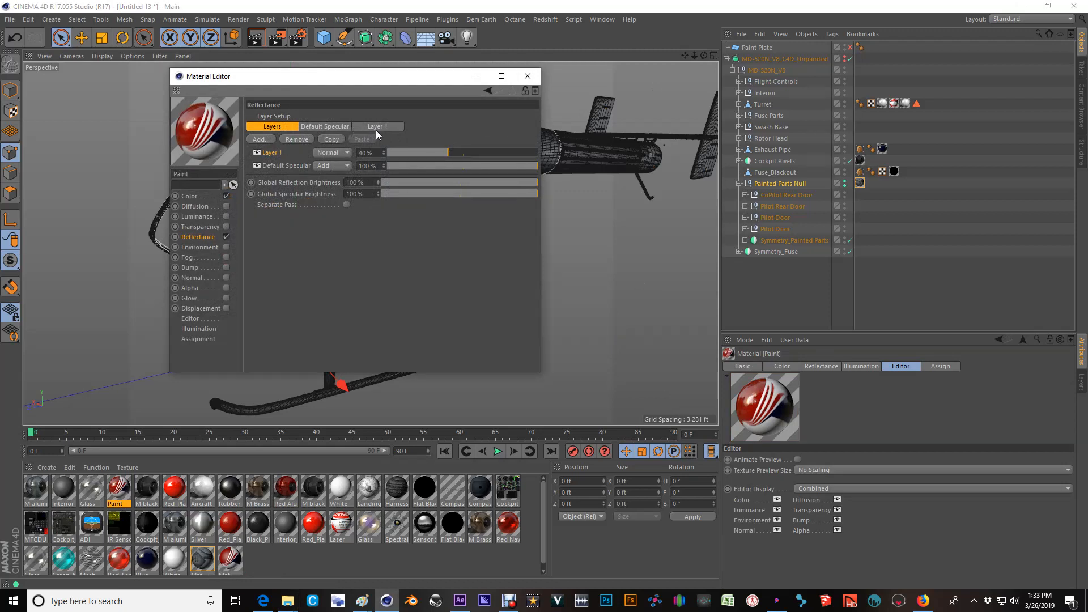
{"action": "left_click", "coordinate": [377, 127]}
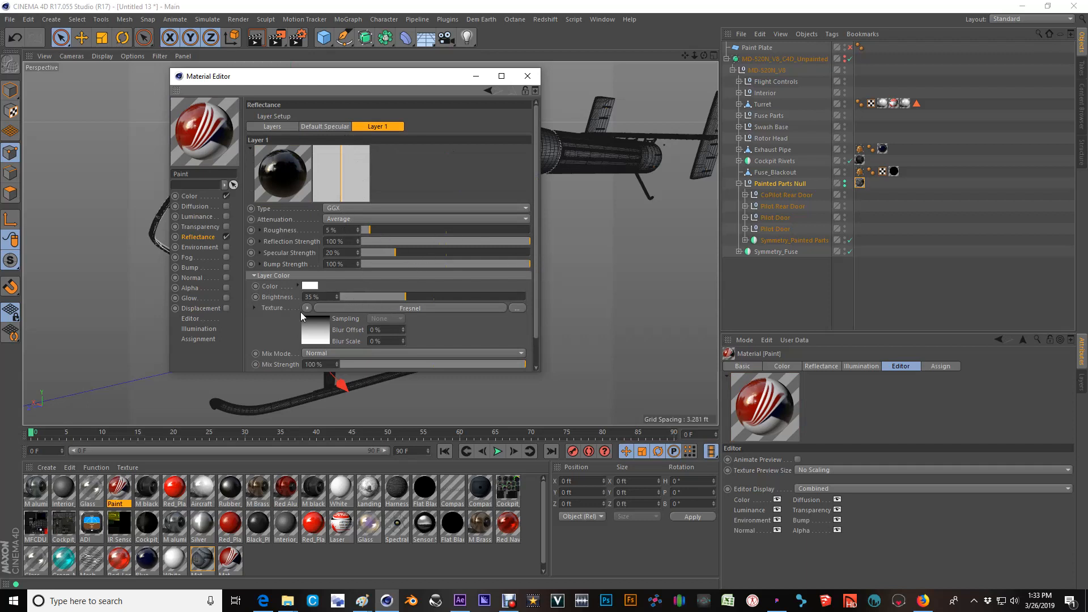
{"action": "left_click", "coordinate": [190, 196]}
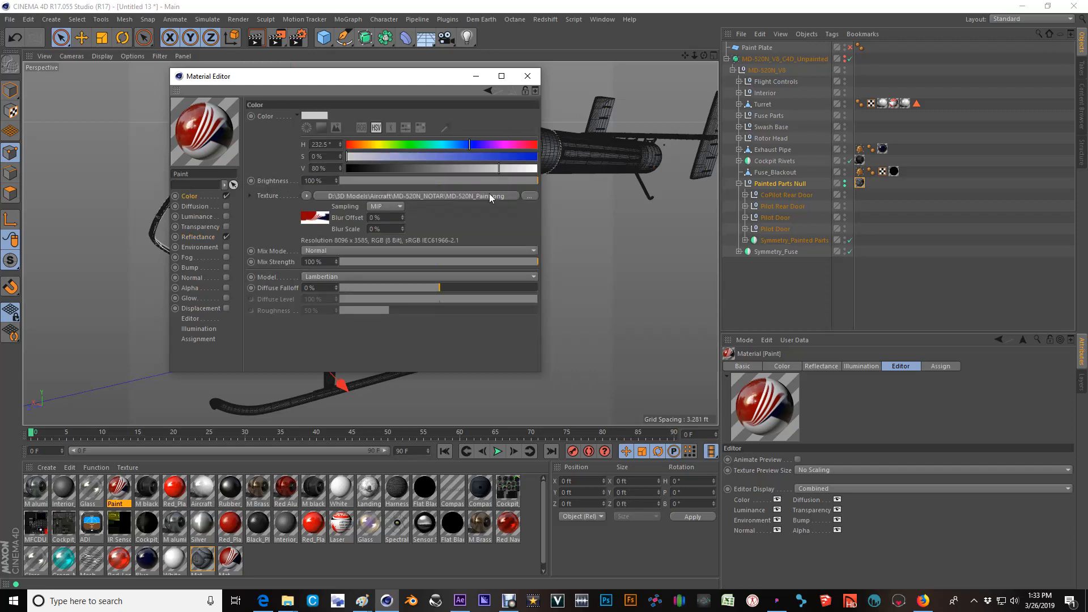
{"action": "left_click", "coordinate": [527, 76]}
Delete the newly created Mat material that uses the MD-520N_Paint image.
{"action": "mouse_move", "coordinate": [119, 489]}
{"action": "left_mouse_down"}
{"action": "mouse_move", "coordinate": [165, 529]}
{"action": "mouse_move", "coordinate": [115, 485]}
{"action": "left_mouse_up"}
{"action": "left_click", "coordinate": [228, 557]}
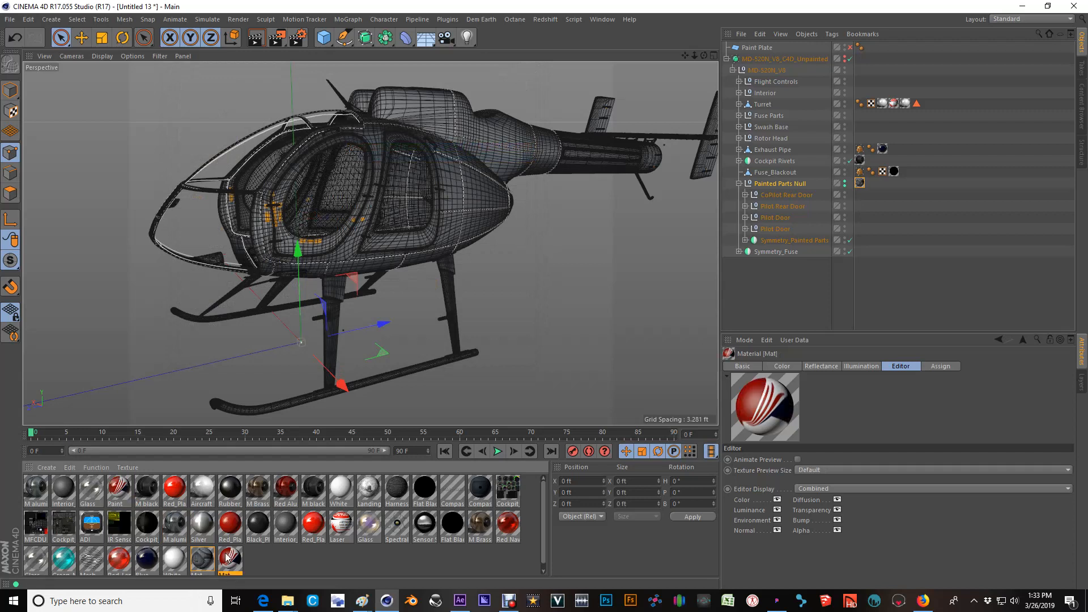
{"action": "key", "text": "Delete"}
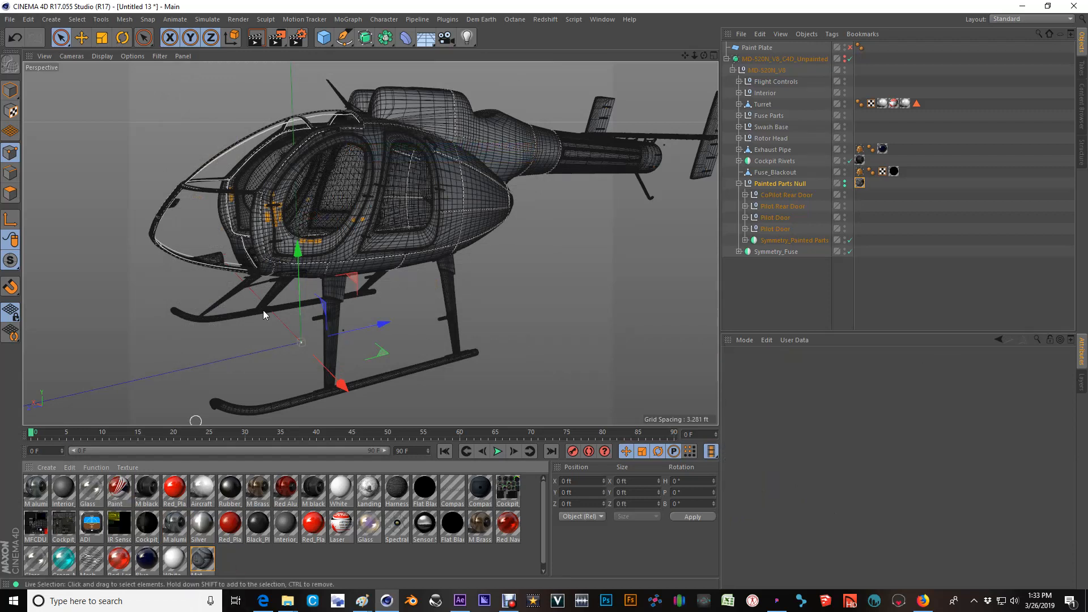
Replace the material on the Painted Parts Null with the Paint material and disable the MD-520N_V8_C4D_Unpainted subdivision surface.
{"action": "scroll", "coordinate": [435, 227], "scroll_direction": "up", "scroll_amount": 5}
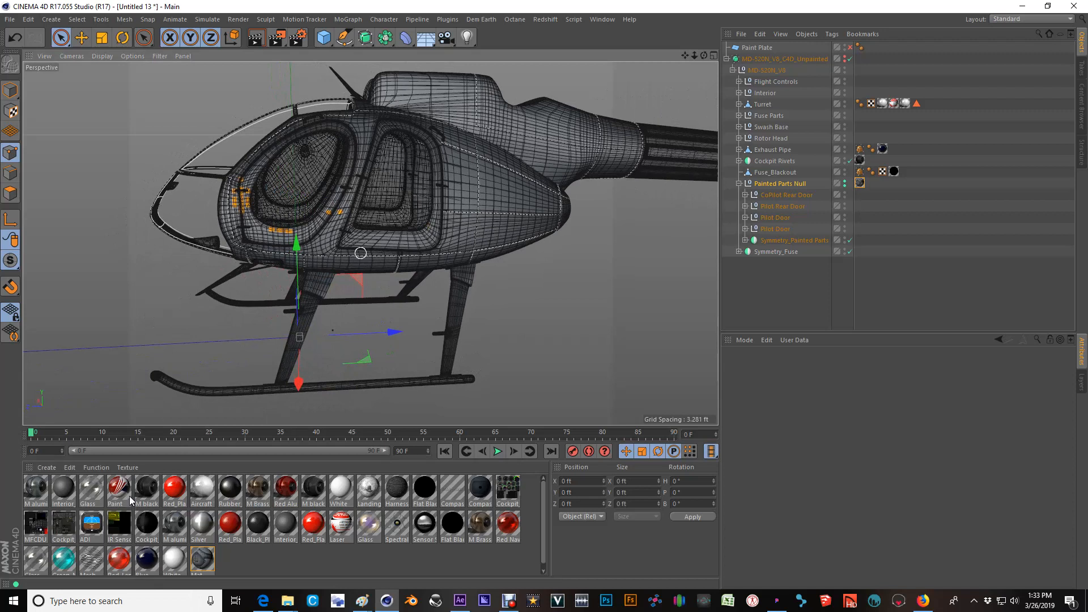
{"action": "mouse_move", "coordinate": [114, 487]}
{"action": "left_mouse_down"}
{"action": "mouse_move", "coordinate": [153, 512]}
{"action": "mouse_move", "coordinate": [856, 237]}
{"action": "mouse_move", "coordinate": [861, 189]}
{"action": "left_mouse_up"}
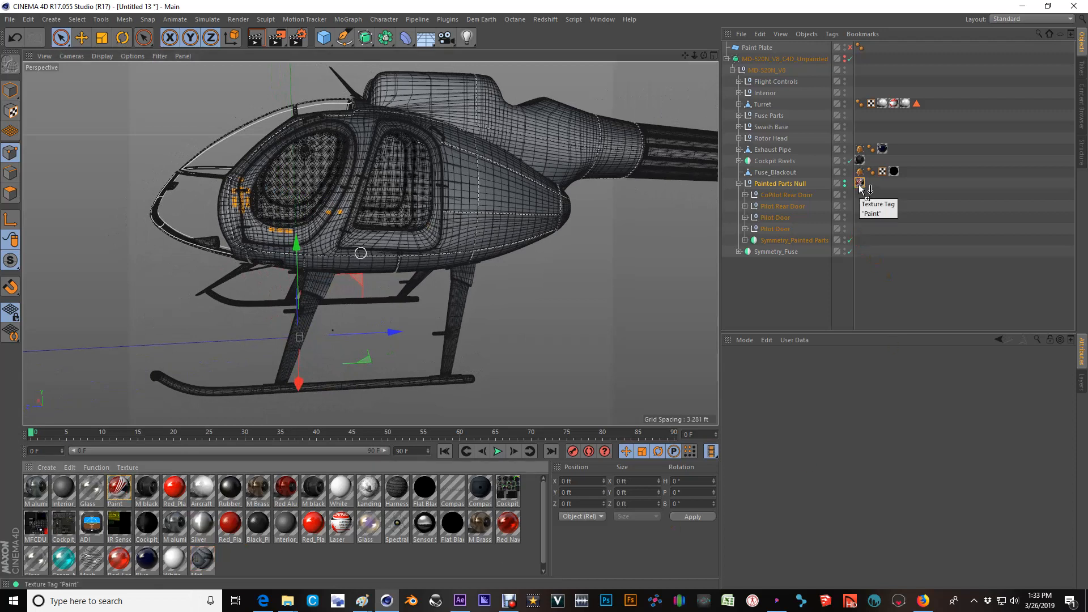
{"action": "left_click", "coordinate": [851, 58]}
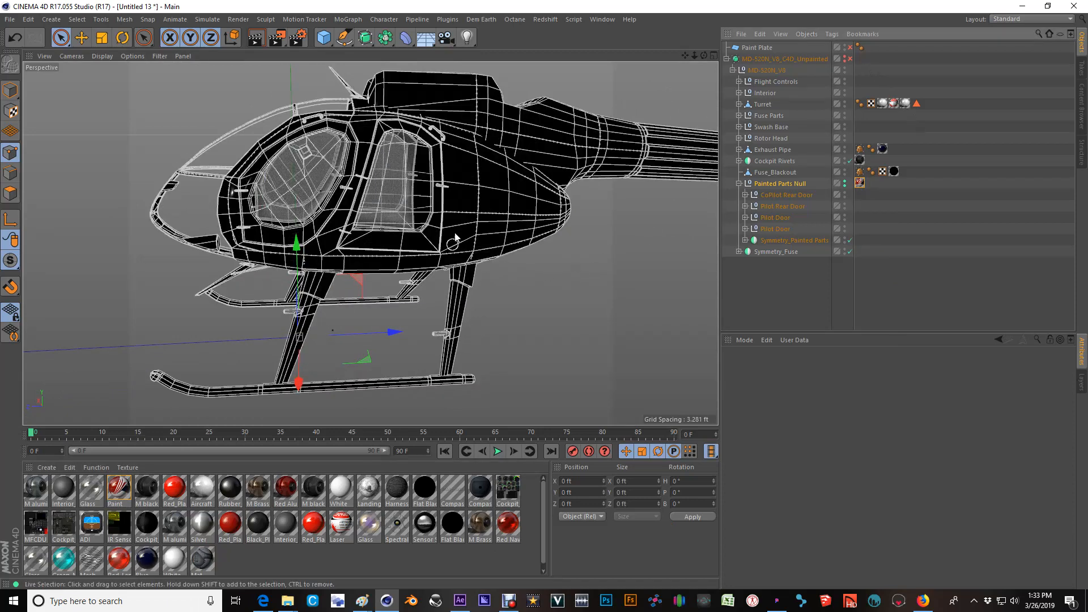
Render a preview of the active view to check the paint scheme on the helicopter's fuselage and tail boom.
{"action": "middle_click_drag", "start_coordinate": [544, 177], "coordinate": [425, 210], "text": "alt"}
{"action": "left_click_drag", "start_coordinate": [425, 210], "coordinate": [491, 215], "text": "alt"}
{"action": "left_click", "coordinate": [256, 40]}
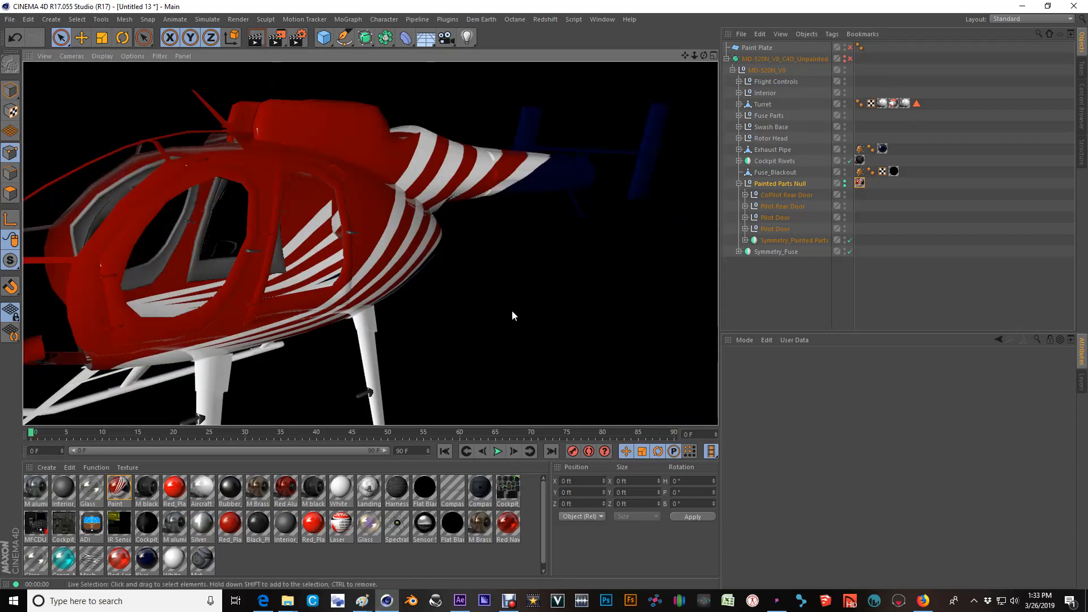
{"action": "scroll", "coordinate": [510, 172], "scroll_direction": "down", "scroll_amount": 3}
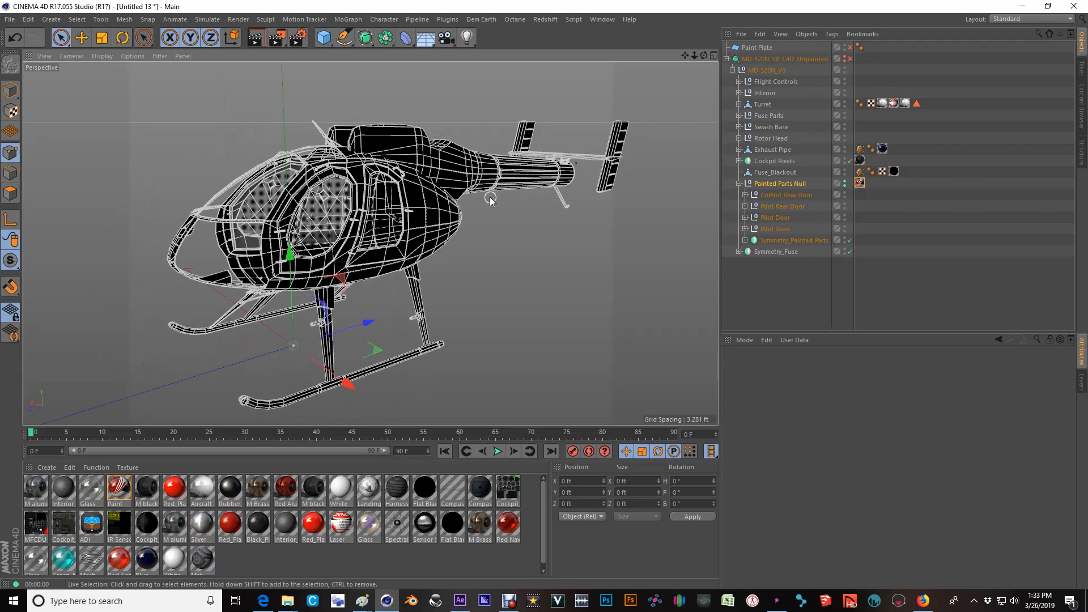
Check the Paint material's color texture, close its editor and refresh all material previews.
{"action": "scroll", "coordinate": [487, 195], "scroll_direction": "up", "scroll_amount": 2}
{"action": "double_click", "coordinate": [119, 486]}
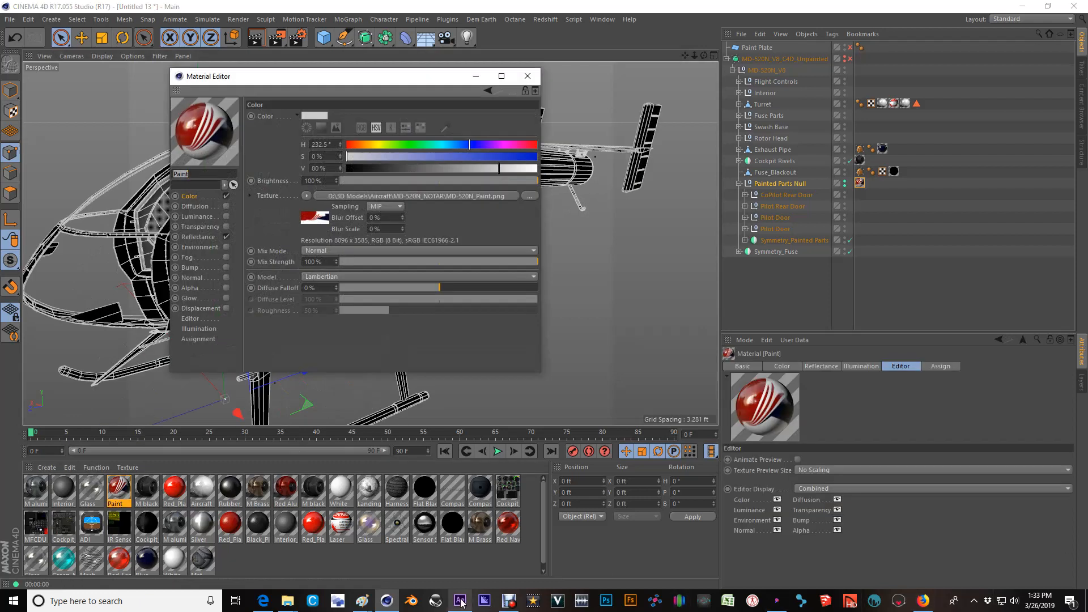
{"action": "left_click", "coordinate": [527, 84]}
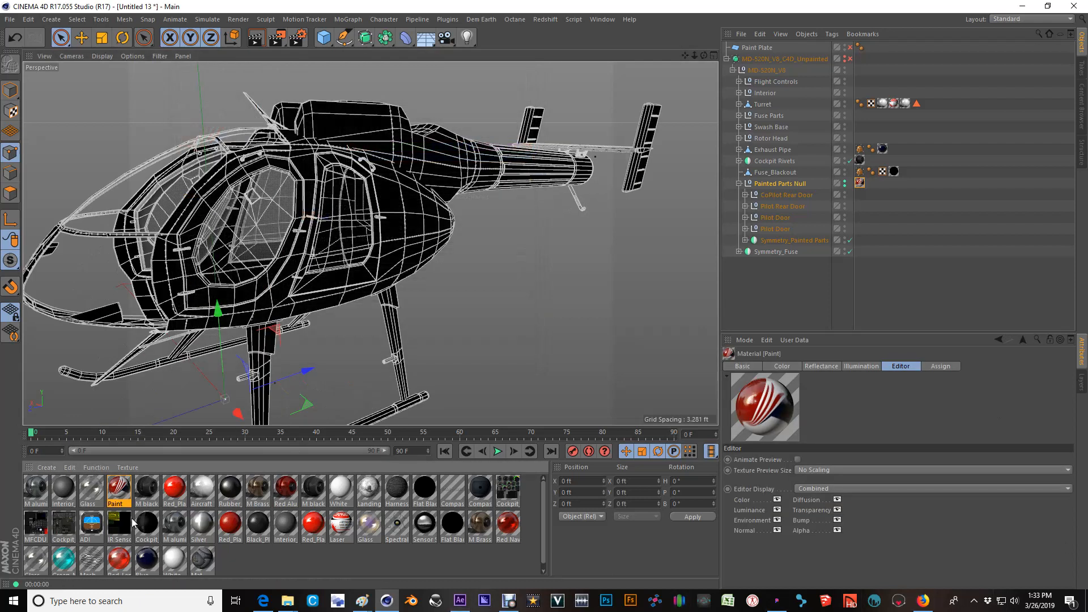
{"action": "left_click", "coordinate": [107, 468]}
{"action": "left_click", "coordinate": [111, 455]}
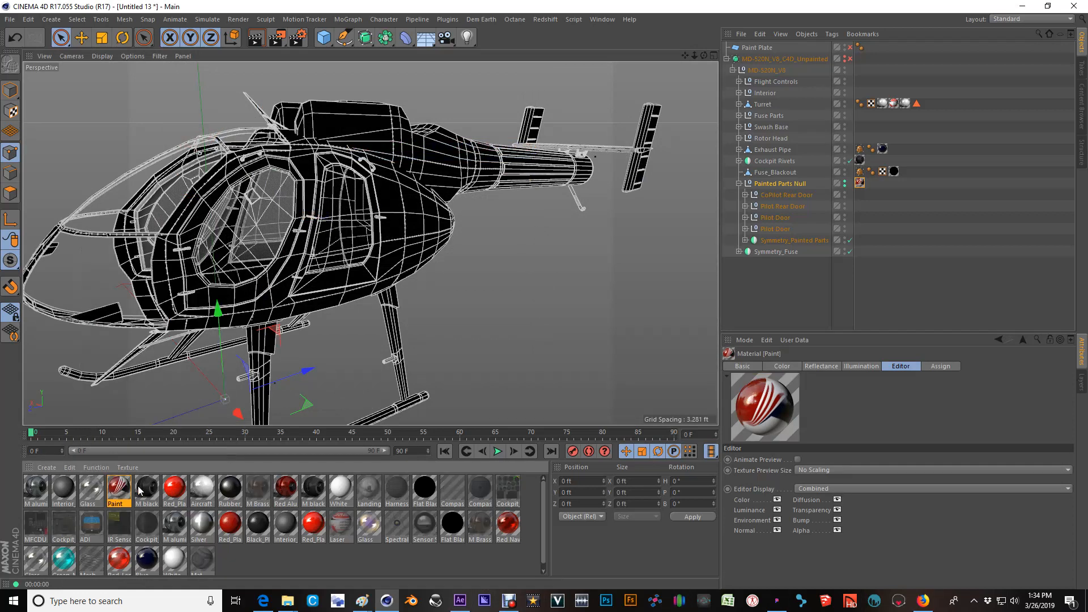
Examine the paint texture along the helicopter's side, up close where the stripes run from the fuselage to the tail boom.
{"action": "scroll", "coordinate": [410, 226], "scroll_direction": "down", "scroll_amount": 2}
{"action": "left_click_drag", "start_coordinate": [406, 191], "coordinate": [606, 196], "text": "alt"}
{"action": "middle_click_drag", "start_coordinate": [295, 220], "coordinate": [563, 265], "text": "alt"}
{"action": "scroll", "coordinate": [563, 265], "scroll_direction": "down", "scroll_amount": 4}
{"action": "left_click_drag", "start_coordinate": [380, 237], "coordinate": [396, 258], "text": "alt"}
{"action": "scroll", "coordinate": [395, 258], "scroll_direction": "up", "scroll_amount": 3}
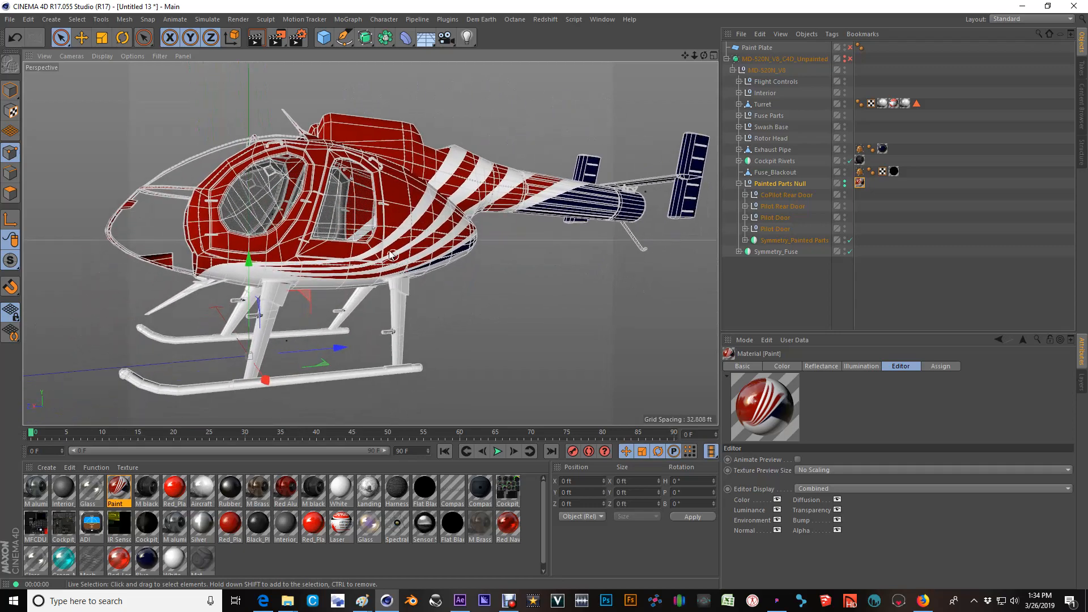
{"action": "scroll", "coordinate": [344, 191], "scroll_direction": "up", "scroll_amount": 2}
{"action": "scroll", "coordinate": [345, 191], "scroll_direction": "up", "scroll_amount": 3}
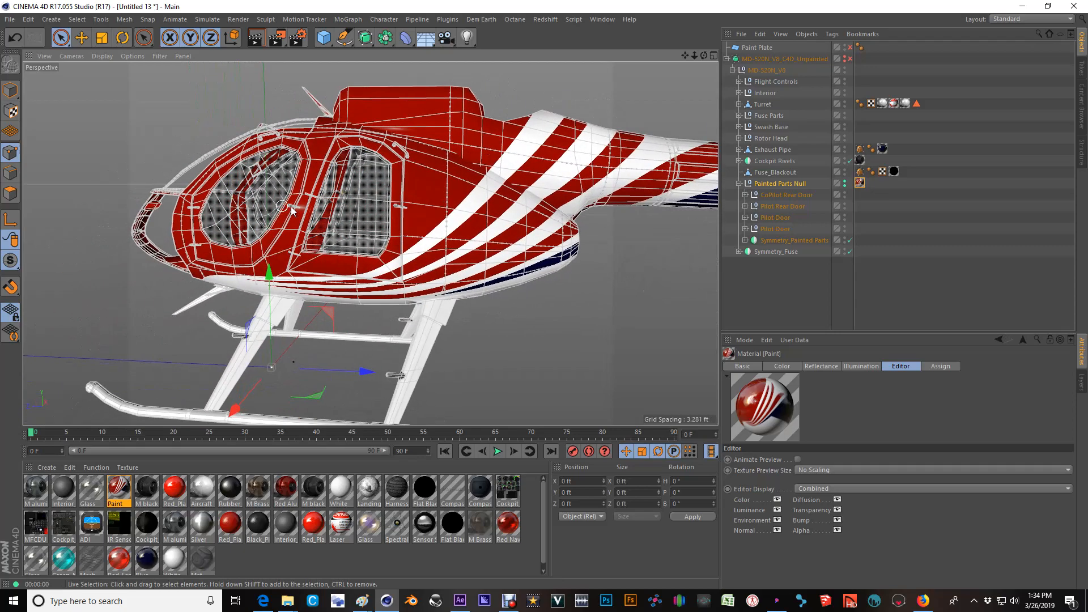
{"action": "left_click_drag", "start_coordinate": [512, 100], "coordinate": [481, 136], "text": "alt"}
{"action": "scroll", "coordinate": [481, 136], "scroll_direction": "up", "scroll_amount": 10}
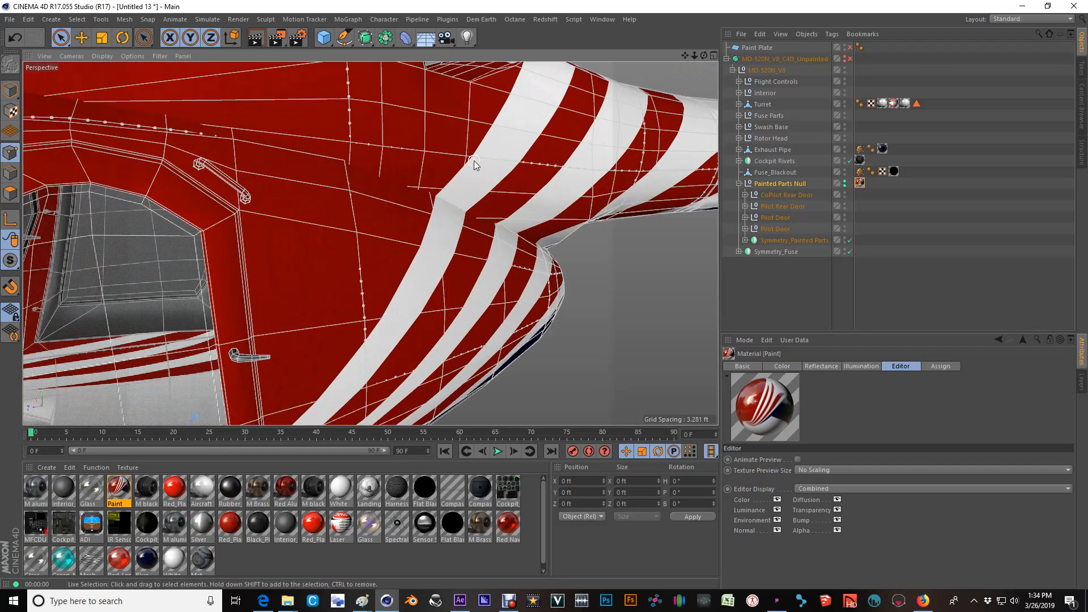
{"action": "scroll", "coordinate": [505, 161], "scroll_direction": "up", "scroll_amount": 2}
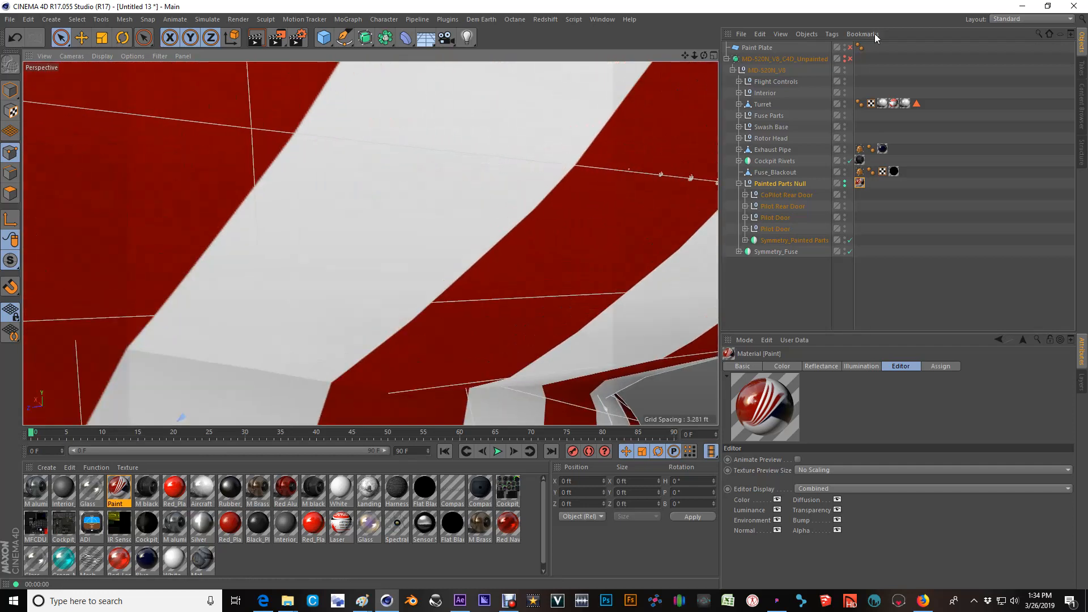
Set the editor subdivision of the MD-520N_V8_C4D_Unpainted subdivision surface to 1 and re-enable it.
{"action": "left_click", "coordinate": [813, 60]}
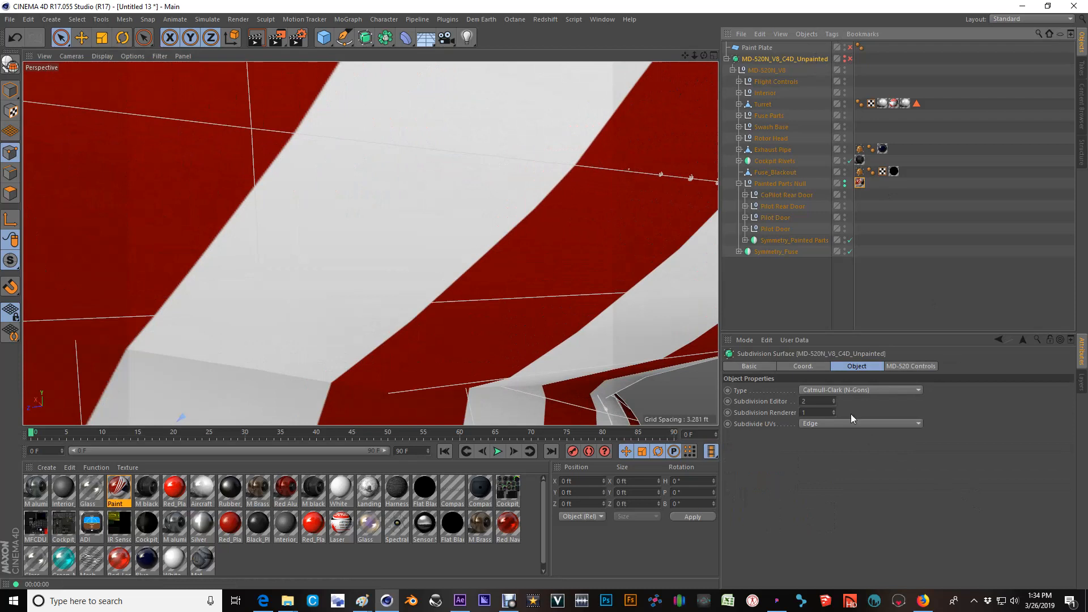
{"action": "double_click", "coordinate": [808, 402]}
{"action": "type", "text": "1"}
{"action": "key", "text": "Return"}
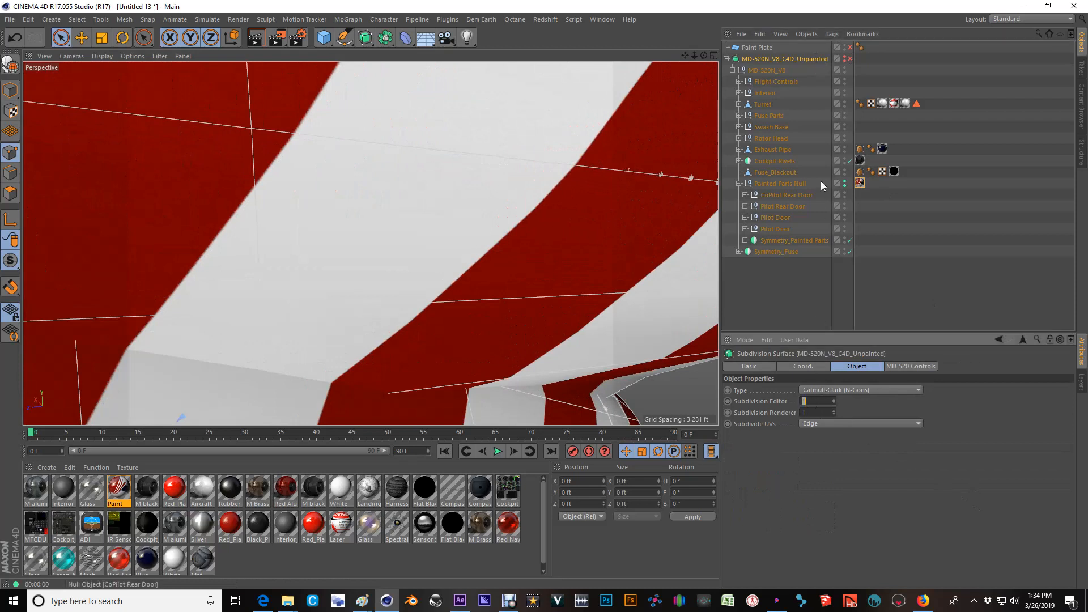
{"action": "left_click", "coordinate": [851, 59]}
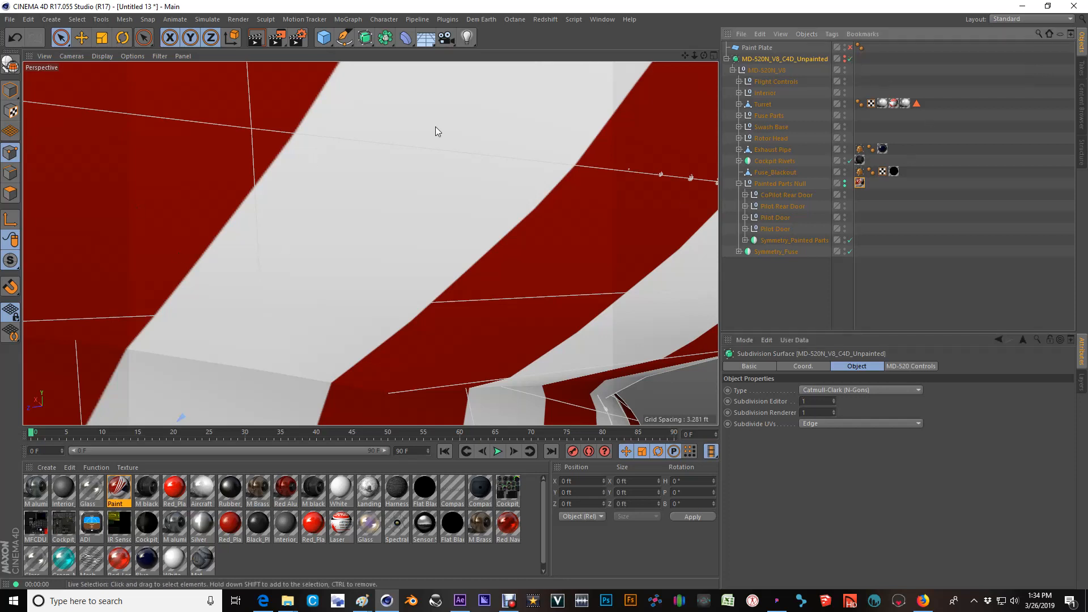
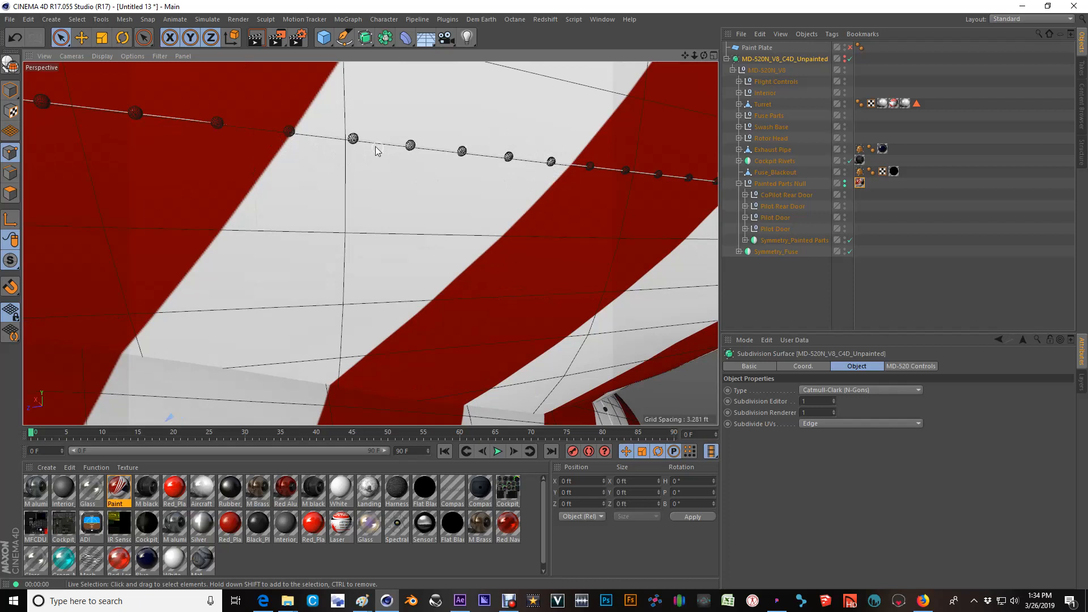
Inspect the stripe edge beside the rivets up close, and disable the MD-520N_V8_C4D_Unpainted subdivision surface.
{"action": "scroll", "coordinate": [295, 132], "scroll_direction": "up", "scroll_amount": 6}
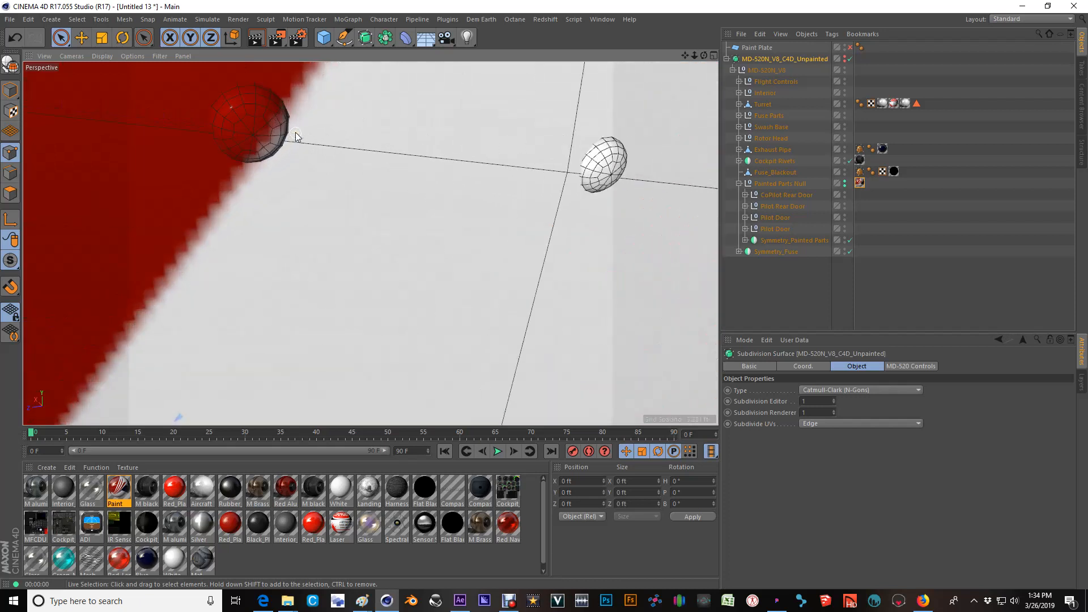
{"action": "scroll", "coordinate": [462, 114], "scroll_direction": "down", "scroll_amount": 10}
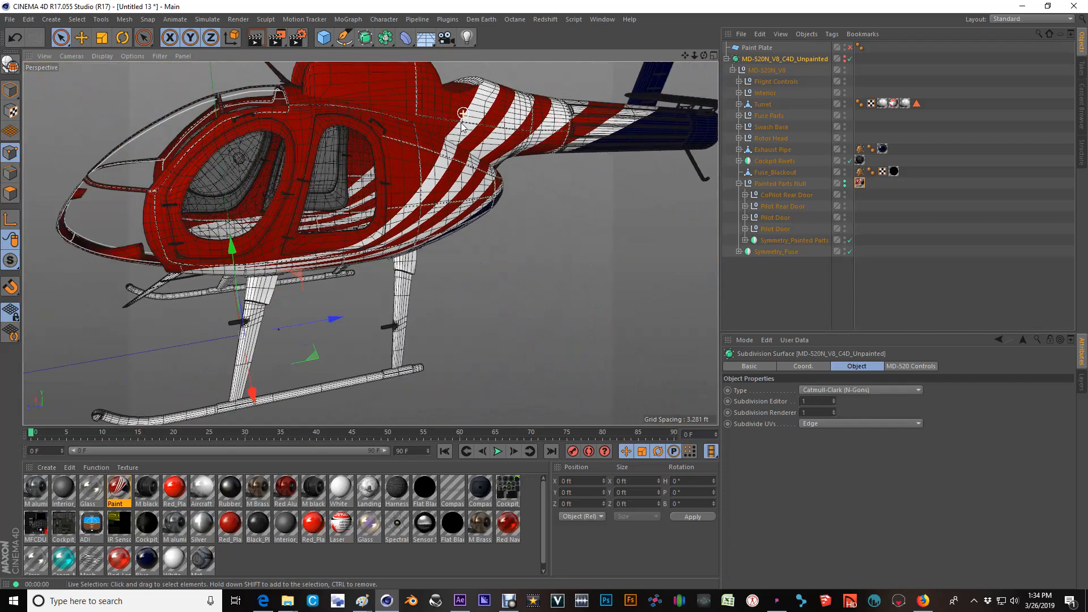
{"action": "left_click_drag", "start_coordinate": [351, 188], "coordinate": [439, 254], "text": "alt"}
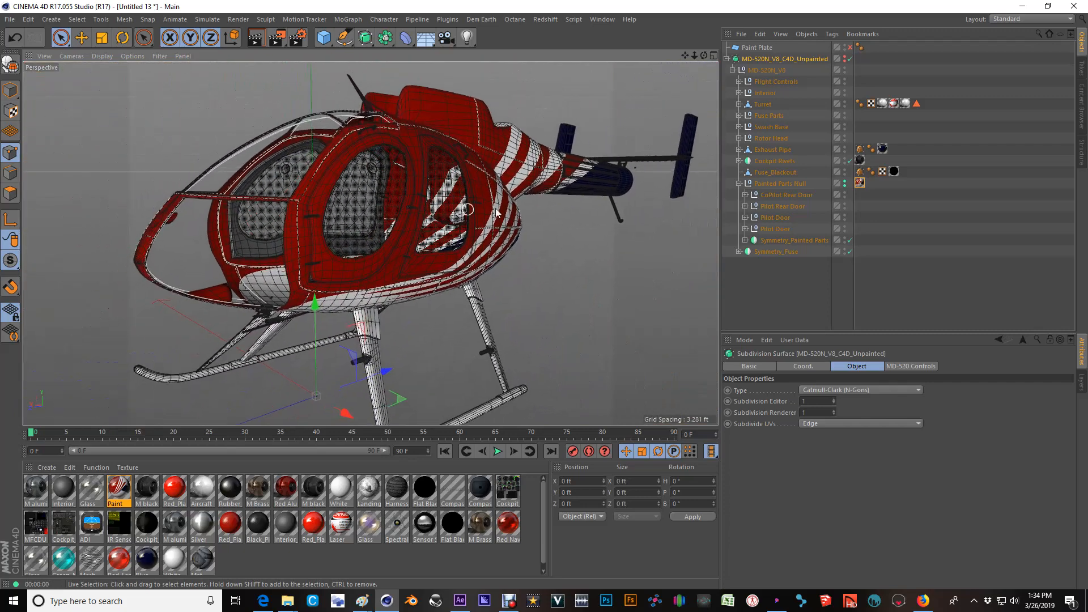
{"action": "left_click", "coordinate": [850, 59]}
{"action": "left_click_drag", "start_coordinate": [394, 185], "coordinate": [293, 188], "text": "alt"}
{"action": "scroll", "coordinate": [352, 243], "scroll_direction": "up", "scroll_amount": 3}
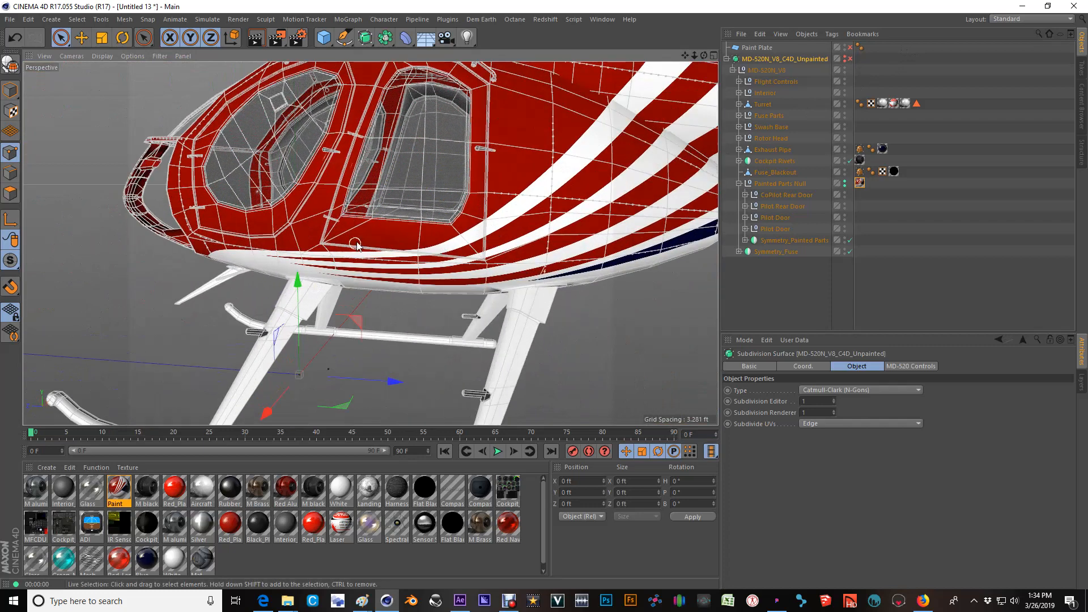
Move the upper of the two Pilot Door nulls out of Painted Parts Null to the first position under MD-520N_V8.
{"action": "left_click", "coordinate": [746, 240]}
{"action": "left_click", "coordinate": [745, 240]}
{"action": "left_click", "coordinate": [771, 218]}
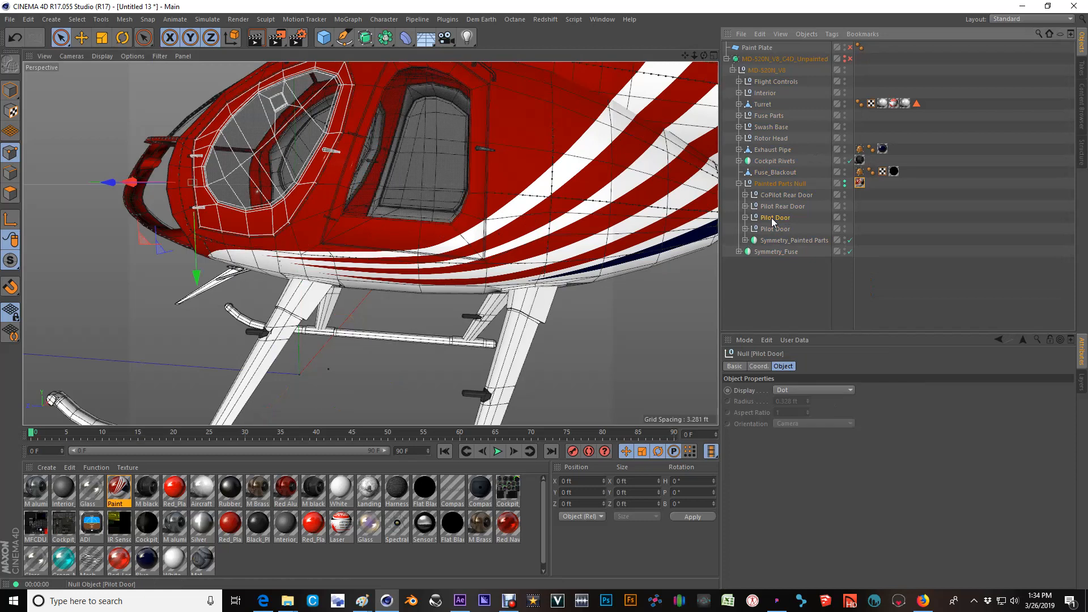
{"action": "left_click_drag", "start_coordinate": [333, 137], "coordinate": [409, 169], "text": "alt"}
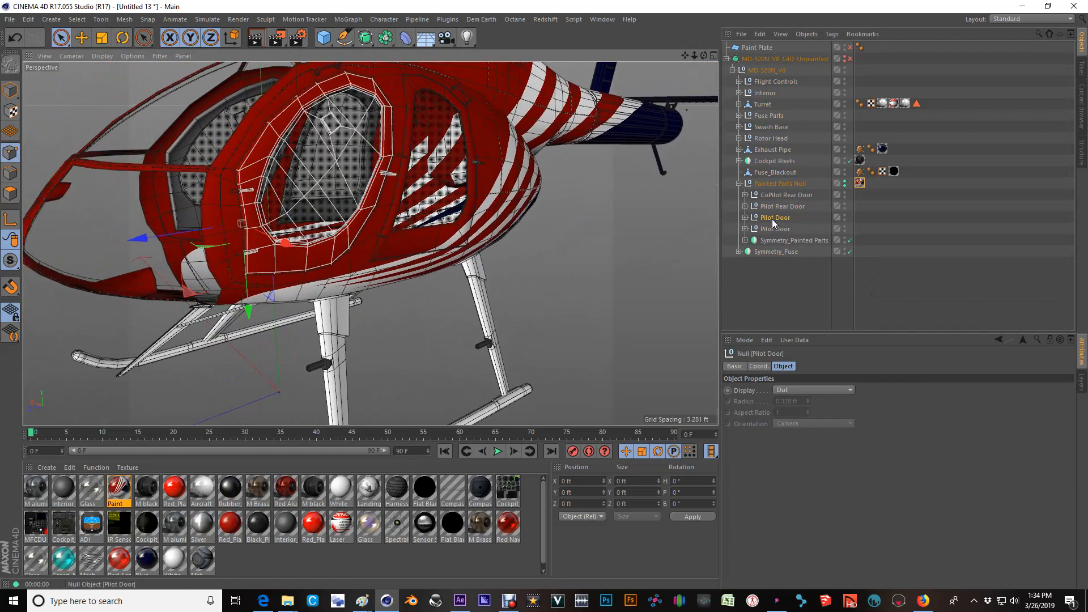
{"action": "mouse_move", "coordinate": [770, 220]}
{"action": "left_mouse_down"}
{"action": "mouse_move", "coordinate": [753, 52]}
{"action": "mouse_move", "coordinate": [744, 72]}
{"action": "left_mouse_up"}
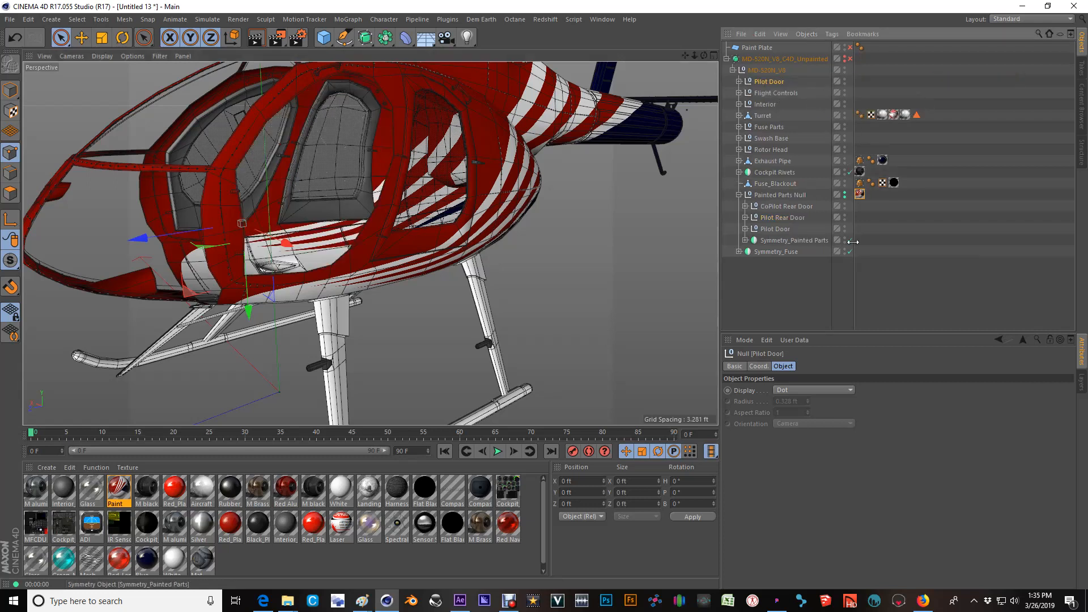
Isolate the moved Pilot Door in the viewport by hiding the rest of the helicopter.
{"action": "left_click", "coordinate": [845, 192]}
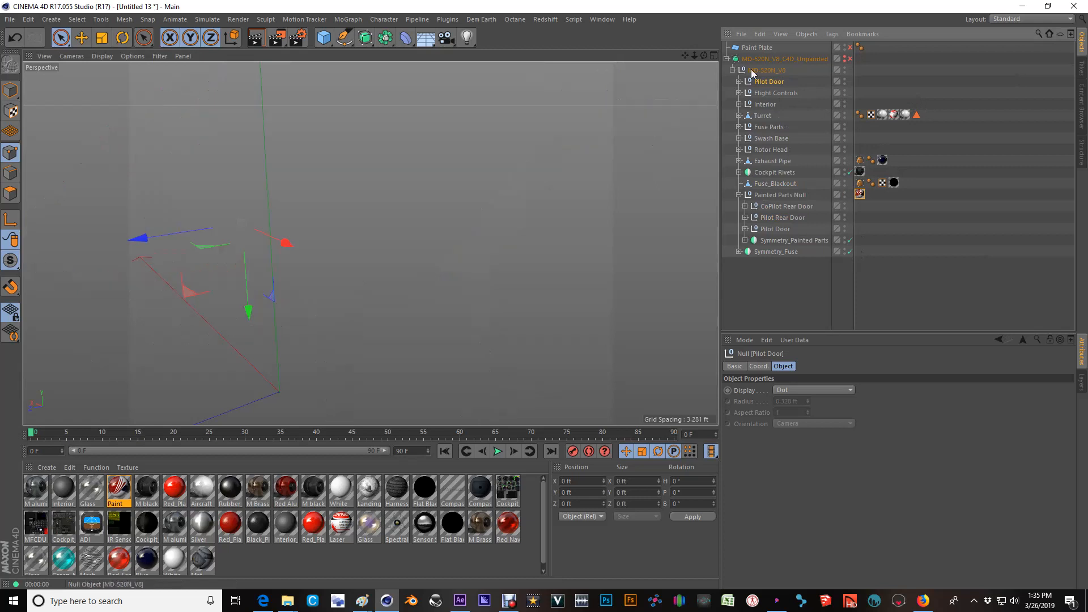
{"action": "left_click", "coordinate": [846, 82]}
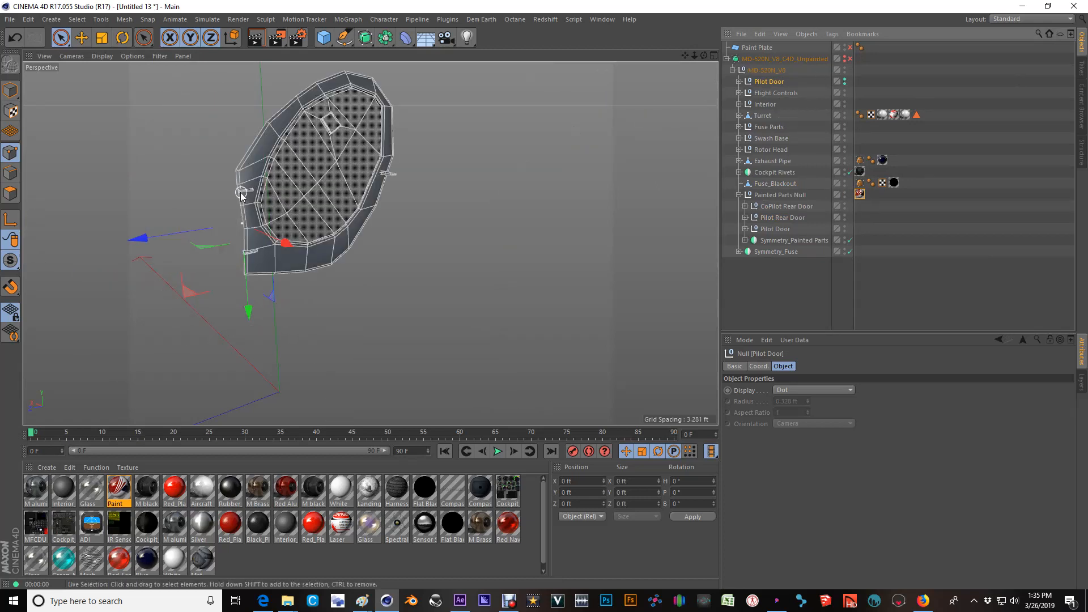
{"action": "scroll", "coordinate": [249, 190], "scroll_direction": "up", "scroll_amount": 3}
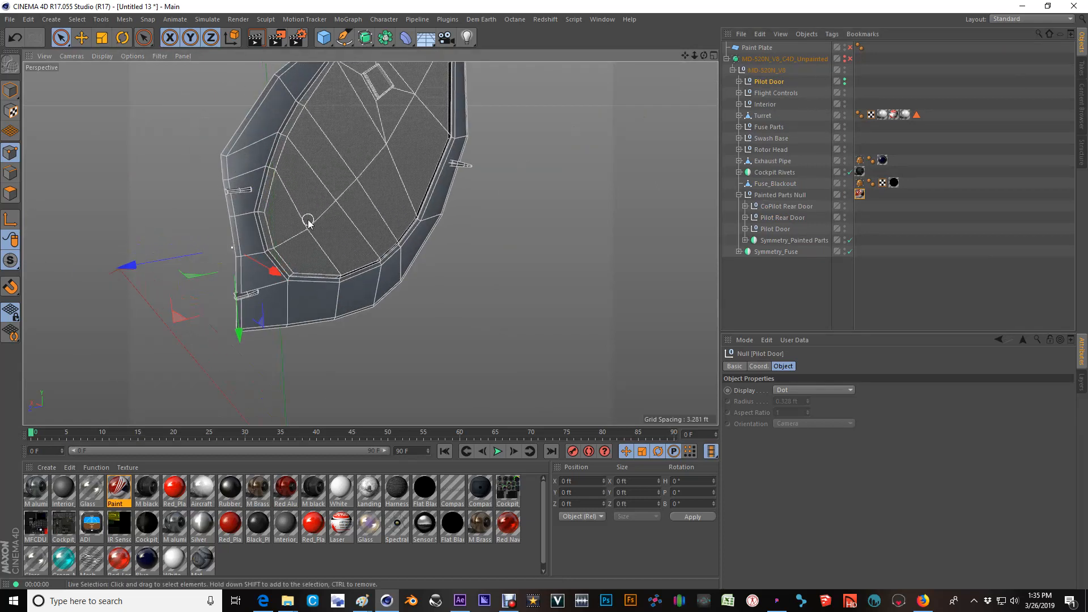
{"action": "middle_click_drag", "start_coordinate": [352, 175], "coordinate": [329, 225], "text": "alt"}
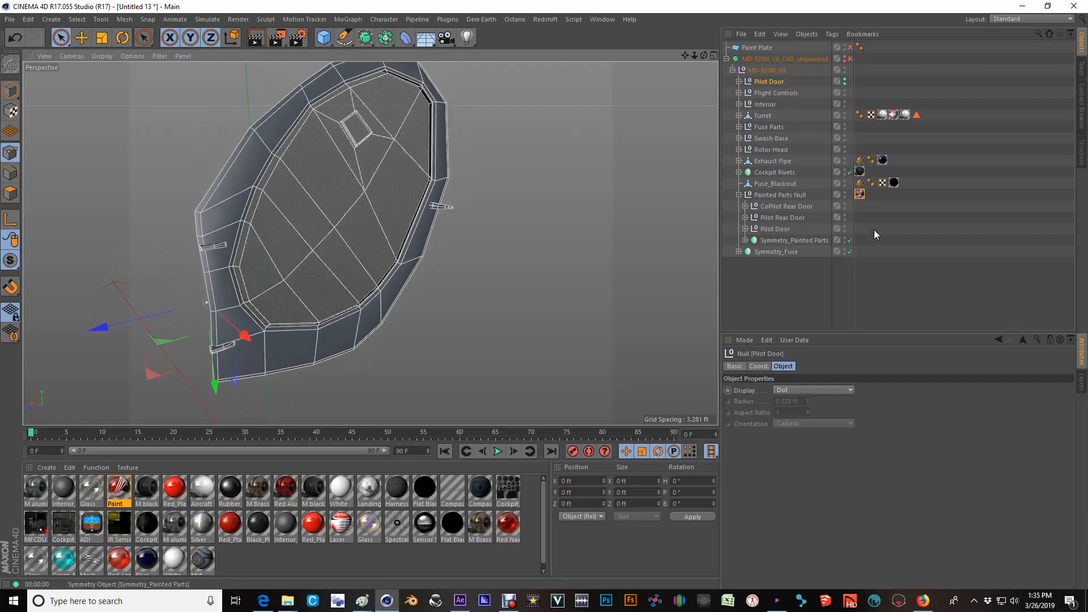
Copy the Paint texture tag from Painted Parts Null onto the moved Pilot Door.
{"action": "left_click", "coordinate": [860, 195]}
{"action": "left_click_drag", "start_coordinate": [866, 101], "coordinate": [862, 82], "text": "ctrl"}
{"action": "mouse_move", "coordinate": [347, 183]}
{"action": "left_mouse_down", "text": "alt"}
{"action": "mouse_move", "coordinate": [340, 197]}
{"action": "mouse_move", "coordinate": [286, 183]}
{"action": "left_mouse_up", "text": "alt"}
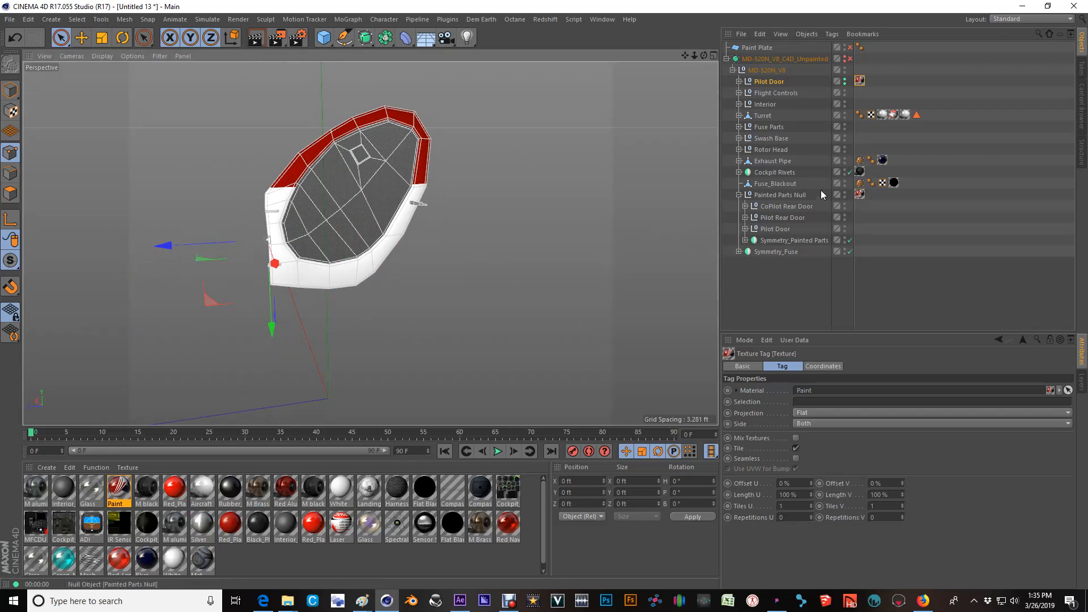
Clear the Pilot Door's forced visibility and show the whole helicopter again.
{"action": "left_click", "coordinate": [777, 195]}
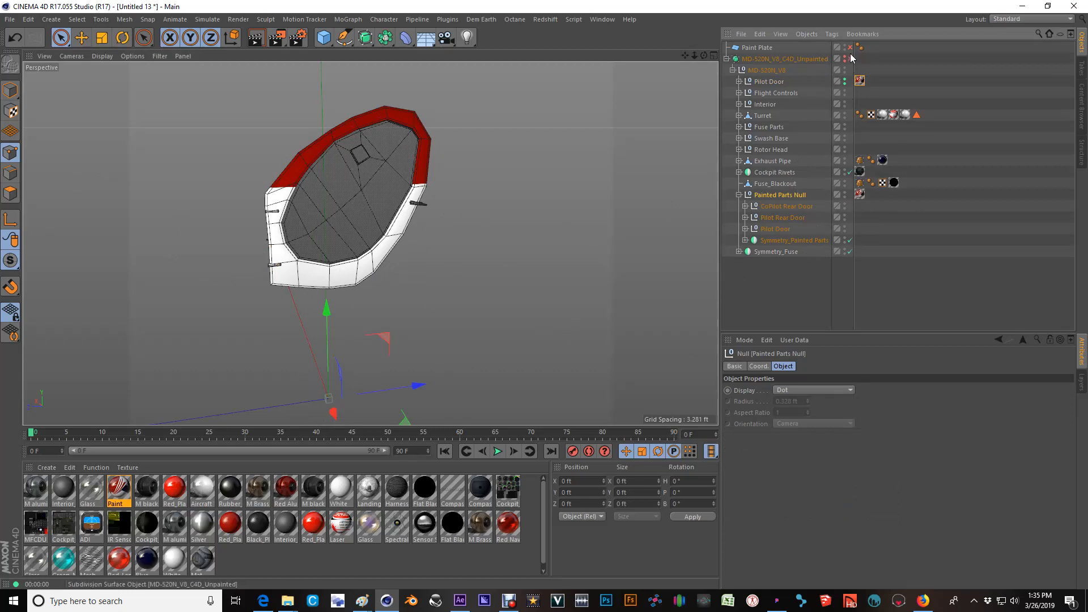
{"action": "left_click", "coordinate": [844, 81]}
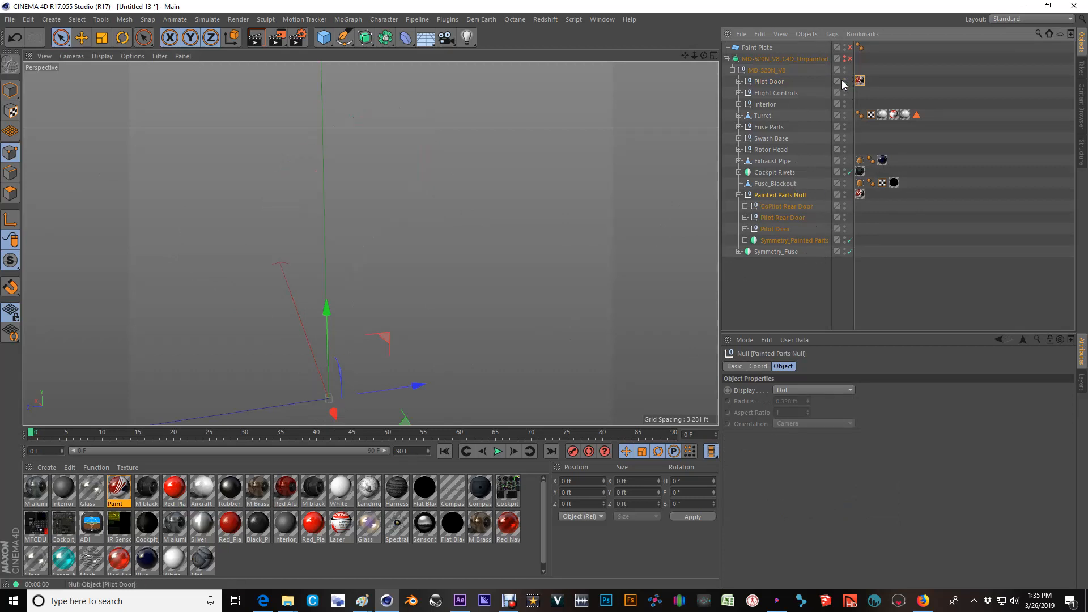
{"action": "left_click", "coordinate": [843, 59]}
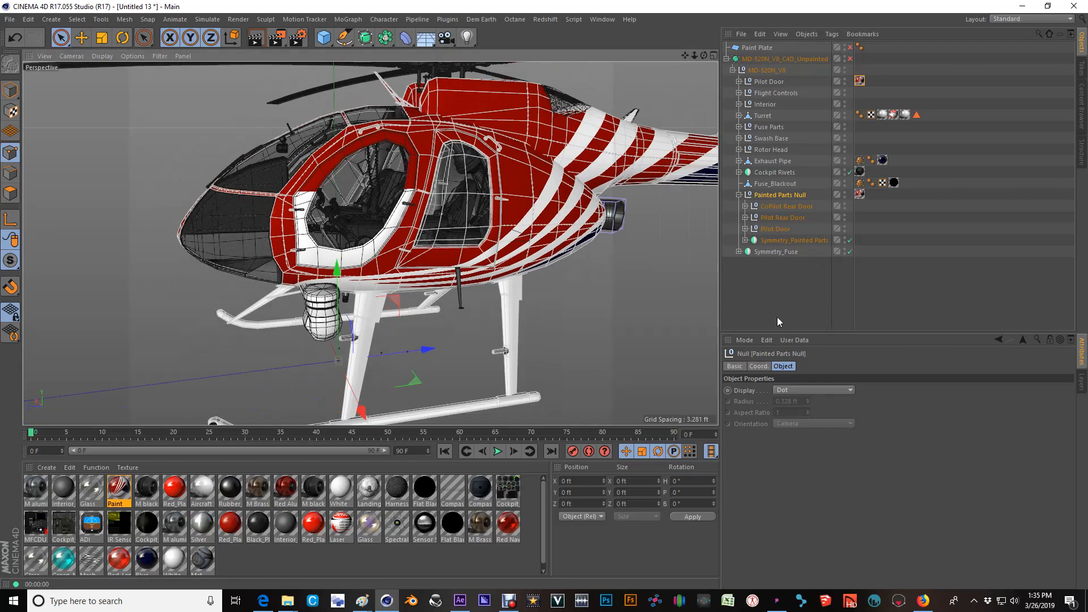
Group Painted Parts Null into a new null, and move it back out to leave an empty Null with matching axis.
{"action": "left_click", "coordinate": [789, 193]}
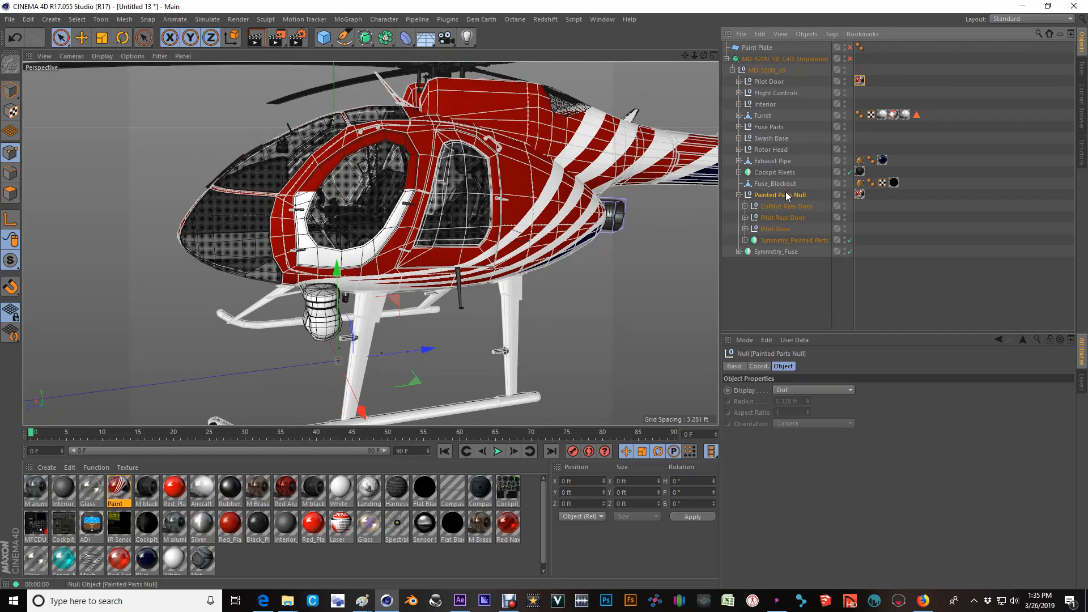
{"action": "key", "text": "alt+g"}
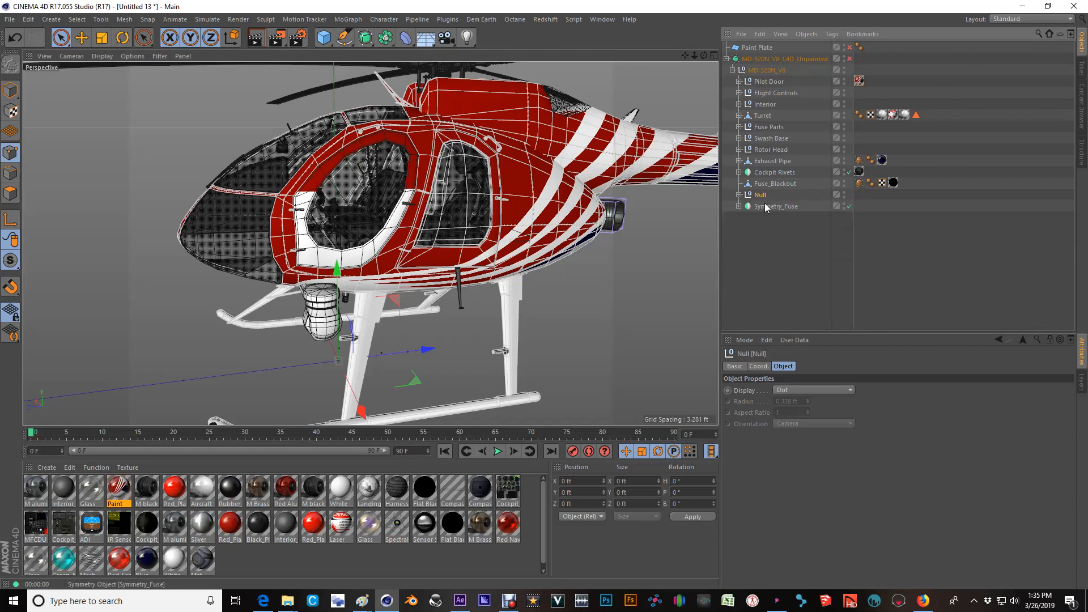
{"action": "left_click", "coordinate": [739, 195]}
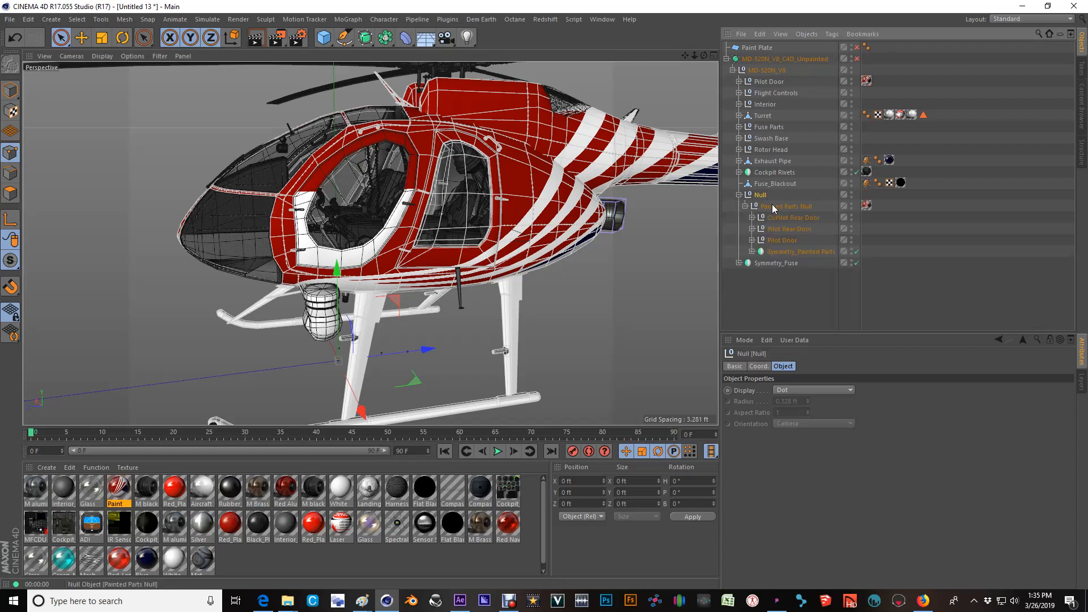
{"action": "left_click_drag", "start_coordinate": [760, 192], "coordinate": [759, 192]}
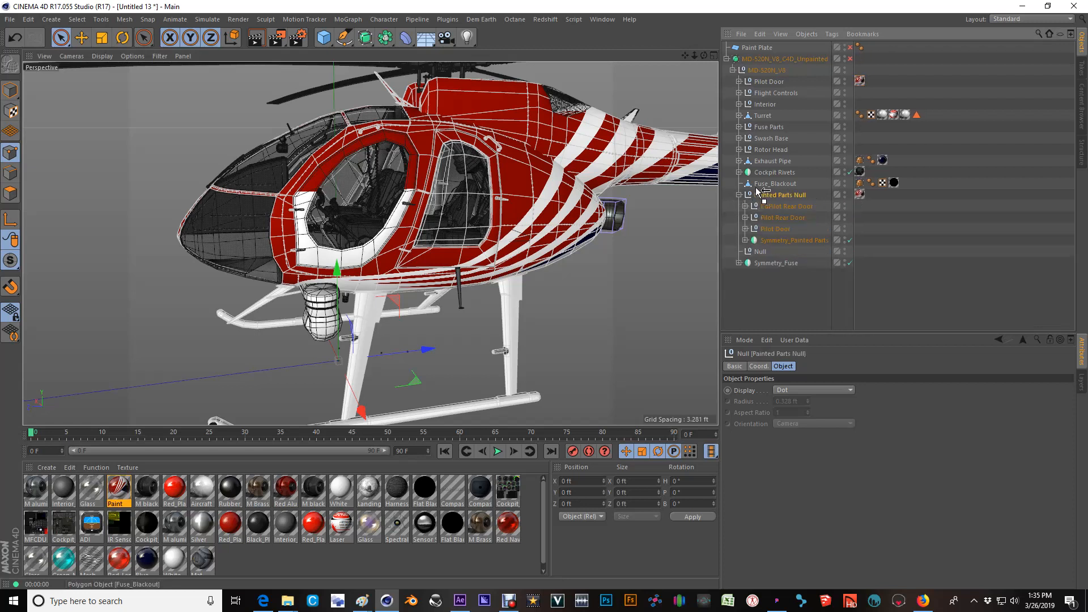
{"action": "left_click", "coordinate": [760, 252]}
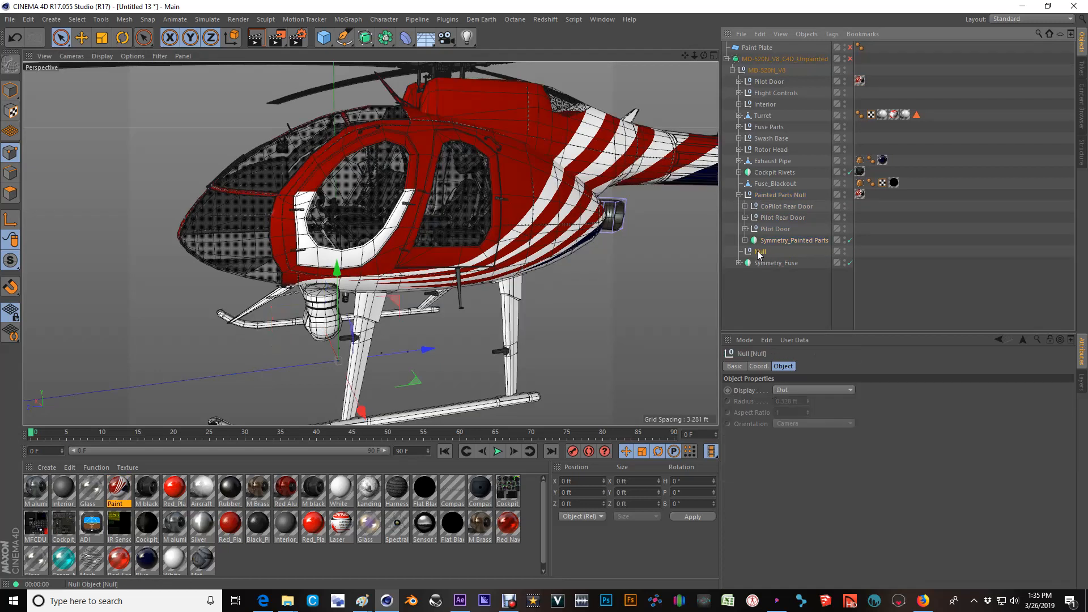
Copy the Paint texture tag from Painted Parts Null onto the empty Null, and move that Null to the first position under MD-520N_V8.
{"action": "left_click", "coordinate": [761, 196]}
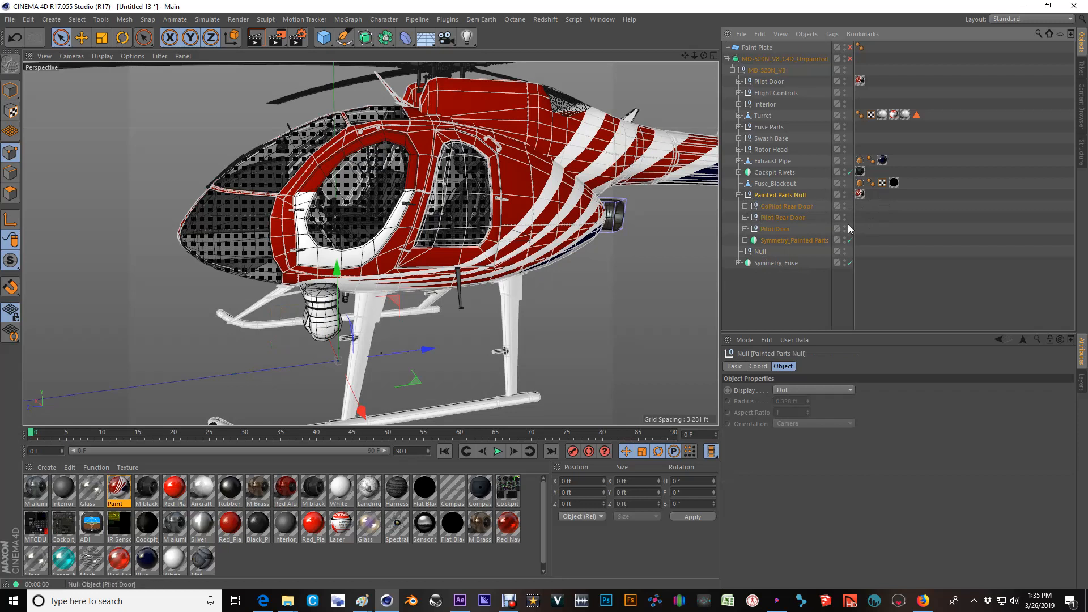
{"action": "left_click", "coordinate": [860, 195]}
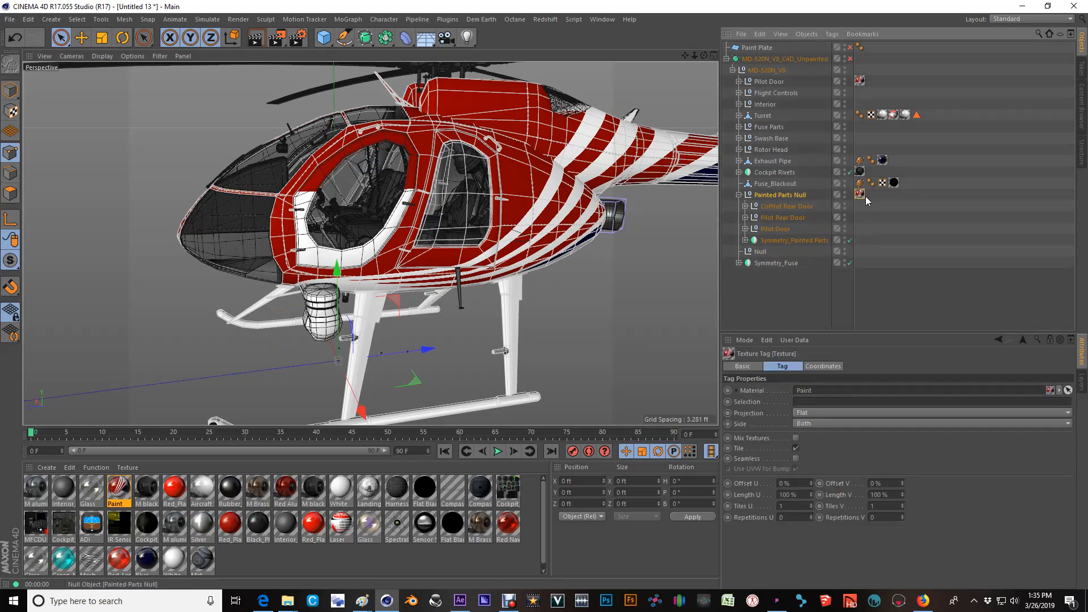
{"action": "left_click_drag", "start_coordinate": [861, 194], "coordinate": [860, 195]}
{"action": "mouse_move", "coordinate": [757, 249]}
{"action": "left_mouse_down"}
{"action": "mouse_move", "coordinate": [774, 71]}
{"action": "mouse_move", "coordinate": [766, 77]}
{"action": "left_mouse_up"}
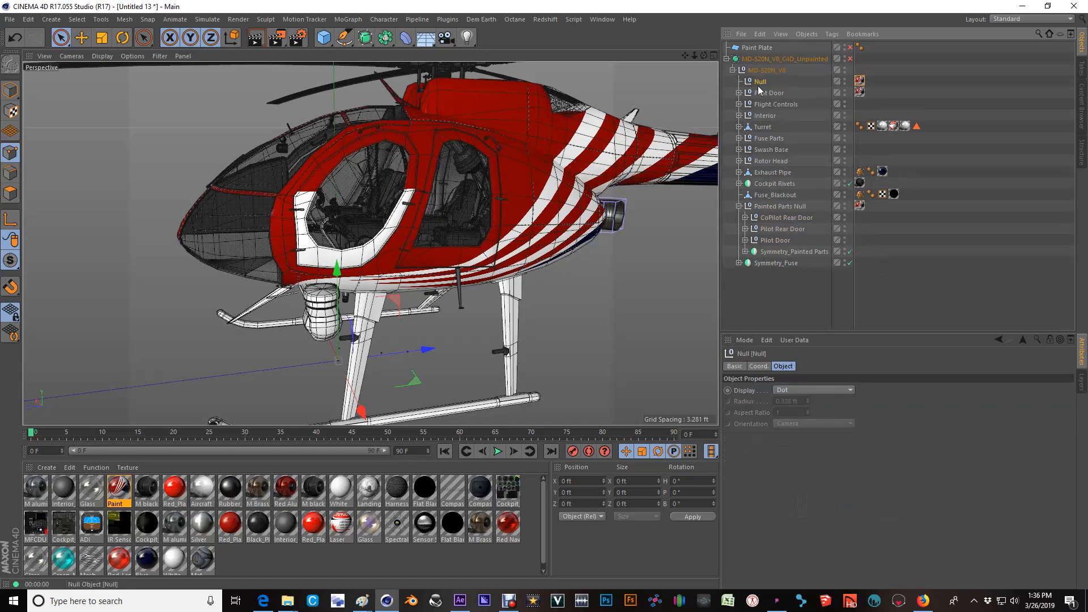
Try rotating the moved Pilot Door around its pivot, and undo the rotation.
{"action": "left_click", "coordinate": [776, 93]}
{"action": "scroll", "coordinate": [312, 236], "scroll_direction": "up", "scroll_amount": 5}
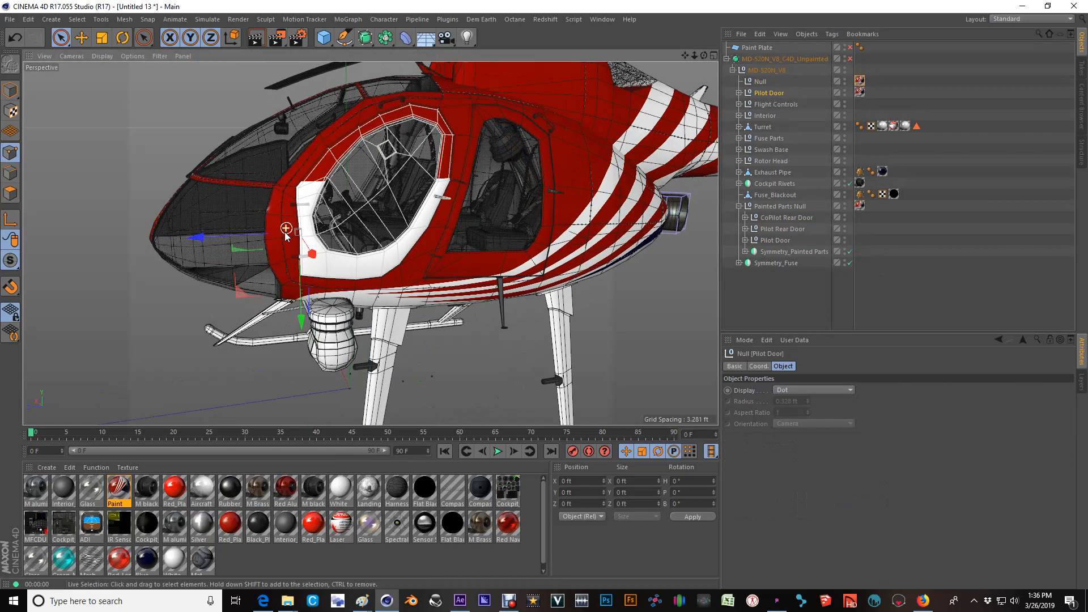
{"action": "left_click_drag", "start_coordinate": [312, 236], "coordinate": [271, 248], "text": "alt"}
{"action": "key", "text": "r"}
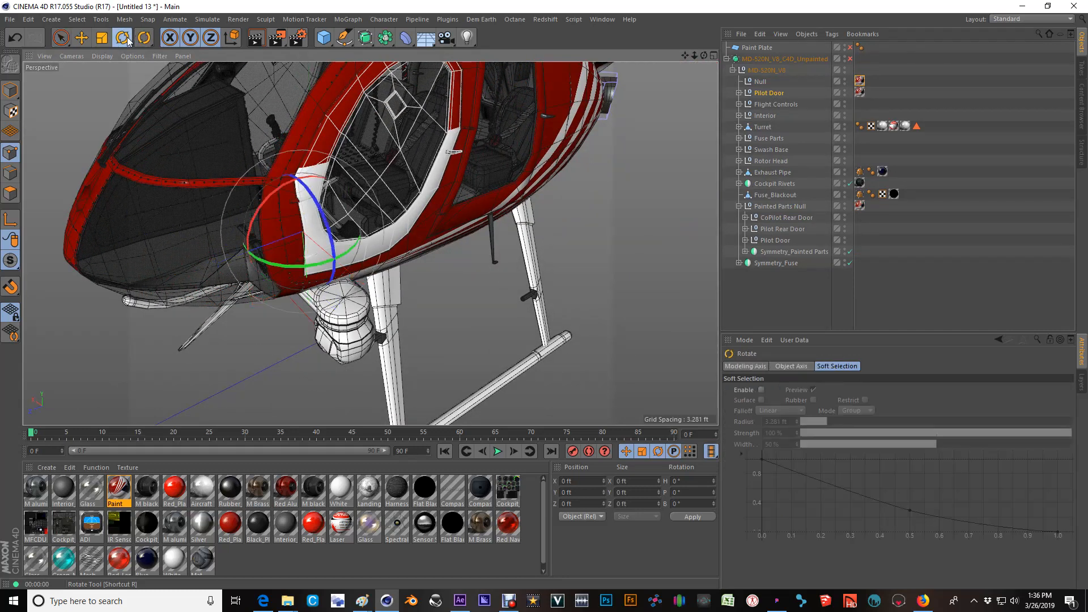
{"action": "left_click_drag", "start_coordinate": [270, 249], "coordinate": [288, 264]}
{"action": "key", "text": "ctrl+z"}
{"action": "left_click_drag", "start_coordinate": [393, 250], "coordinate": [338, 146], "text": "alt"}
{"action": "left_click_drag", "start_coordinate": [242, 216], "coordinate": [379, 245], "text": "alt"}
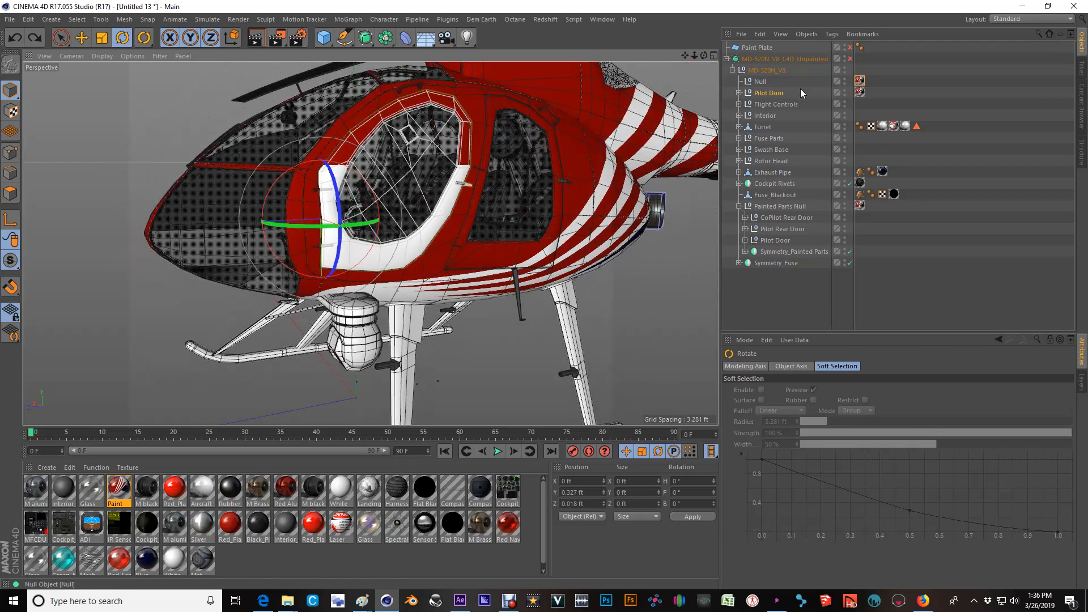
Delete the Paint texture tag from the moved Pilot Door, and make the door a child of the textured Null.
{"action": "left_click", "coordinate": [860, 92]}
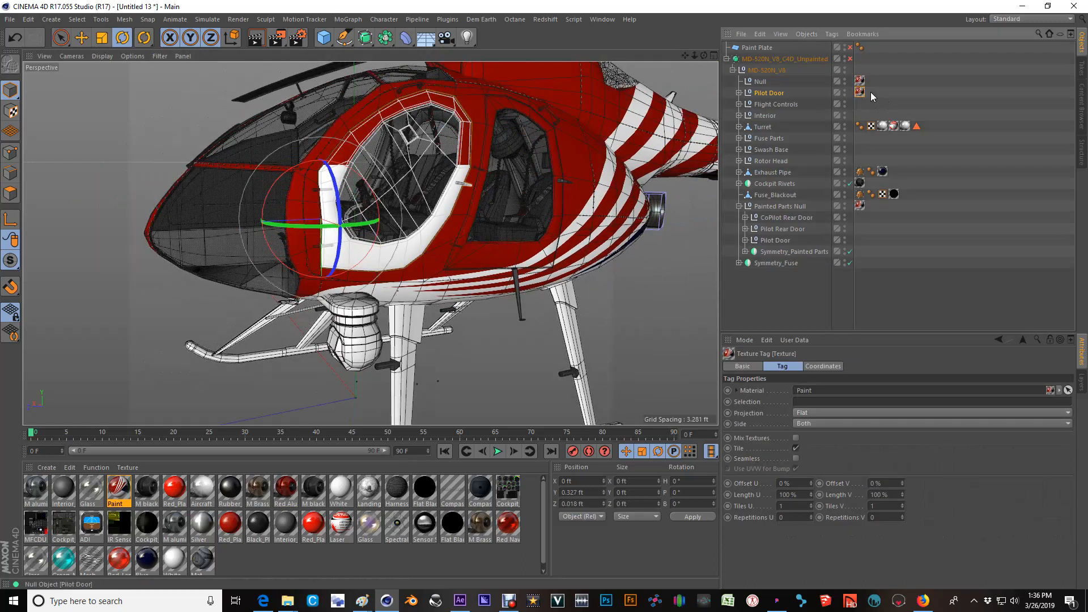
{"action": "key", "text": "Delete"}
{"action": "left_click_drag", "start_coordinate": [771, 96], "coordinate": [759, 82]}
{"action": "scroll", "coordinate": [567, 179], "scroll_direction": "up", "scroll_amount": 4}
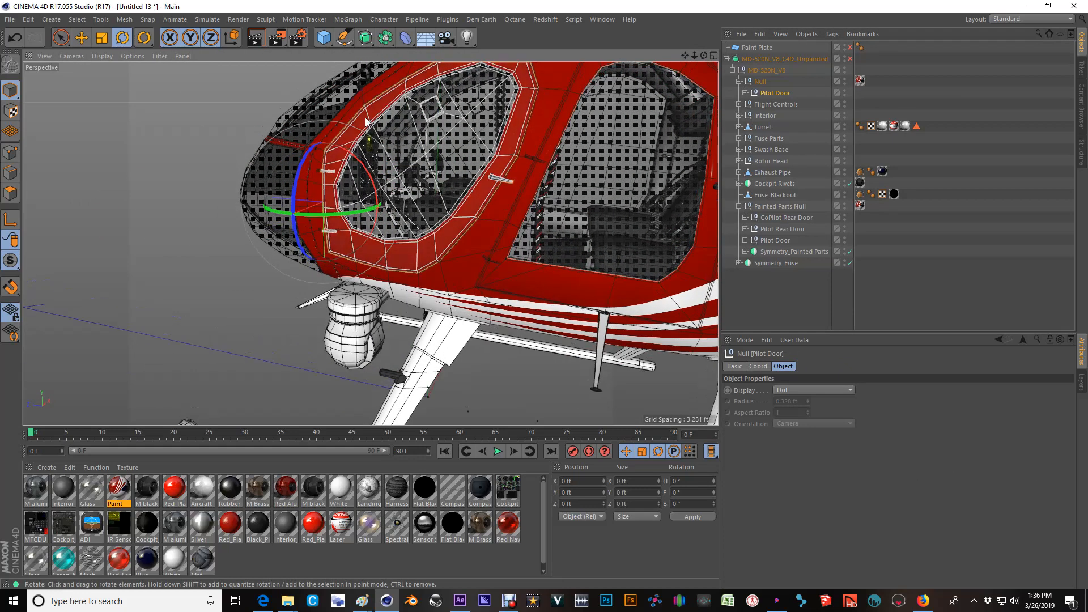
{"action": "scroll", "coordinate": [349, 144], "scroll_direction": "down", "scroll_amount": 1}
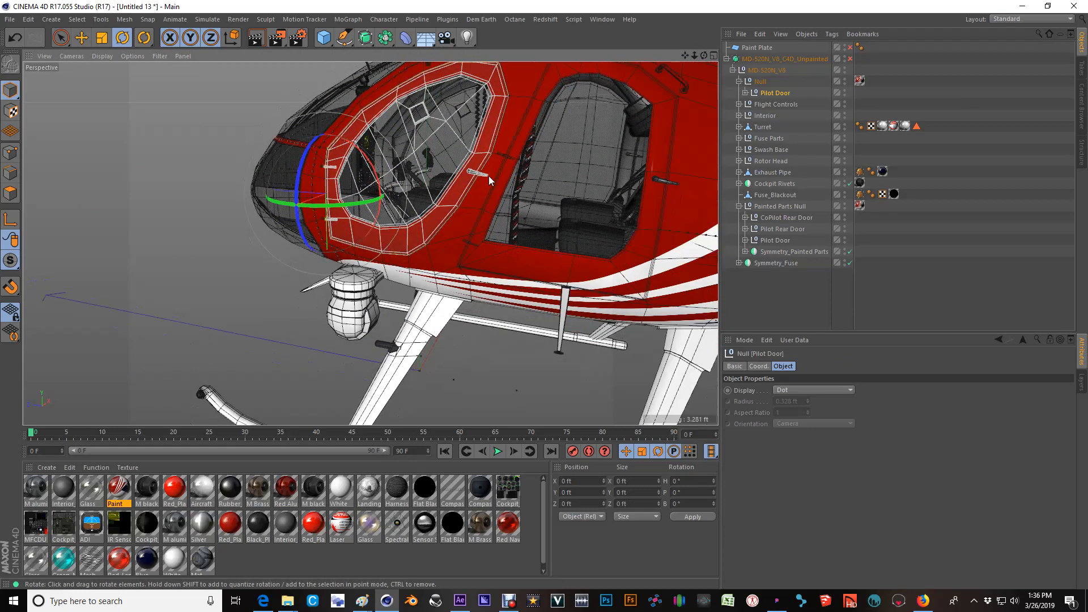
Move CoPilot Rear Door out of Painted Parts Null to the first position under MD-520N_V8.
{"action": "scroll", "coordinate": [404, 153], "scroll_direction": "down", "scroll_amount": 2}
{"action": "left_click_drag", "start_coordinate": [535, 192], "coordinate": [449, 174], "text": "alt"}
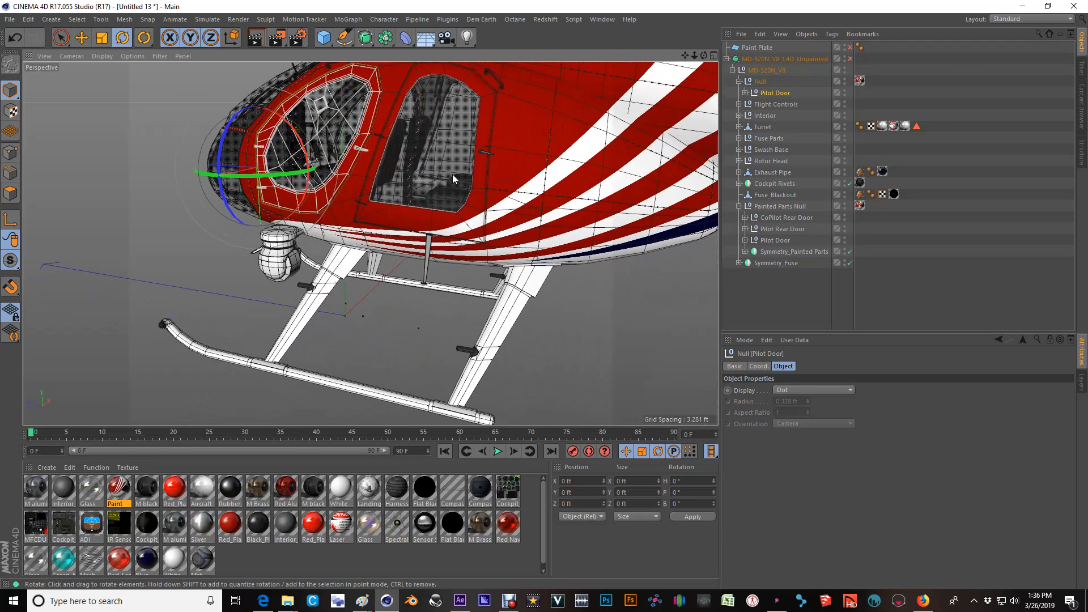
{"action": "left_click", "coordinate": [462, 227]}
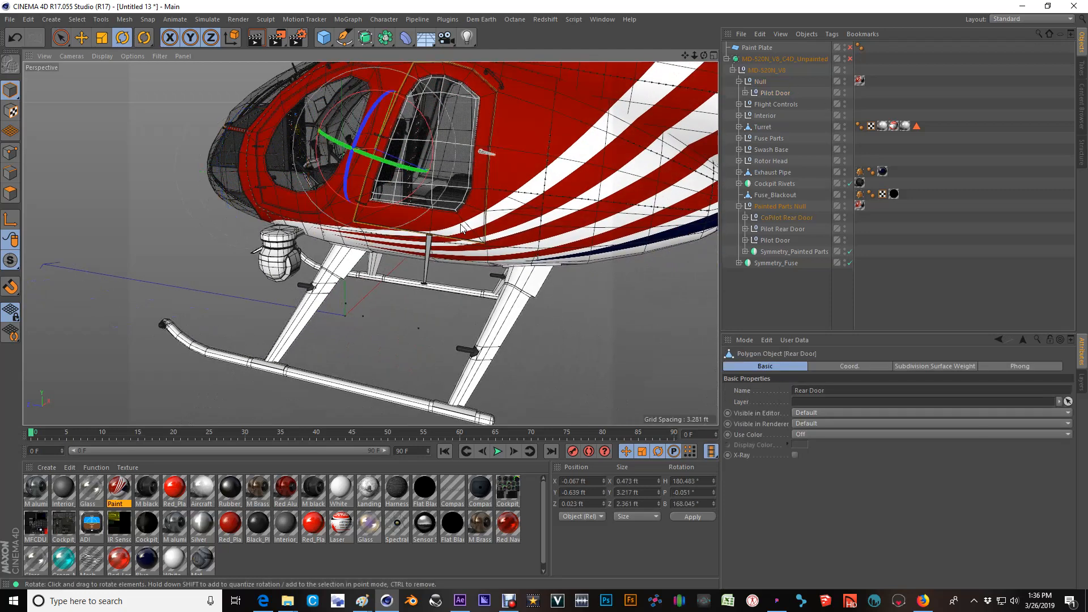
{"action": "left_click", "coordinate": [765, 217]}
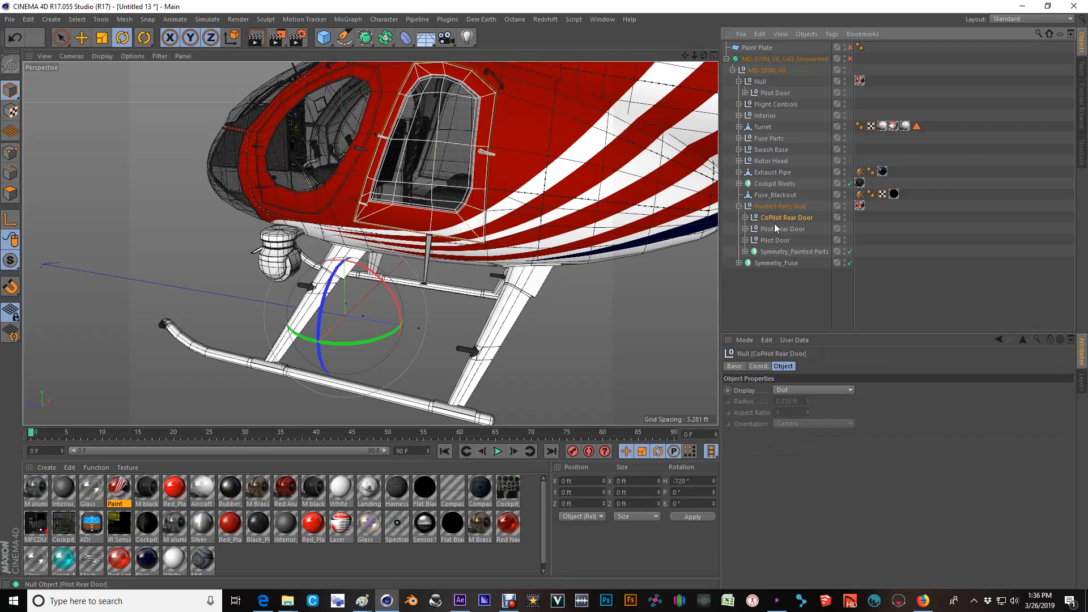
{"action": "mouse_move", "coordinate": [771, 219]}
{"action": "left_mouse_down", "text": "ctrl"}
{"action": "mouse_move", "coordinate": [784, 62]}
{"action": "mouse_move", "coordinate": [820, 216]}
{"action": "mouse_move", "coordinate": [804, 208]}
{"action": "left_mouse_up", "text": "ctrl"}
{"action": "key", "text": "ctrl+z"}
{"action": "left_click_drag", "start_coordinate": [763, 74], "coordinate": [764, 72]}
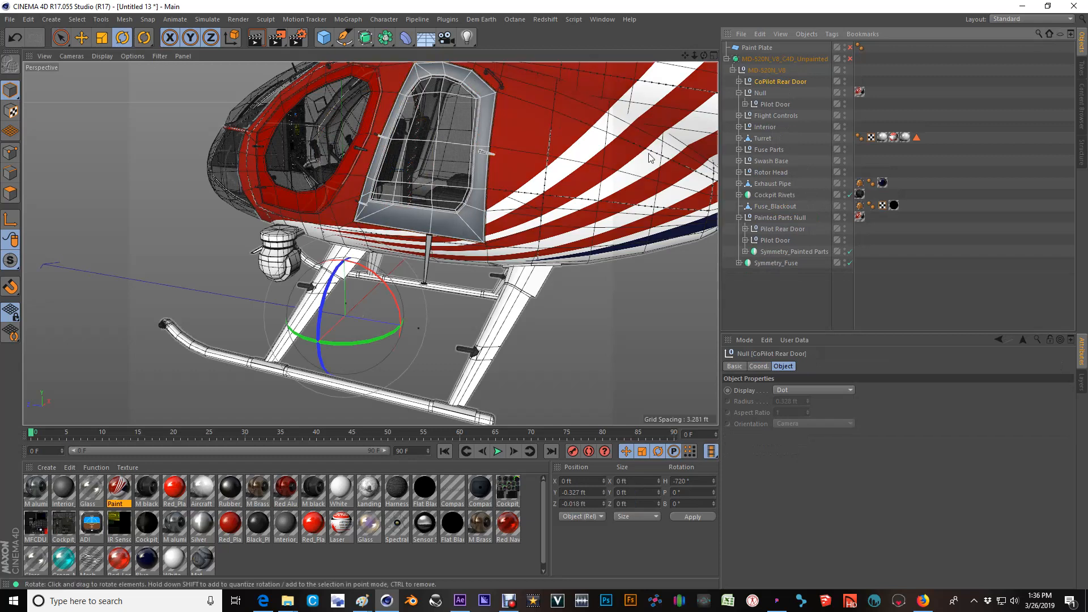
Duplicate the textured Null beneath CoPilot Rear Door, and delete the Pilot Door copy inside the duplicate.
{"action": "left_click", "coordinate": [763, 95]}
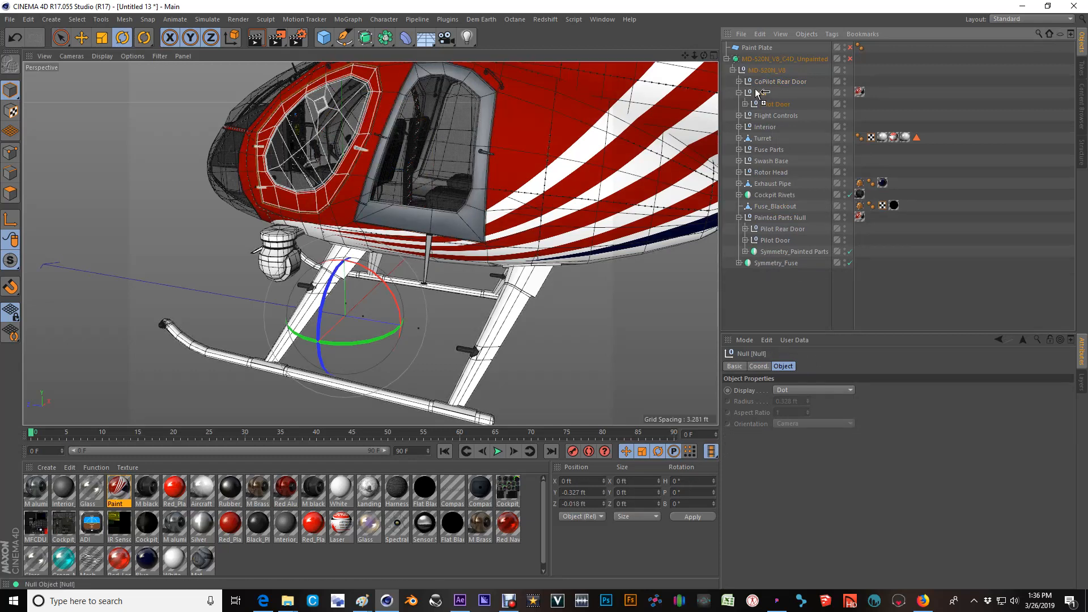
{"action": "left_click_drag", "start_coordinate": [758, 92], "coordinate": [756, 92], "text": "ctrl"}
{"action": "key", "text": "Delete"}
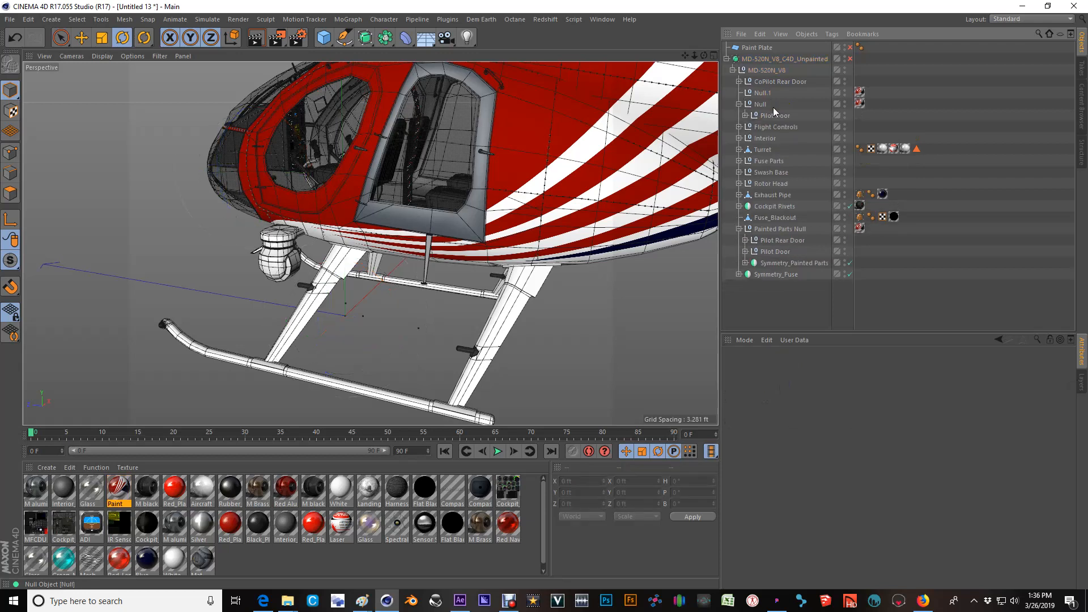
Make CoPilot Rear Door a child of the duplicated textured null, Null.1.
{"action": "left_click", "coordinate": [765, 83]}
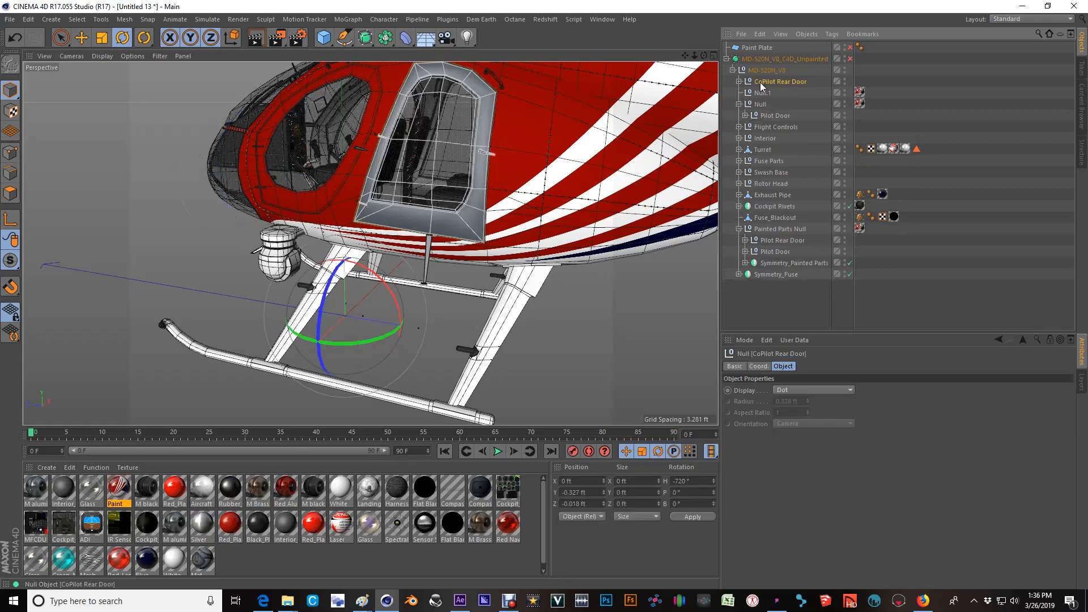
{"action": "left_click_drag", "start_coordinate": [762, 84], "coordinate": [764, 94]}
{"action": "scroll", "coordinate": [471, 236], "scroll_direction": "up", "scroll_amount": 5}
{"action": "scroll", "coordinate": [472, 236], "scroll_direction": "up", "scroll_amount": 2}
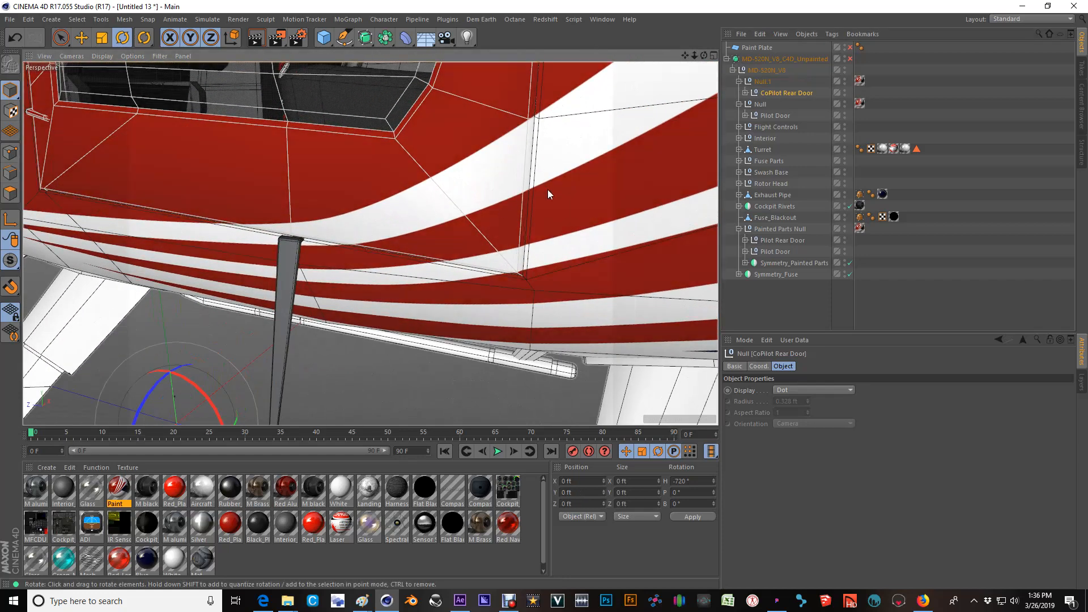
{"action": "scroll", "coordinate": [549, 190], "scroll_direction": "down", "scroll_amount": 7}
{"action": "left_click_drag", "start_coordinate": [486, 187], "coordinate": [476, 152], "text": "alt"}
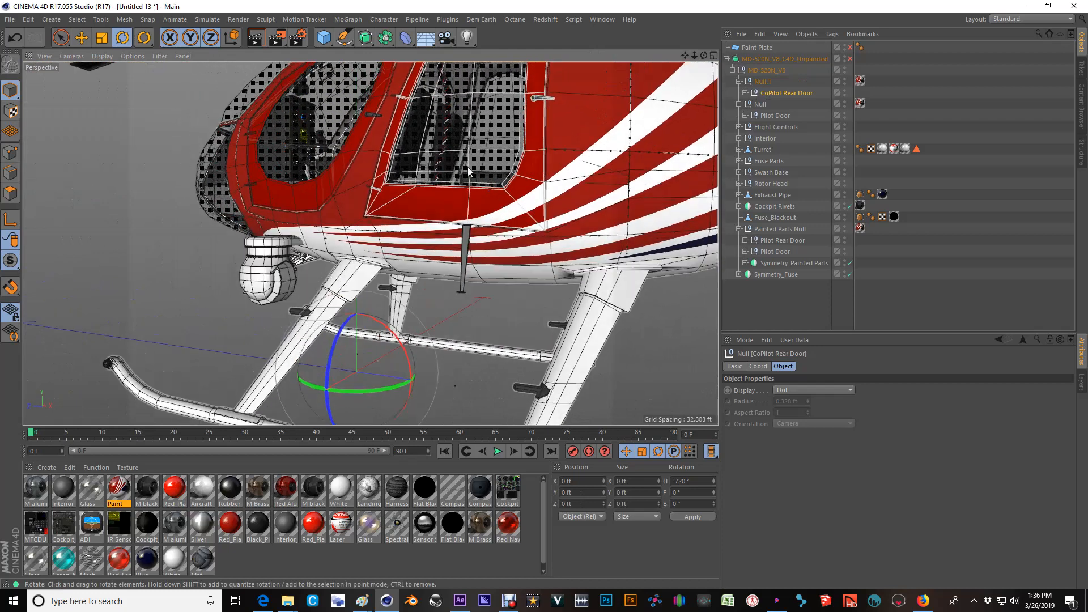
{"action": "middle_click_drag", "start_coordinate": [476, 152], "coordinate": [475, 161], "text": "alt"}
{"action": "left_click_drag", "start_coordinate": [474, 161], "coordinate": [439, 219], "text": "alt"}
Try rotating Null.1 together with the rear door, and undo the rotation.
{"action": "left_click", "coordinate": [763, 82]}
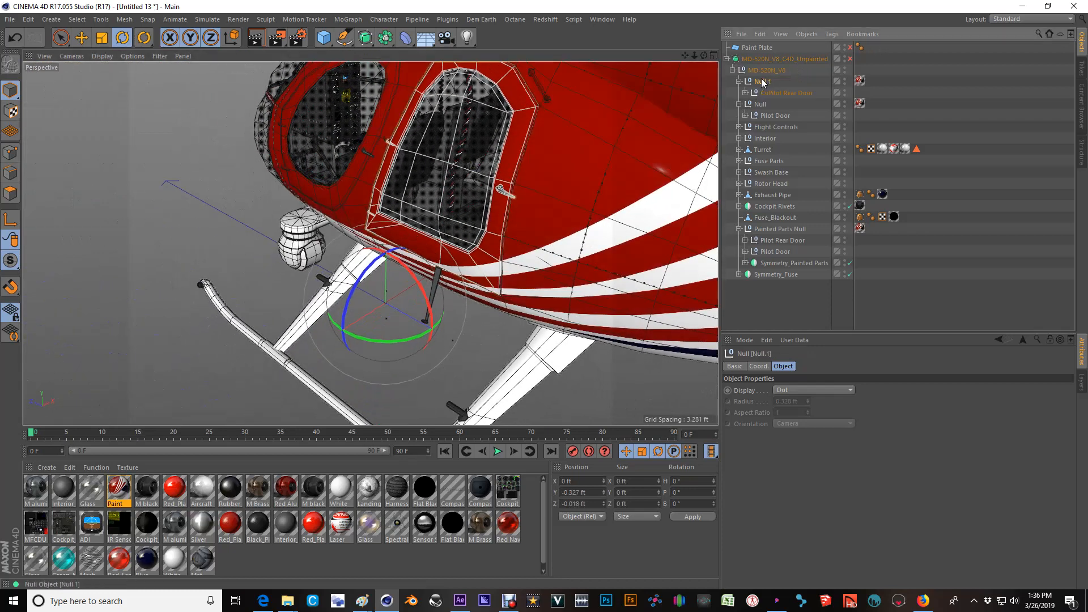
{"action": "mouse_move", "coordinate": [364, 335]}
{"action": "left_mouse_down"}
{"action": "mouse_move", "coordinate": [375, 336]}
{"action": "mouse_move", "coordinate": [185, 322]}
{"action": "mouse_move", "coordinate": [370, 336]}
{"action": "left_mouse_up"}
{"action": "key", "text": "ctrl+z"}
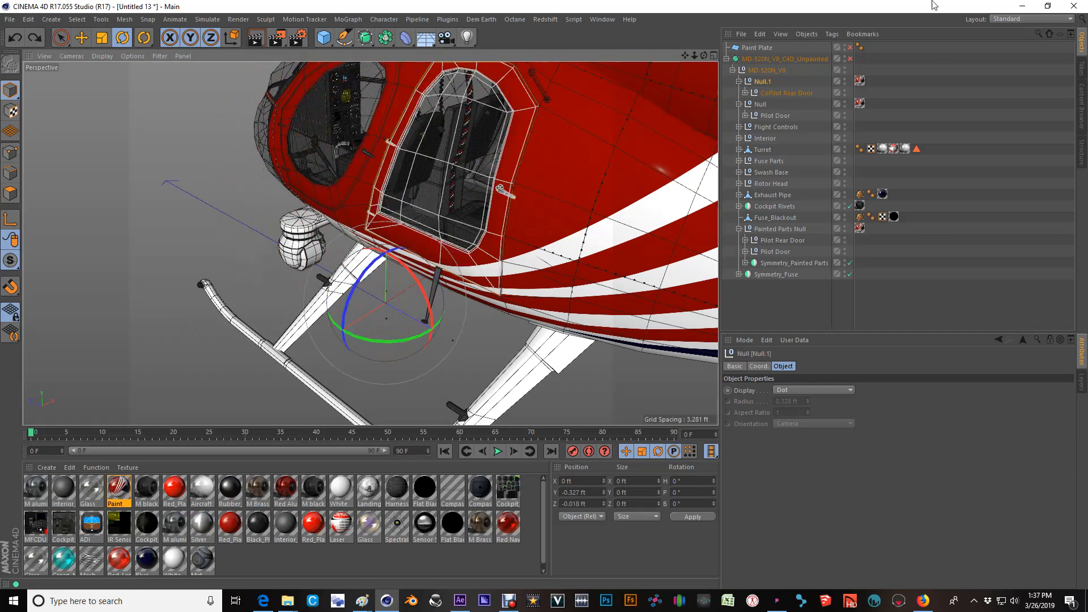
Move the Rear Door null out of CoPilot Rear Door directly into Null.1, and delete the emptied CoPilot Rear Door null.
{"action": "left_click", "coordinate": [765, 93]}
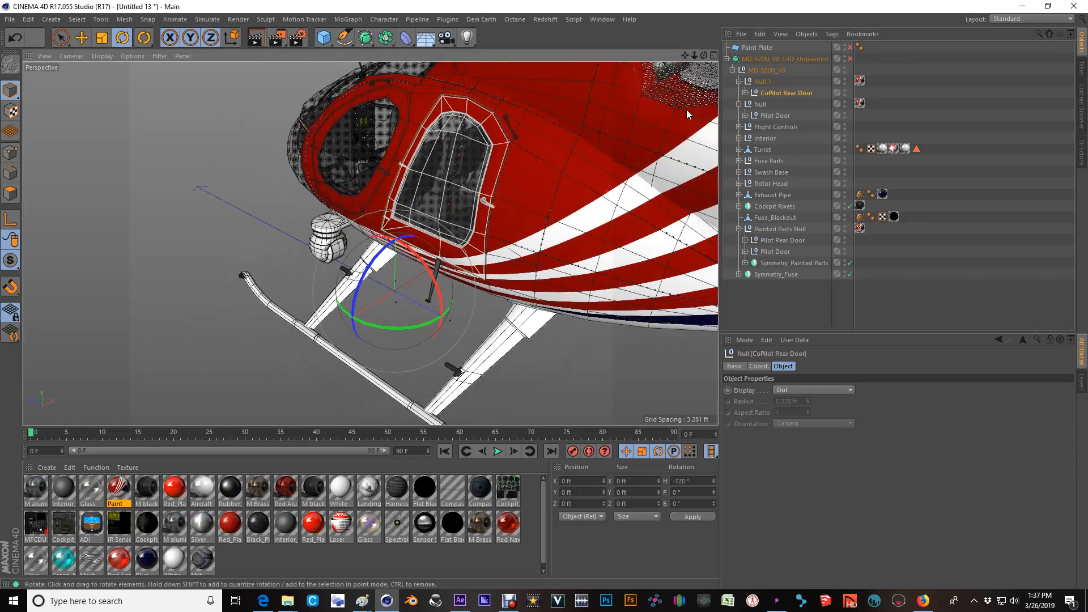
{"action": "left_click", "coordinate": [745, 93]}
{"action": "left_click", "coordinate": [773, 105]}
{"action": "left_click_drag", "start_coordinate": [764, 81], "coordinate": [764, 81]}
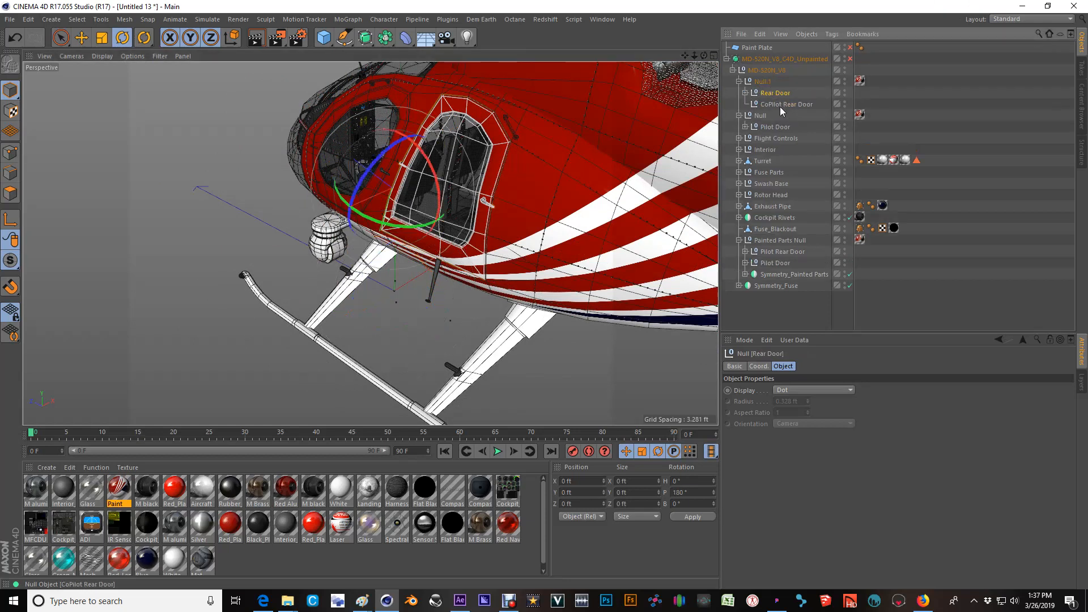
{"action": "left_click", "coordinate": [778, 106]}
{"action": "key", "text": "Delete"}
Try rotating the Rear Door null around its own pivot twice, undoing each rotation.
{"action": "left_click", "coordinate": [771, 94]}
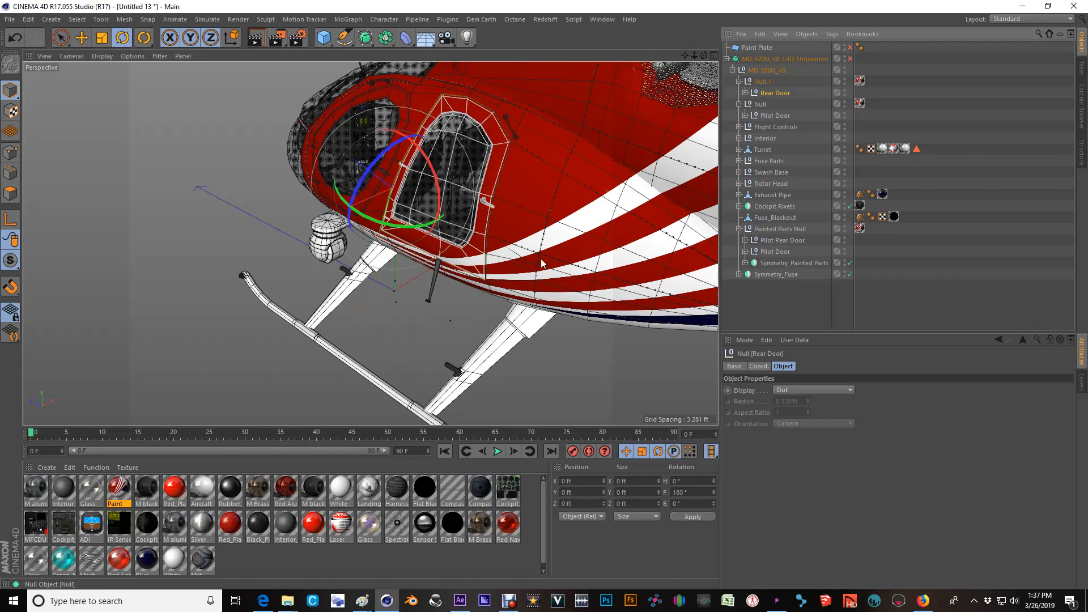
{"action": "left_click_drag", "start_coordinate": [398, 229], "coordinate": [547, 257]}
{"action": "key", "text": "ctrl+z"}
{"action": "left_click_drag", "start_coordinate": [360, 230], "coordinate": [297, 232]}
{"action": "key", "text": "ctrl+z"}
{"action": "scroll", "coordinate": [448, 295], "scroll_direction": "up", "scroll_amount": 4}
{"action": "left_click_drag", "start_coordinate": [463, 259], "coordinate": [397, 281], "text": "alt"}
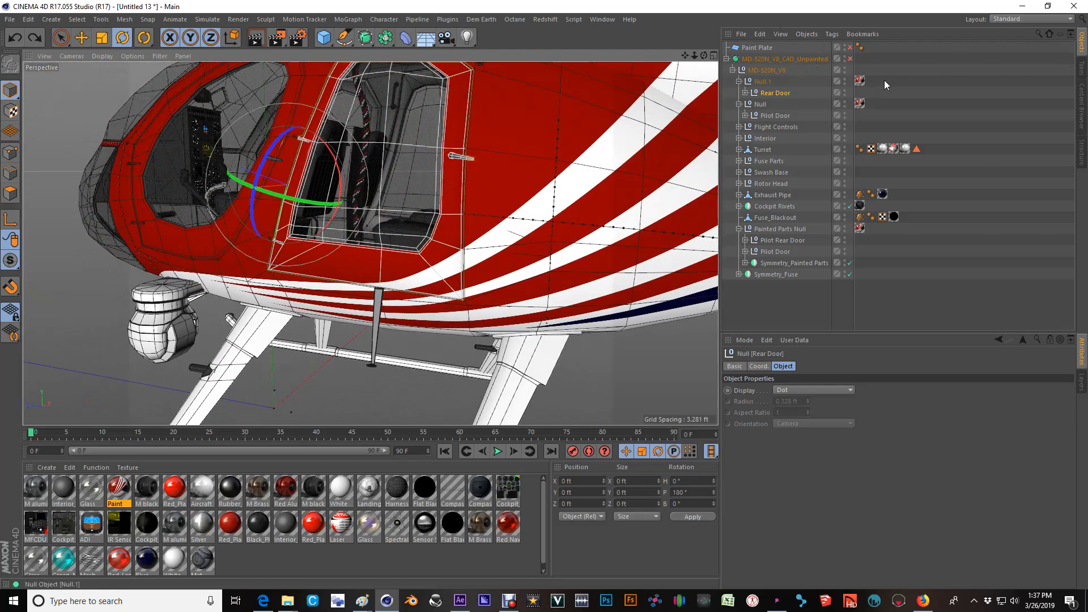
{"action": "left_click", "coordinate": [762, 83]}
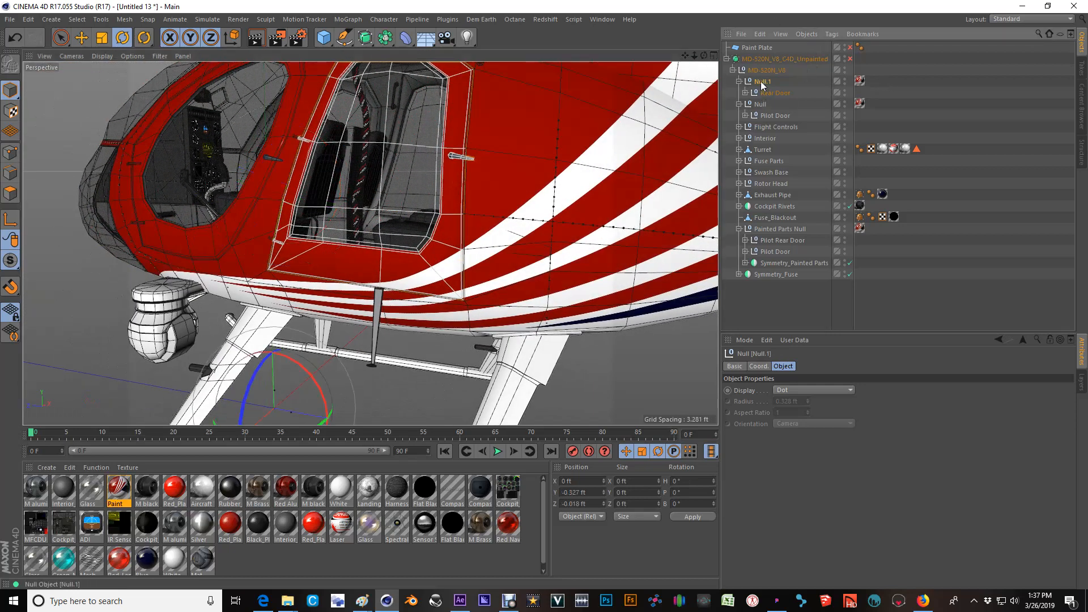
{"action": "left_click", "coordinate": [860, 80]}
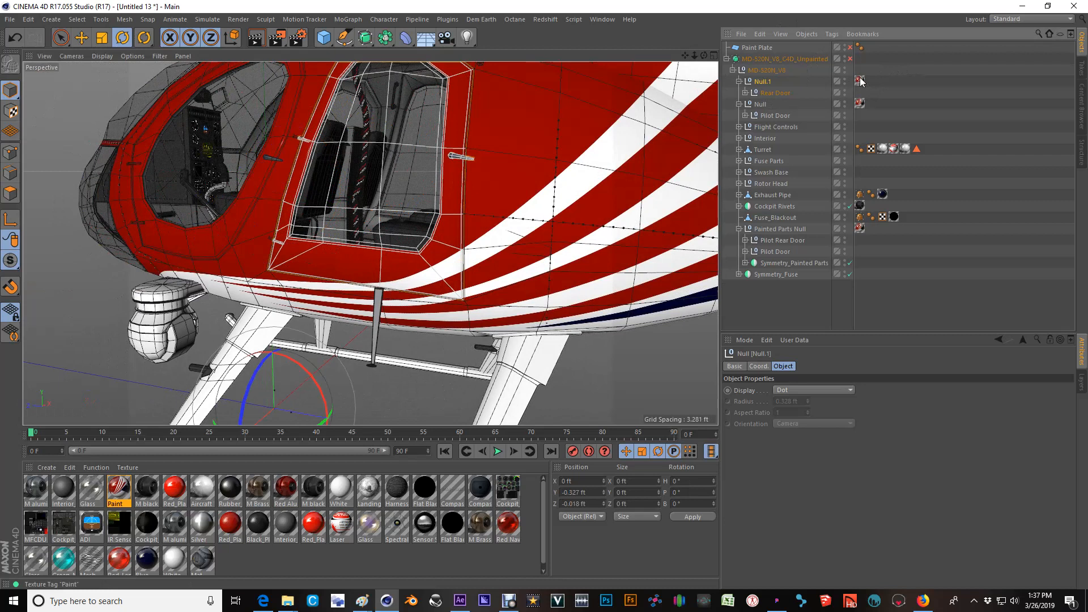
{"action": "left_click", "coordinate": [830, 35]}
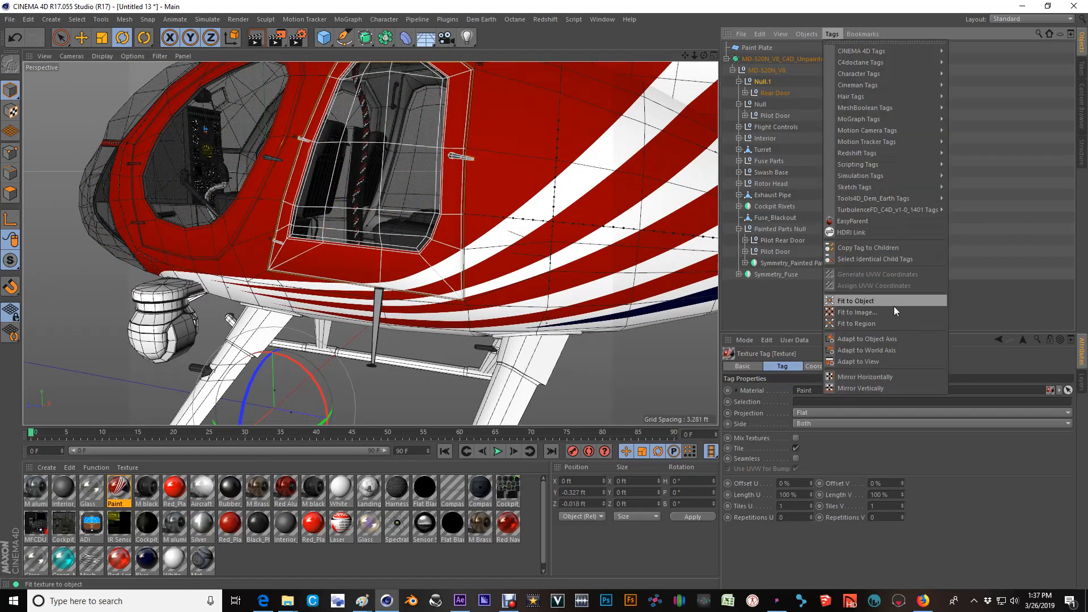
{"action": "left_click", "coordinate": [984, 239]}
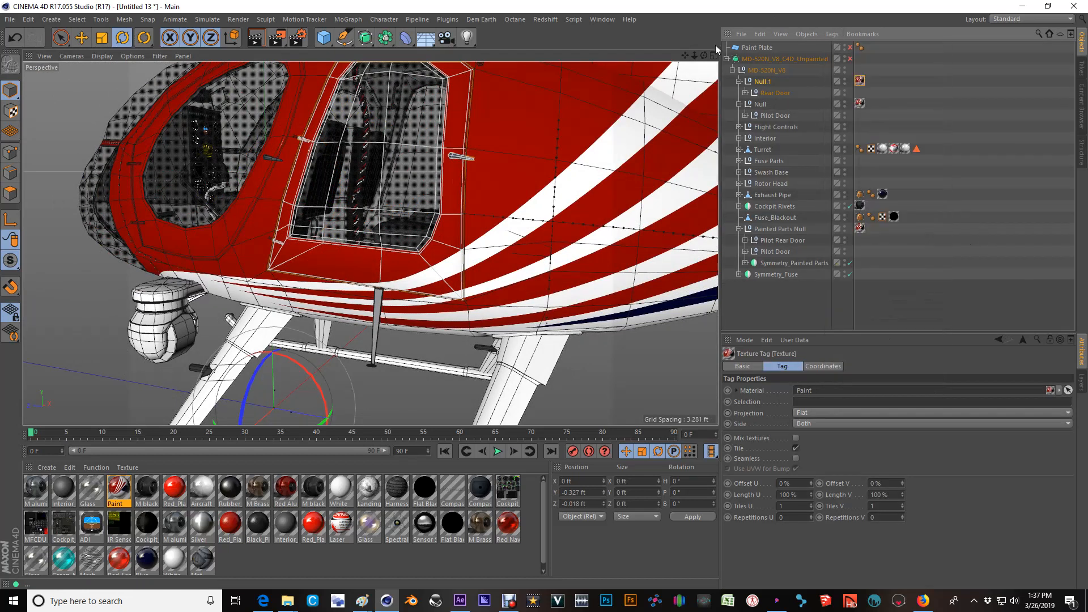
Move Rear Door_Interior, Handle.1 and Rear Door Window out of the Rear Door mesh to sit directly under the Rear Door null.
{"action": "left_click", "coordinate": [746, 93]}
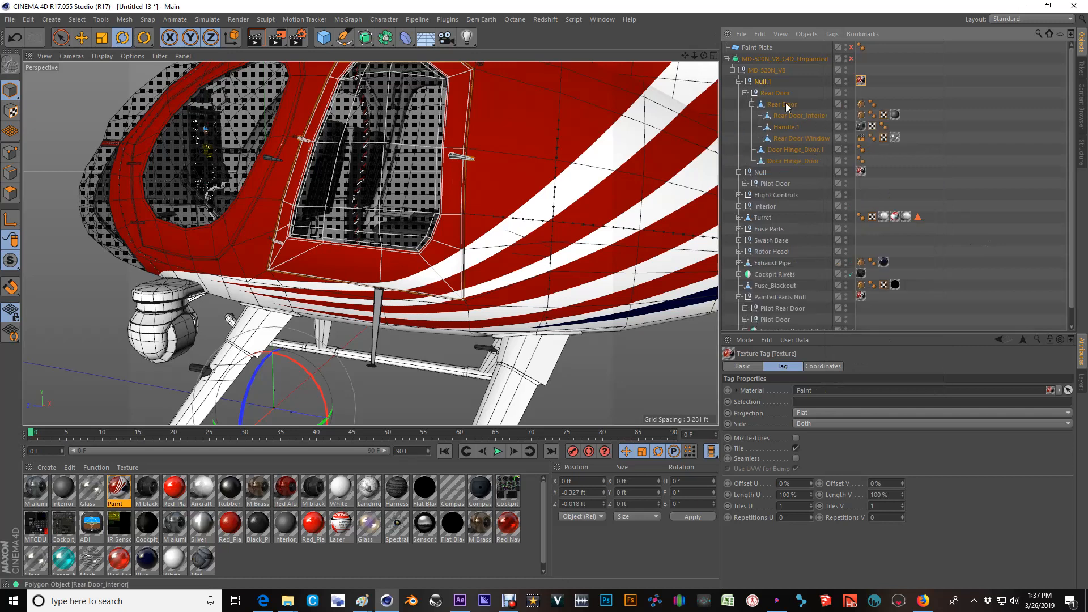
{"action": "left_click", "coordinate": [752, 104]}
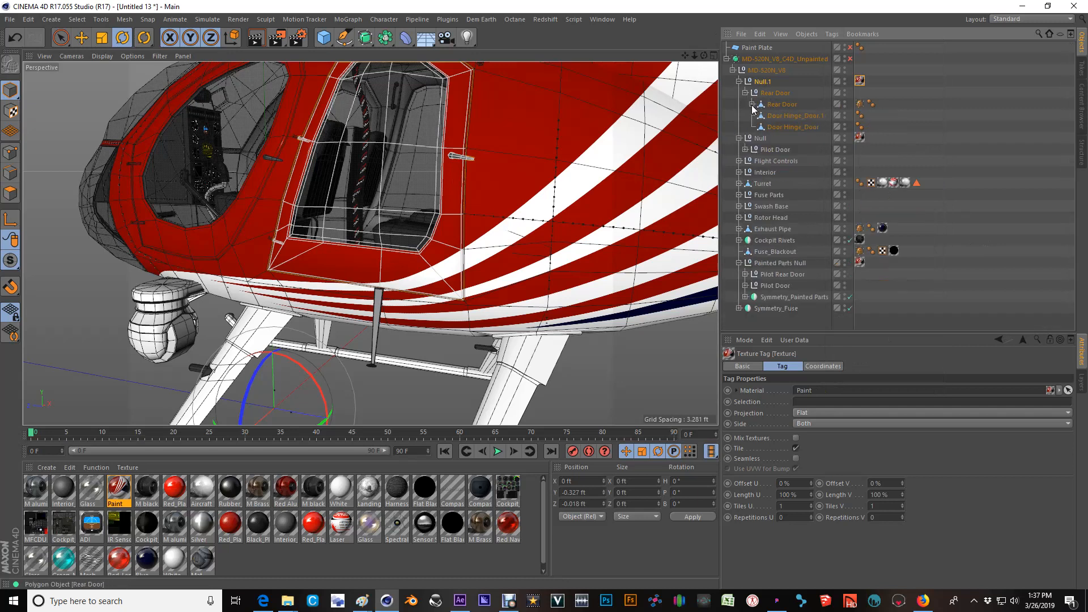
{"action": "left_click", "coordinate": [783, 105]}
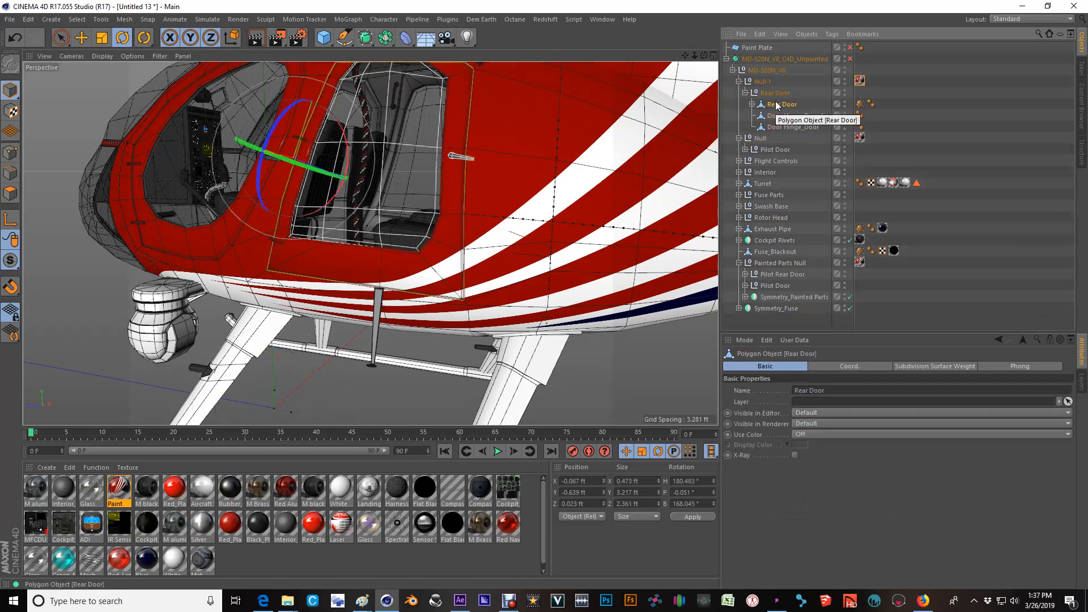
{"action": "left_click", "coordinate": [749, 106]}
{"action": "left_click", "coordinate": [751, 104]}
{"action": "left_click", "coordinate": [786, 118]}
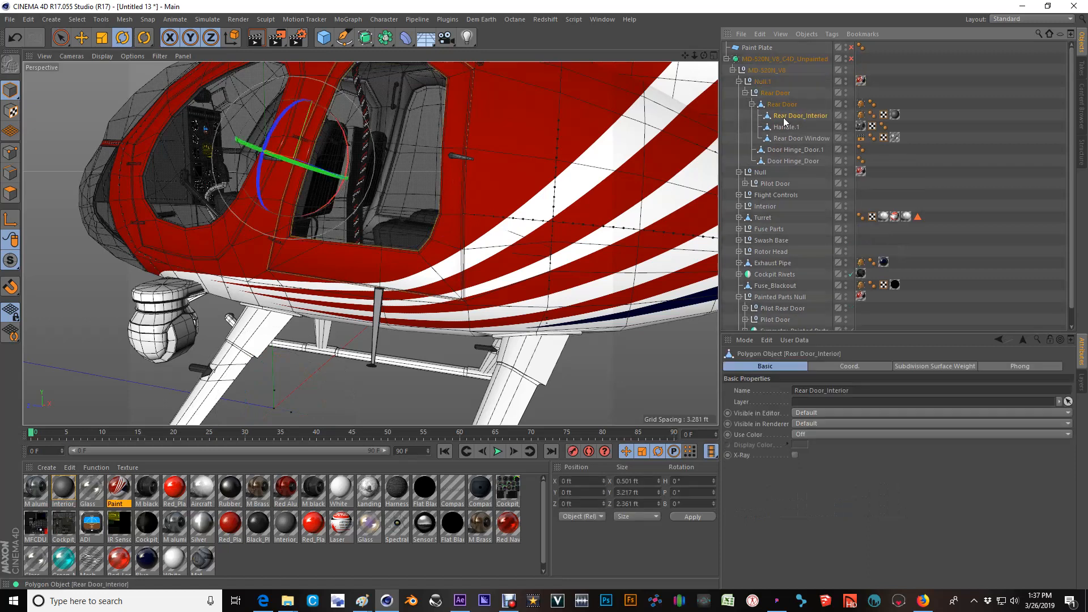
{"action": "left_click", "coordinate": [779, 128], "text": "ctrl"}
{"action": "left_click", "coordinate": [786, 139], "text": "ctrl"}
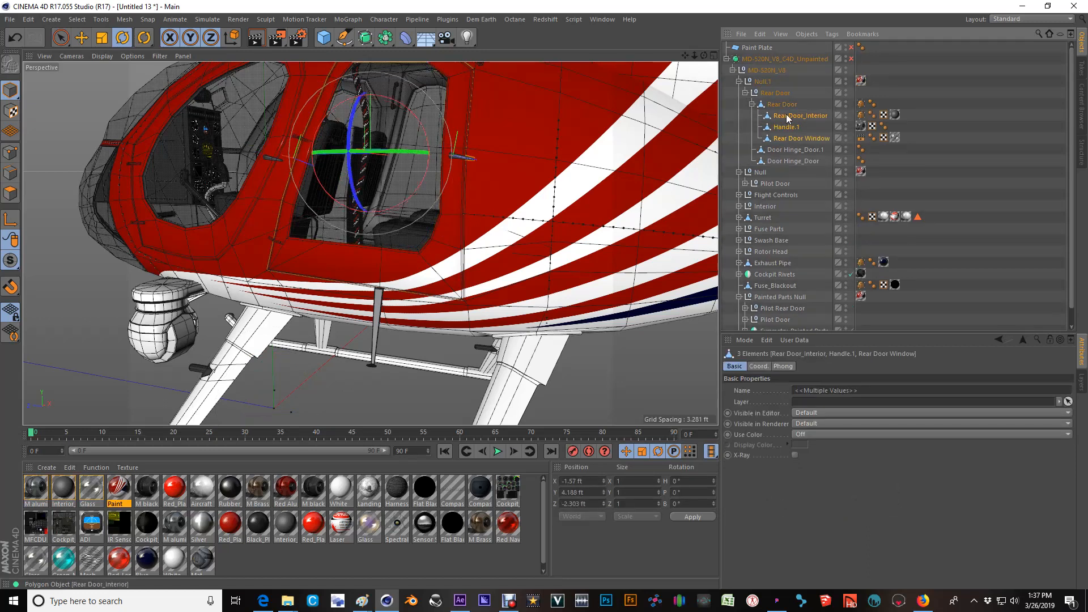
{"action": "left_click_drag", "start_coordinate": [770, 97], "coordinate": [773, 95]}
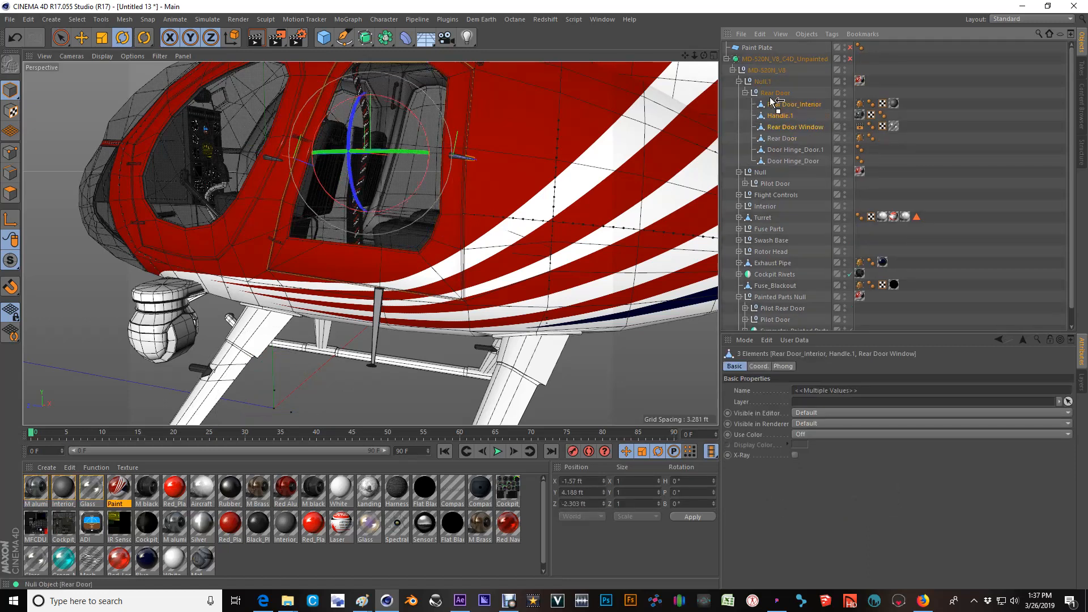
Hide the Rear Door mesh in editor and renderer, and restore its default visibility.
{"action": "left_click", "coordinate": [782, 137]}
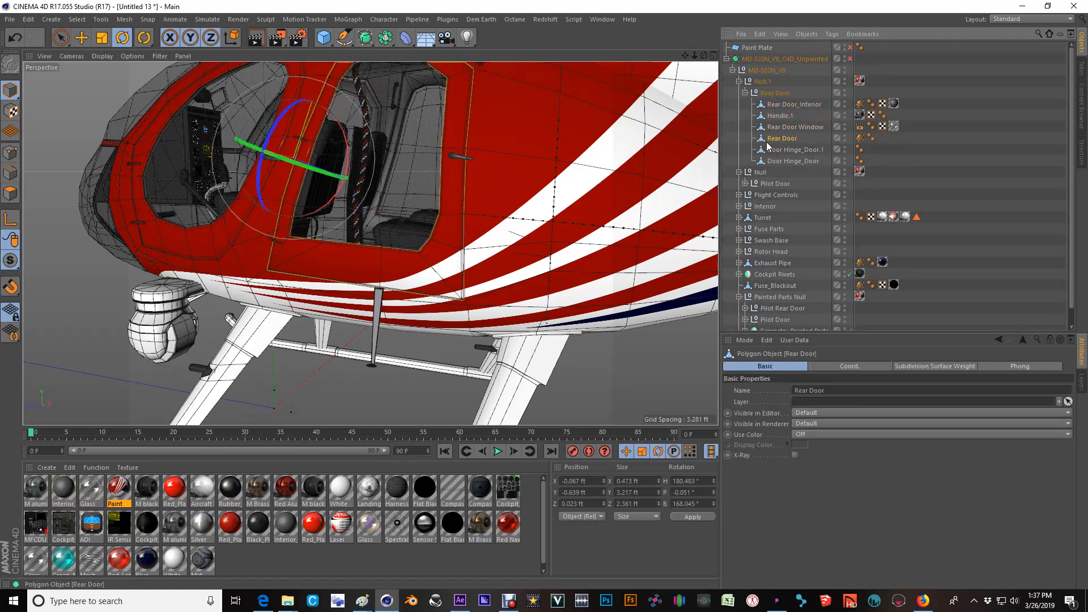
{"action": "left_click", "coordinate": [844, 142], "text": "ctrl"}
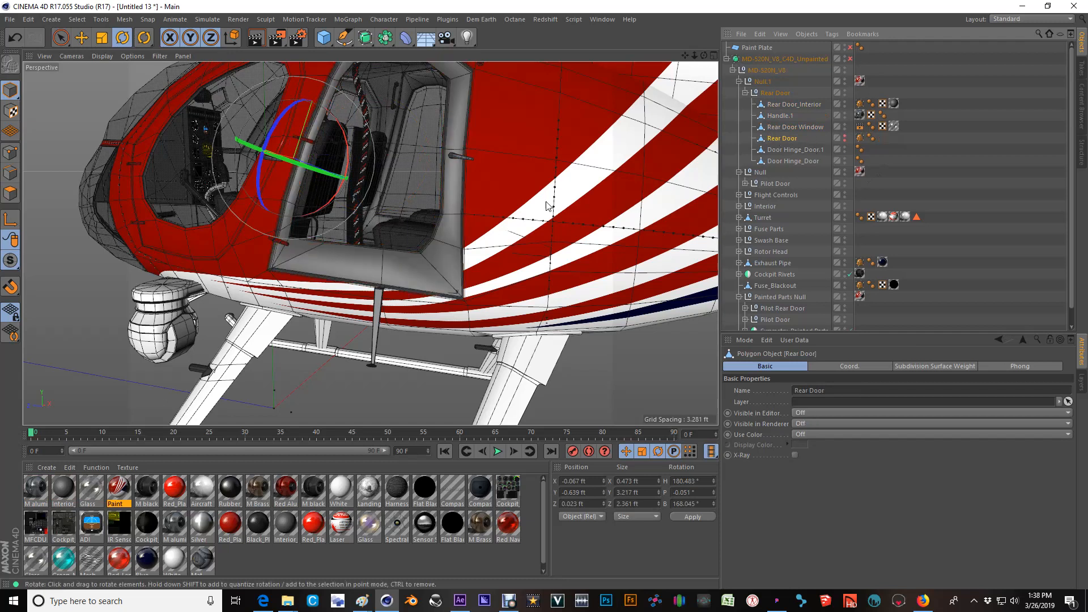
{"action": "left_click", "coordinate": [843, 140], "text": "ctrl"}
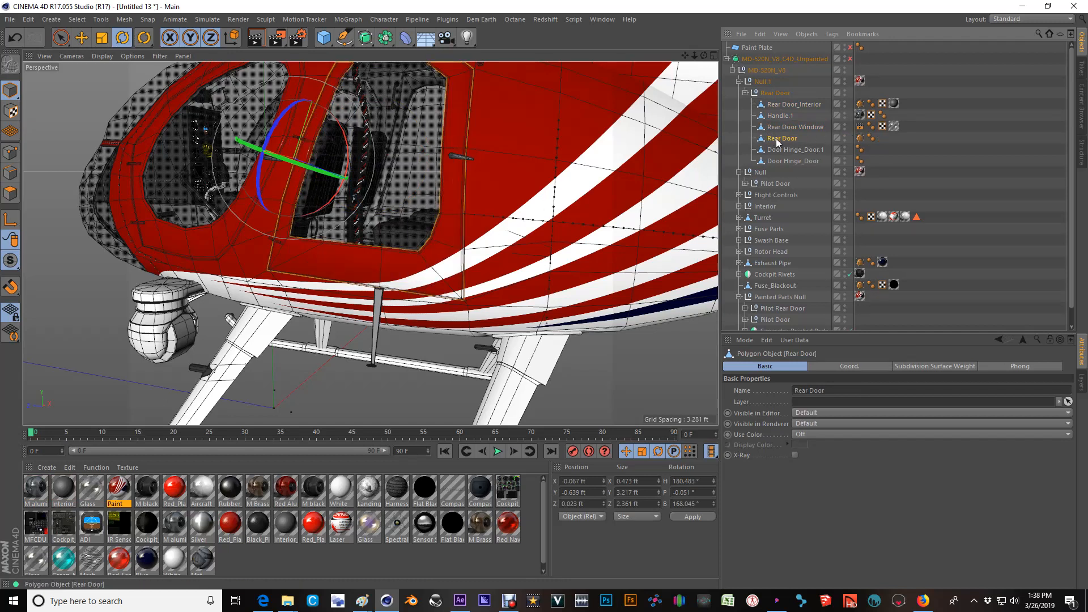
{"action": "left_click", "coordinate": [862, 82]}
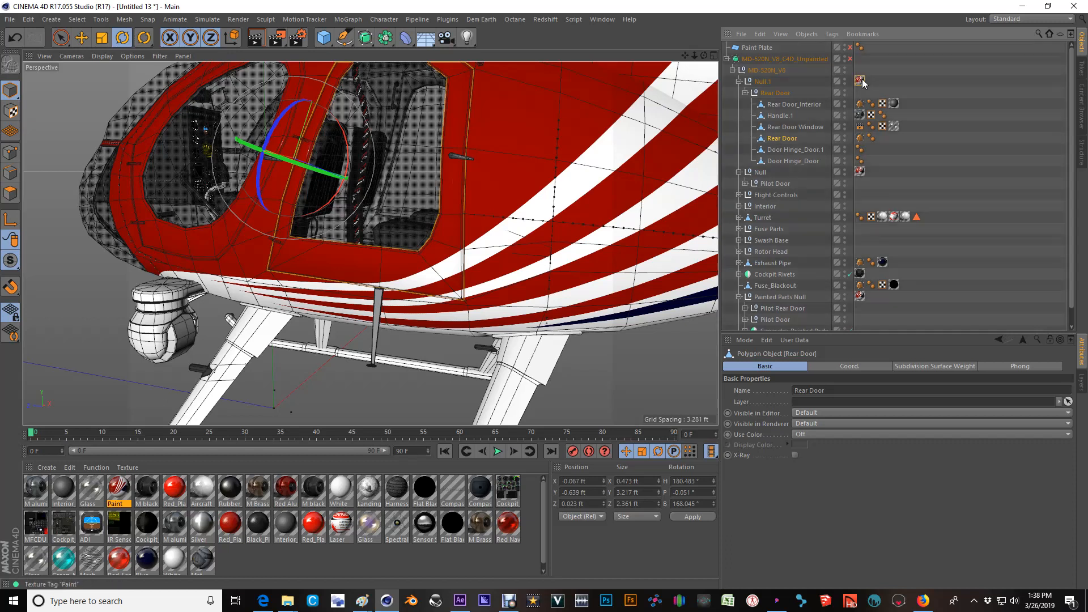
{"action": "left_click", "coordinate": [783, 139]}
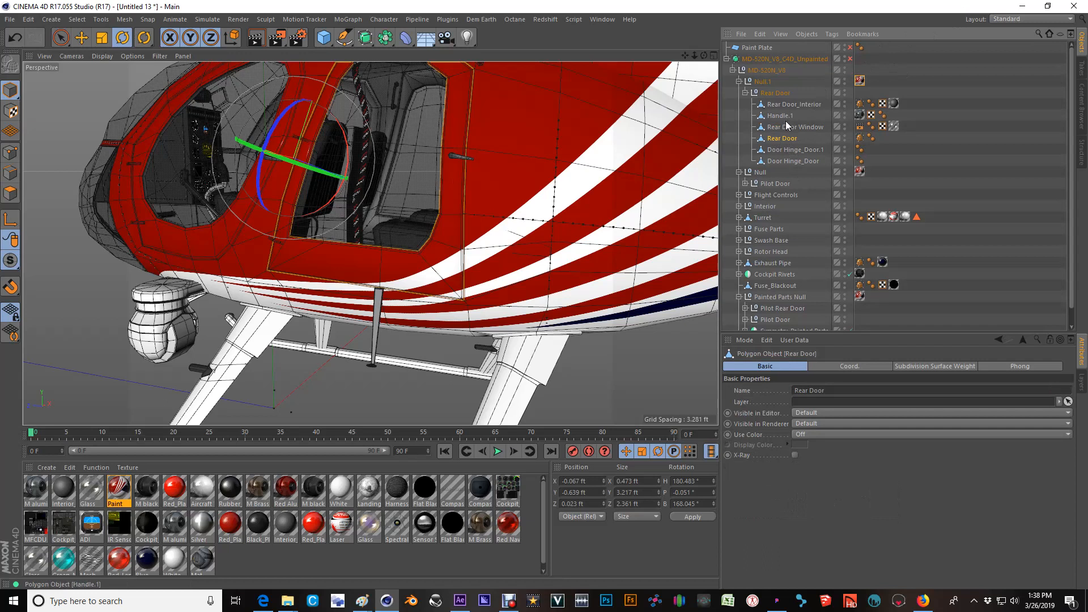
Add an empty null inside the Rear Door null, between Rear Door Window and the Rear Door mesh.
{"action": "left_click", "coordinate": [766, 81]}
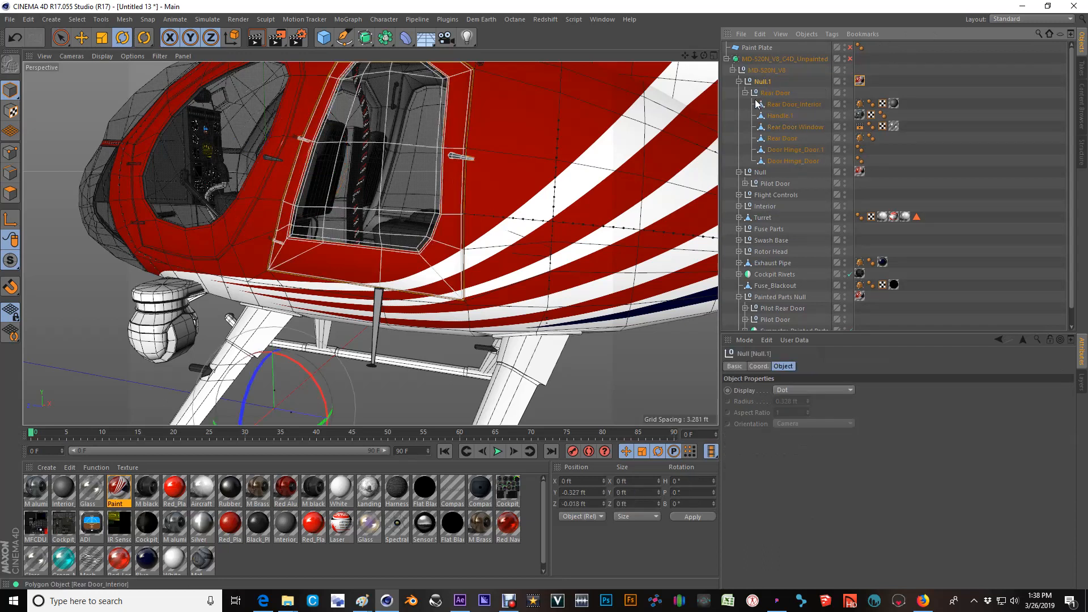
{"action": "key", "text": "alt+g"}
{"action": "left_click", "coordinate": [739, 82]}
{"action": "left_click_drag", "start_coordinate": [774, 93], "coordinate": [767, 79]}
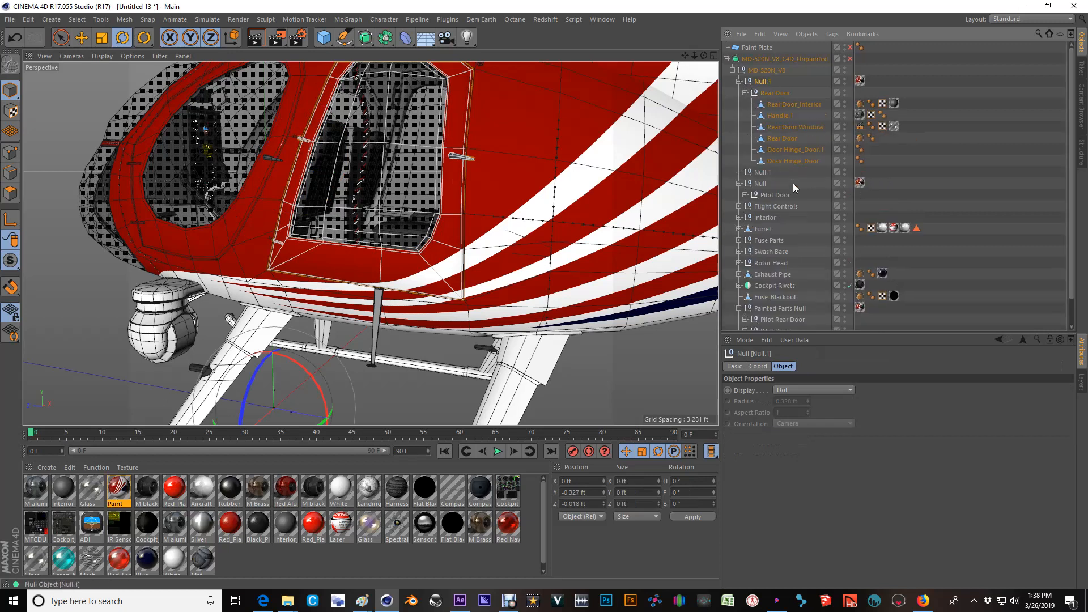
{"action": "left_click", "coordinate": [761, 172]}
{"action": "left_click_drag", "start_coordinate": [774, 136], "coordinate": [776, 138]}
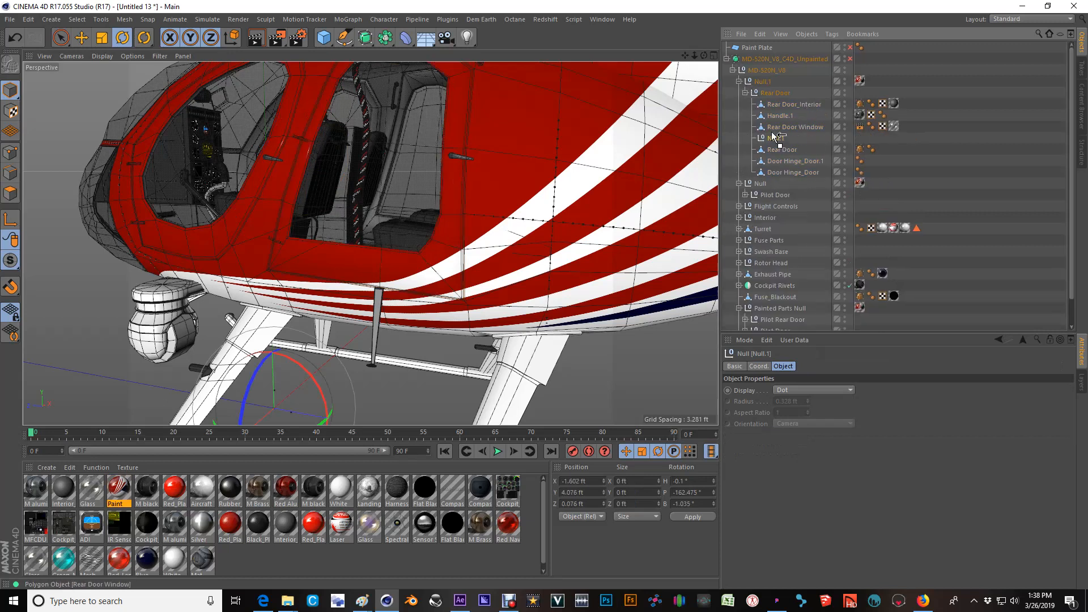
Transfer the Paint texture tag from the outer Null.1 to the new inner null, and make the Rear Door mesh its child.
{"action": "left_click_drag", "start_coordinate": [859, 81], "coordinate": [860, 138]}
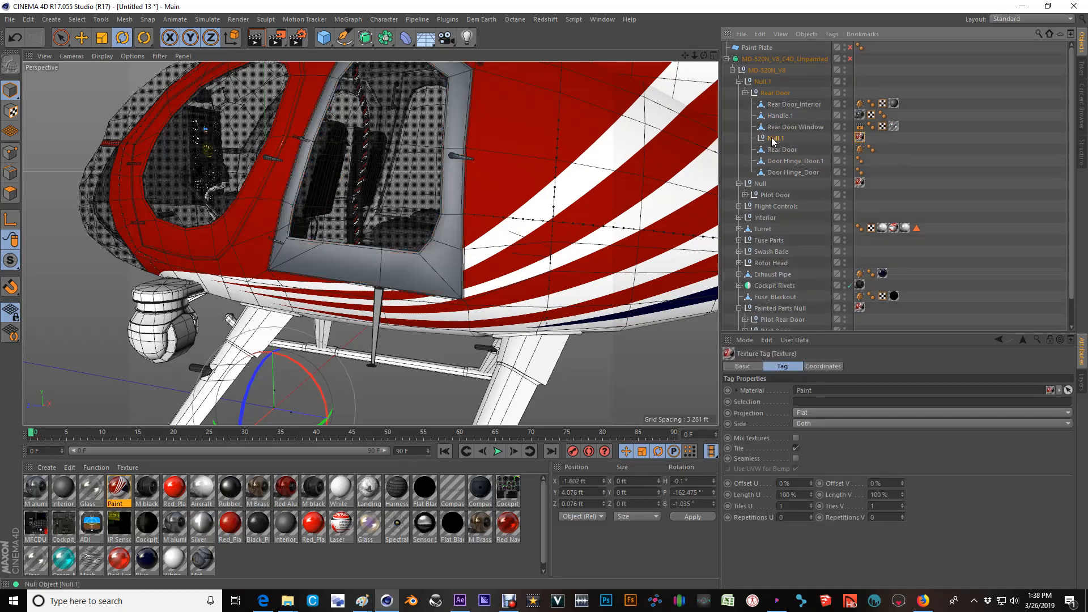
{"action": "left_click_drag", "start_coordinate": [781, 151], "coordinate": [777, 139]}
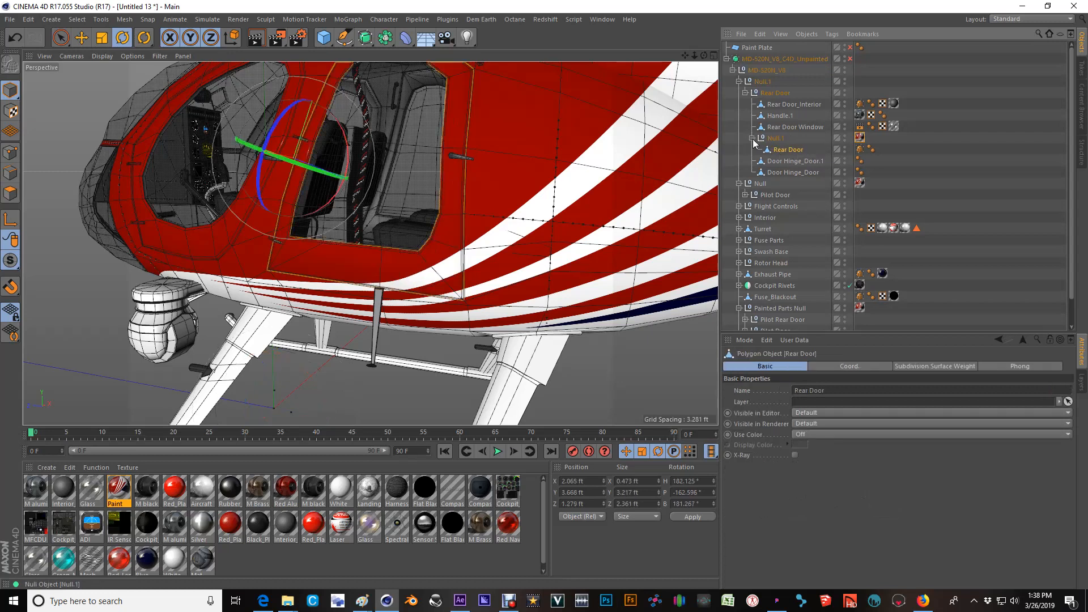
{"action": "left_click", "coordinate": [752, 139]}
{"action": "left_click", "coordinate": [777, 139]}
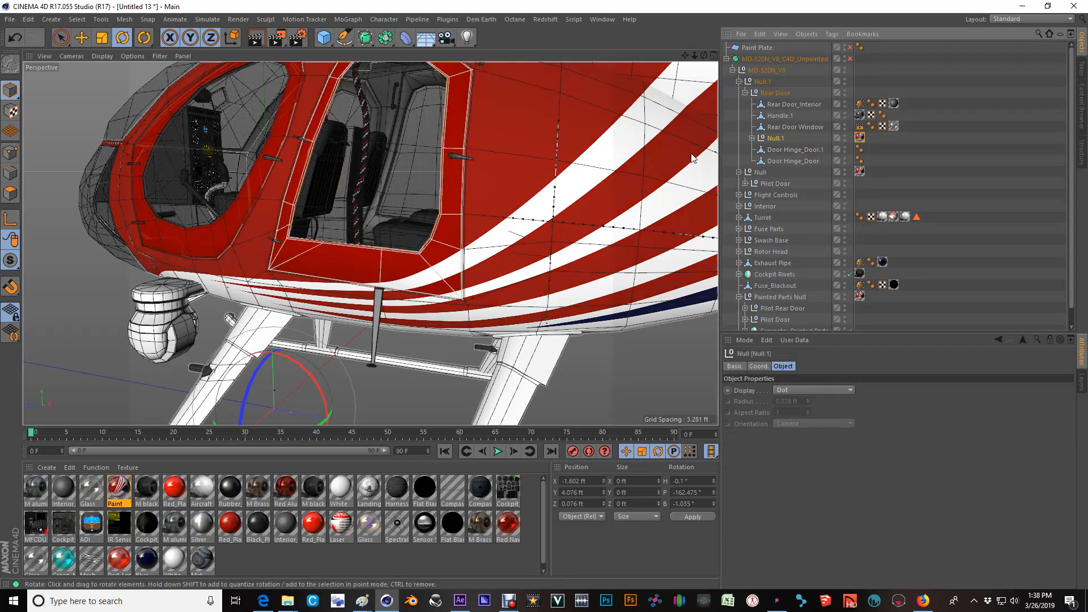
Try rotating the Rear Door mesh inside the textured inner null, and undo the rotation.
{"action": "left_click", "coordinate": [752, 139]}
{"action": "left_click", "coordinate": [781, 151]}
{"action": "scroll", "coordinate": [486, 139], "scroll_direction": "down", "scroll_amount": 2}
{"action": "left_click_drag", "start_coordinate": [348, 159], "coordinate": [322, 146]}
{"action": "key", "text": "ctrl+z"}
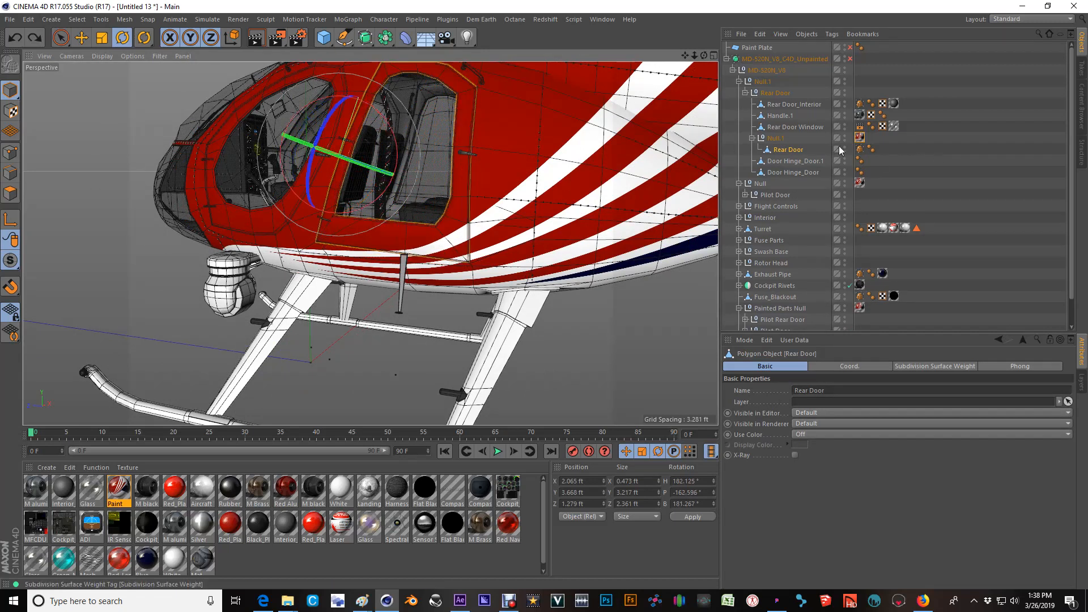
{"action": "left_click", "coordinate": [776, 139]}
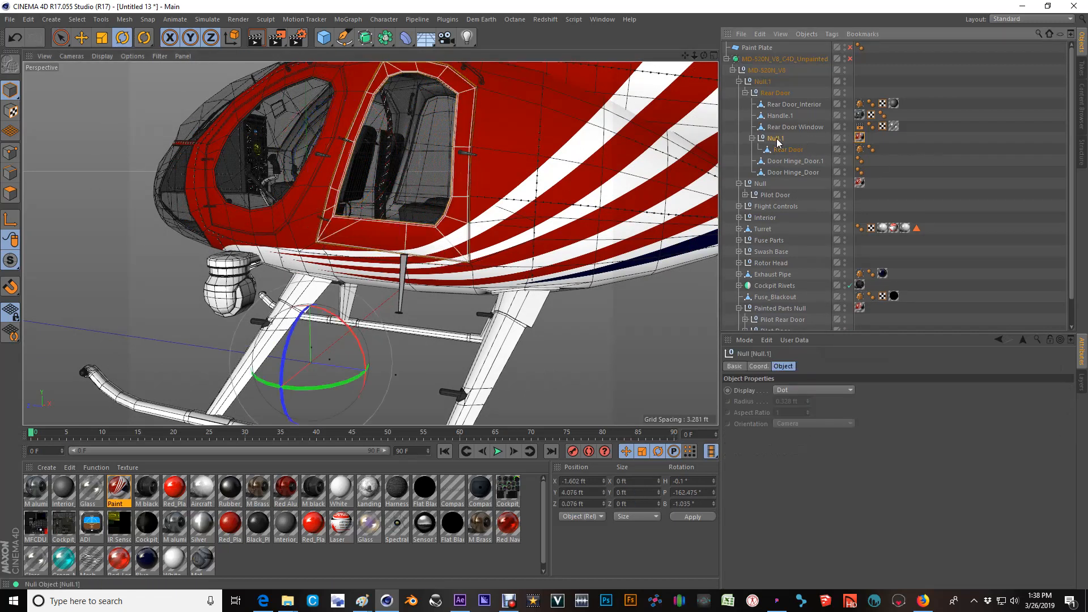
{"action": "right_click", "coordinate": [776, 139]}
{"action": "left_click", "coordinate": [765, 140]}
Create a null aligned to the Rear Door mesh's axis and place it, empty, directly under the Rear Door null below Null.1.
{"action": "left_click", "coordinate": [785, 150]}
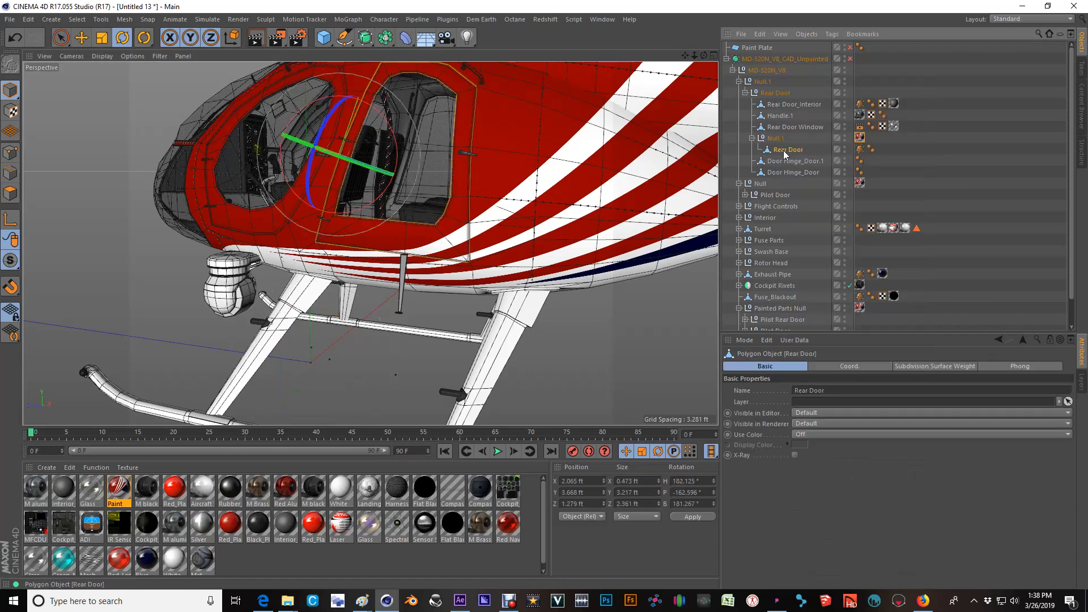
{"action": "key", "text": "alt+g"}
{"action": "left_click", "coordinate": [759, 150]}
{"action": "left_click", "coordinate": [787, 150]}
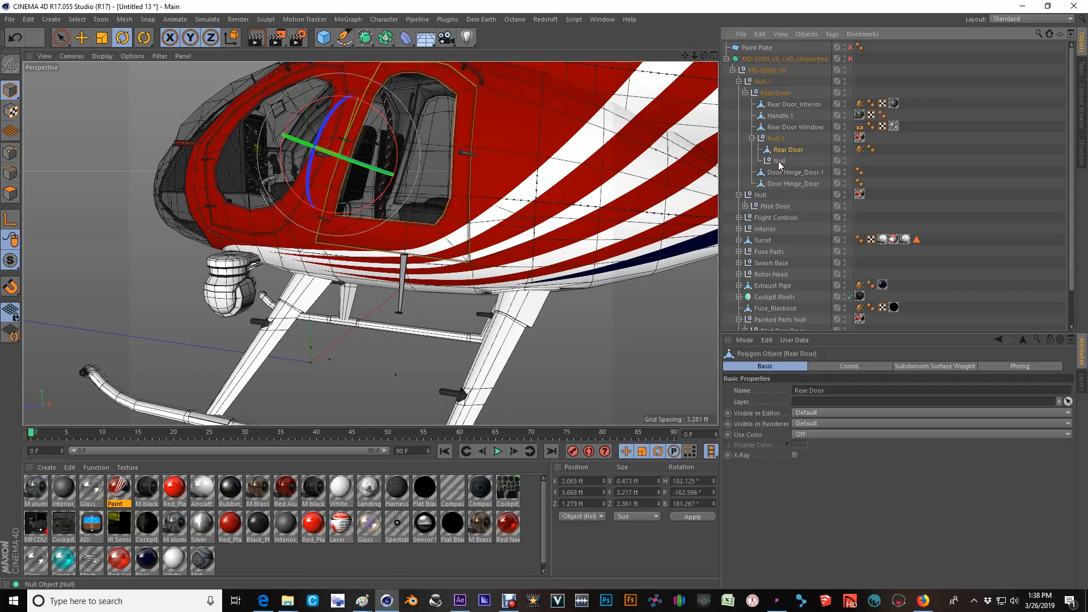
{"action": "left_click", "coordinate": [775, 161]}
Rename the new empty null as Rear Door Open.
{"action": "double_click", "coordinate": [771, 161]}
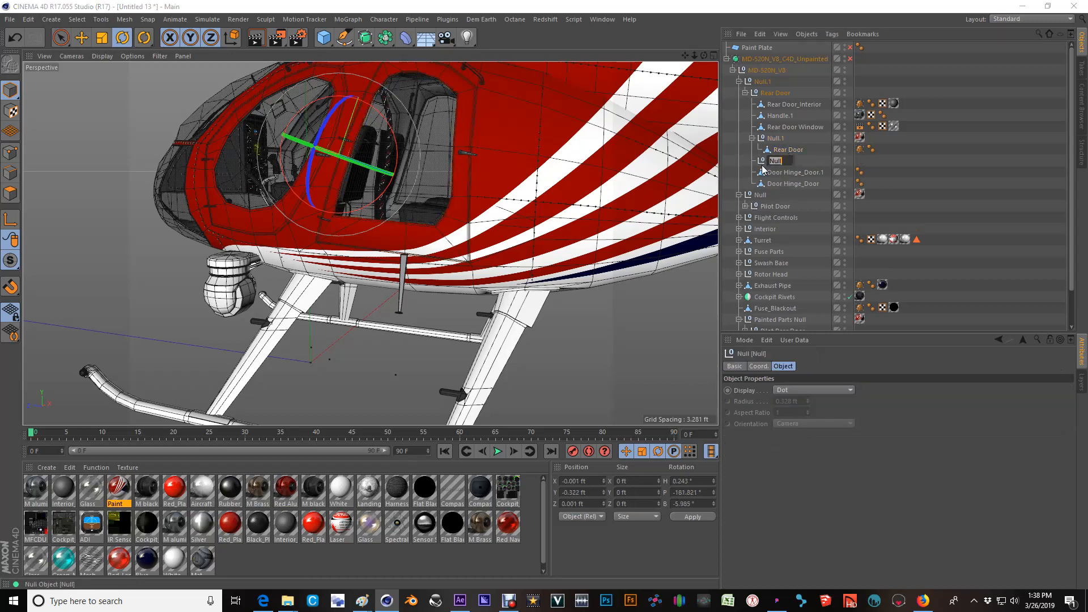
{"action": "type", "text": "Rear Door Open"}
{"action": "key", "text": "Return"}
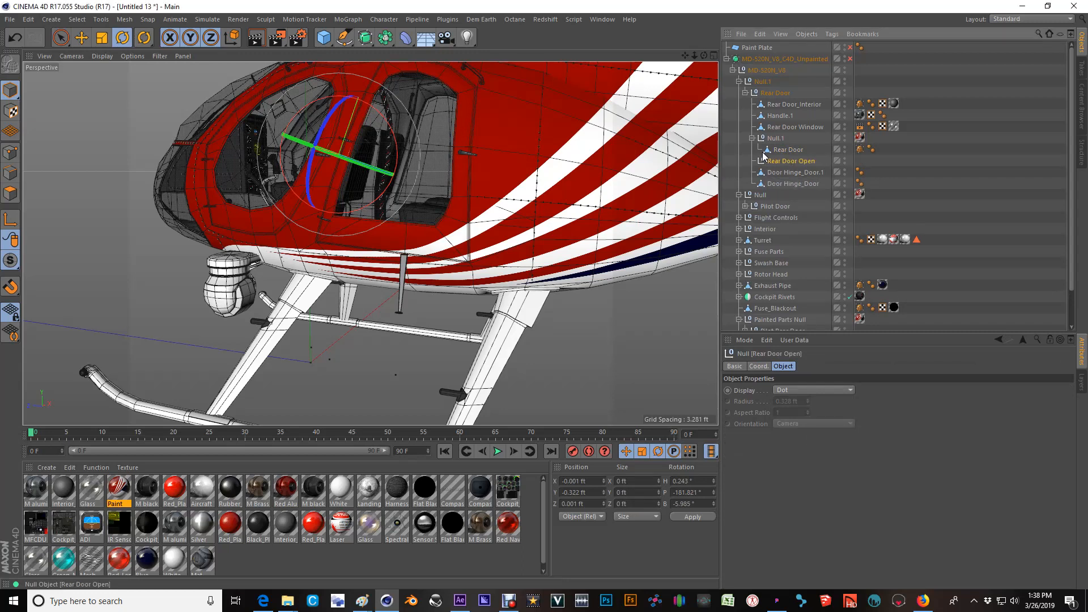
Try rotating the whole Rear Door null, and undo the rotation.
{"action": "left_click", "coordinate": [772, 93]}
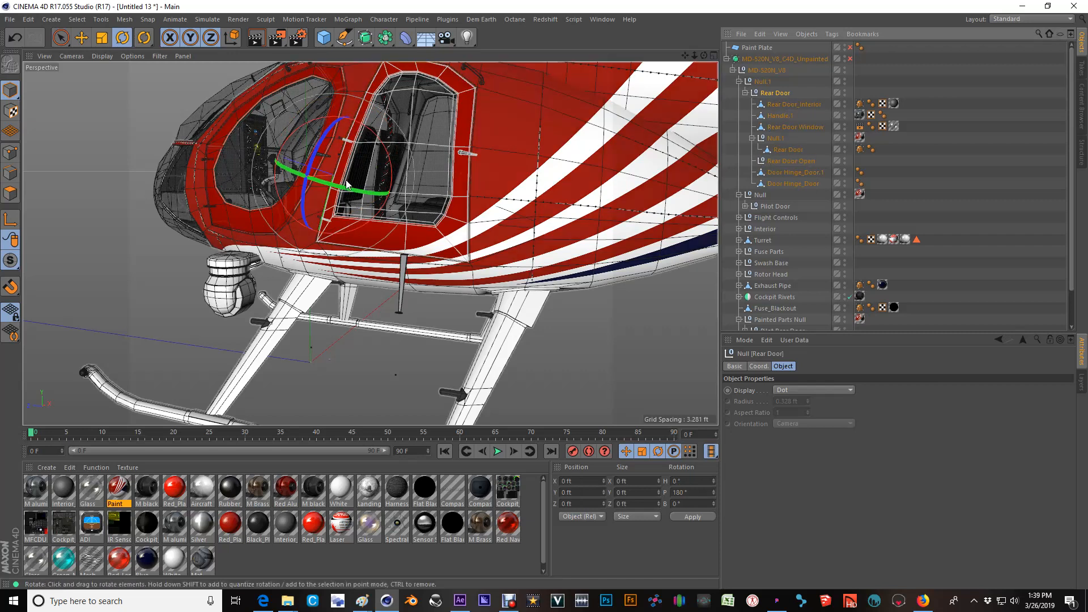
{"action": "left_click_drag", "start_coordinate": [306, 177], "coordinate": [315, 183]}
{"action": "key", "text": "ctrl+z"}
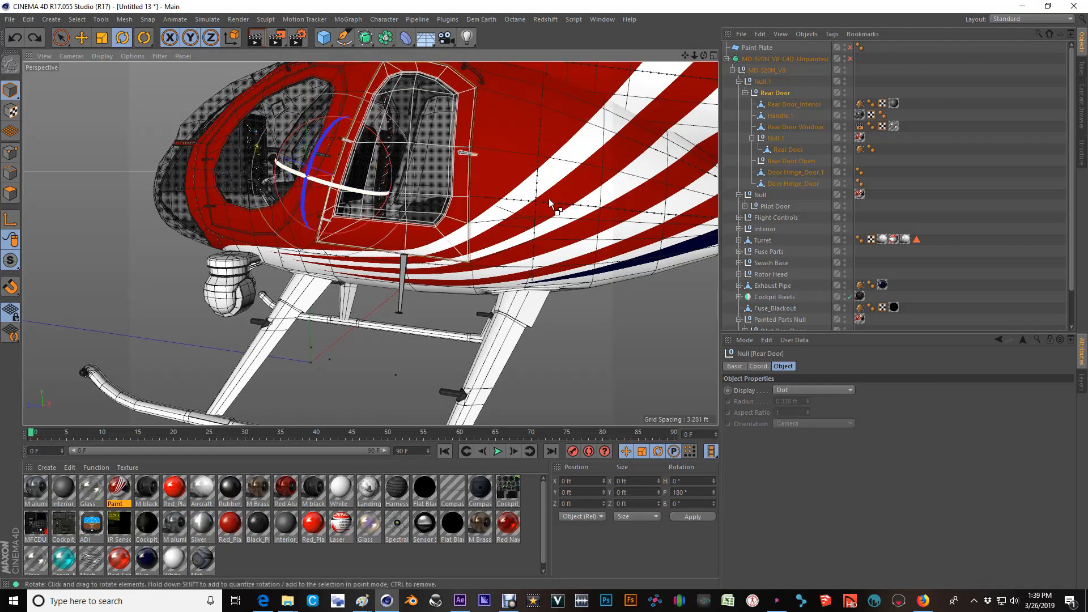
{"action": "left_click", "coordinate": [777, 163]}
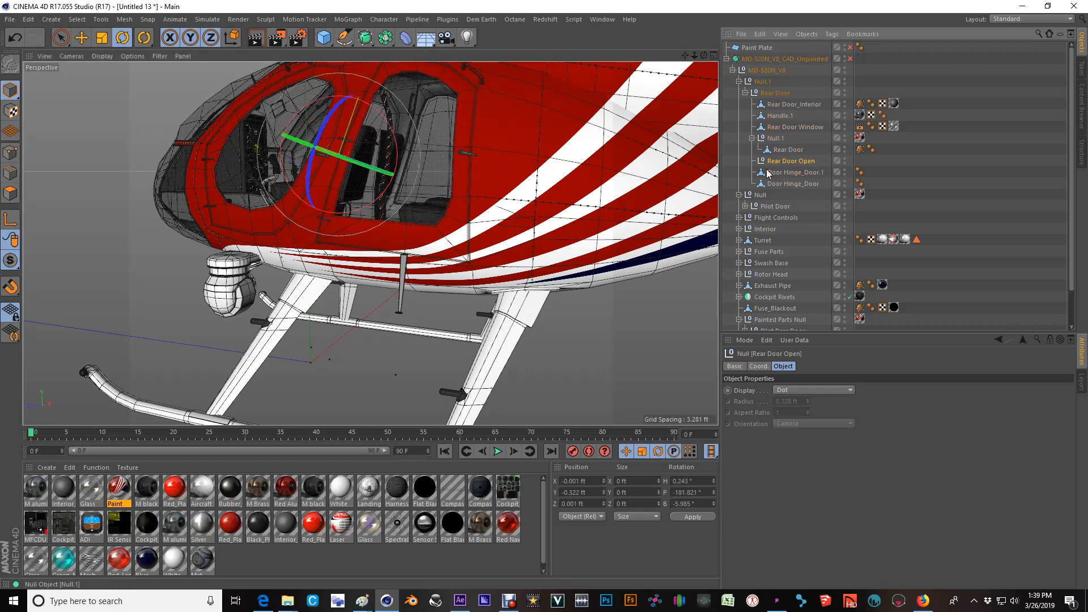
Merge the inner Null.1 and its child Rear Door mesh into one object with Connect Objects + Delete.
{"action": "left_click", "coordinate": [777, 139]}
{"action": "right_click", "coordinate": [776, 139]}
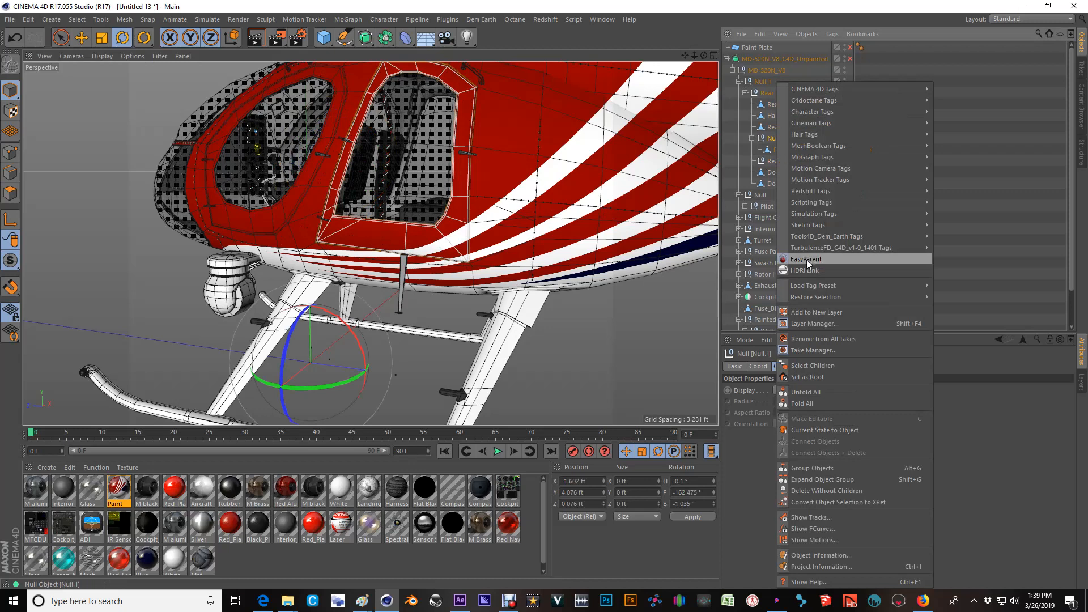
{"action": "left_click", "coordinate": [811, 366]}
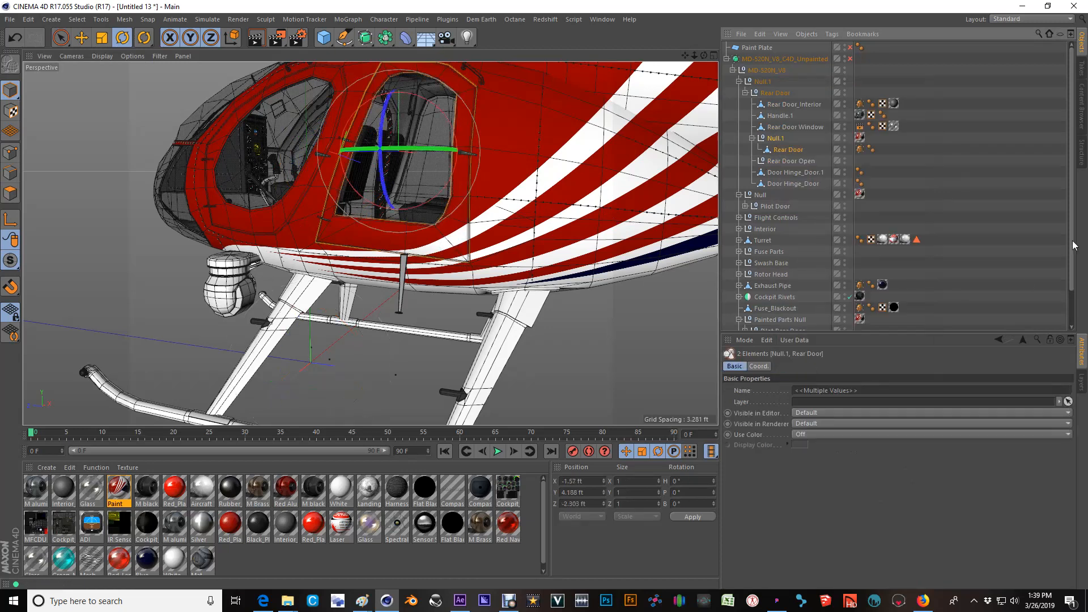
{"action": "right_click", "coordinate": [780, 139]}
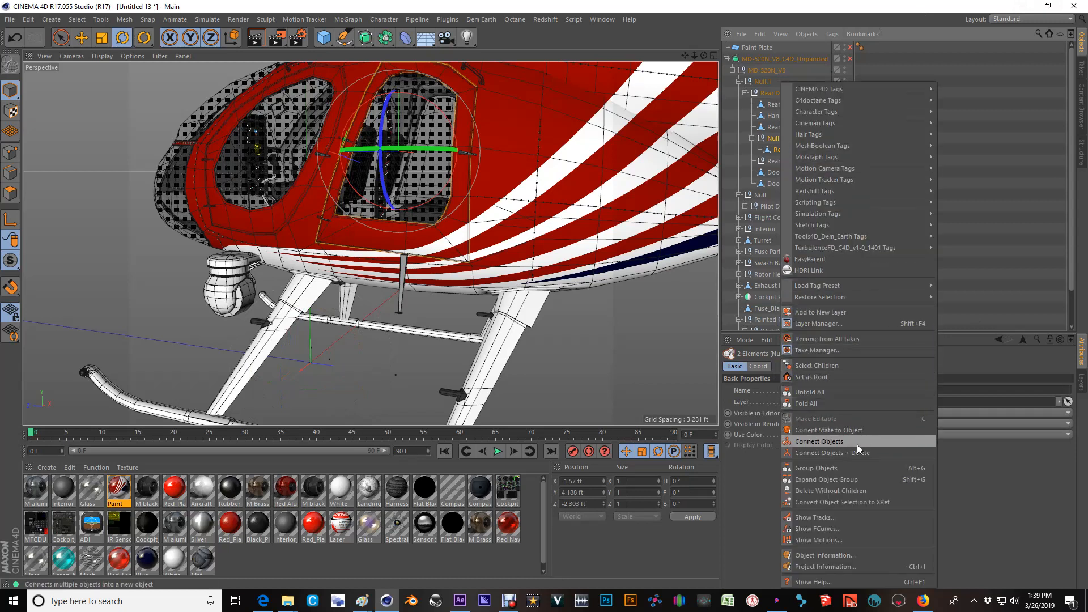
{"action": "left_click", "coordinate": [826, 453]}
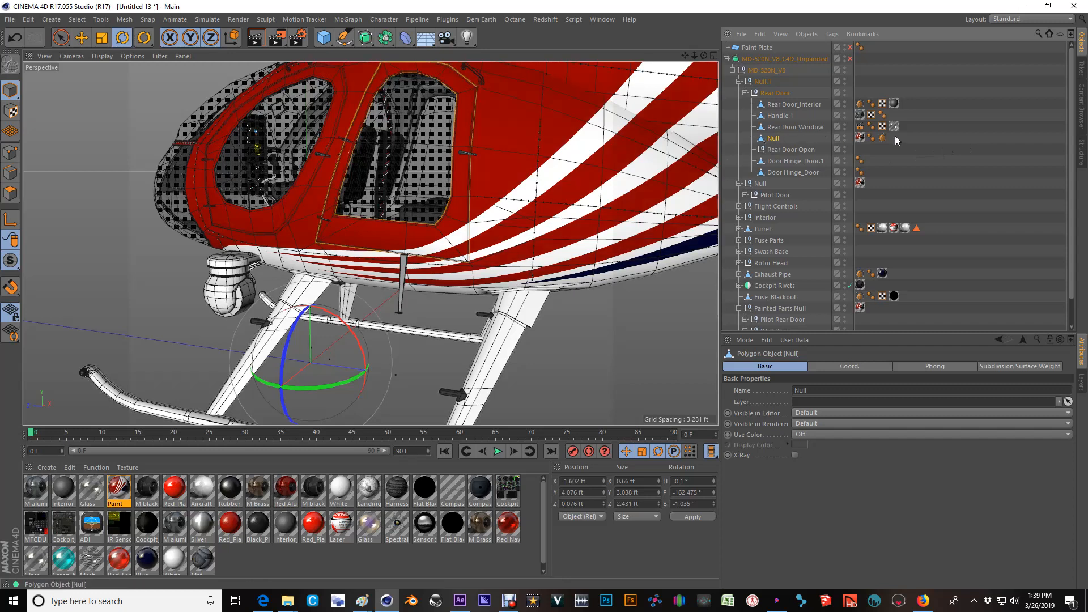
Generate UVW coordinates from the Paint texture tag's flat projection on the merged door mesh.
{"action": "left_click", "coordinate": [861, 137]}
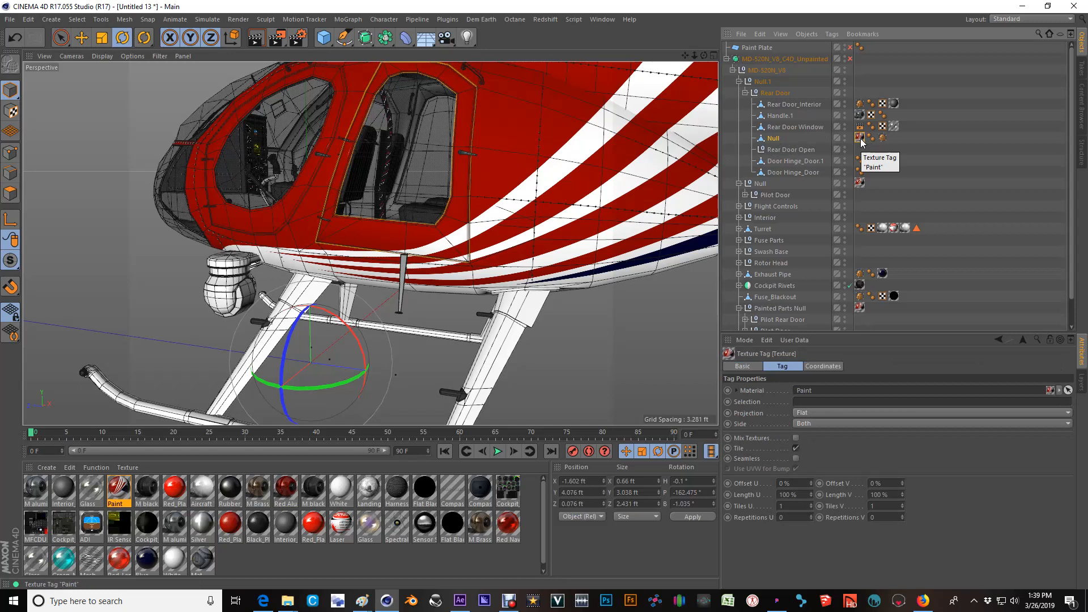
{"action": "left_click", "coordinate": [830, 35]}
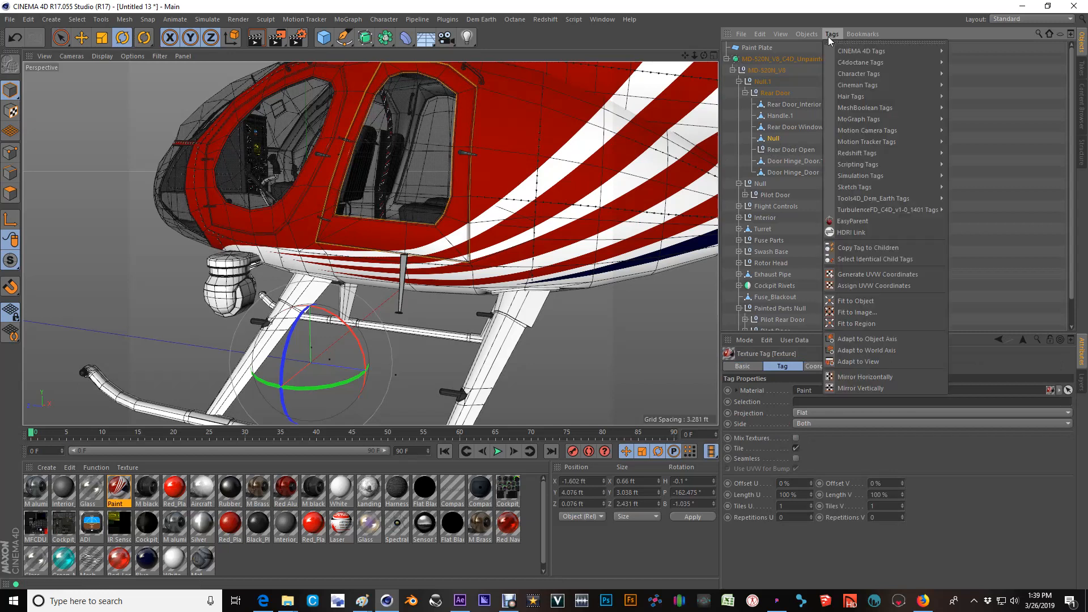
{"action": "left_click", "coordinate": [867, 275]}
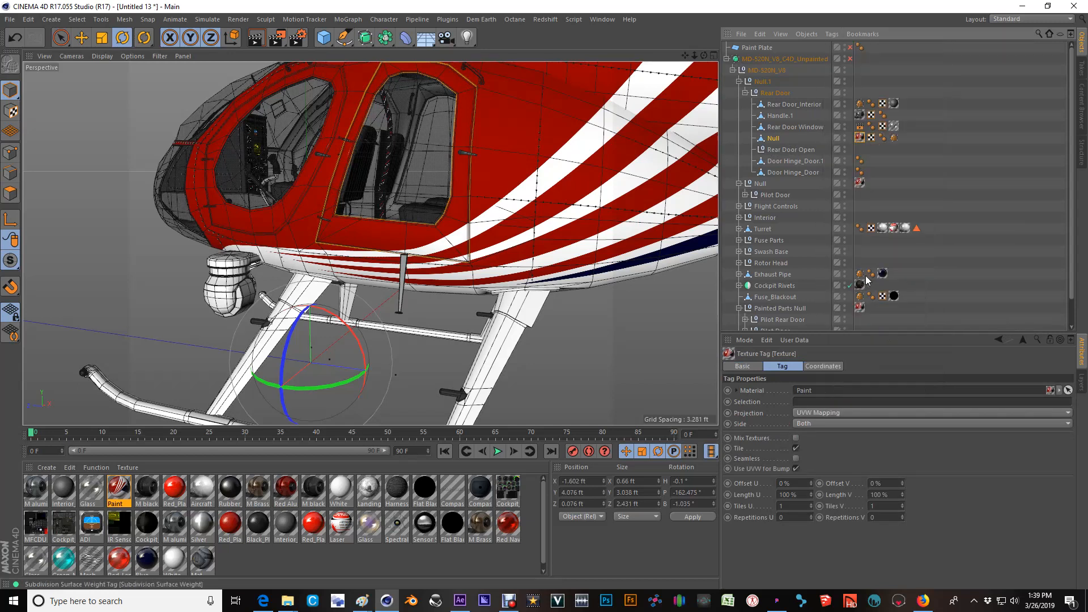
Move Rear Door Open above the merged door mesh and make the mesh its child.
{"action": "left_click", "coordinate": [775, 139]}
{"action": "left_click", "coordinate": [772, 152]}
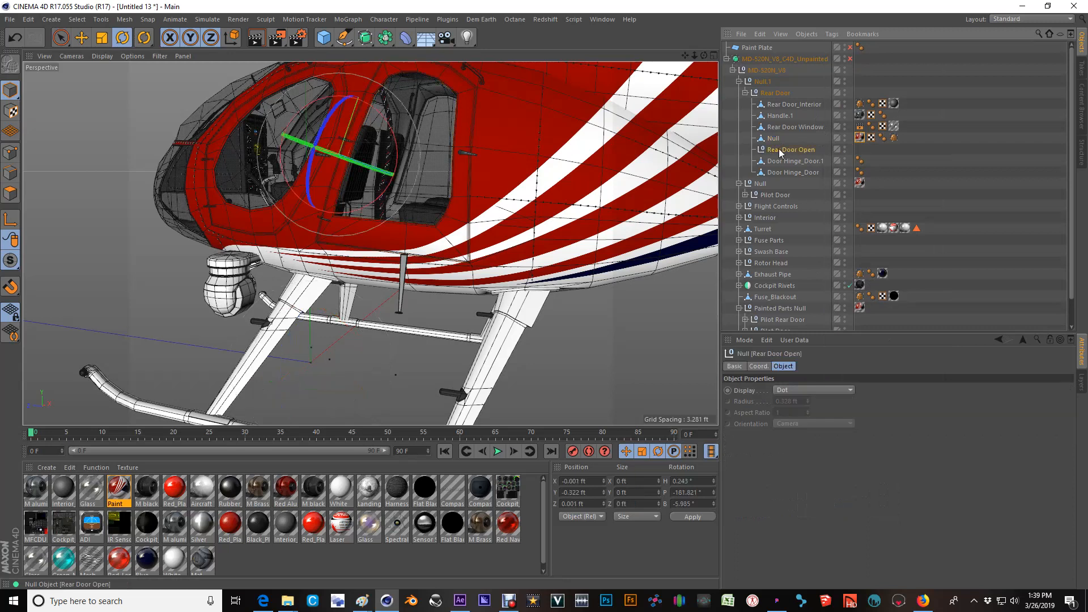
{"action": "left_click_drag", "start_coordinate": [770, 138], "coordinate": [771, 139]}
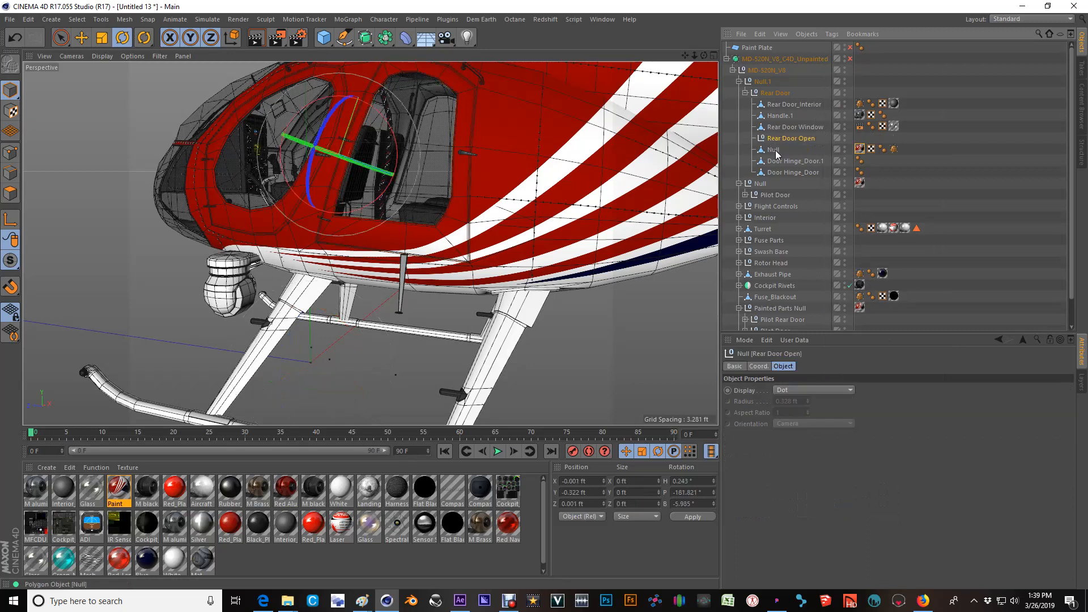
{"action": "left_click", "coordinate": [774, 151]}
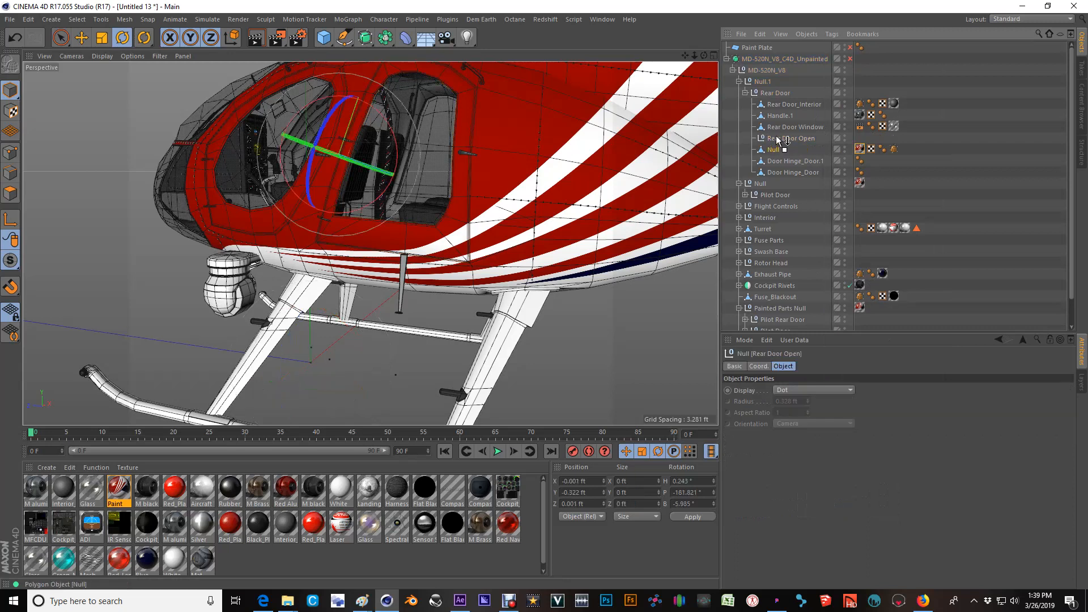
{"action": "left_click_drag", "start_coordinate": [779, 139], "coordinate": [780, 142]}
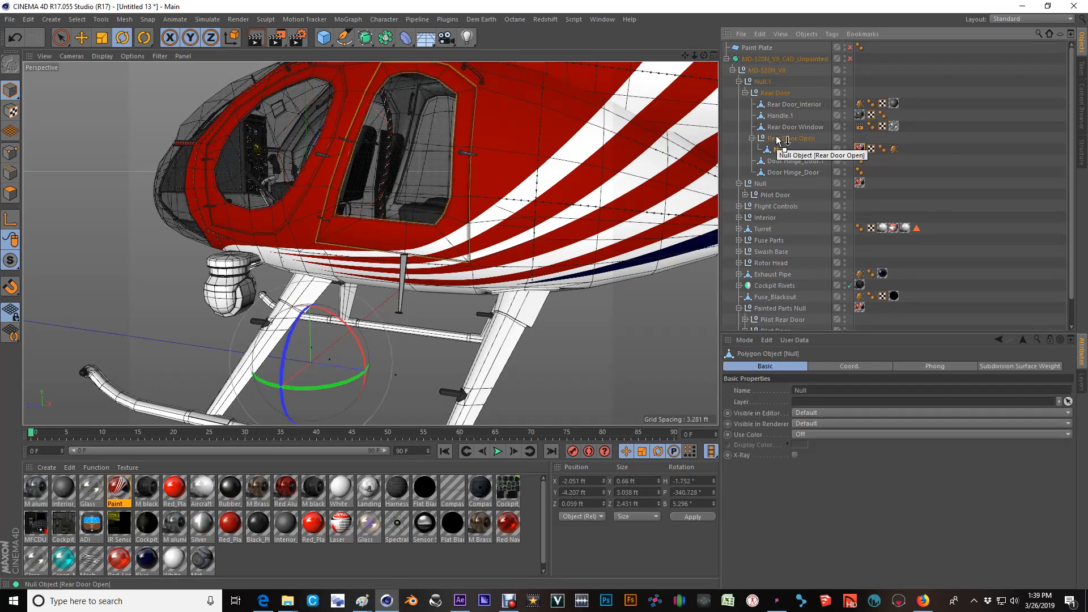
Merge Rear Door Open and its child mesh into one object with Connect Objects + Delete.
{"action": "left_click", "coordinate": [780, 139]}
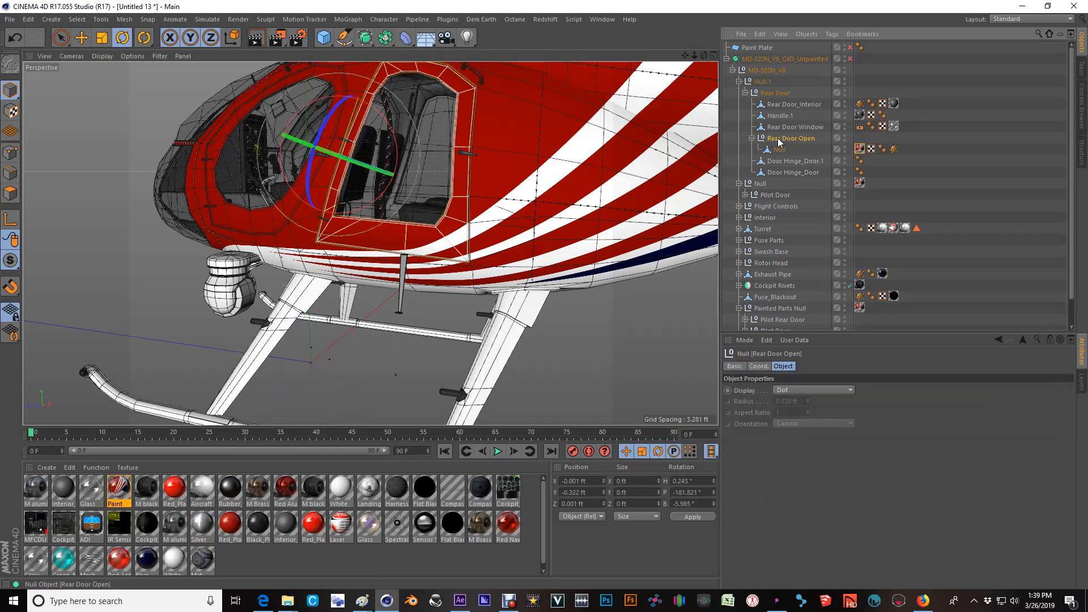
{"action": "right_click", "coordinate": [781, 138]}
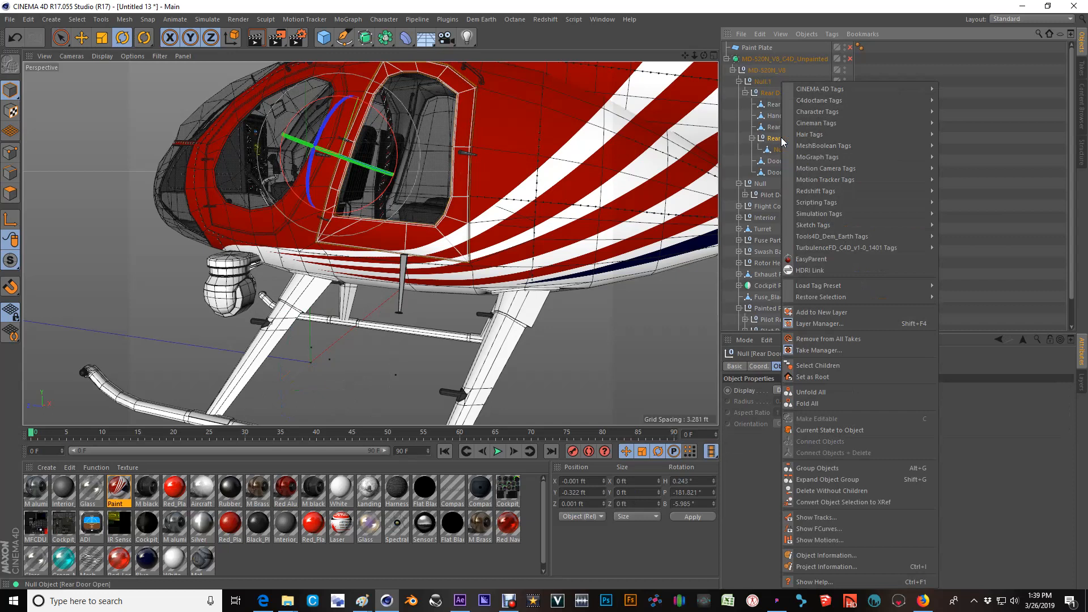
{"action": "left_click", "coordinate": [823, 365]}
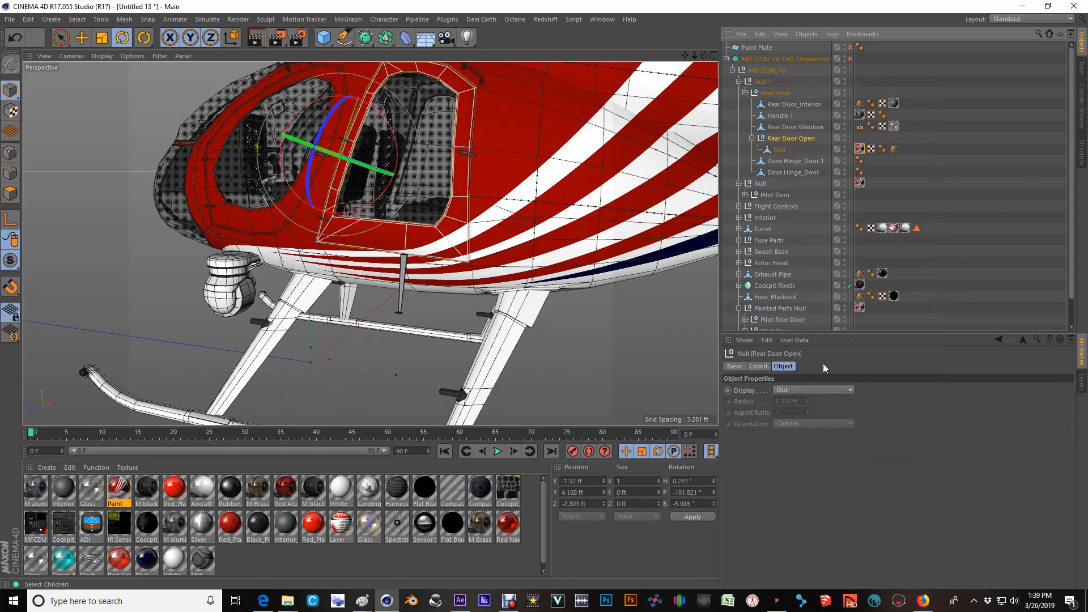
{"action": "right_click", "coordinate": [789, 143]}
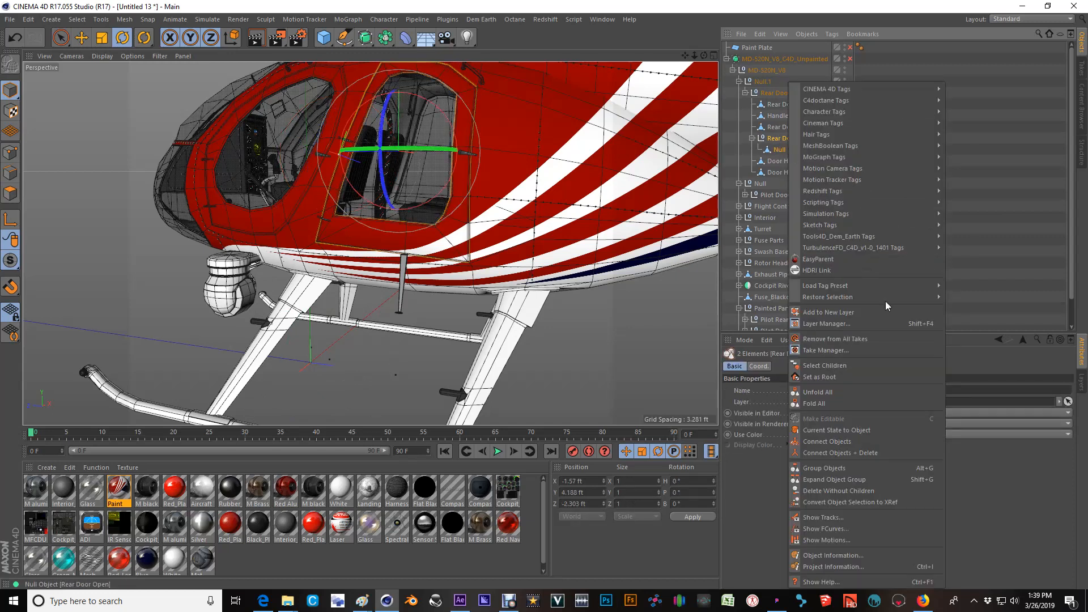
{"action": "left_click", "coordinate": [858, 450]}
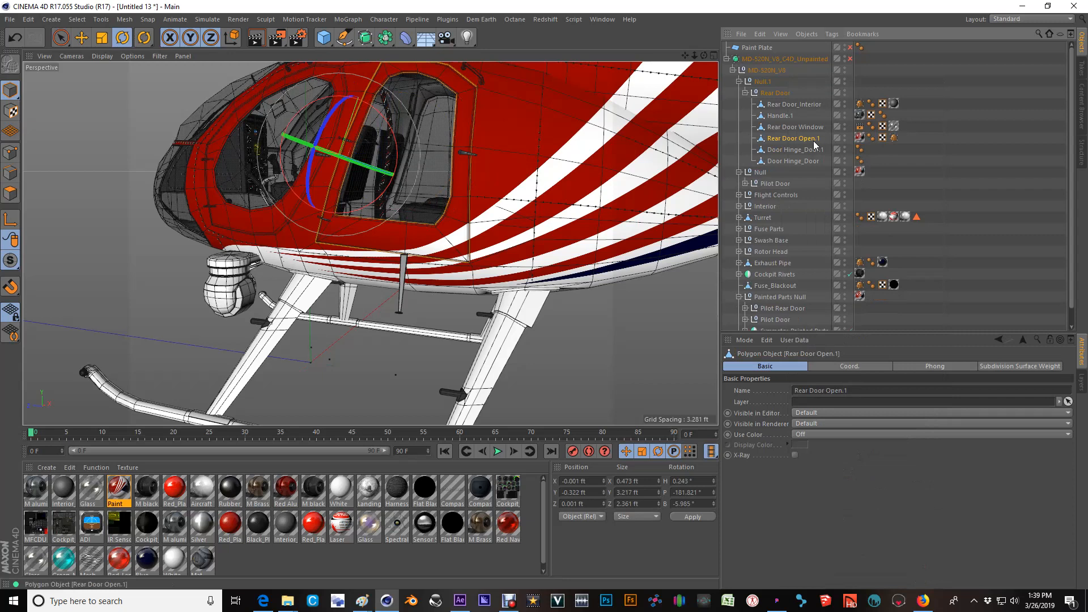
Rename the merged door mesh as Rear Door Open.
{"action": "double_click", "coordinate": [805, 139]}
{"action": "key", "text": "BackSpace"}
{"action": "key", "text": "BackSpace"}
{"action": "key", "text": "Return"}
Try rotating the Rear Door Open mesh about its own axis, and undo the rotation.
{"action": "scroll", "coordinate": [351, 164], "scroll_direction": "up", "scroll_amount": 3}
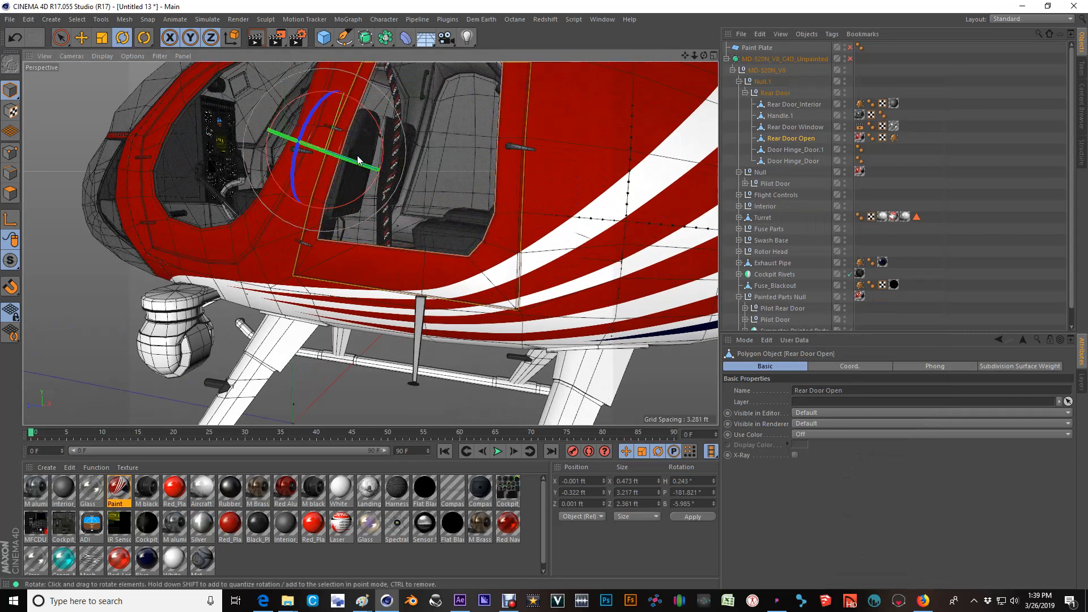
{"action": "mouse_move", "coordinate": [355, 164]}
{"action": "left_mouse_down"}
{"action": "mouse_move", "coordinate": [259, 148]}
{"action": "mouse_move", "coordinate": [350, 171]}
{"action": "left_mouse_up"}
{"action": "key", "text": "ctrl+z"}
Examine the paint alignment between the rear door and the fuselage from several angles and distances.
{"action": "scroll", "coordinate": [397, 199], "scroll_direction": "down", "scroll_amount": 4}
{"action": "mouse_move", "coordinate": [394, 199]}
{"action": "left_mouse_down", "text": "alt"}
{"action": "mouse_move", "coordinate": [497, 202]}
{"action": "mouse_move", "coordinate": [414, 204]}
{"action": "left_mouse_up", "text": "alt"}
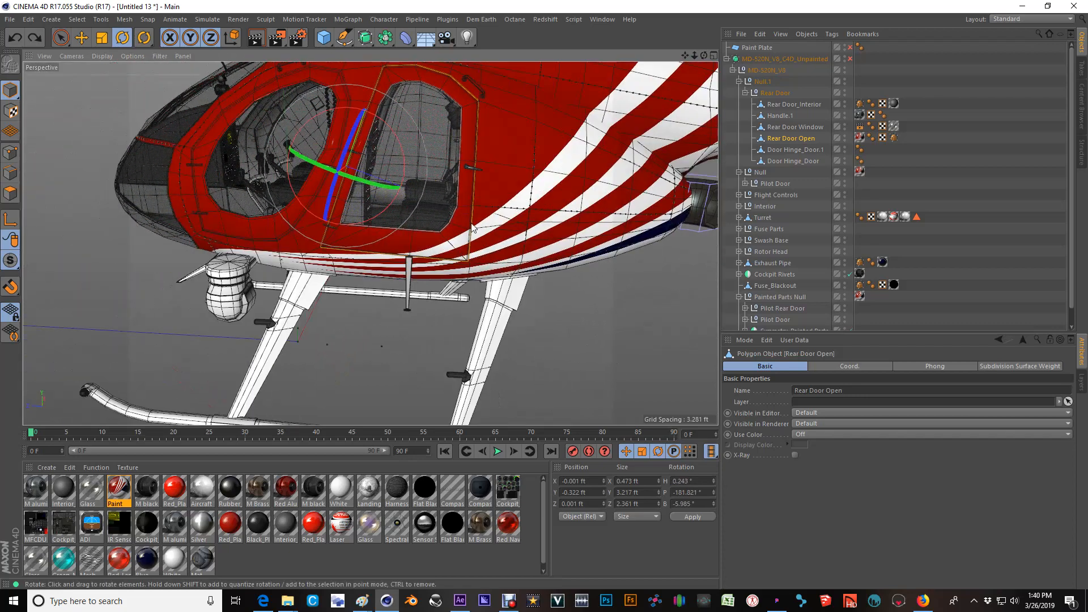
{"action": "scroll", "coordinate": [471, 223], "scroll_direction": "up", "scroll_amount": 2}
{"action": "left_click_drag", "start_coordinate": [473, 277], "coordinate": [391, 241], "text": "alt"}
{"action": "scroll", "coordinate": [456, 291], "scroll_direction": "up", "scroll_amount": 3}
{"action": "left_click_drag", "start_coordinate": [462, 273], "coordinate": [535, 249], "text": "alt"}
{"action": "scroll", "coordinate": [535, 253], "scroll_direction": "up", "scroll_amount": 6}
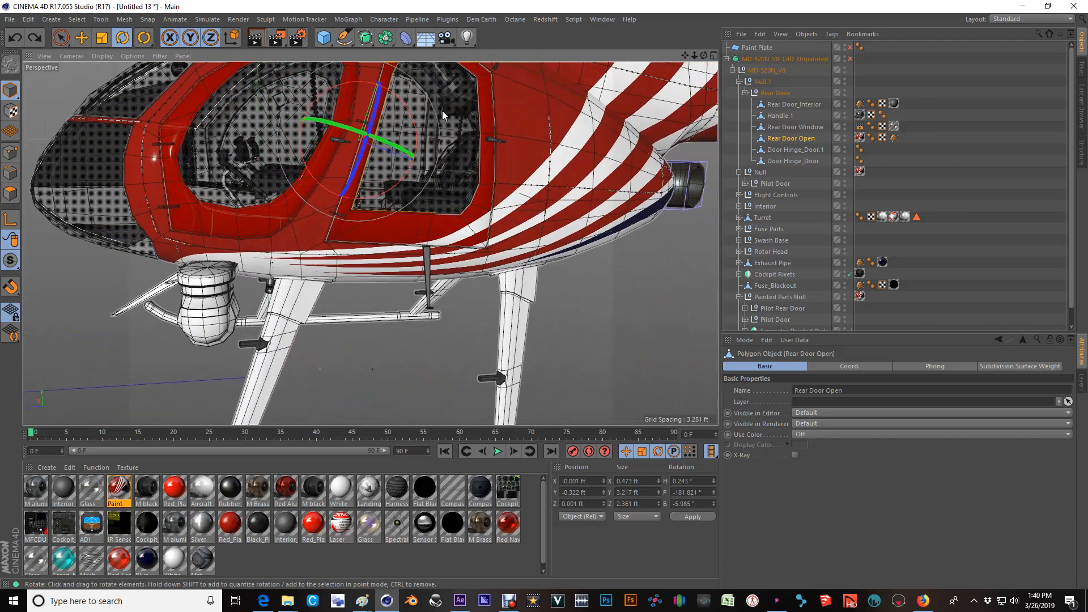
{"action": "middle_click_drag", "start_coordinate": [430, 173], "coordinate": [517, 236], "text": "alt"}
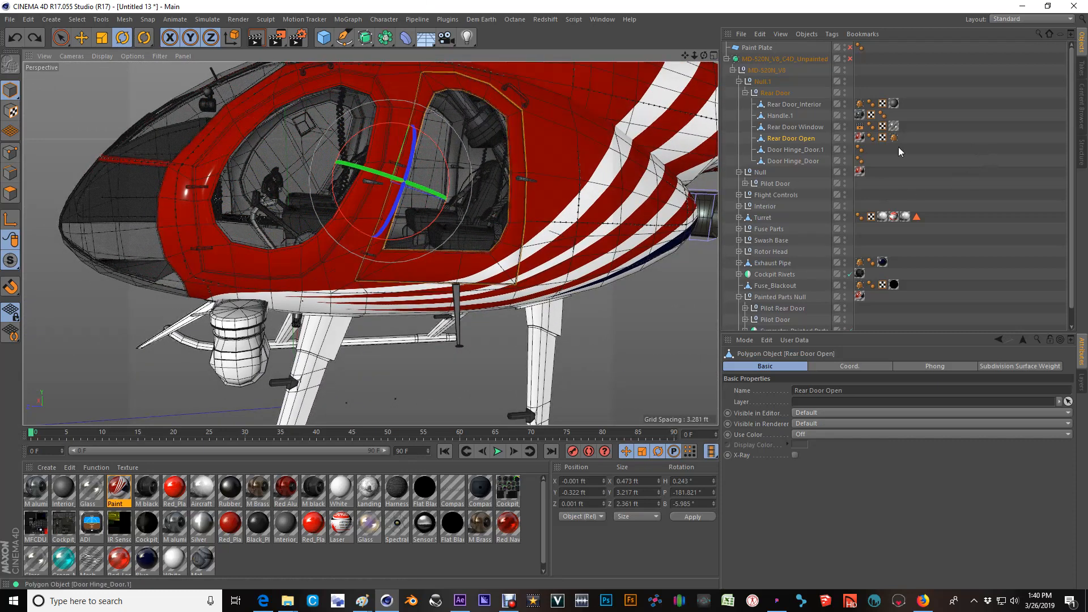
{"action": "scroll", "coordinate": [540, 158], "scroll_direction": "down", "scroll_amount": 6}
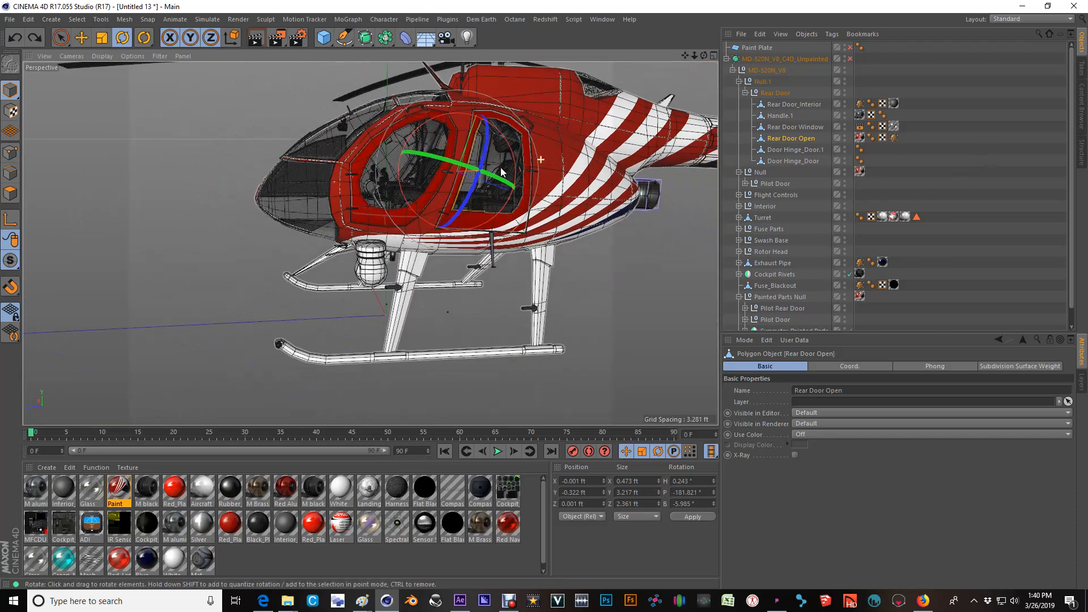
{"action": "left_click_drag", "start_coordinate": [518, 176], "coordinate": [525, 181], "text": "alt"}
{"action": "middle_click_drag", "start_coordinate": [546, 151], "coordinate": [533, 192], "text": "alt"}
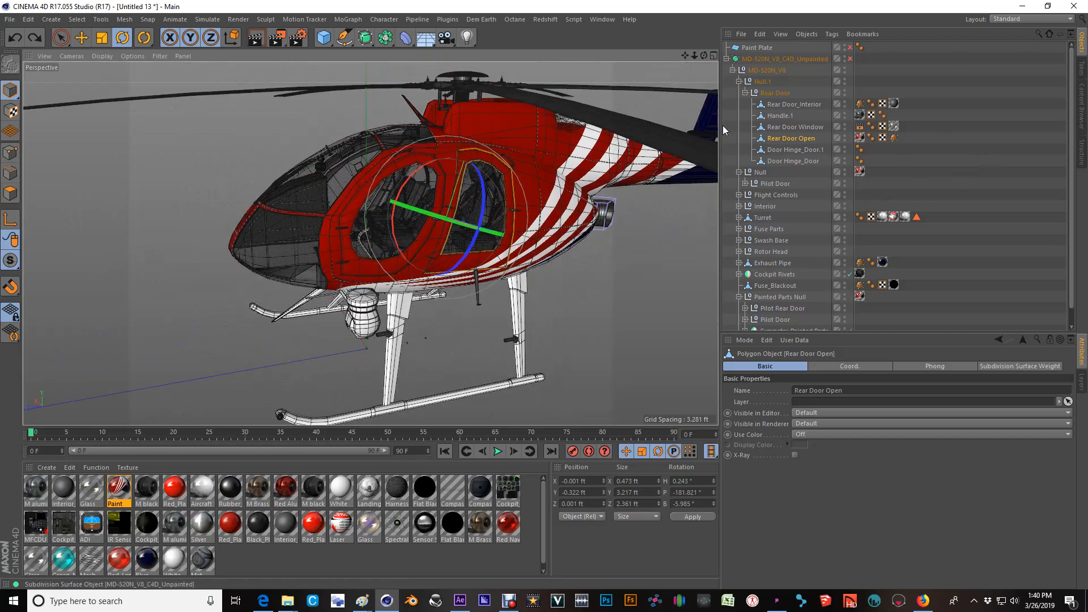
{"action": "scroll", "coordinate": [477, 212], "scroll_direction": "down", "scroll_amount": 3}
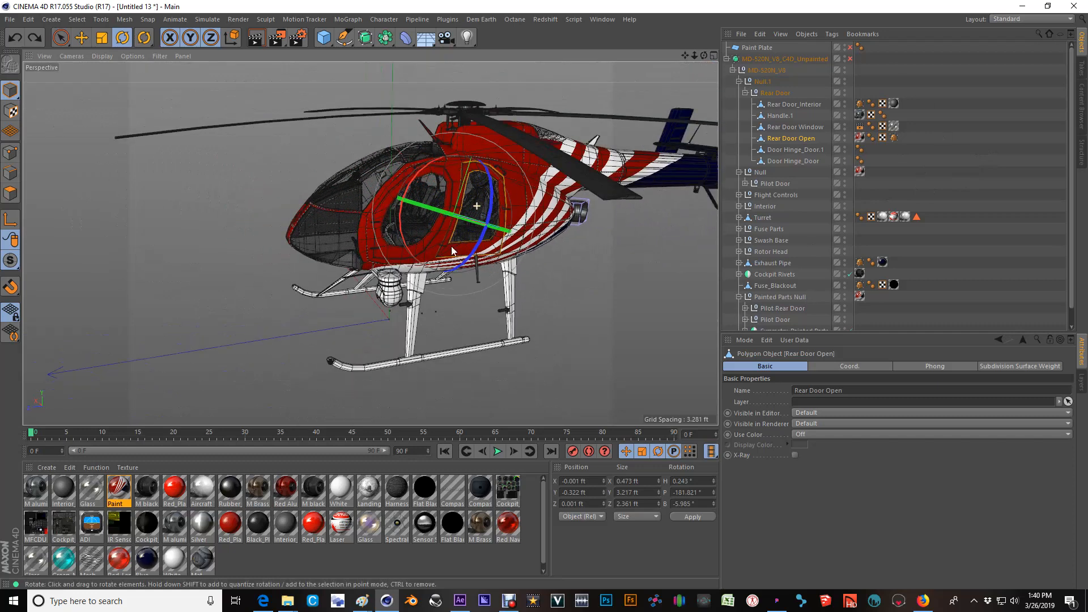
{"action": "middle_click_drag", "start_coordinate": [445, 251], "coordinate": [447, 229], "text": "alt"}
{"action": "scroll", "coordinate": [454, 200], "scroll_direction": "up", "scroll_amount": 3}
{"action": "left_click_drag", "start_coordinate": [488, 202], "coordinate": [469, 183], "text": "alt"}
{"action": "middle_click_drag", "start_coordinate": [501, 204], "coordinate": [447, 212], "text": "alt"}
{"action": "left_click_drag", "start_coordinate": [551, 196], "coordinate": [473, 205], "text": "alt"}
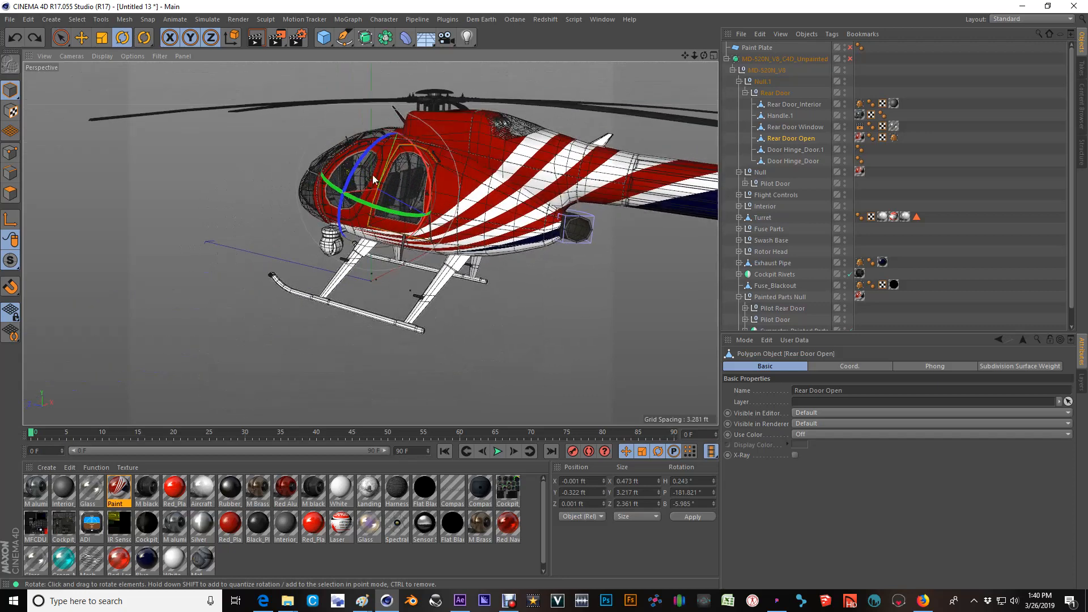
{"action": "left_click_drag", "start_coordinate": [502, 192], "coordinate": [611, 209], "text": "alt"}
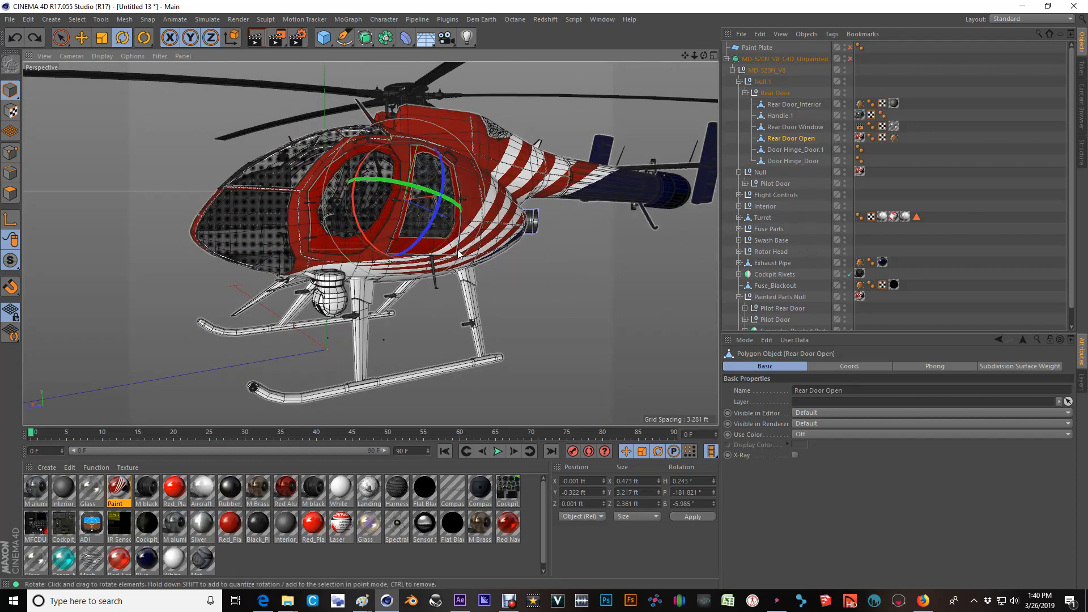
{"action": "scroll", "coordinate": [460, 242], "scroll_direction": "up", "scroll_amount": 3}
{"action": "scroll", "coordinate": [460, 242], "scroll_direction": "up", "scroll_amount": 4}
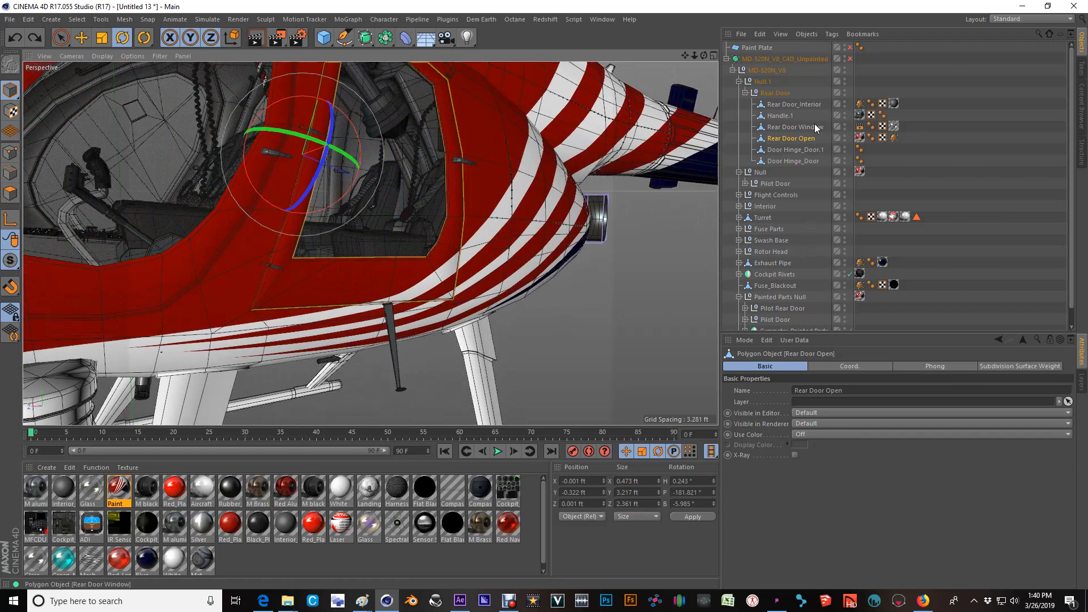
Move the collapsed Rear Door null out of the outer Null.1 into MD-520N_V8, and delete the emptied Null.1.
{"action": "left_click", "coordinate": [746, 93]}
{"action": "left_click", "coordinate": [777, 93]}
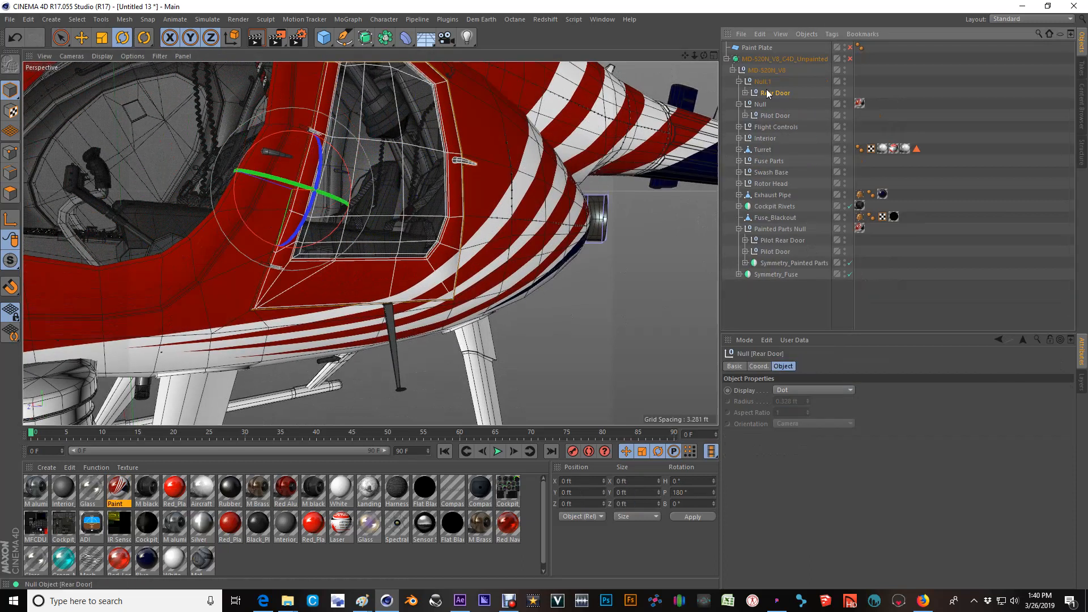
{"action": "left_click_drag", "start_coordinate": [762, 95], "coordinate": [757, 88]}
{"action": "left_click", "coordinate": [756, 83]}
{"action": "key", "text": "Delete"}
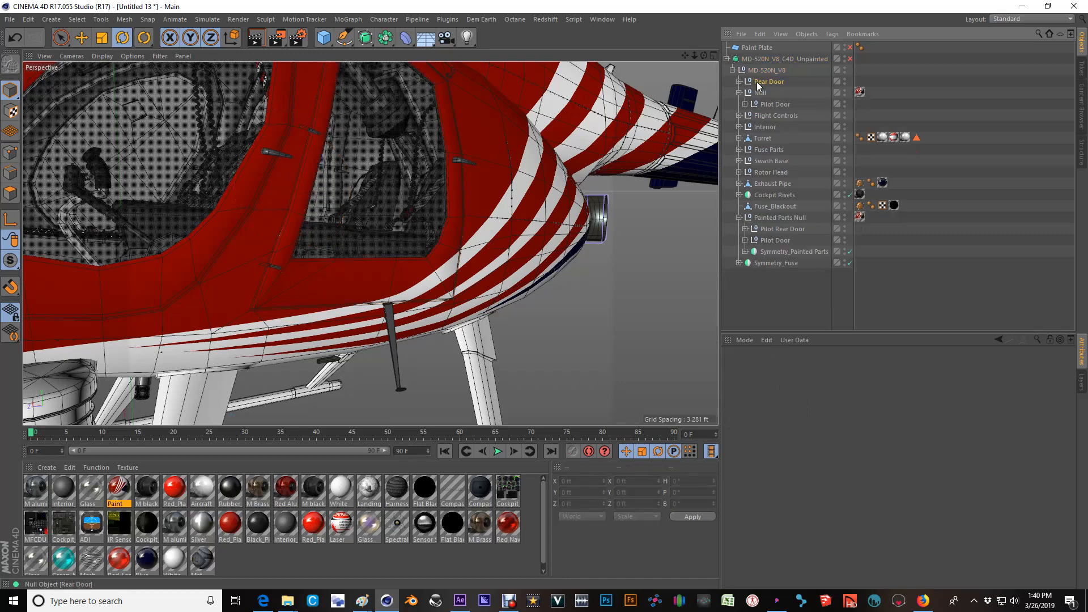
Try rotating the Rear Door null out from the fuselage, and undo the rotation.
{"action": "left_click", "coordinate": [392, 256]}
{"action": "left_click_drag", "start_coordinate": [273, 177], "coordinate": [181, 187]}
{"action": "key", "text": "ctrl+z"}
Delete the Pilot Rear Door null from Painted Parts Null on the opposite side of the fuselage.
{"action": "scroll", "coordinate": [418, 218], "scroll_direction": "down", "scroll_amount": 10}
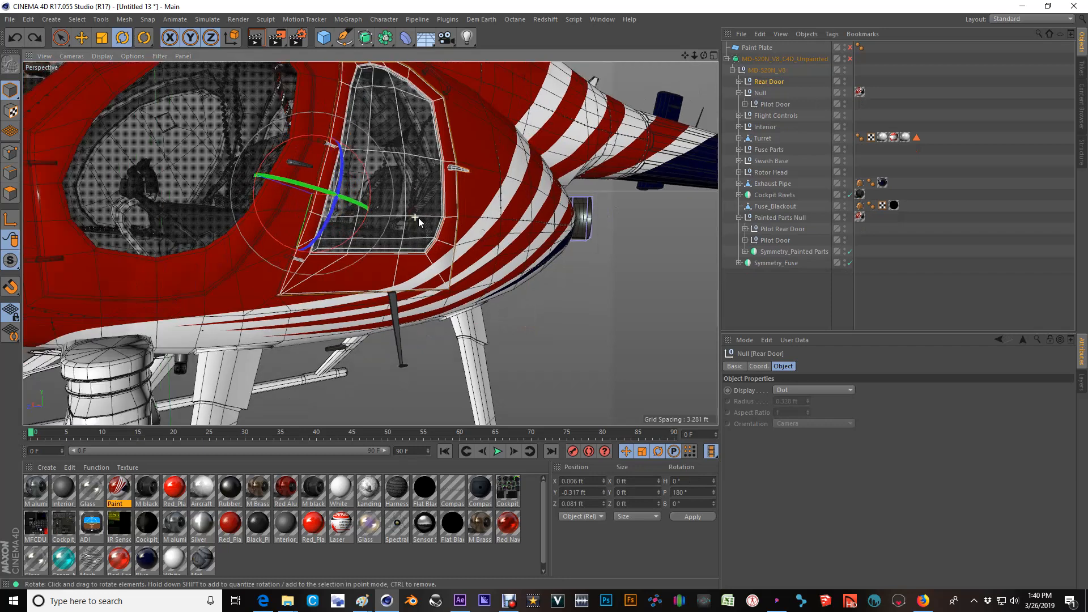
{"action": "left_click_drag", "start_coordinate": [418, 217], "coordinate": [658, 174], "text": "alt"}
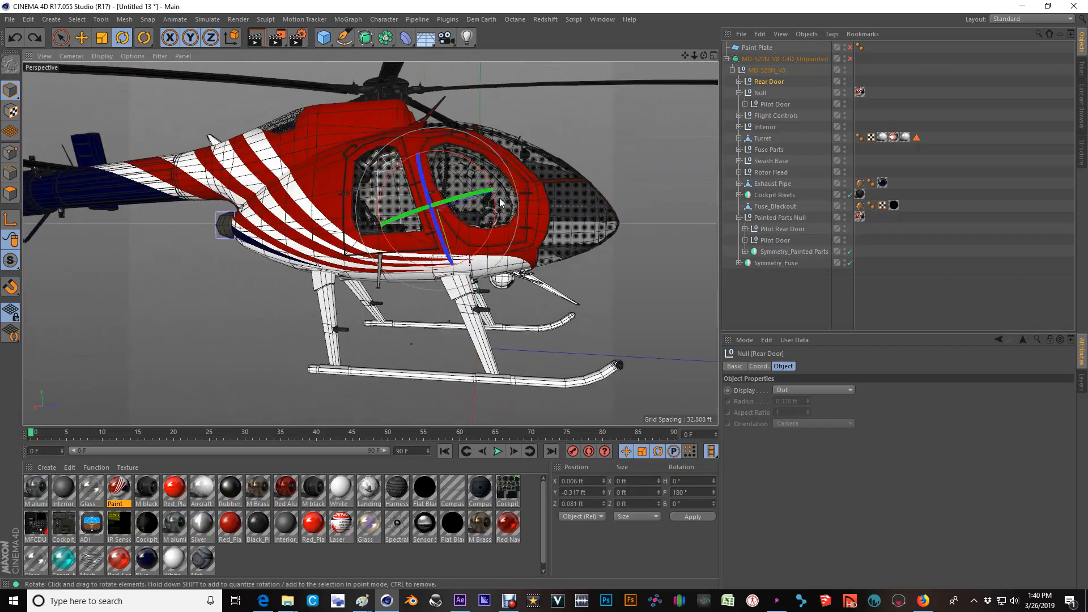
{"action": "left_click", "coordinate": [362, 247]}
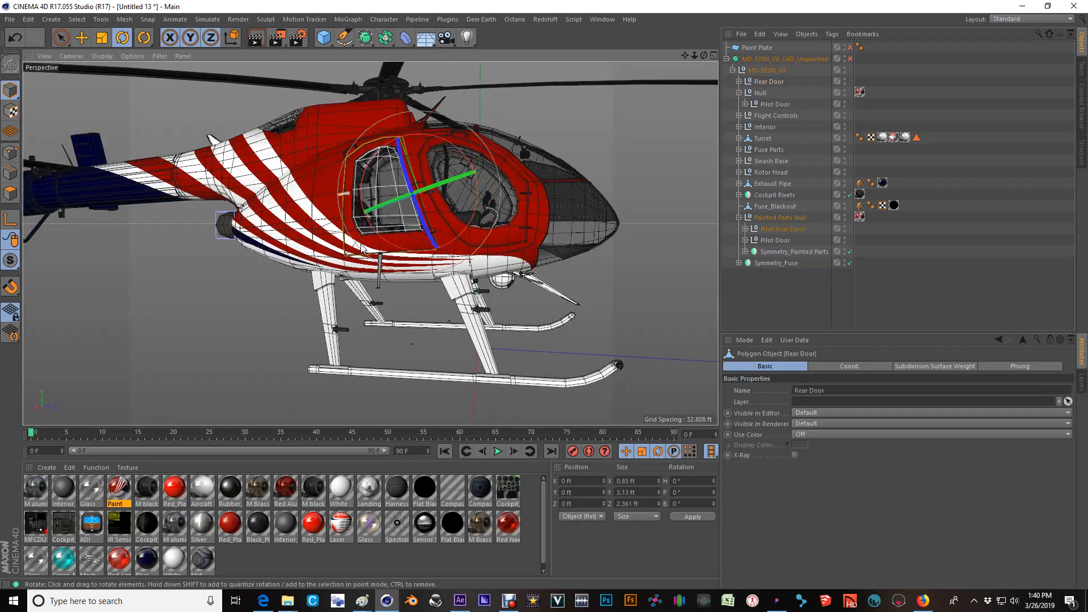
{"action": "left_click", "coordinate": [767, 230]}
{"action": "key", "text": "Delete"}
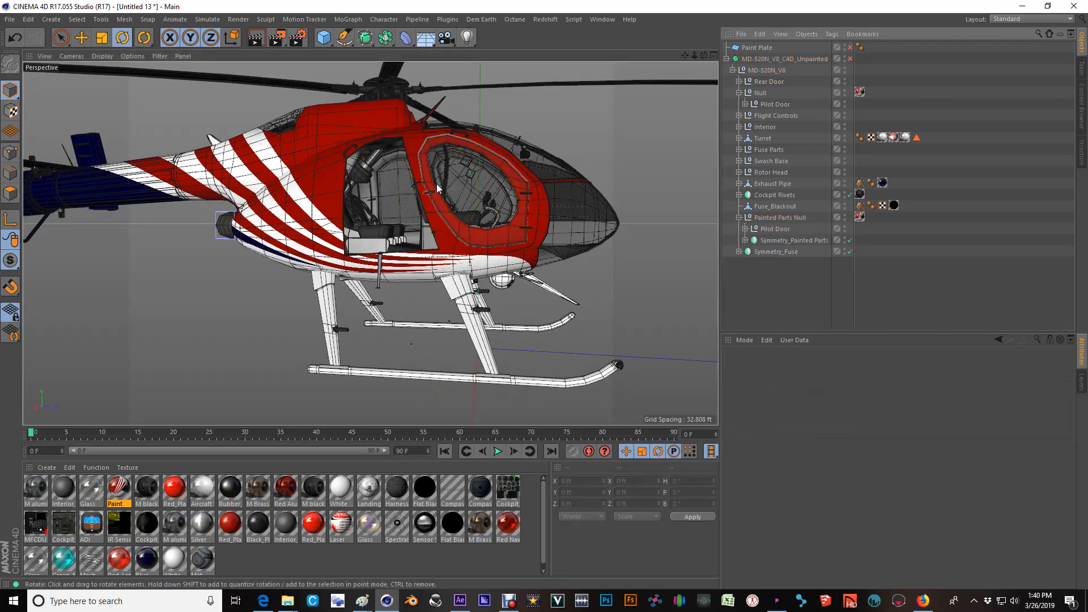
Mirror the Rear Door null with its children to the opposite side of the helicopter using the Mirror Tool with World origin.
{"action": "scroll", "coordinate": [437, 184], "scroll_direction": "up", "scroll_amount": 3}
{"action": "left_click_drag", "start_coordinate": [447, 169], "coordinate": [218, 190], "text": "alt"}
{"action": "left_click_drag", "start_coordinate": [497, 168], "coordinate": [624, 168], "text": "alt"}
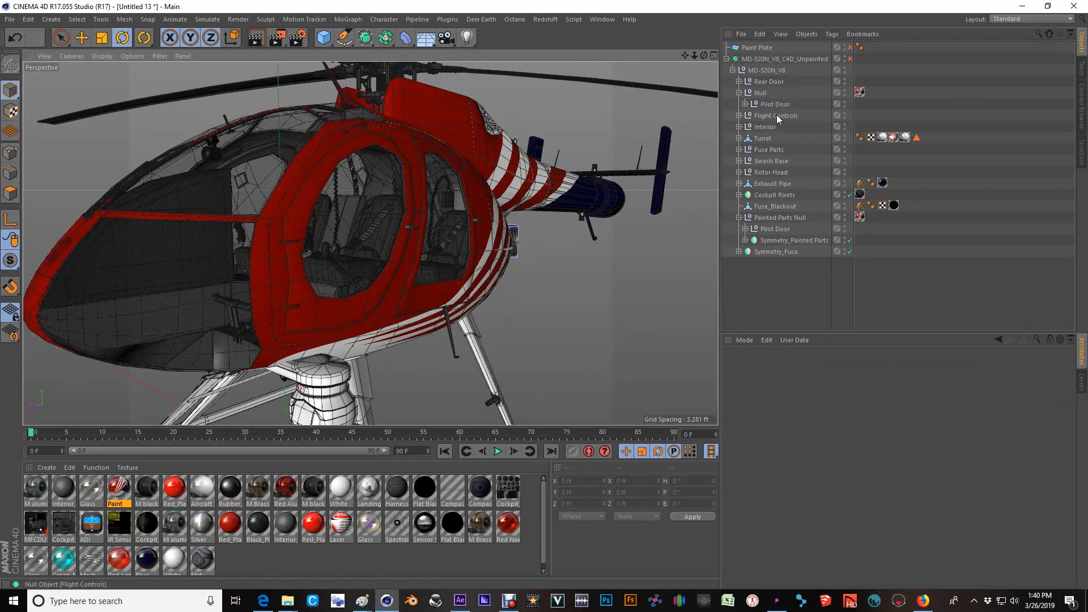
{"action": "left_click", "coordinate": [770, 81]}
{"action": "scroll", "coordinate": [532, 184], "scroll_direction": "down", "scroll_amount": 4}
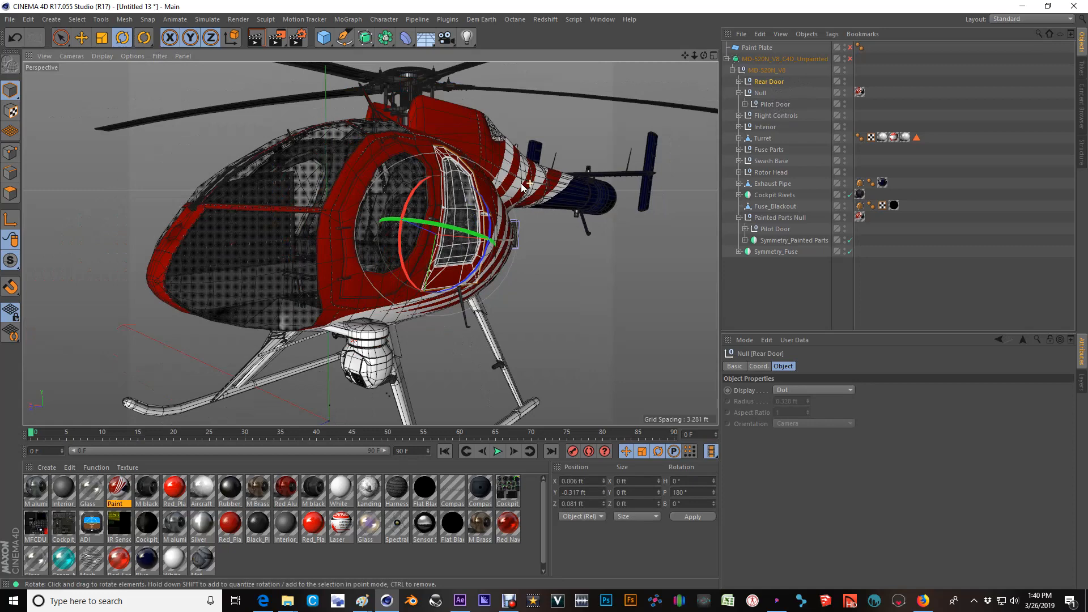
{"action": "left_click_drag", "start_coordinate": [449, 188], "coordinate": [522, 187], "text": "alt"}
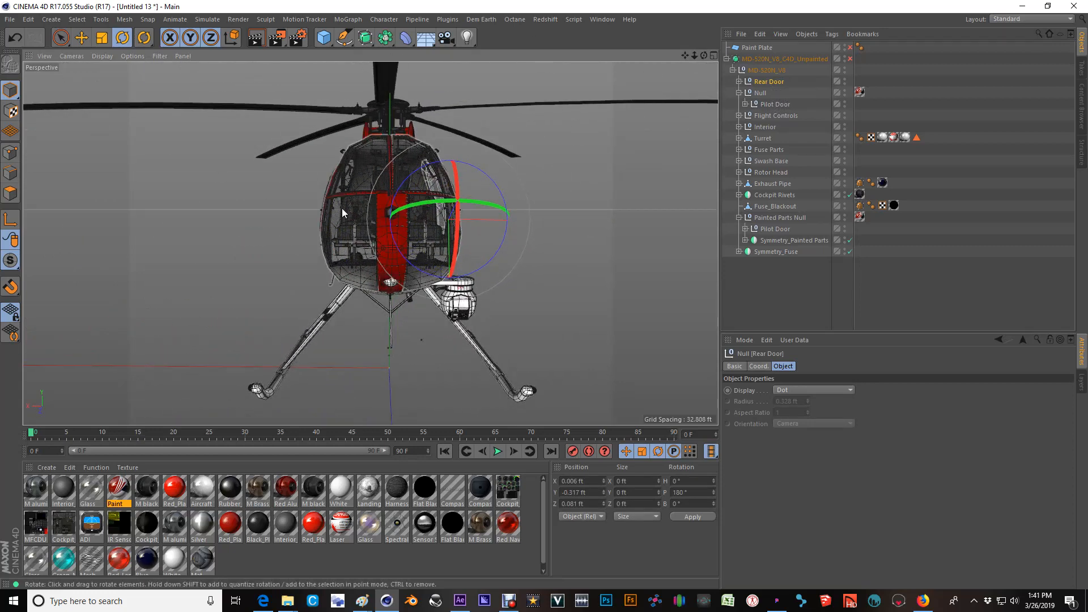
{"action": "middle_click_drag", "start_coordinate": [342, 210], "coordinate": [359, 210], "text": "alt"}
{"action": "left_click_drag", "start_coordinate": [358, 210], "coordinate": [349, 210], "text": "alt"}
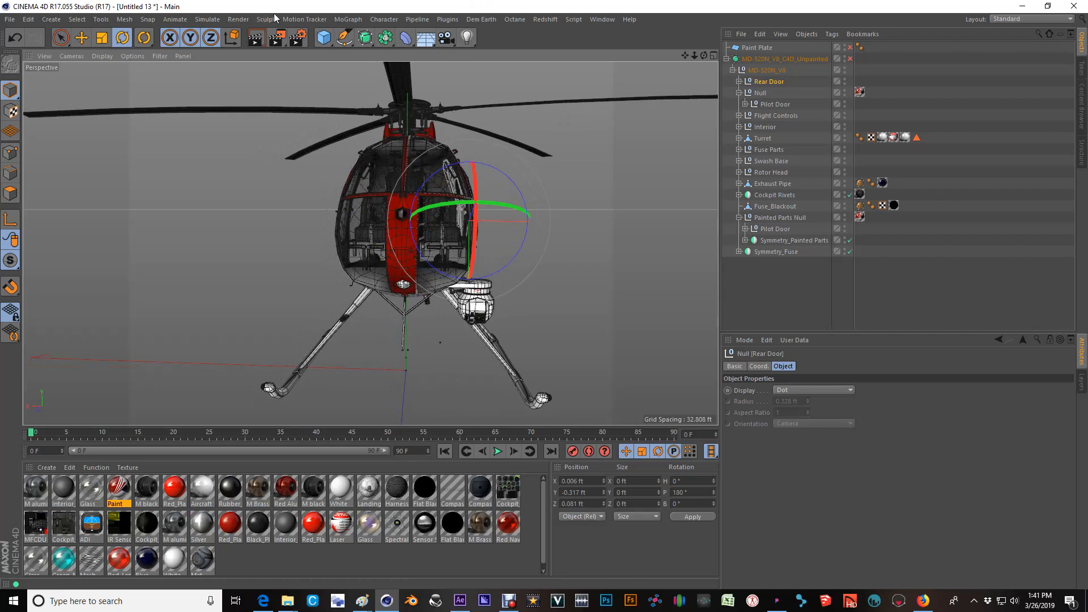
{"action": "left_click", "coordinate": [375, 20]}
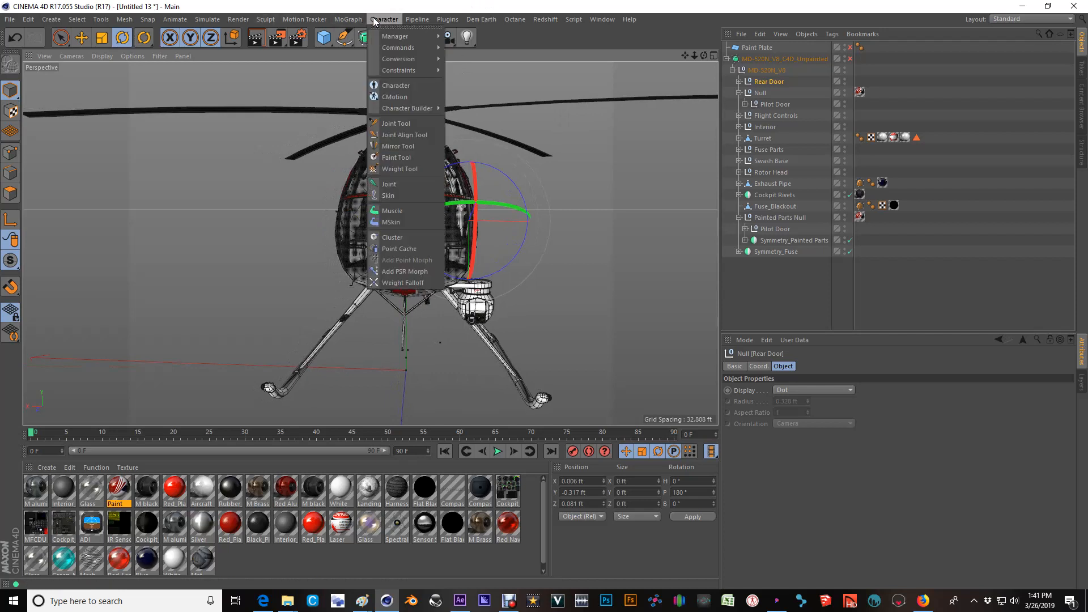
{"action": "left_click", "coordinate": [397, 146]}
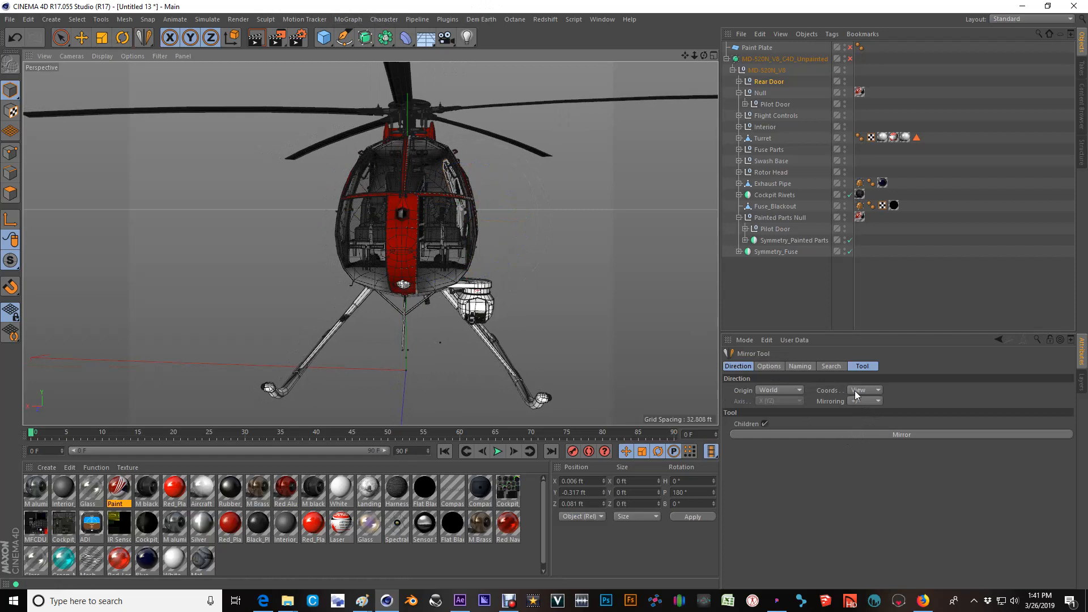
{"action": "left_click", "coordinate": [819, 435]}
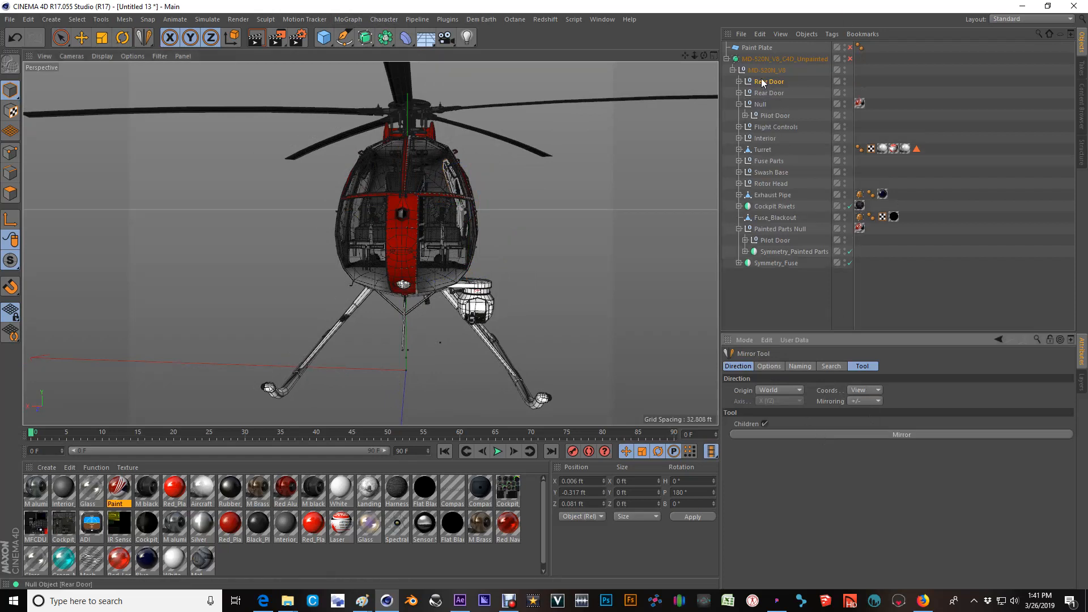
Try rotating the mirrored Rear Door null about its hinge side, and undo the rotation.
{"action": "left_click", "coordinate": [762, 94]}
{"action": "left_click_drag", "start_coordinate": [463, 213], "coordinate": [640, 188], "text": "alt"}
{"action": "left_click_drag", "start_coordinate": [344, 255], "coordinate": [421, 299], "text": "alt"}
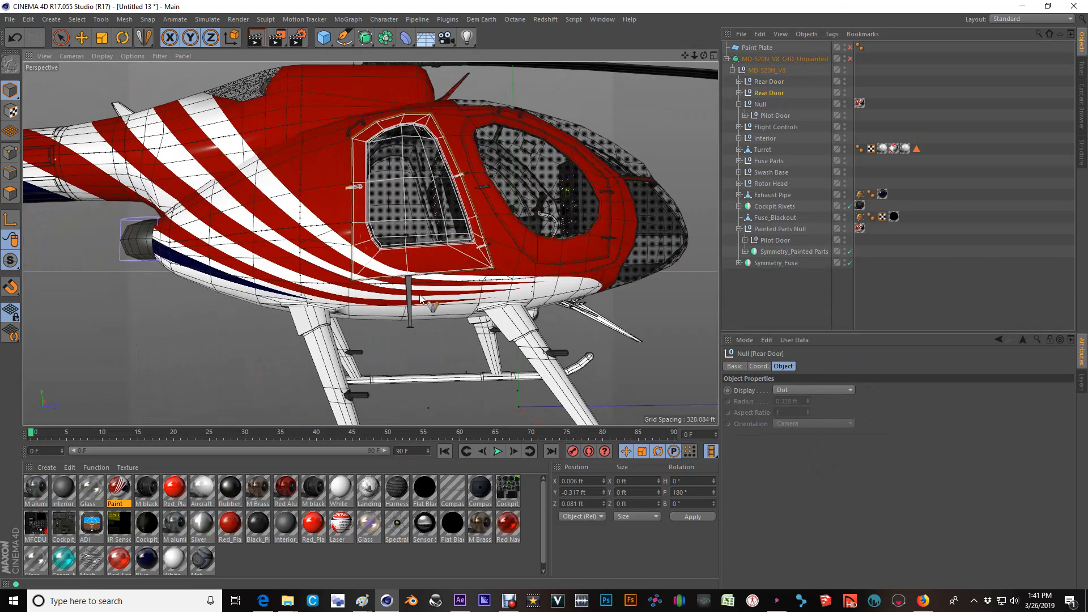
{"action": "right_click_drag", "start_coordinate": [363, 207], "coordinate": [392, 260], "text": "alt"}
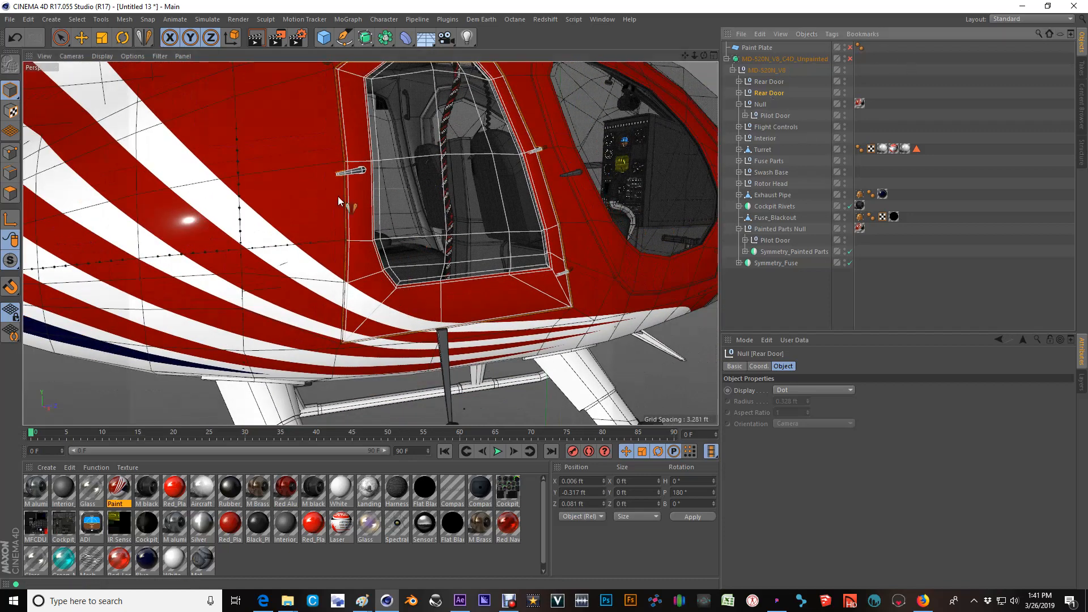
{"action": "left_click", "coordinate": [122, 37]}
{"action": "scroll", "coordinate": [505, 194], "scroll_direction": "up", "scroll_amount": 5}
{"action": "left_click_drag", "start_coordinate": [508, 192], "coordinate": [215, 170], "text": "alt"}
{"action": "left_click_drag", "start_coordinate": [495, 262], "coordinate": [305, 297], "text": "alt"}
{"action": "middle_click_drag", "start_coordinate": [382, 335], "coordinate": [383, 306], "text": "alt"}
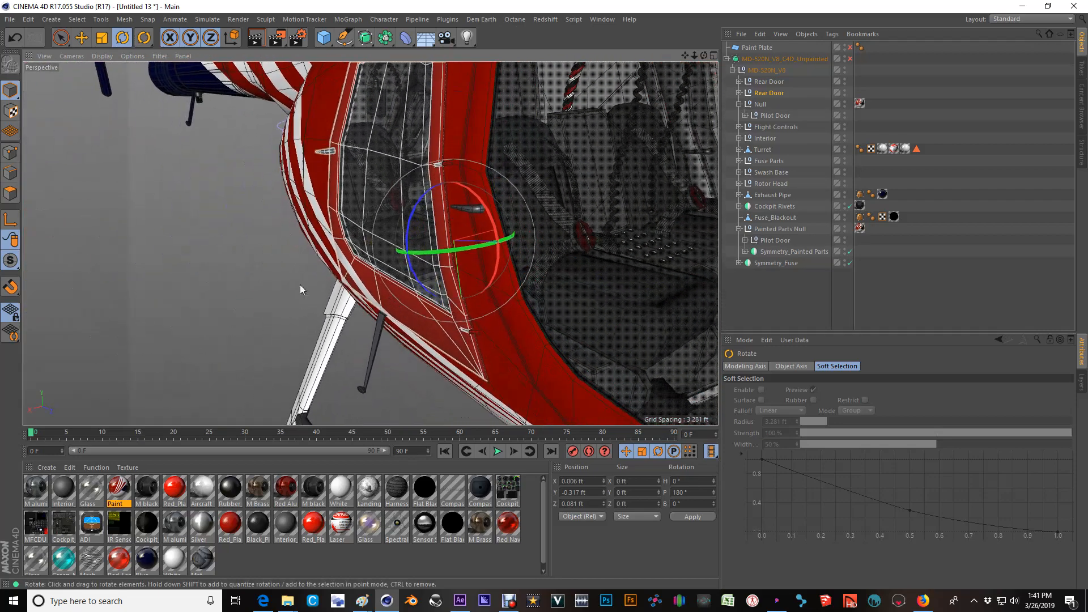
{"action": "scroll", "coordinate": [461, 290], "scroll_direction": "up", "scroll_amount": 3}
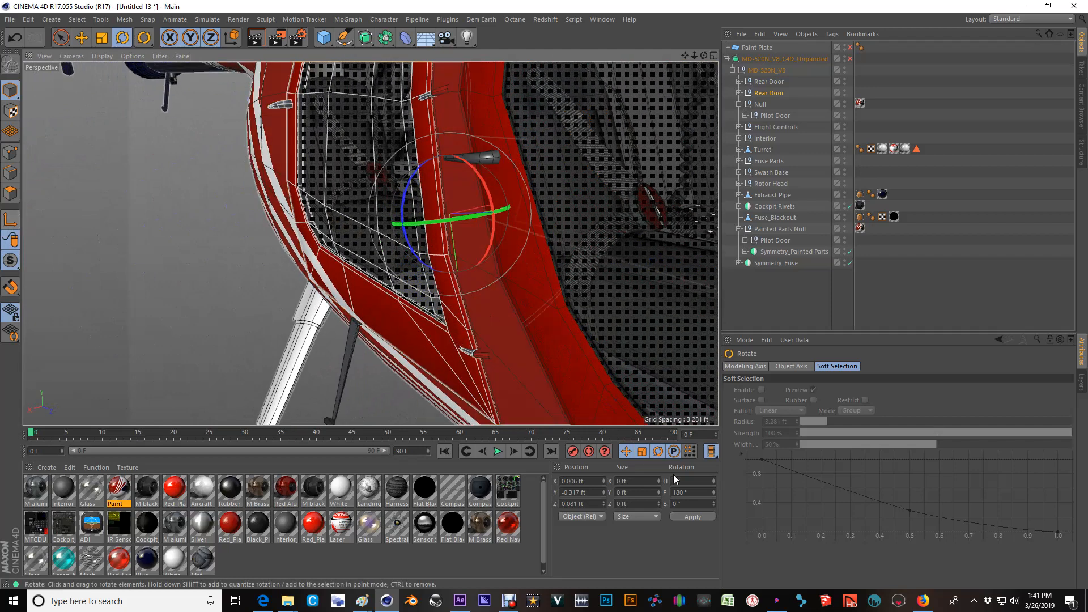
{"action": "left_click_drag", "start_coordinate": [426, 222], "coordinate": [490, 211]}
{"action": "key", "text": "ctrl+z"}
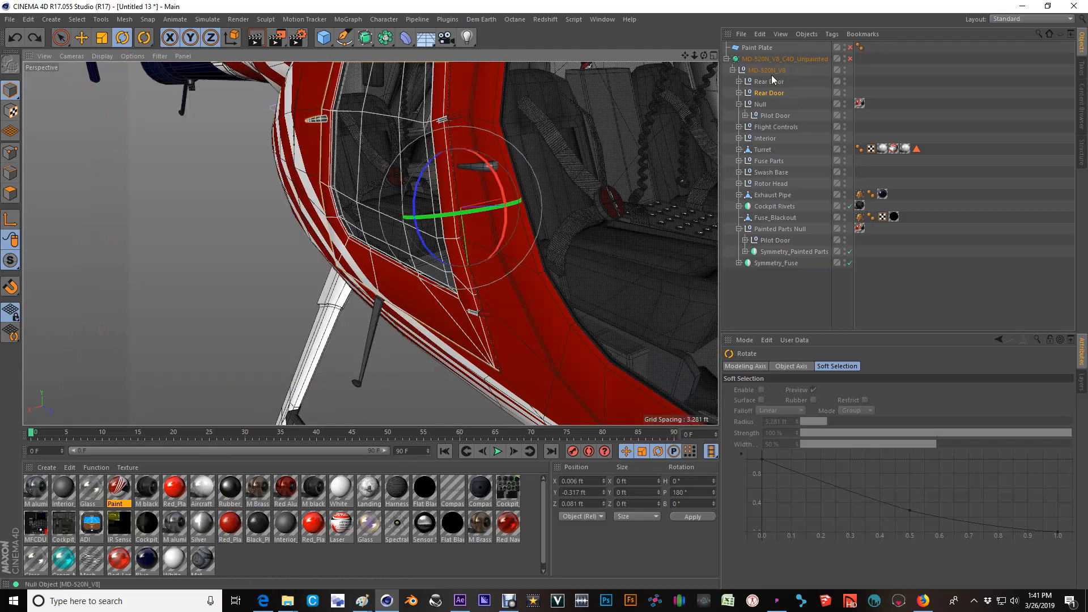
{"action": "left_click", "coordinate": [740, 93]}
{"action": "left_click", "coordinate": [776, 104]}
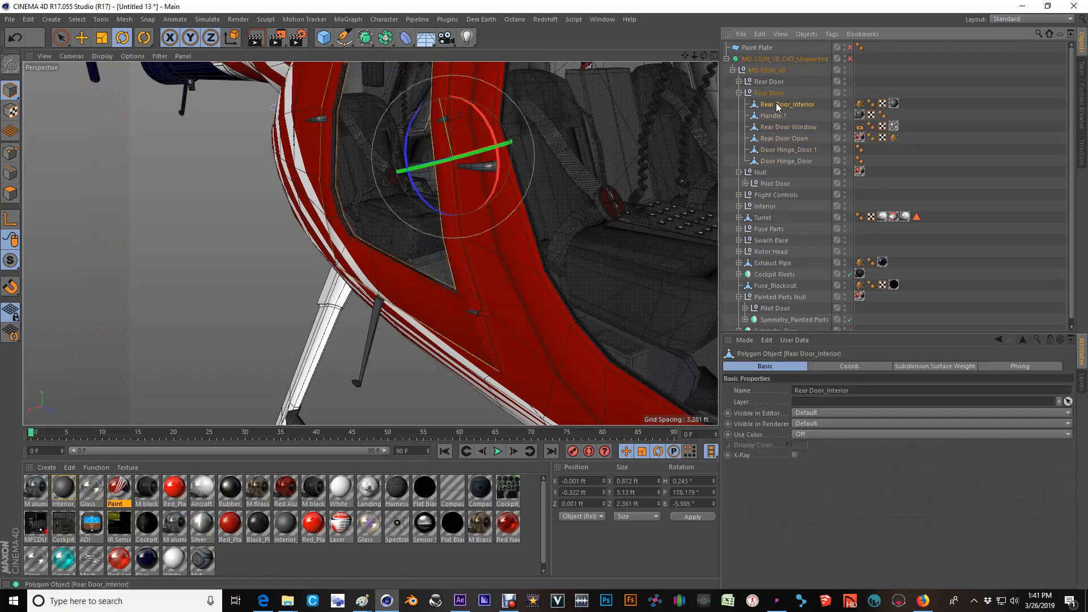
{"action": "left_click", "coordinate": [740, 93]}
{"action": "left_click", "coordinate": [780, 93]}
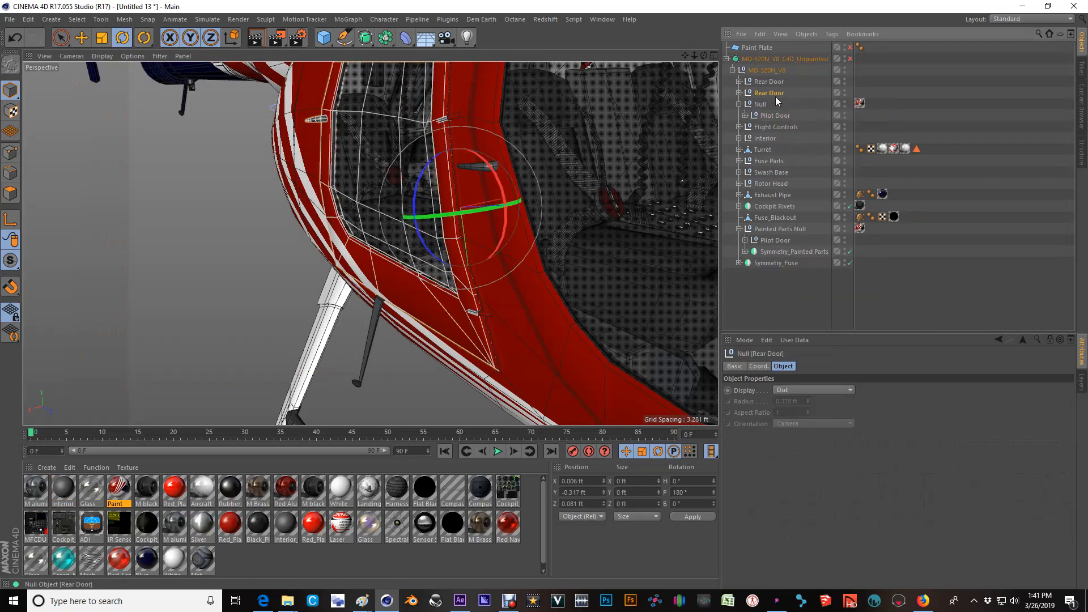
{"action": "scroll", "coordinate": [385, 184], "scroll_direction": "down", "scroll_amount": 4}
{"action": "left_click_drag", "start_coordinate": [373, 184], "coordinate": [445, 184], "text": "alt"}
{"action": "scroll", "coordinate": [482, 153], "scroll_direction": "down", "scroll_amount": 3}
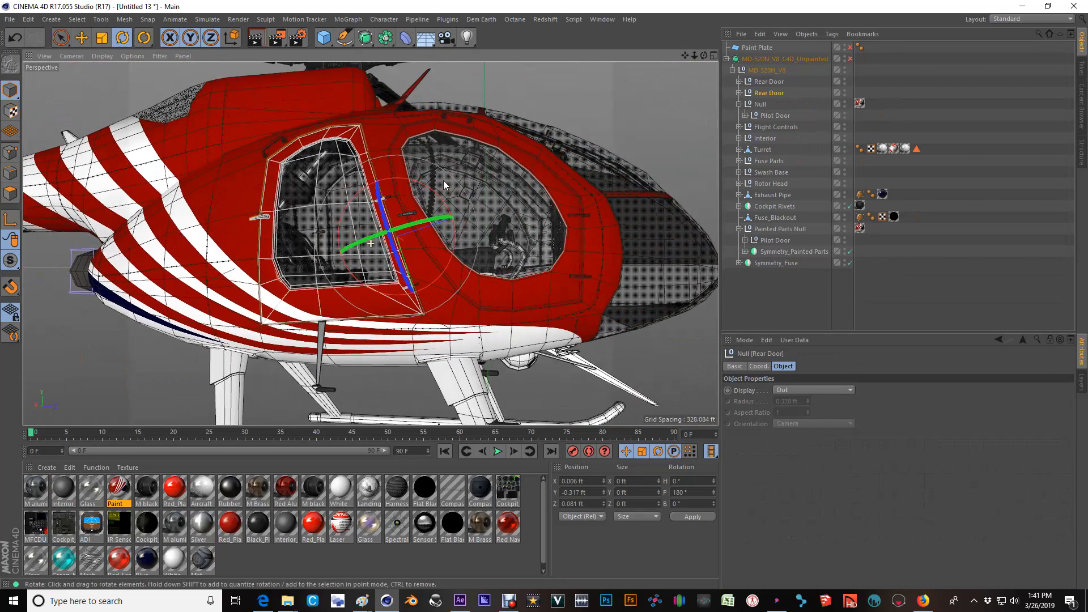
Select all six child meshes of the mirrored Rear Door, from Rear Door_Interior to Door Hinge_Door, and select all their polygons.
{"action": "left_click", "coordinate": [739, 93]}
{"action": "left_click", "coordinate": [778, 105]}
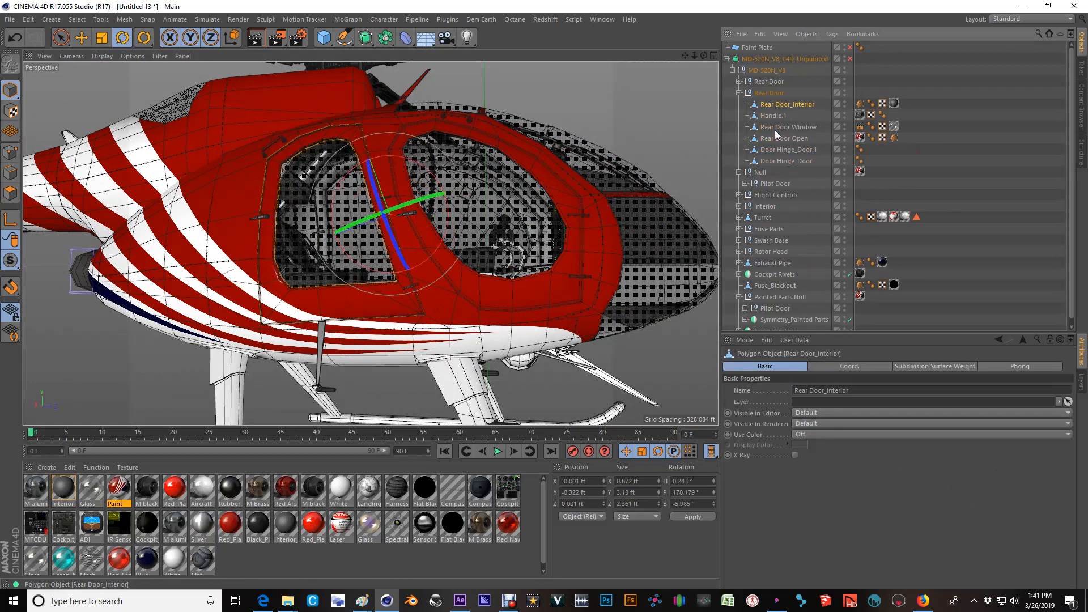
{"action": "left_click", "coordinate": [790, 160], "text": "shift"}
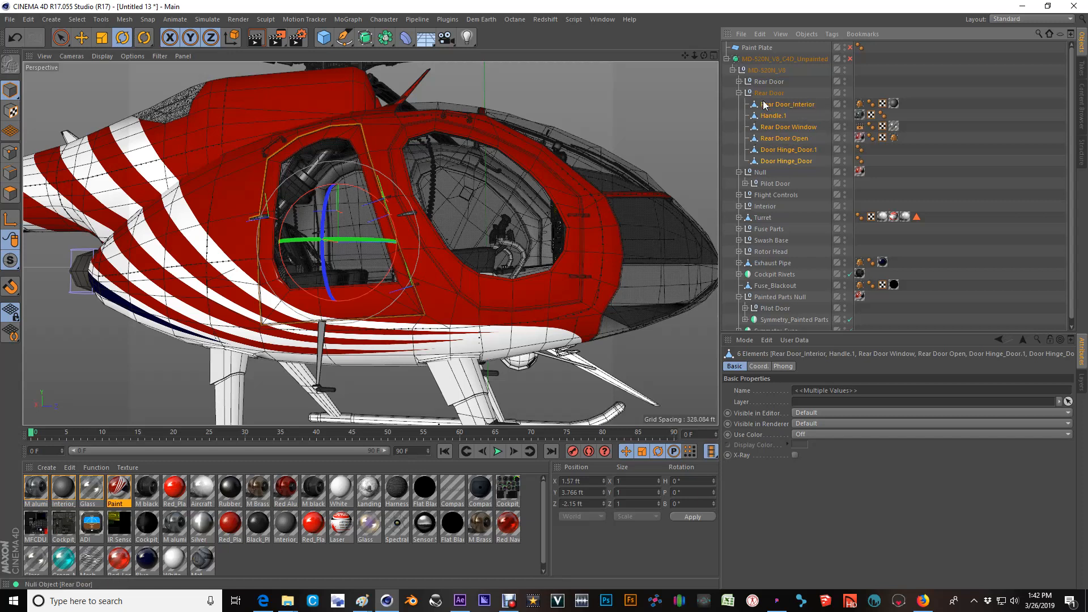
{"action": "left_click", "coordinate": [9, 195]}
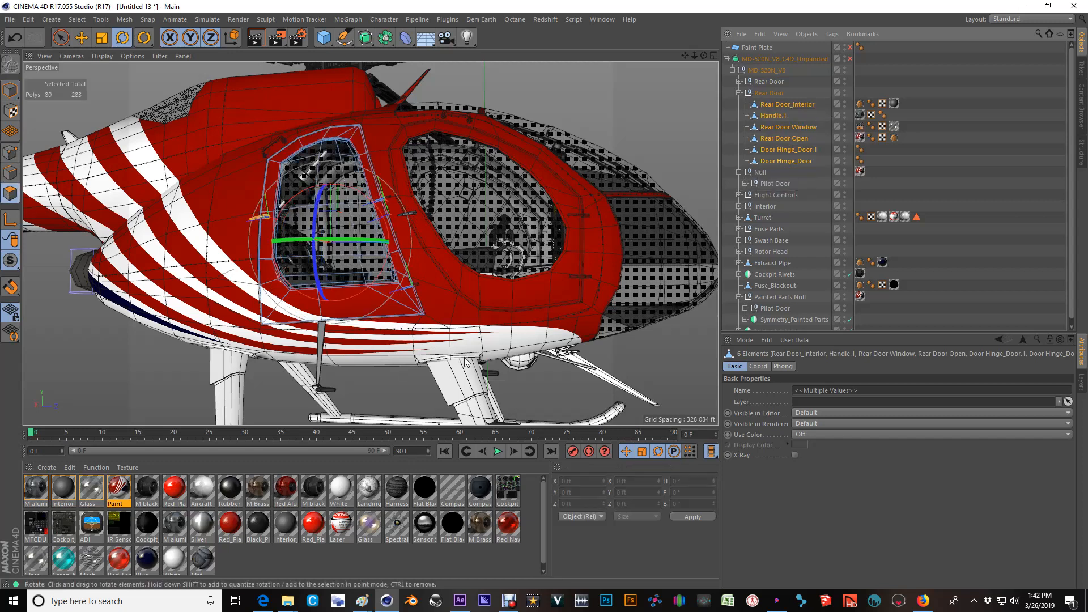
{"action": "key", "text": "s"}
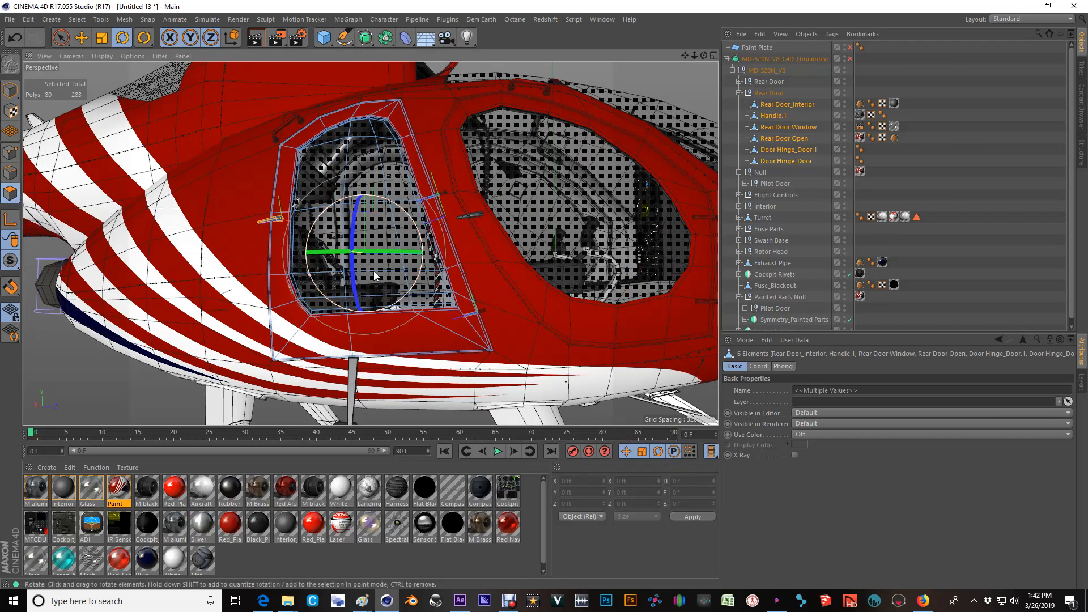
{"action": "key", "text": "ctrl+a"}
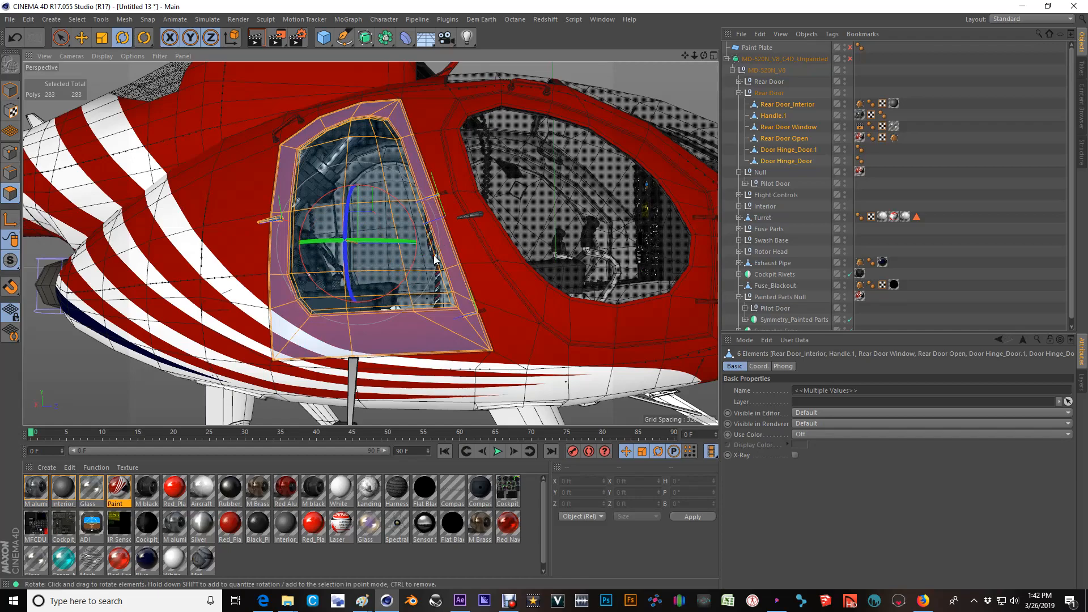
Reverse the normals of all selected polygons on the mirrored rear door.
{"action": "scroll", "coordinate": [444, 298], "scroll_direction": "up", "scroll_amount": 4}
{"action": "left_click_drag", "start_coordinate": [488, 257], "coordinate": [404, 284], "text": "alt"}
{"action": "scroll", "coordinate": [405, 284], "scroll_direction": "up", "scroll_amount": 2}
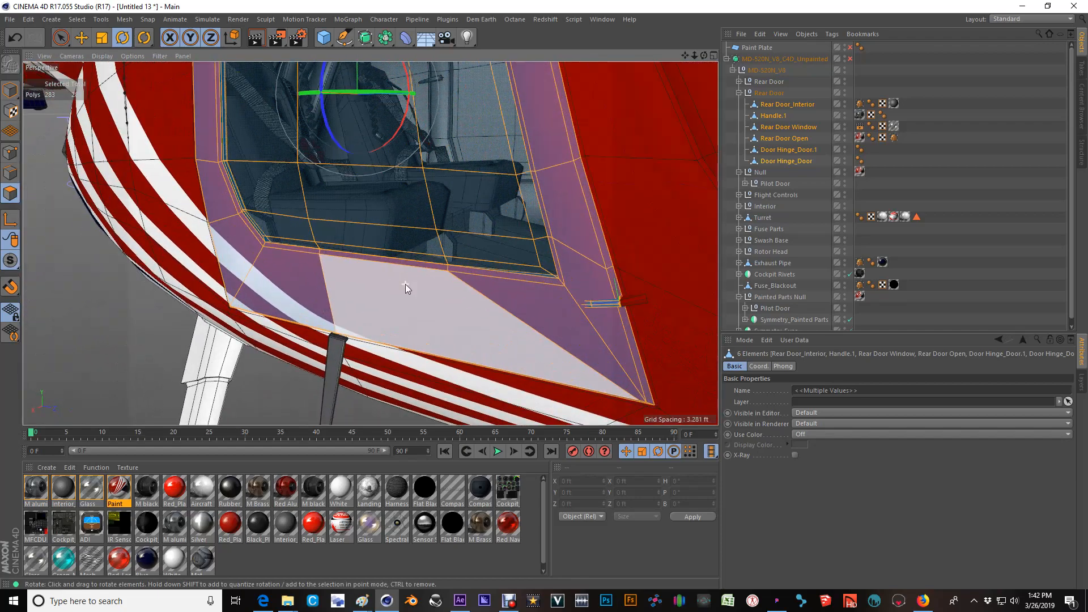
{"action": "scroll", "coordinate": [406, 284], "scroll_direction": "down", "scroll_amount": 2}
{"action": "left_click_drag", "start_coordinate": [407, 283], "coordinate": [434, 251], "text": "alt"}
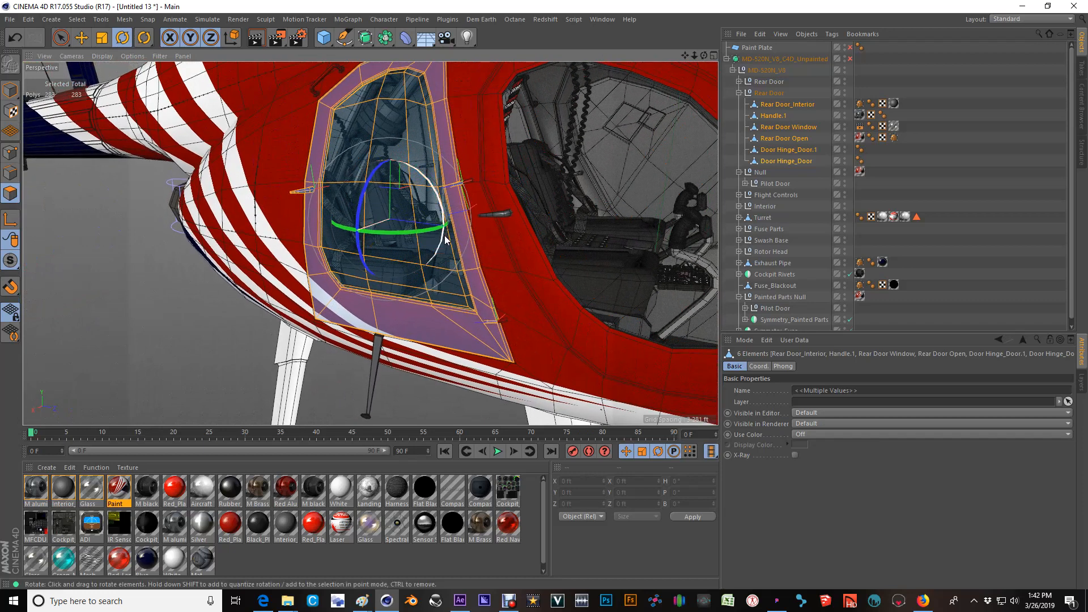
{"action": "right_click", "coordinate": [403, 213]}
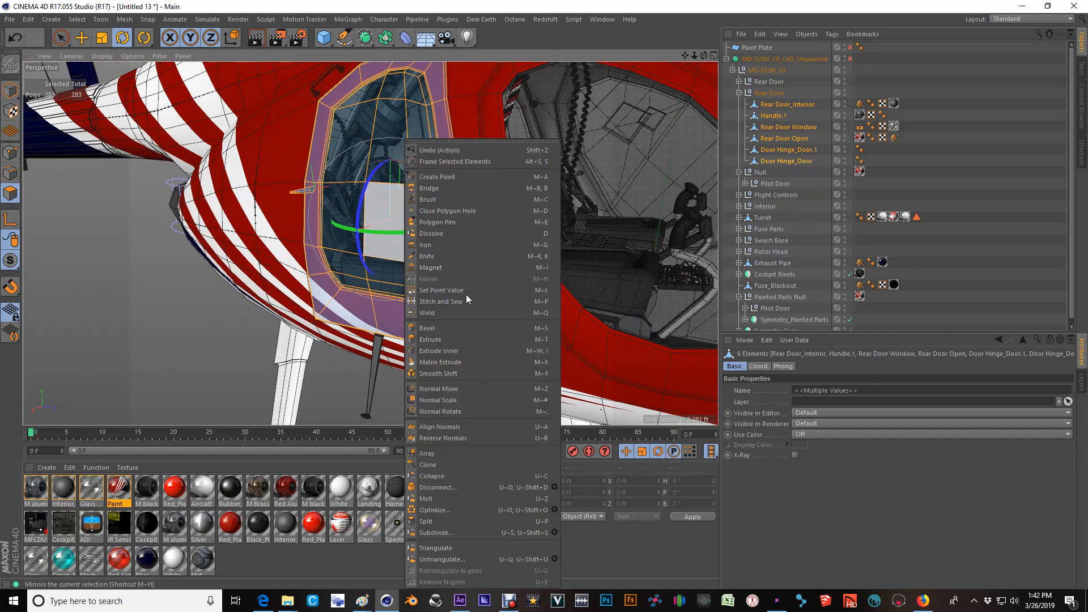
{"action": "left_click", "coordinate": [458, 434]}
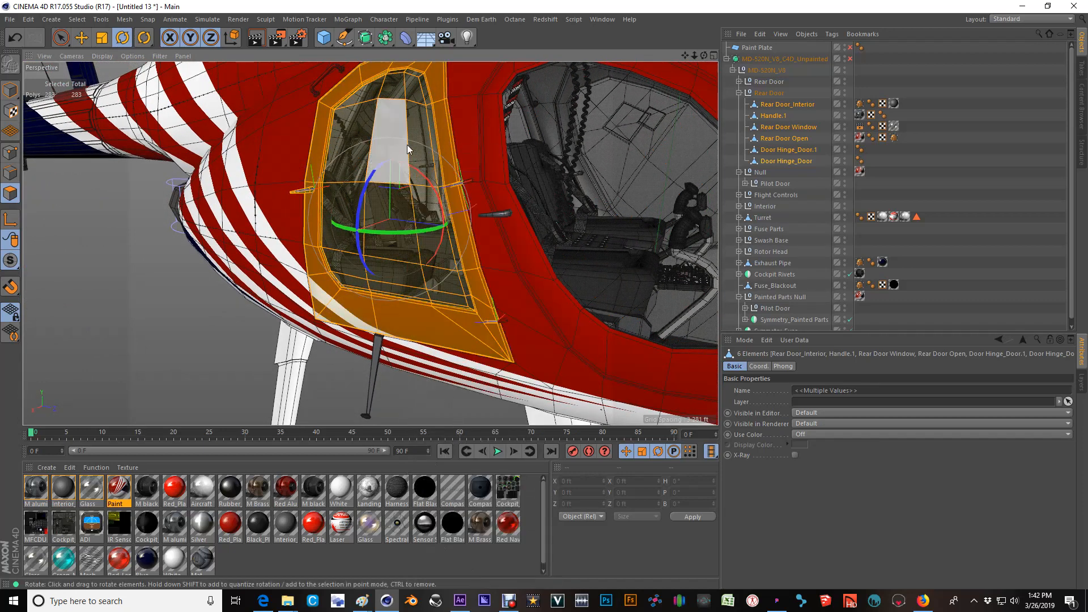
Examine the polygon orientation of the mirrored rear door's frame, window and hinges from several angles.
{"action": "scroll", "coordinate": [407, 135], "scroll_direction": "up", "scroll_amount": 2}
{"action": "mouse_move", "coordinate": [407, 135]}
{"action": "left_mouse_down", "text": "alt"}
{"action": "mouse_move", "coordinate": [262, 141]}
{"action": "mouse_move", "coordinate": [392, 134]}
{"action": "left_mouse_up", "text": "alt"}
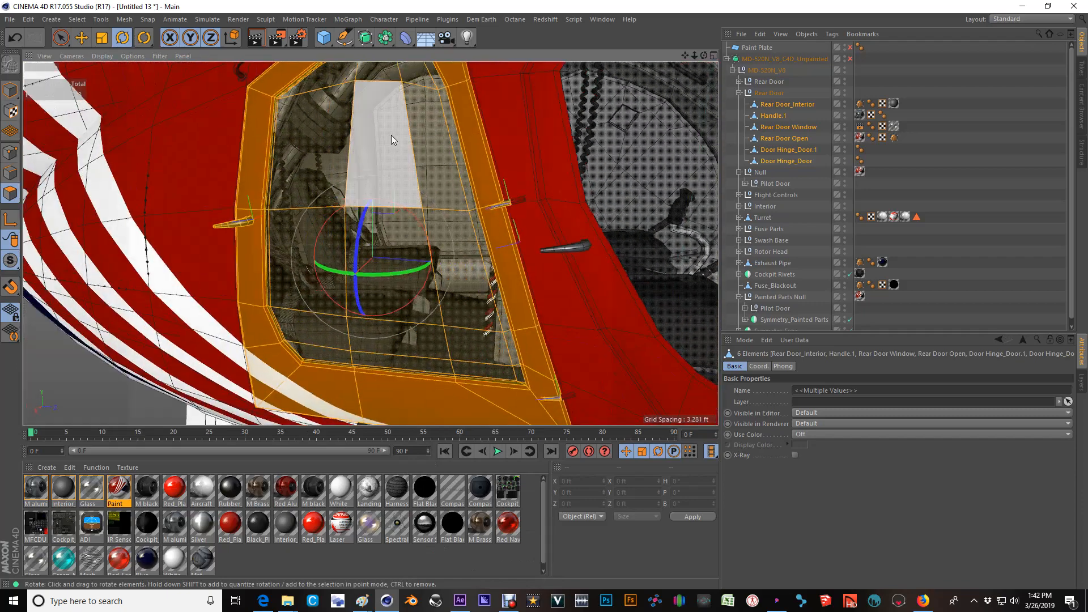
{"action": "scroll", "coordinate": [393, 135], "scroll_direction": "down", "scroll_amount": 7}
{"action": "middle_click_drag", "start_coordinate": [373, 169], "coordinate": [301, 204], "text": "alt"}
{"action": "left_click_drag", "start_coordinate": [366, 188], "coordinate": [188, 182], "text": "alt"}
{"action": "left_click_drag", "start_coordinate": [429, 217], "coordinate": [628, 148], "text": "alt"}
{"action": "scroll", "coordinate": [397, 195], "scroll_direction": "up", "scroll_amount": 4}
{"action": "scroll", "coordinate": [397, 199], "scroll_direction": "down", "scroll_amount": 5}
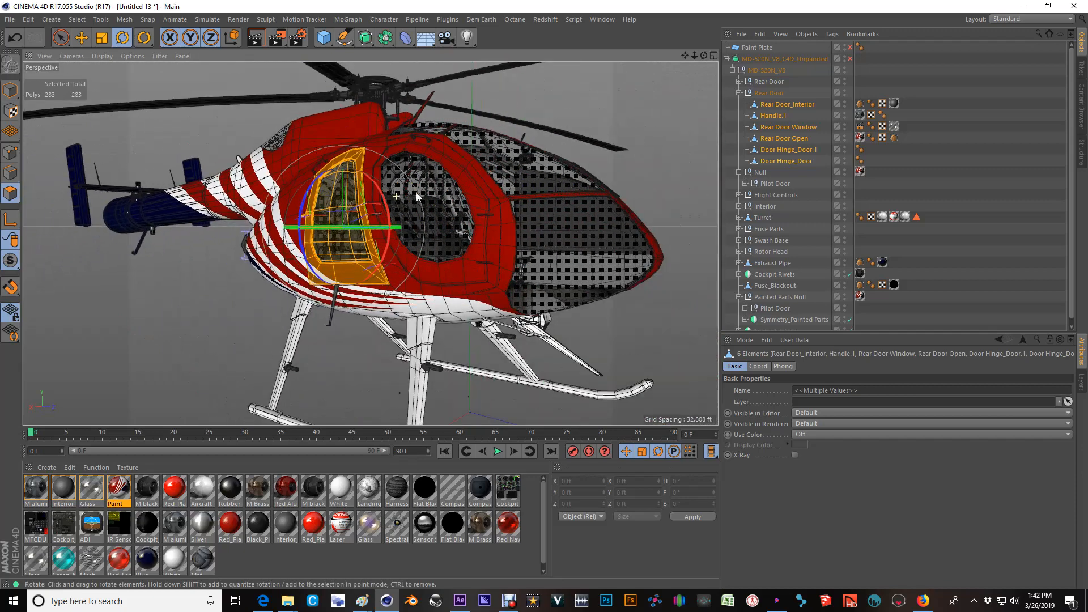
Collapse the mirrored Rear Door null and clear the object selection.
{"action": "left_click", "coordinate": [739, 93]}
{"action": "left_click", "coordinate": [771, 93]}
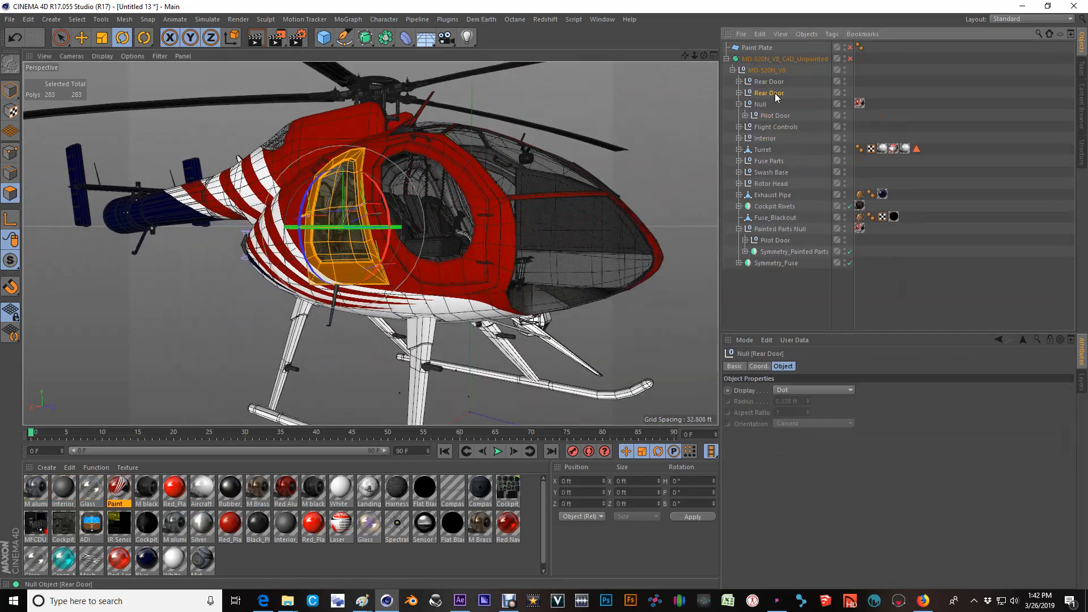
{"action": "left_click", "coordinate": [925, 90]}
Examine the rear doors and the livery alignment from the front and side of the helicopter.
{"action": "left_click_drag", "start_coordinate": [492, 207], "coordinate": [249, 235], "text": "alt"}
{"action": "left_click_drag", "start_coordinate": [527, 230], "coordinate": [467, 159], "text": "alt"}
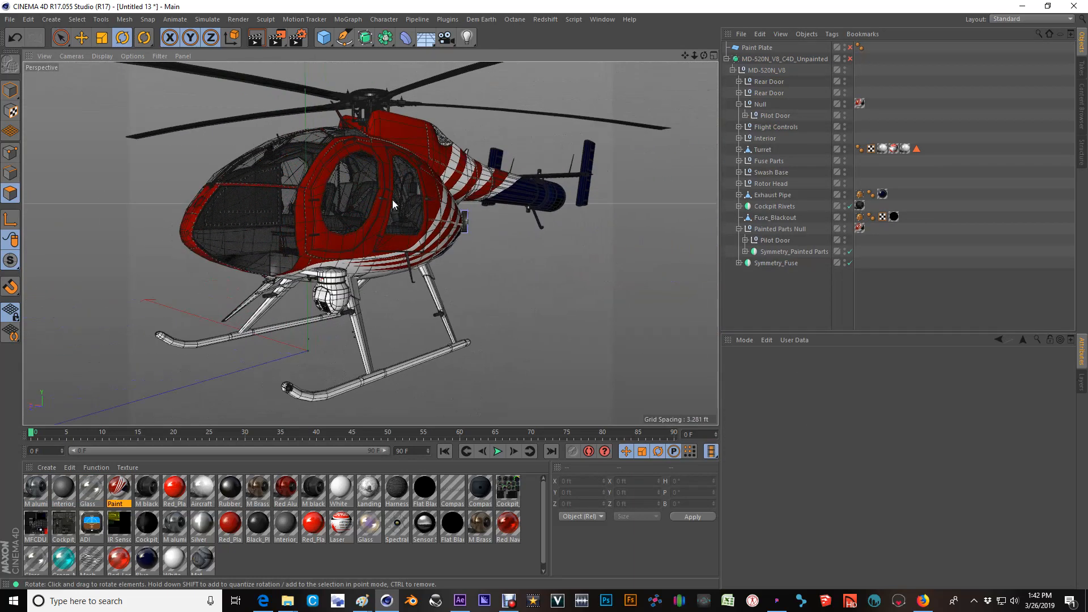
{"action": "left_click_drag", "start_coordinate": [321, 201], "coordinate": [383, 203], "text": "alt"}
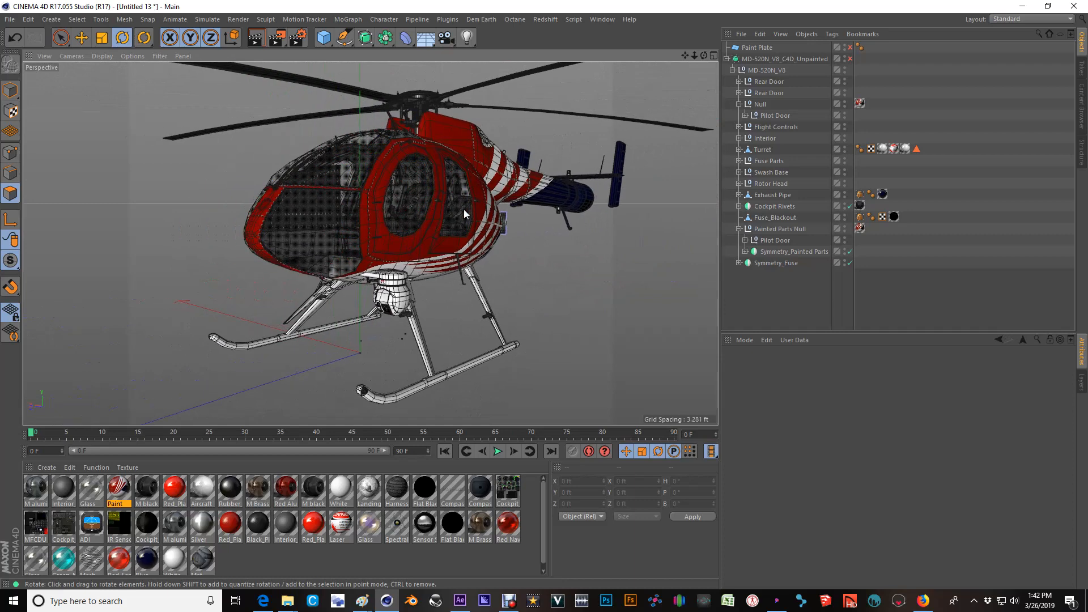
{"action": "right_click_drag", "start_coordinate": [411, 214], "coordinate": [447, 205], "text": "alt"}
{"action": "left_click_drag", "start_coordinate": [446, 205], "coordinate": [271, 206], "text": "alt"}
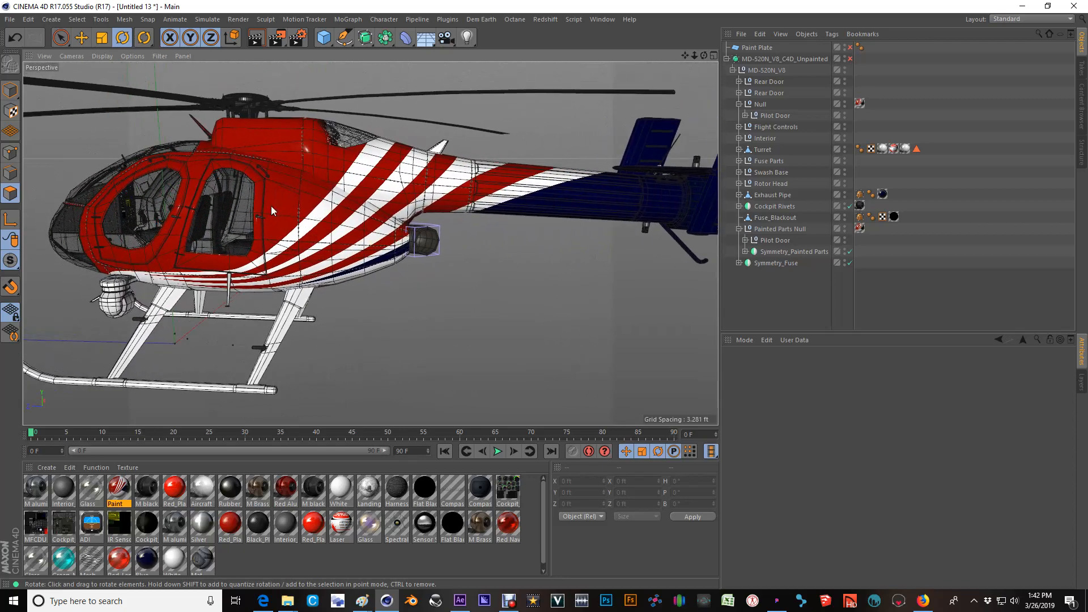
{"action": "middle_click_drag", "start_coordinate": [271, 205], "coordinate": [383, 206], "text": "alt"}
{"action": "scroll", "coordinate": [383, 206], "scroll_direction": "down", "scroll_amount": 2}
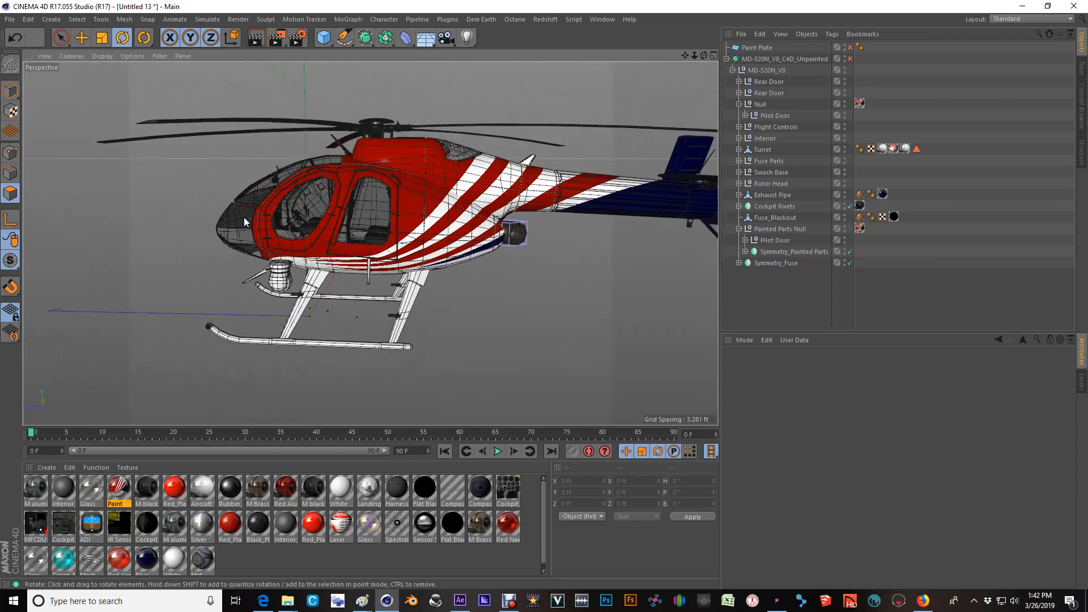
Examine the pilot and rear doors on both sides of the helicopter, close up and from a distance, for correct paint and stripe alignment.
{"action": "scroll", "coordinate": [245, 217], "scroll_direction": "up", "scroll_amount": 3}
{"action": "left_click_drag", "start_coordinate": [246, 218], "coordinate": [354, 209], "text": "alt"}
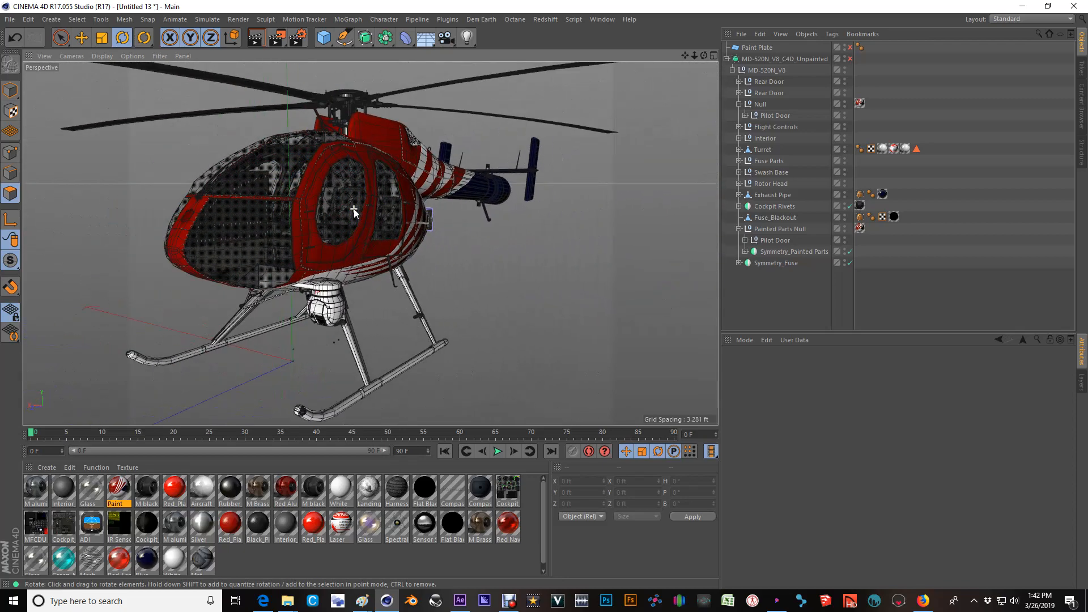
{"action": "middle_click_drag", "start_coordinate": [341, 206], "coordinate": [405, 200], "text": "alt"}
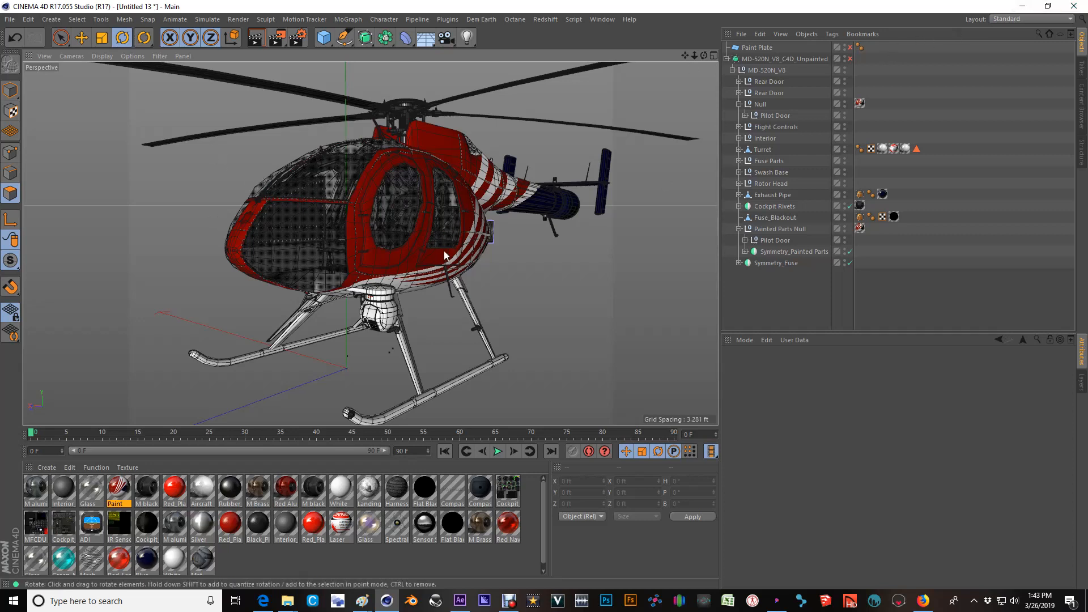
{"action": "scroll", "coordinate": [452, 207], "scroll_direction": "up", "scroll_amount": 3}
{"action": "left_click_drag", "start_coordinate": [466, 206], "coordinate": [343, 207], "text": "alt"}
{"action": "scroll", "coordinate": [481, 205], "scroll_direction": "down", "scroll_amount": 3}
{"action": "middle_click_drag", "start_coordinate": [430, 200], "coordinate": [223, 207], "text": "alt"}
{"action": "left_click_drag", "start_coordinate": [228, 204], "coordinate": [397, 205], "text": "alt"}
{"action": "middle_click_drag", "start_coordinate": [255, 208], "coordinate": [380, 209], "text": "alt"}
{"action": "scroll", "coordinate": [380, 210], "scroll_direction": "up", "scroll_amount": 4}
{"action": "left_click_drag", "start_coordinate": [378, 207], "coordinate": [594, 202], "text": "alt"}
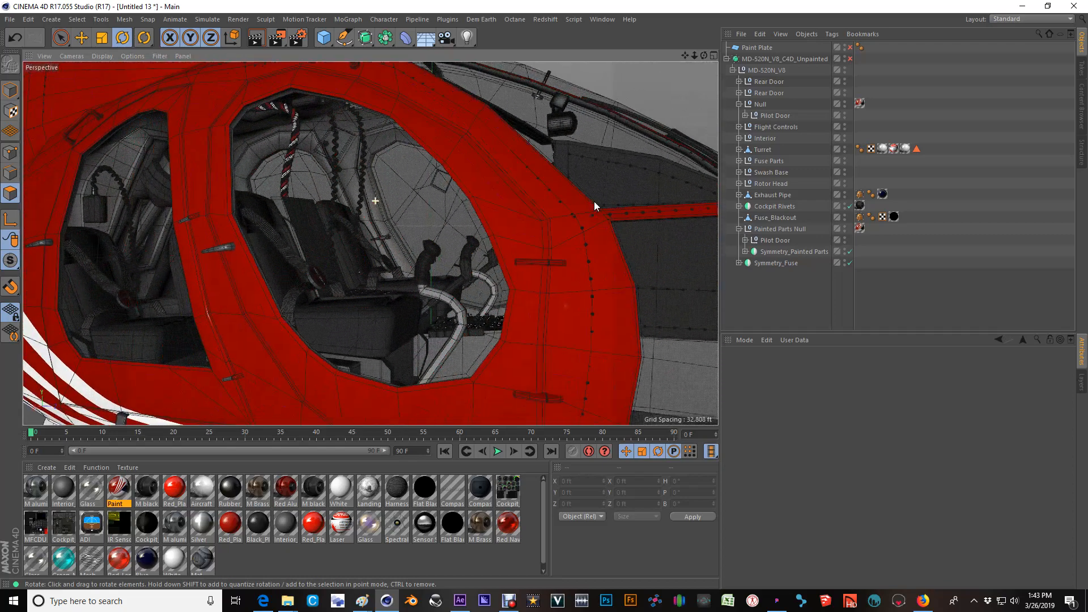
{"action": "scroll", "coordinate": [419, 228], "scroll_direction": "down", "scroll_amount": 5}
{"action": "left_click_drag", "start_coordinate": [301, 243], "coordinate": [330, 248], "text": "alt"}
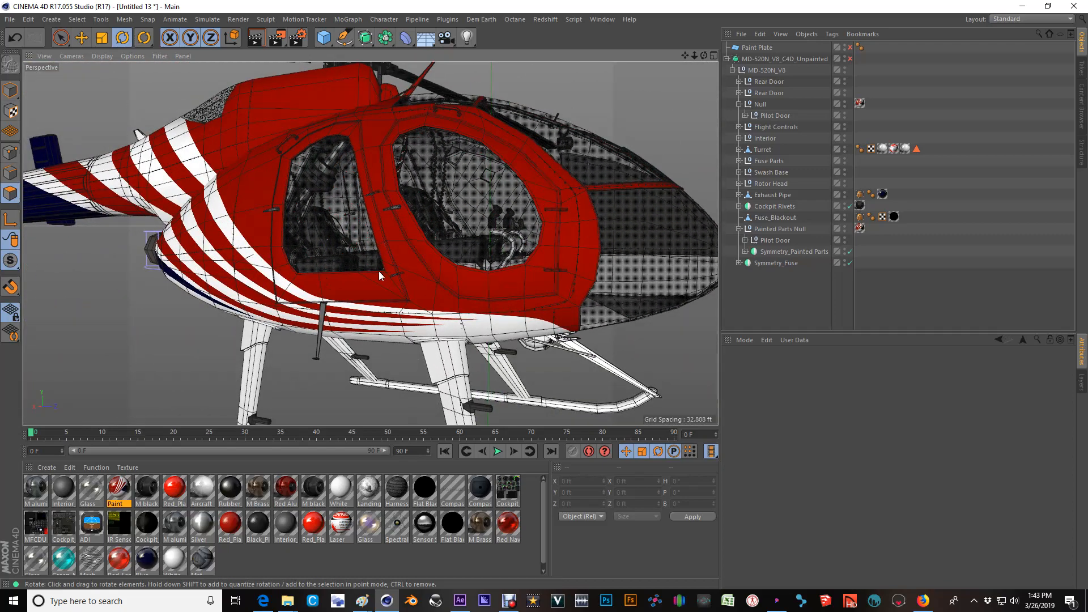
{"action": "scroll", "coordinate": [305, 203], "scroll_direction": "down", "scroll_amount": 6}
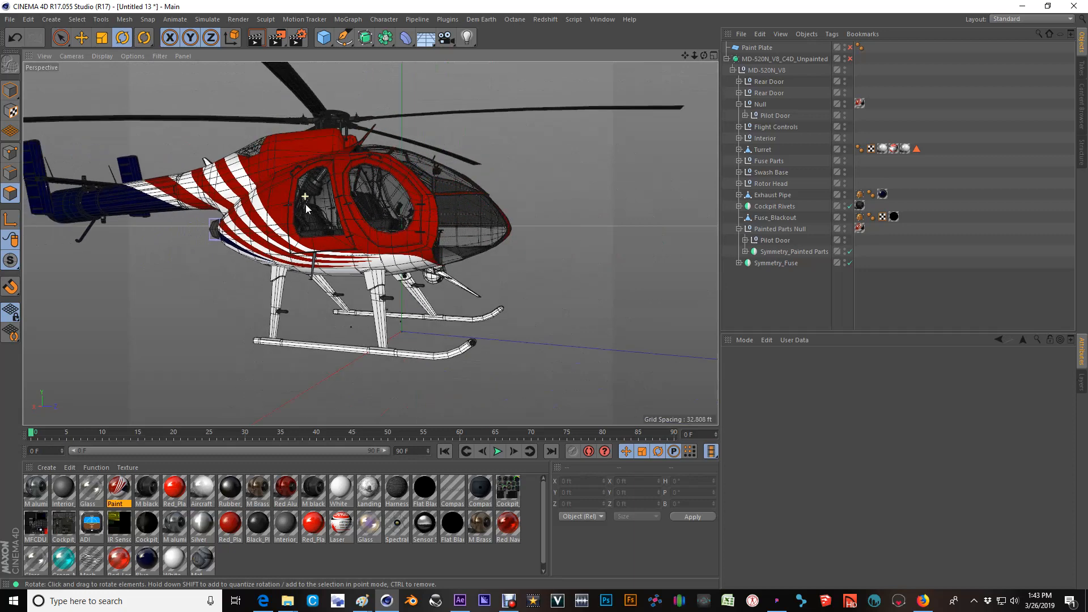
{"action": "left_click_drag", "start_coordinate": [305, 204], "coordinate": [420, 221], "text": "alt"}
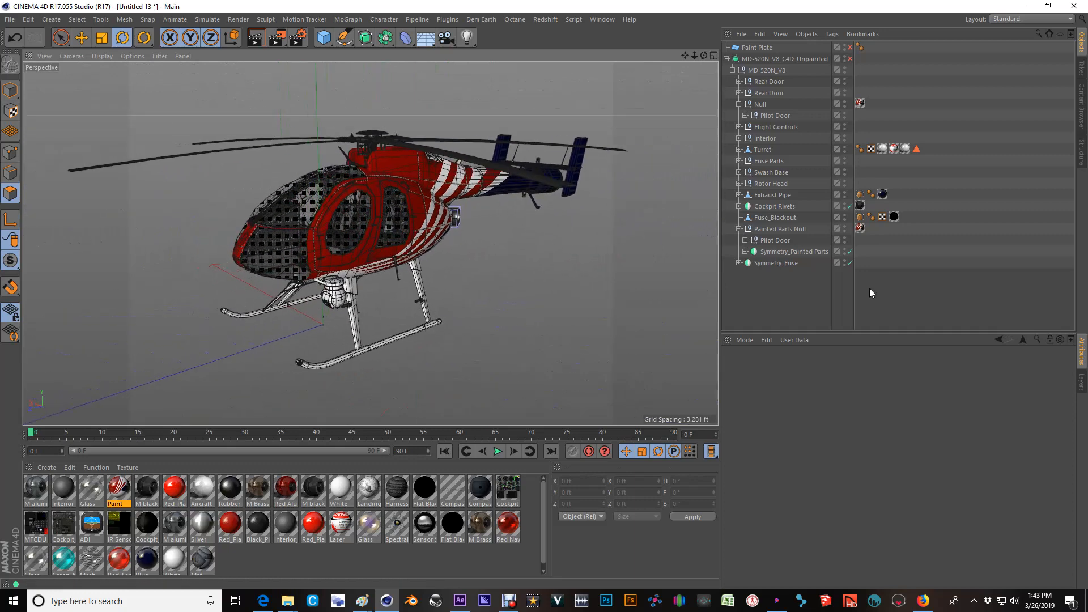